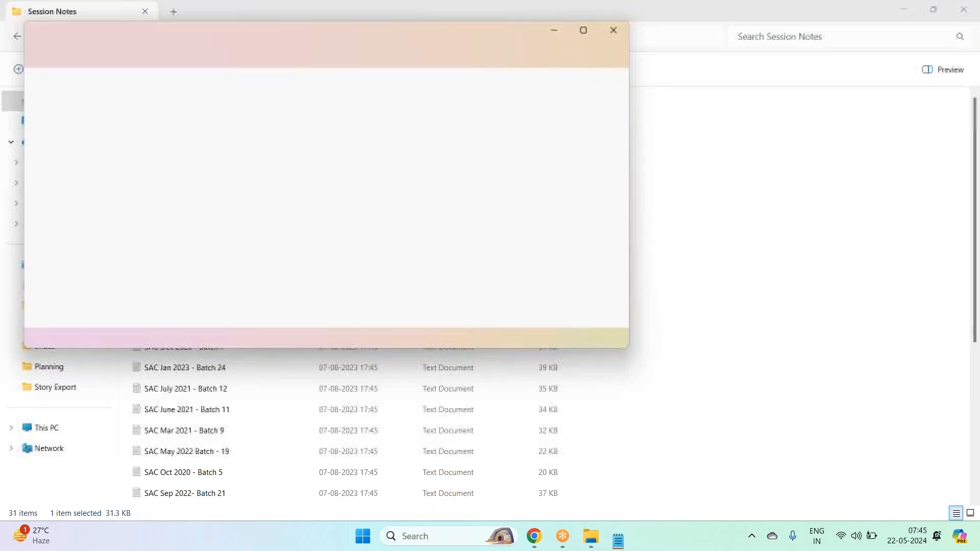
Step: Maximize the notes window and close the other two note tabs, keeping only SAC Mar 2024 - Batch 33 open
left_click(580, 35)
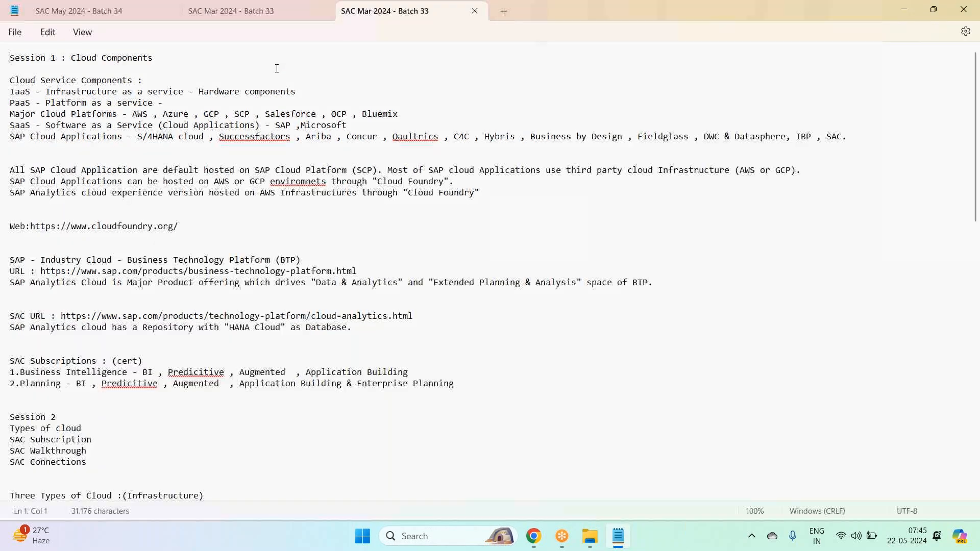
left_click(172, 11)
left_click(169, 11)
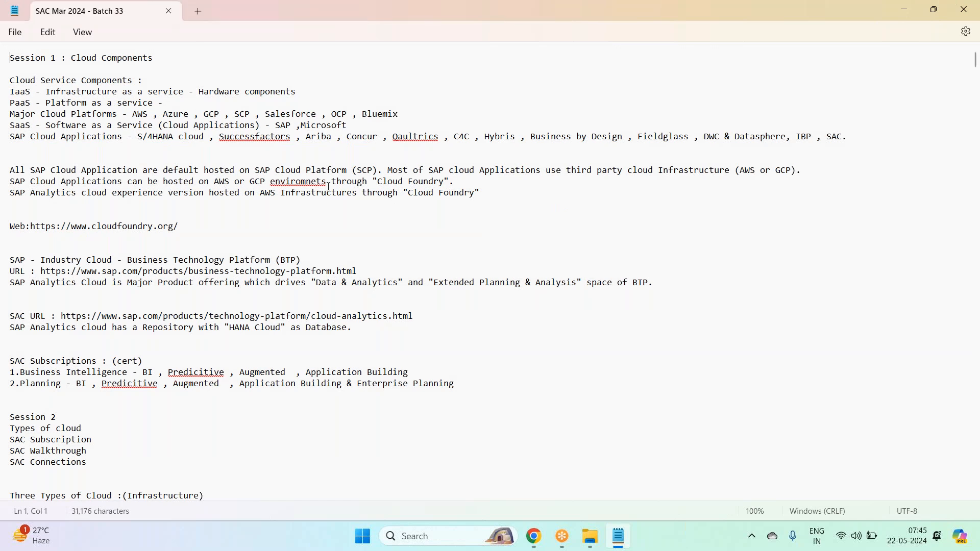
Step: Look through the session notes down to the Planning Story and Import Model sections at the end of the file
scroll(392, 210, "down", 20)
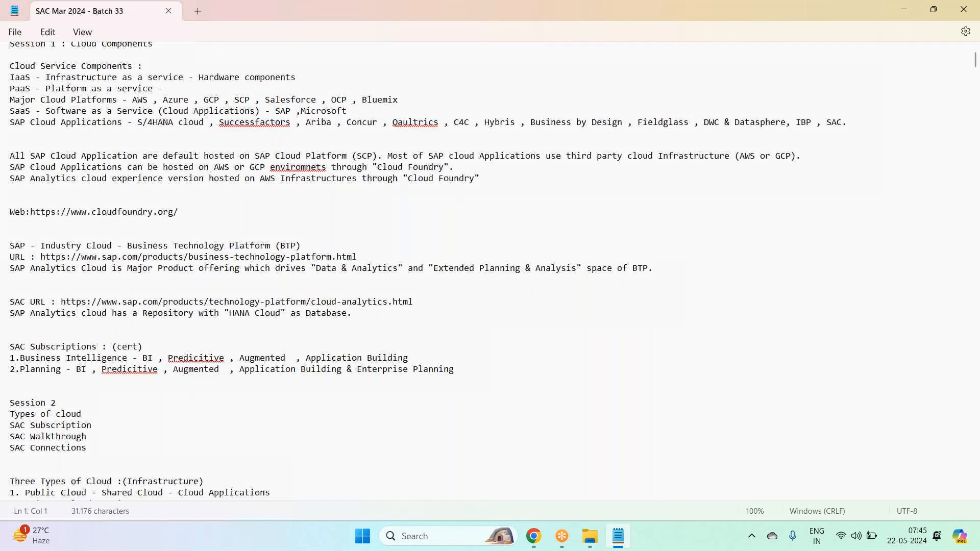
scroll(392, 209, "down", 20)
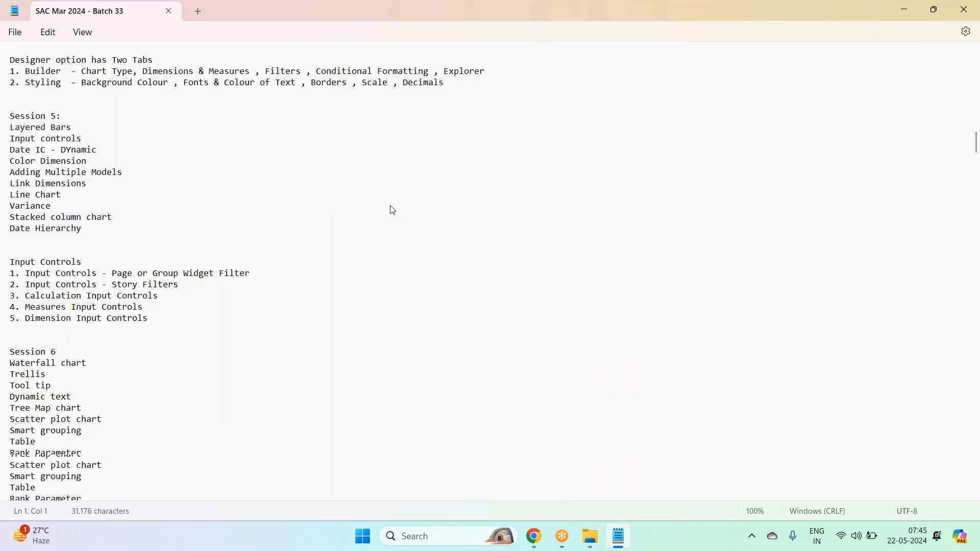
scroll(392, 209, "down", 20)
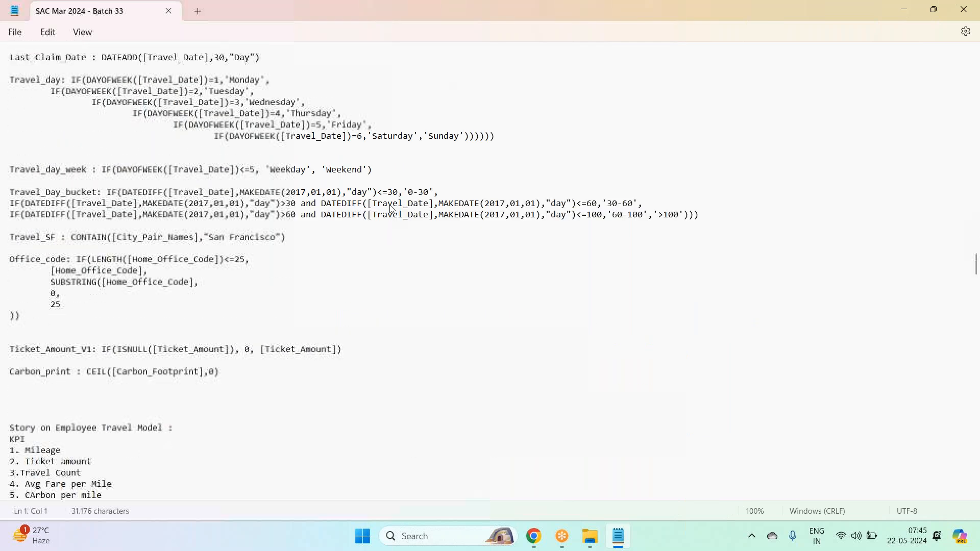
scroll(392, 210, "down", 20)
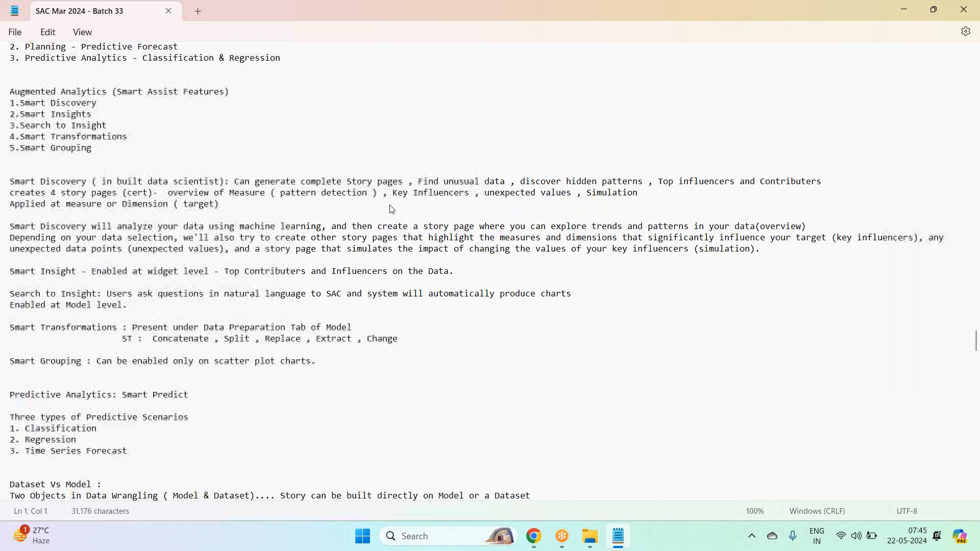
scroll(391, 210, "down", 20)
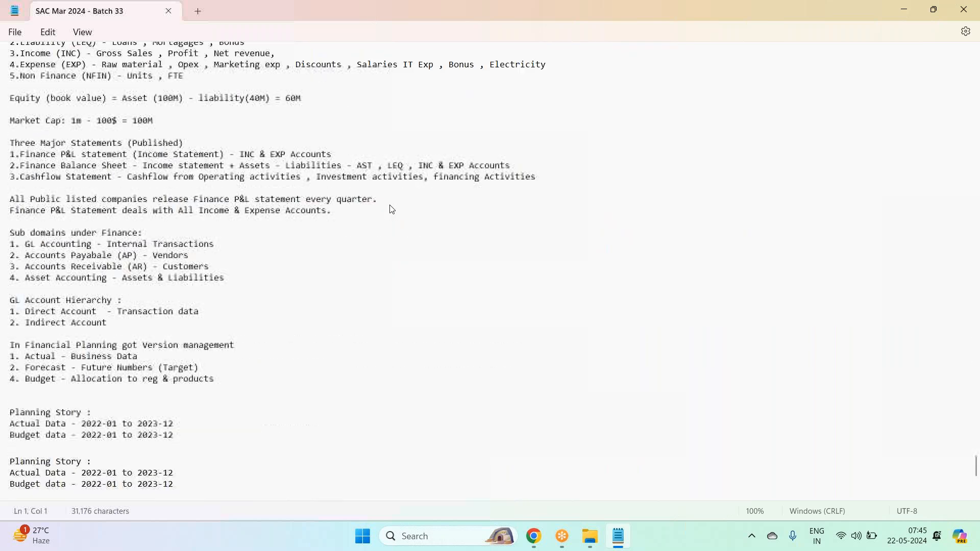
scroll(392, 209, "up", 8)
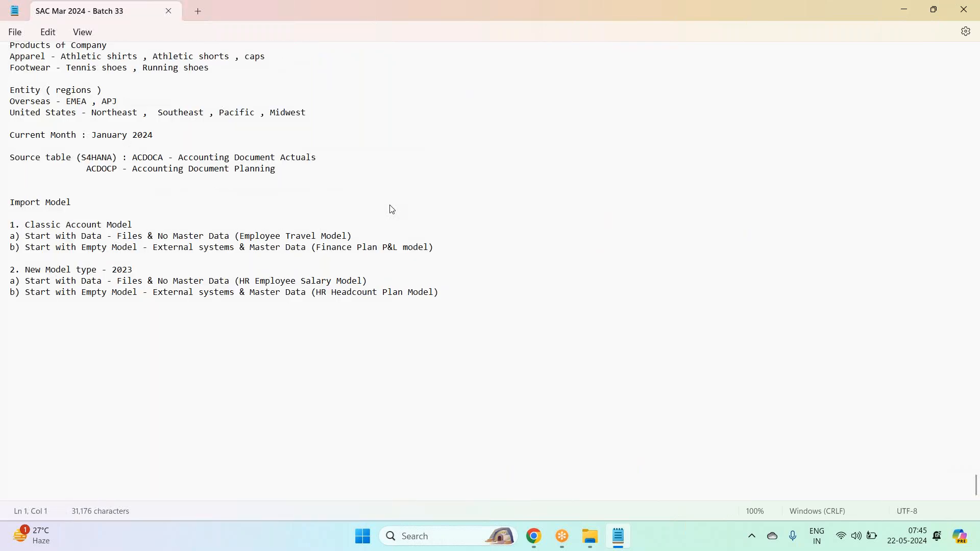
scroll(392, 210, "down", 6)
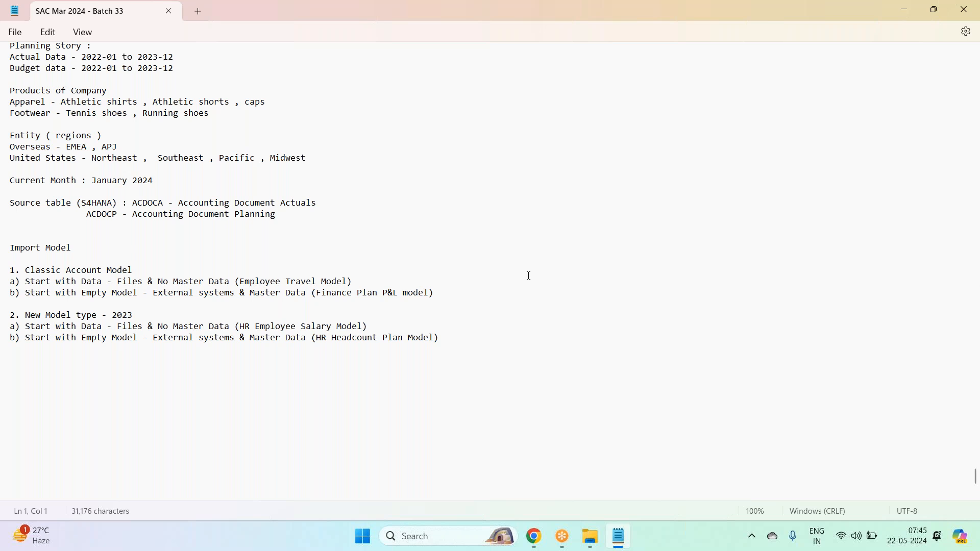
left_click(961, 212)
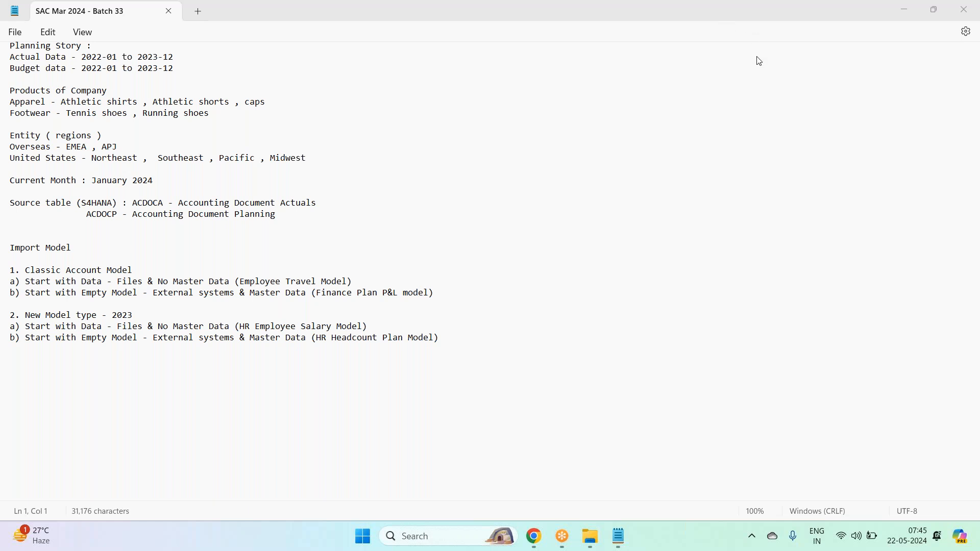
Step: Switch to SAP Analytics Cloud in Chrome and create a folder named Enterprise Planning in SAC Mar 2024 - Batch 33
left_click(534, 537)
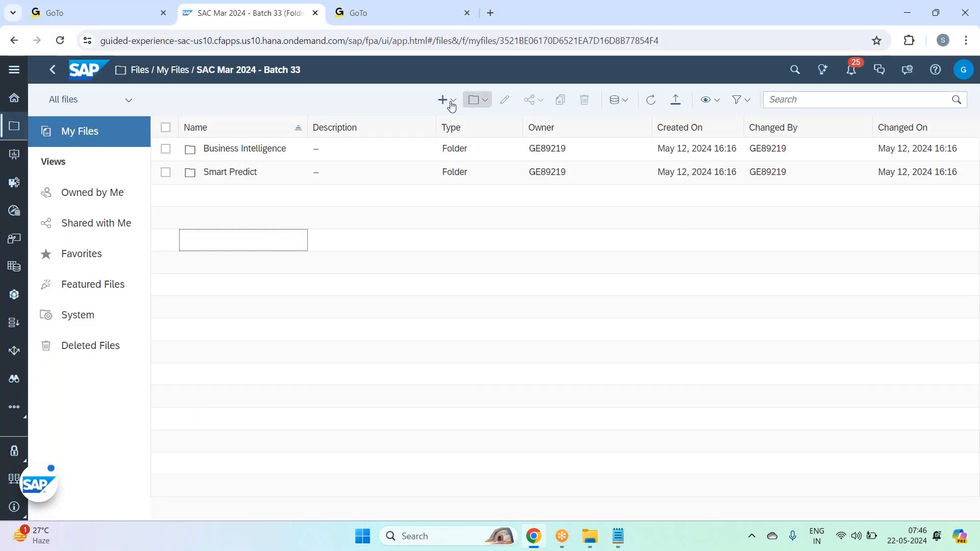
left_click(485, 101)
left_click(495, 119)
type("Enterp")
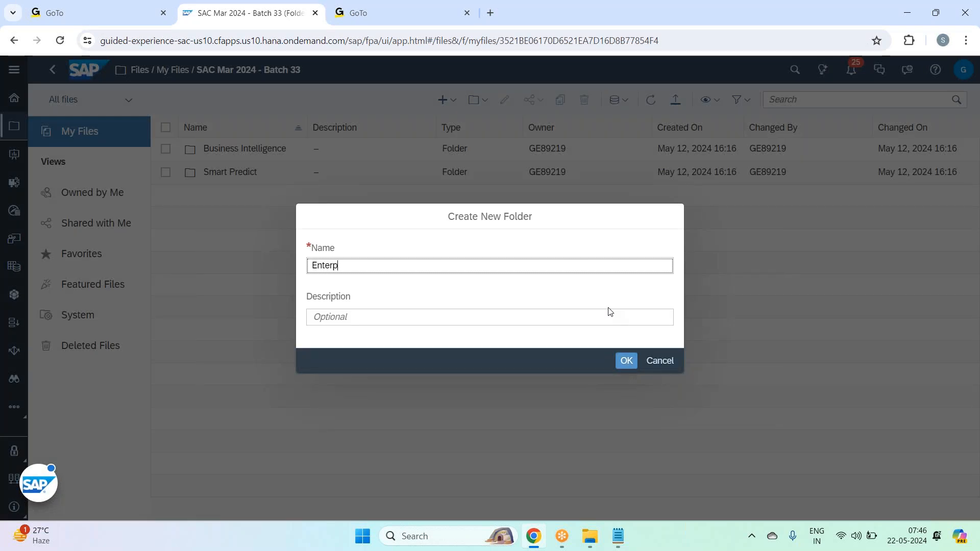
type("rise Plan")
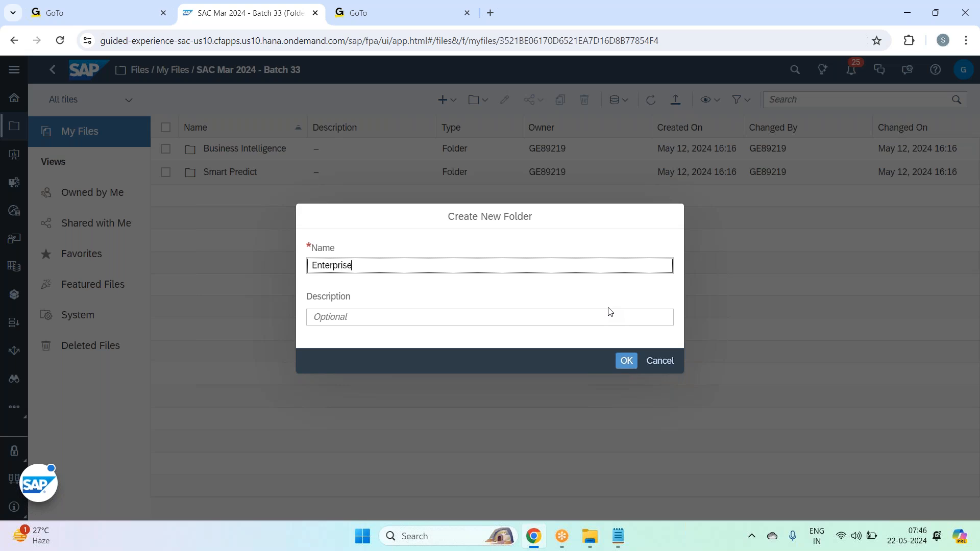
type("ning")
key("Return")
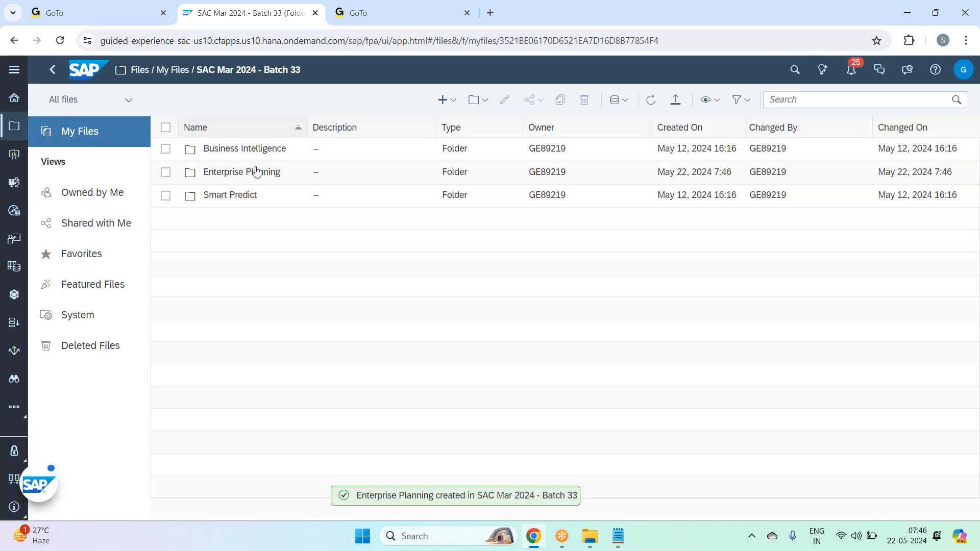
Step: Go to the Modeler app and collapse the navigation bar
left_click(14, 69)
left_click(90, 406)
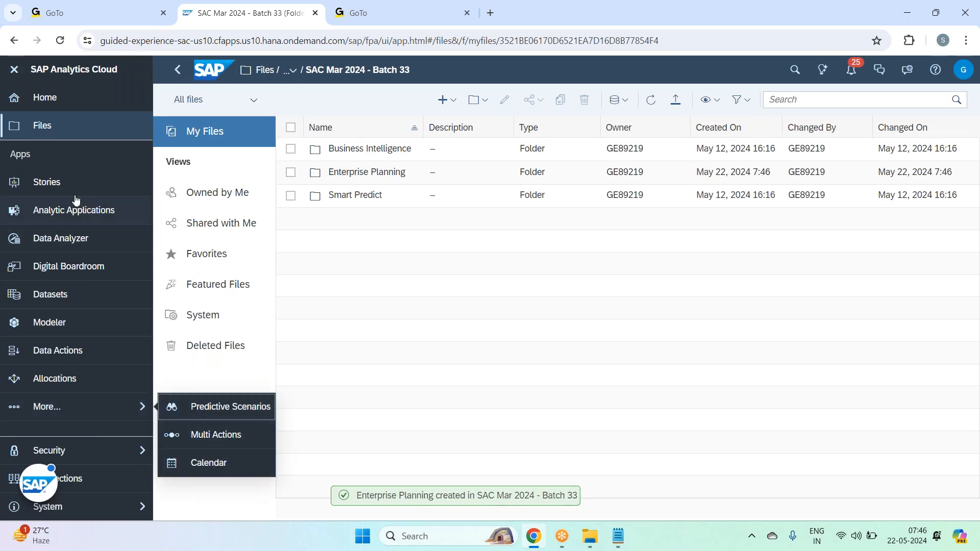
left_click(69, 327)
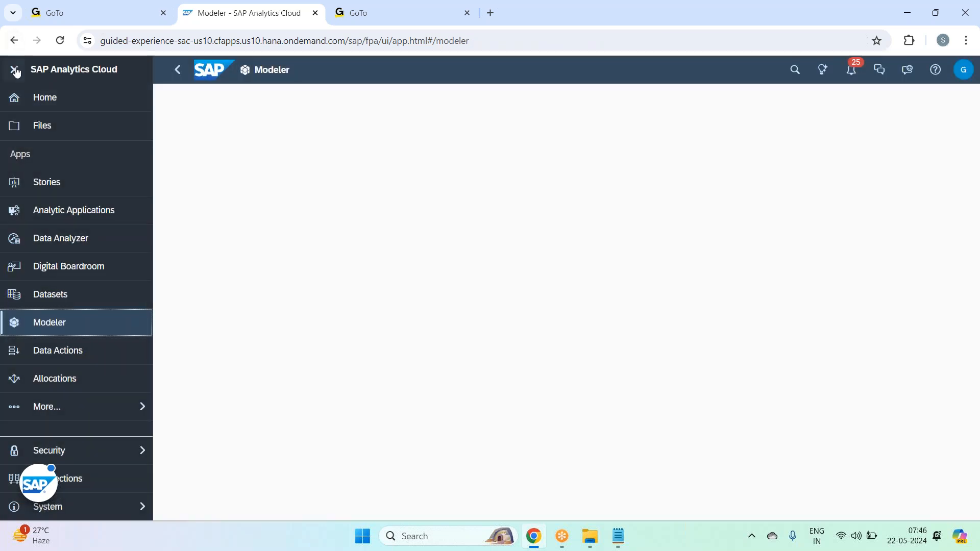
left_click(16, 72)
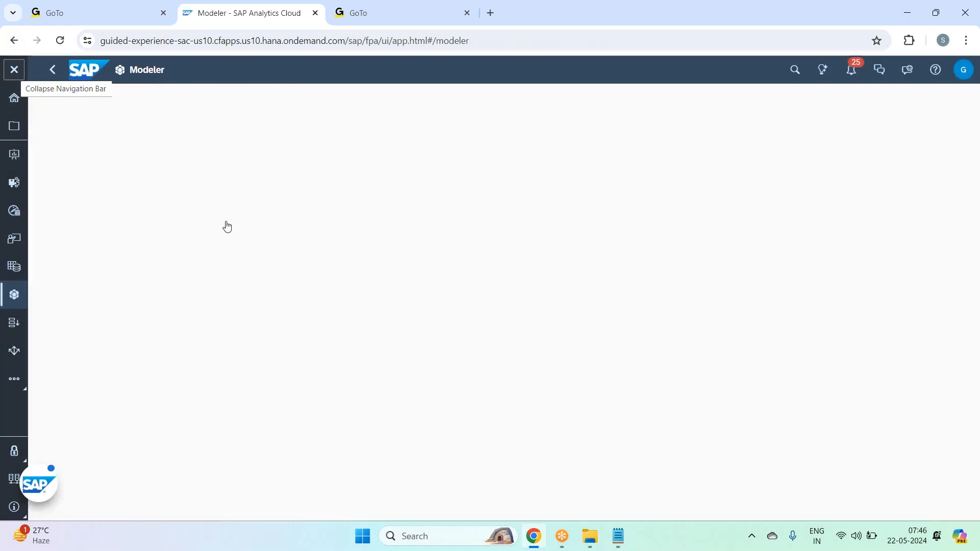
Step: Search the public dimension tables for entity_v33
left_click(142, 155)
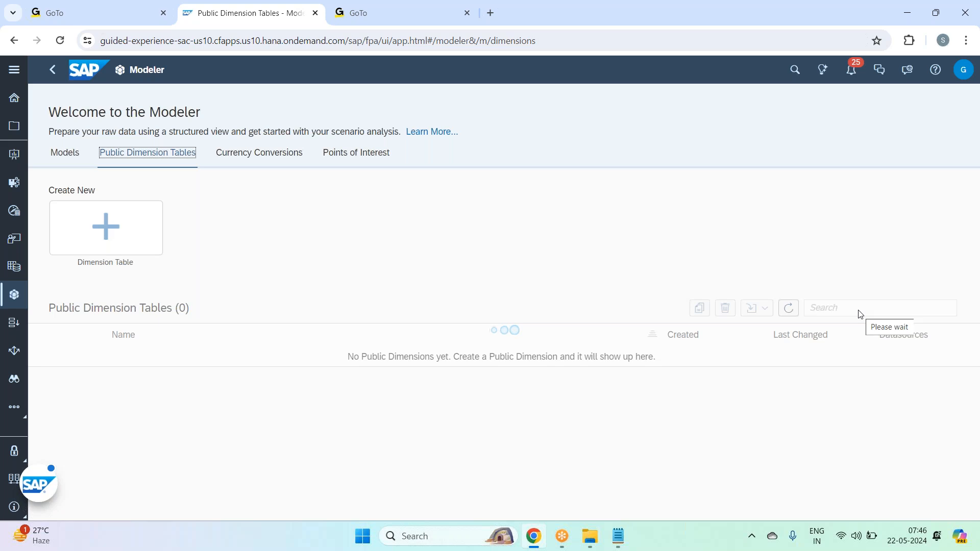
left_click(861, 308)
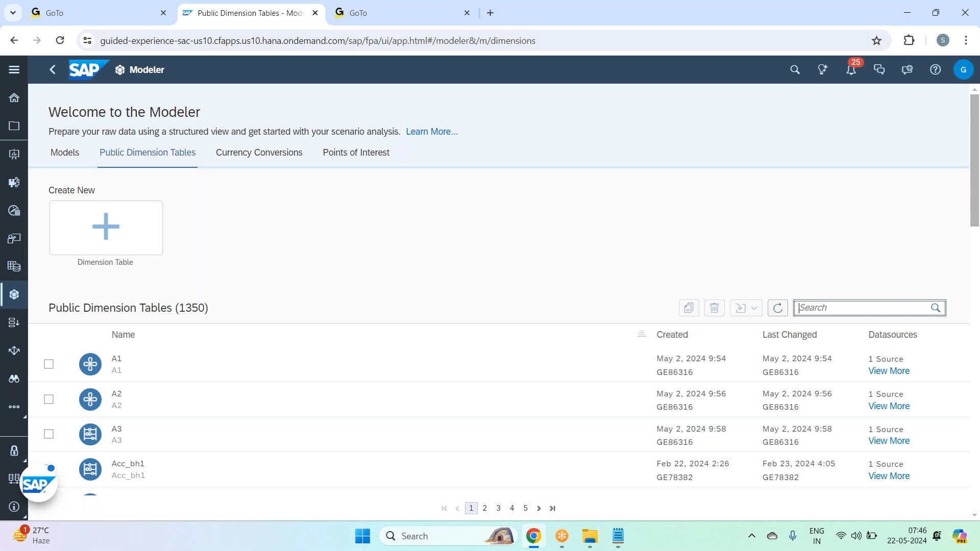
type("en")
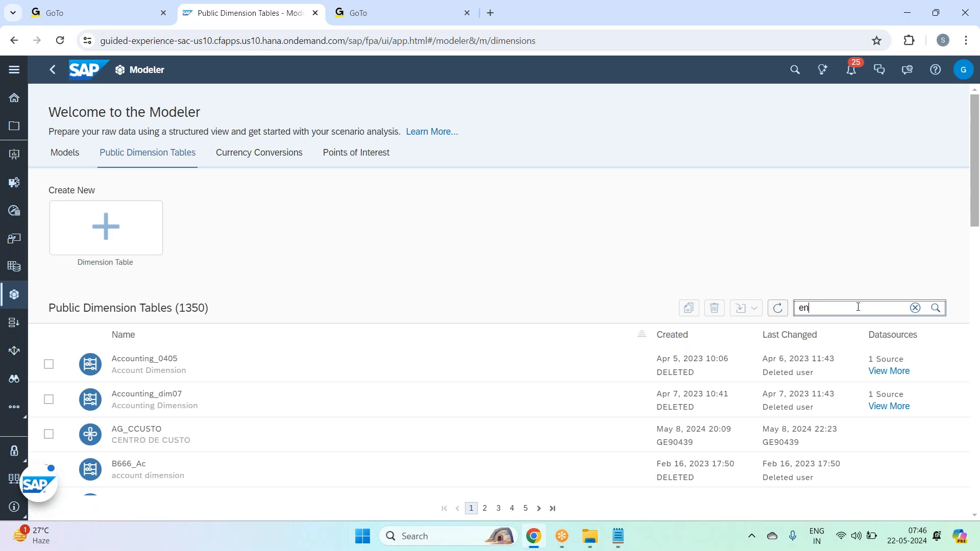
type("tity_v33tit")
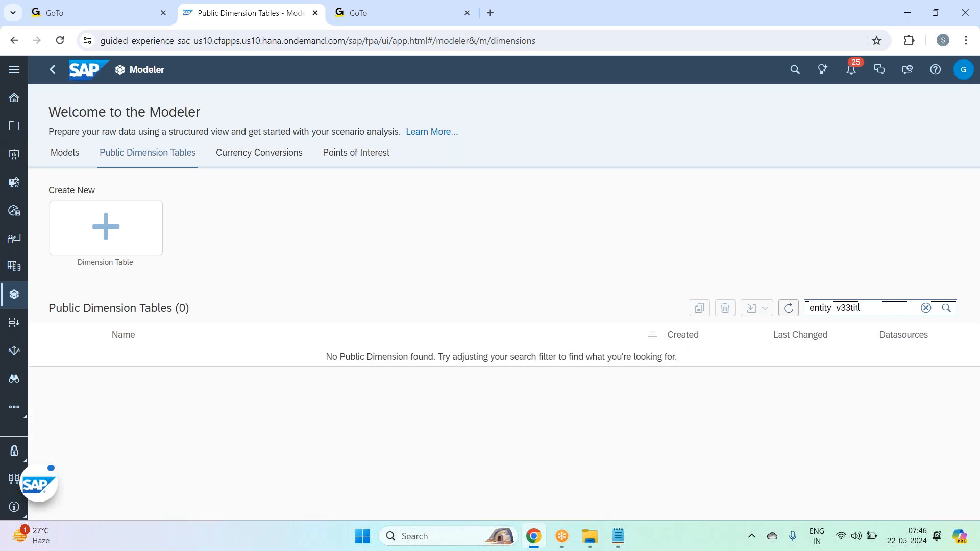
key("BackSpace")
key("BackSpace")
key("BackSpace")
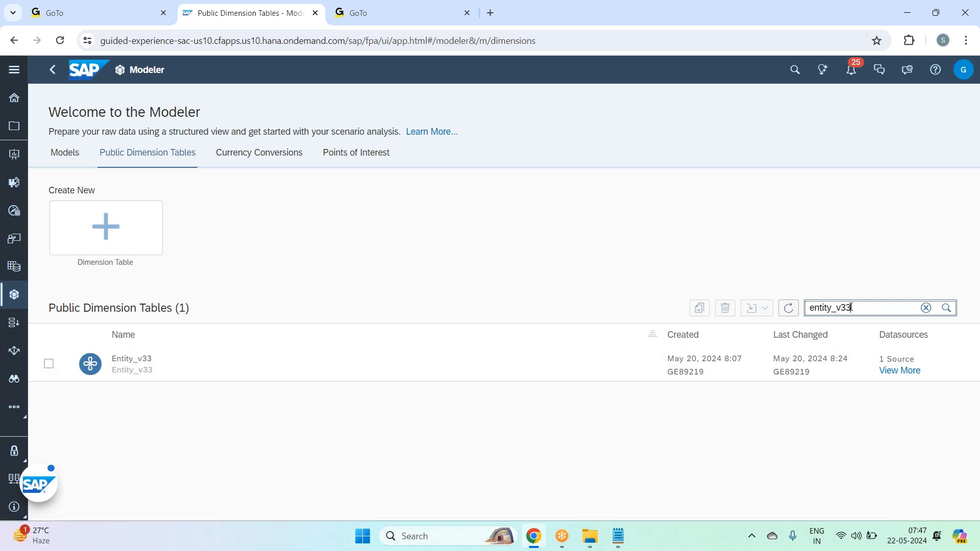
Step: Search the public dimension tables for gl_account_v33
left_click_drag(851, 308, 789, 309)
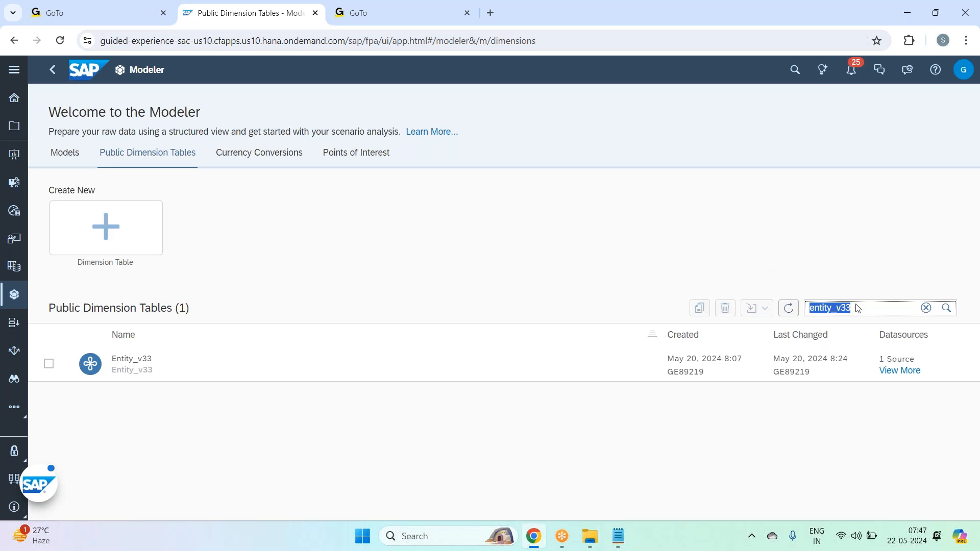
type("gl_account")
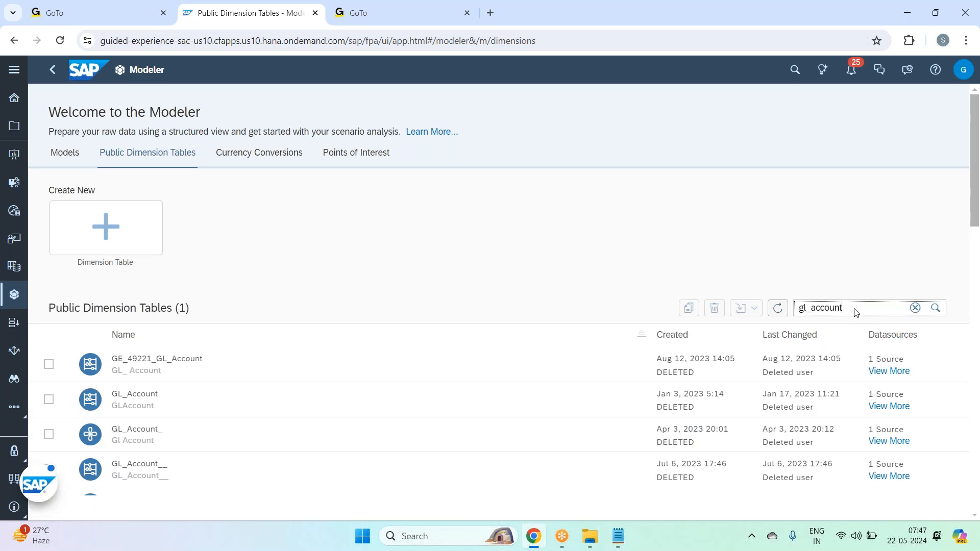
type("_v33")
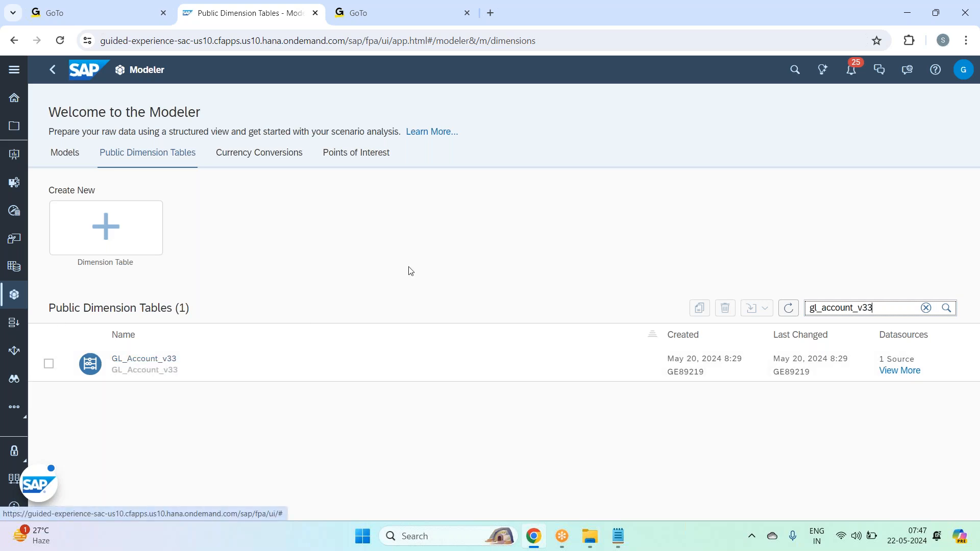
Step: Start creating a new model from the Modeler's list of models
left_click(67, 159)
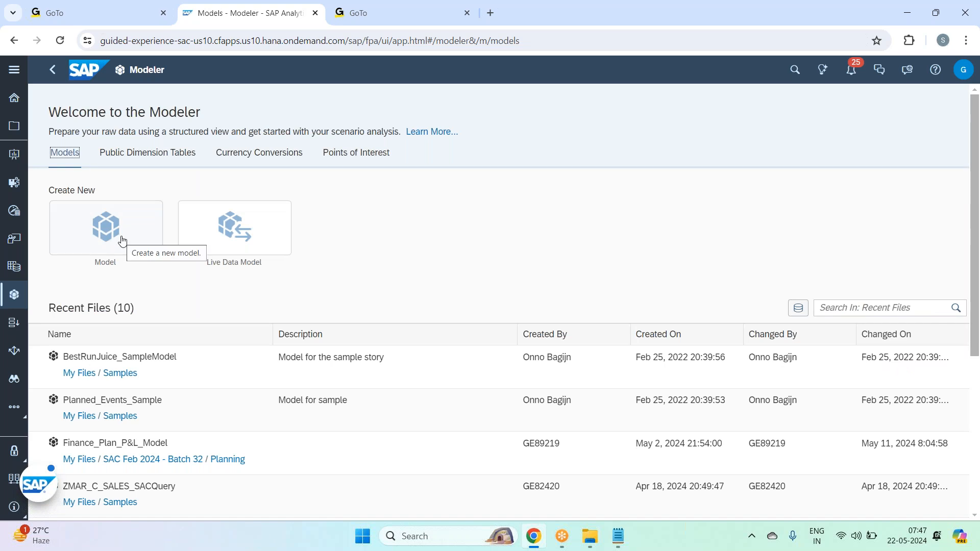
left_click(122, 240)
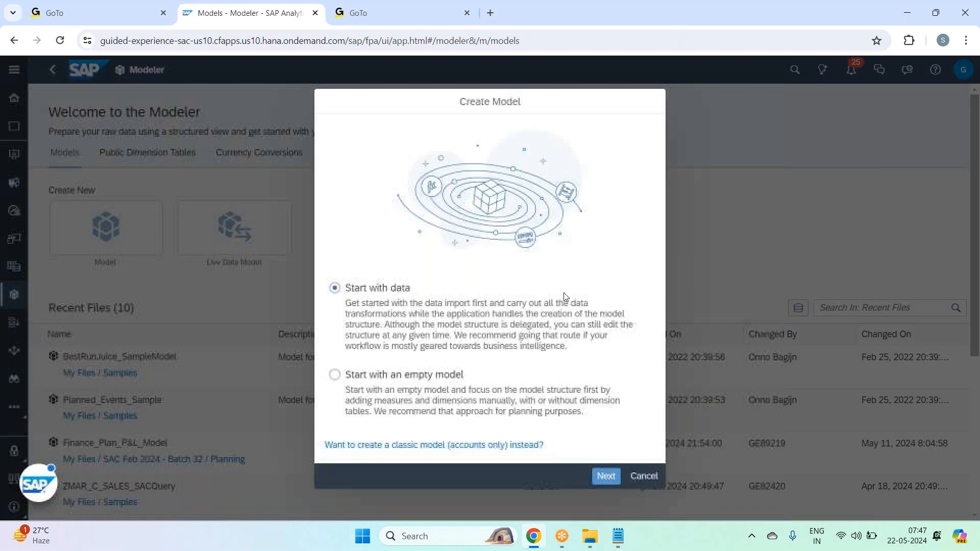
Step: Switch to the session notes and examine the Start with Data and Start with Empty Model options under Import Model
left_click(619, 537)
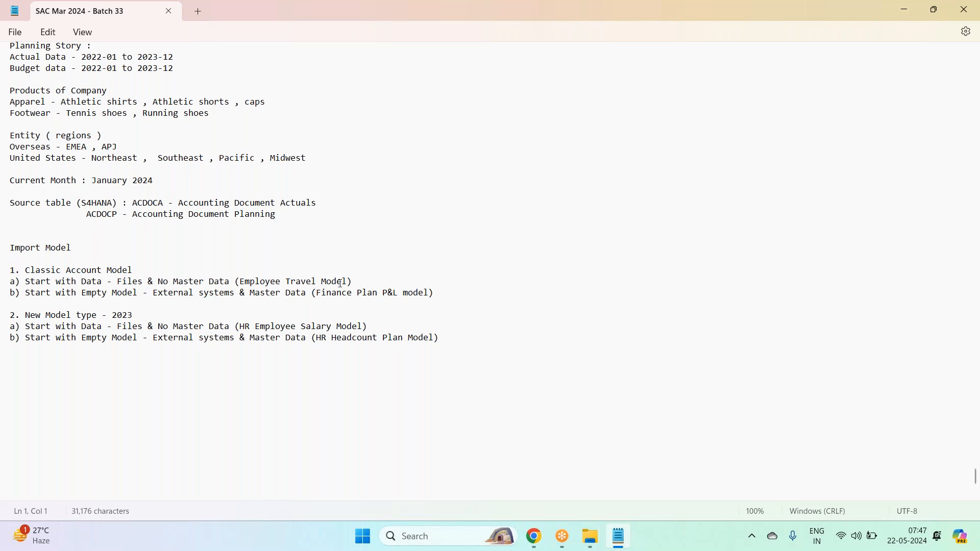
left_click_drag(355, 280, 2, 282)
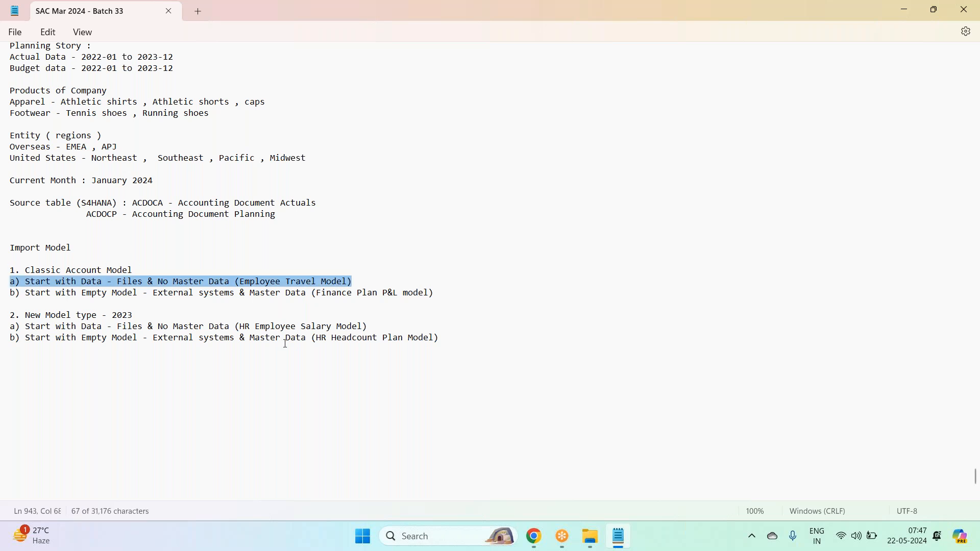
left_click(379, 327)
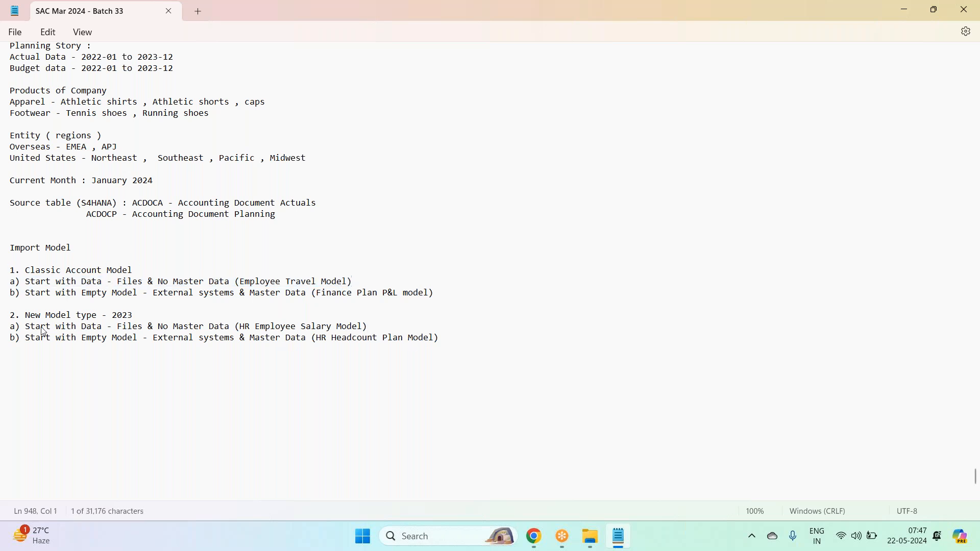
key("shift+Home")
left_click_drag(353, 280, 3, 283)
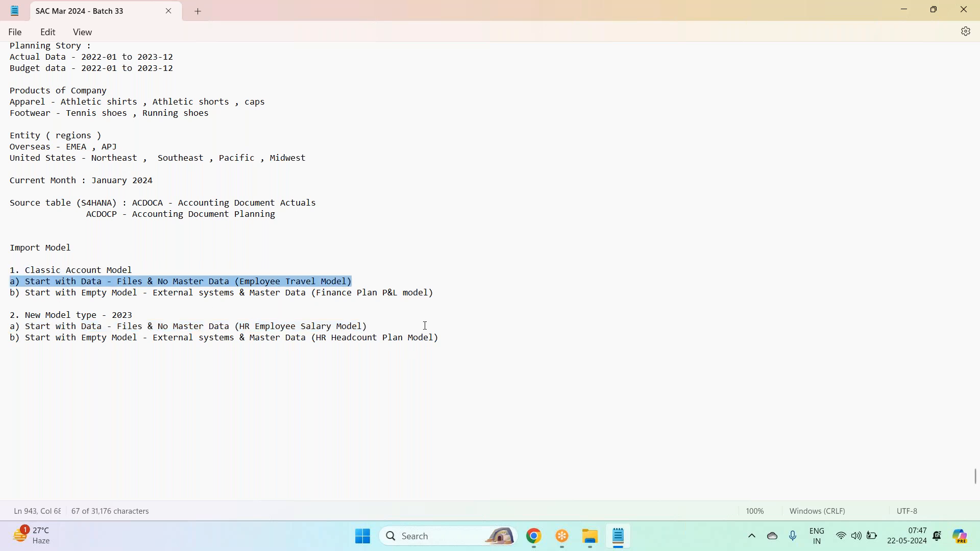
left_click_drag(25, 293, 189, 306)
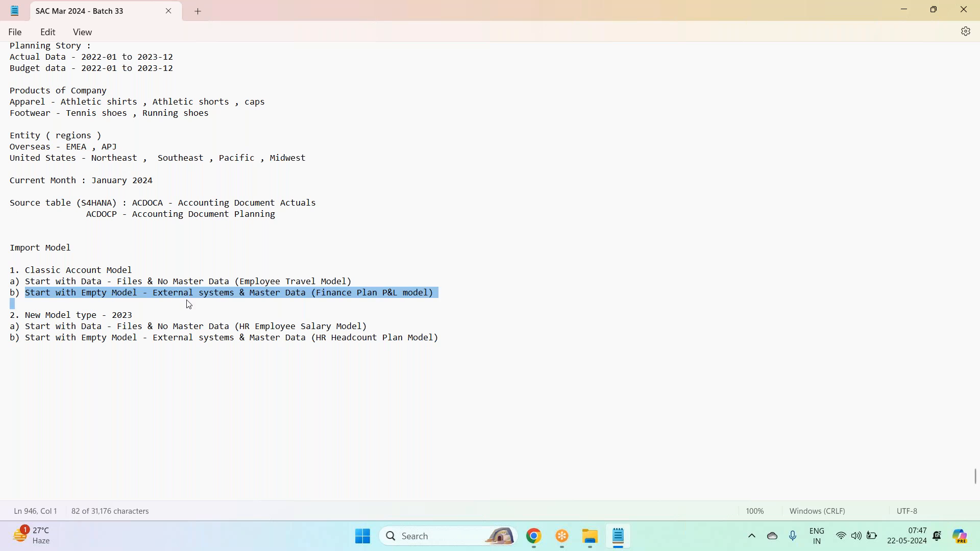
left_click(505, 308)
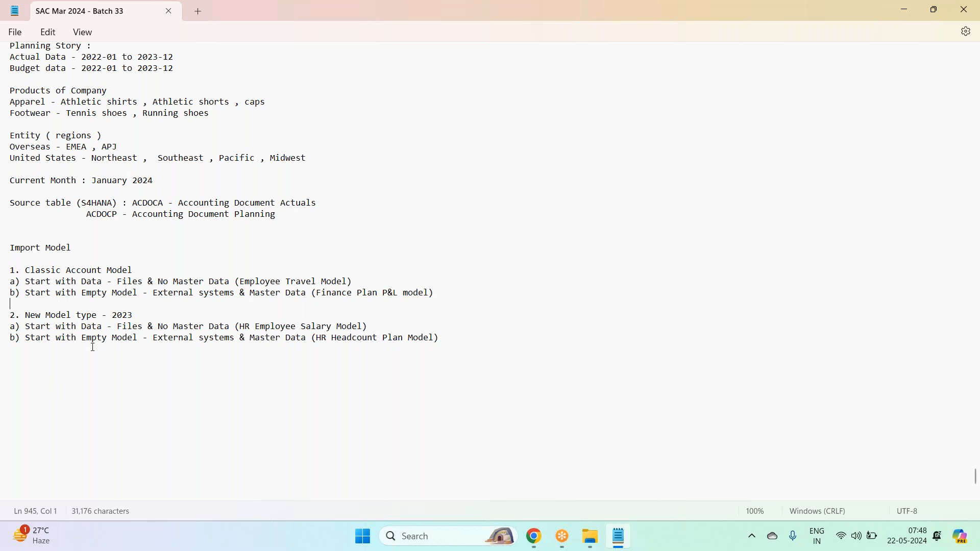
Step: Return to SAP Analytics Cloud, create a classic accounts-only model starting with an empty model, and hide the model details
key("alt+Tab")
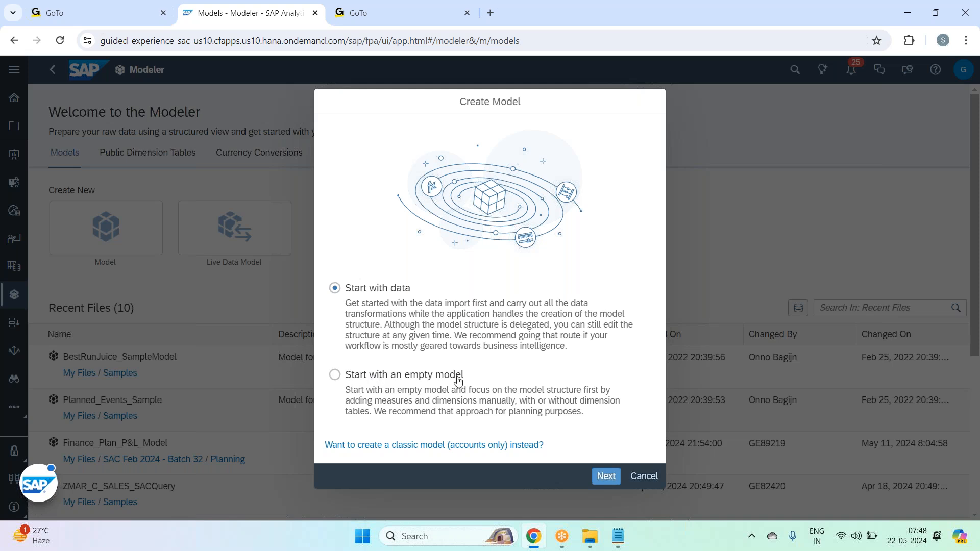
left_click(439, 447)
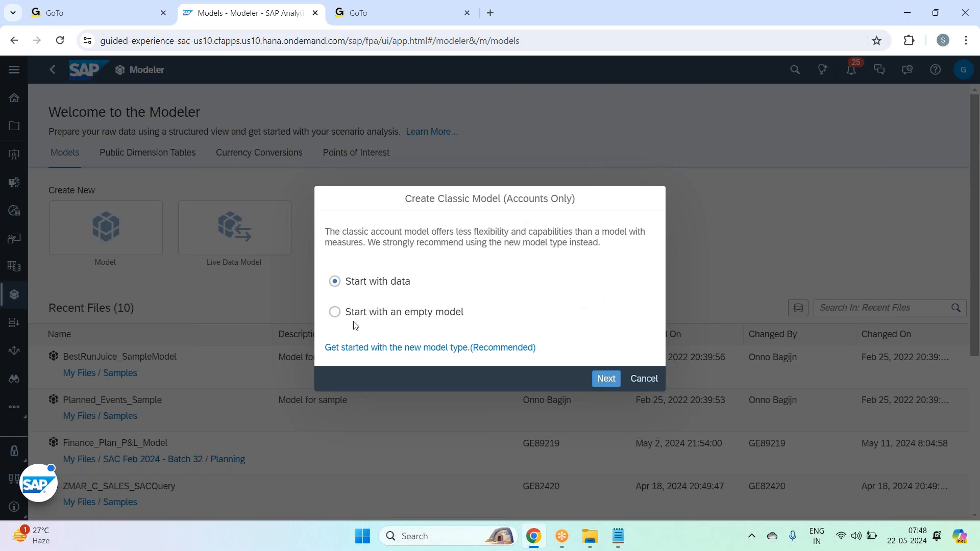
left_click(340, 310)
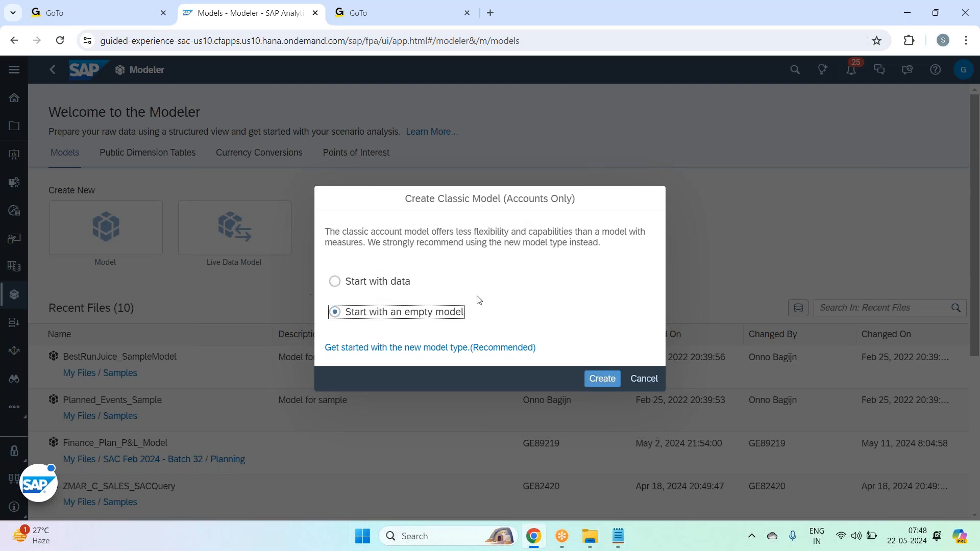
left_click_drag(404, 199, 647, 205)
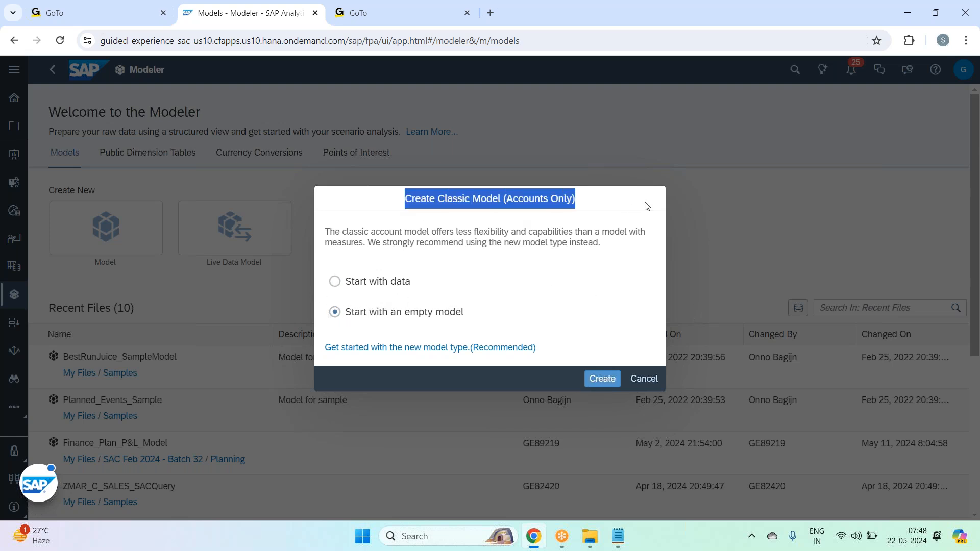
left_click(603, 379)
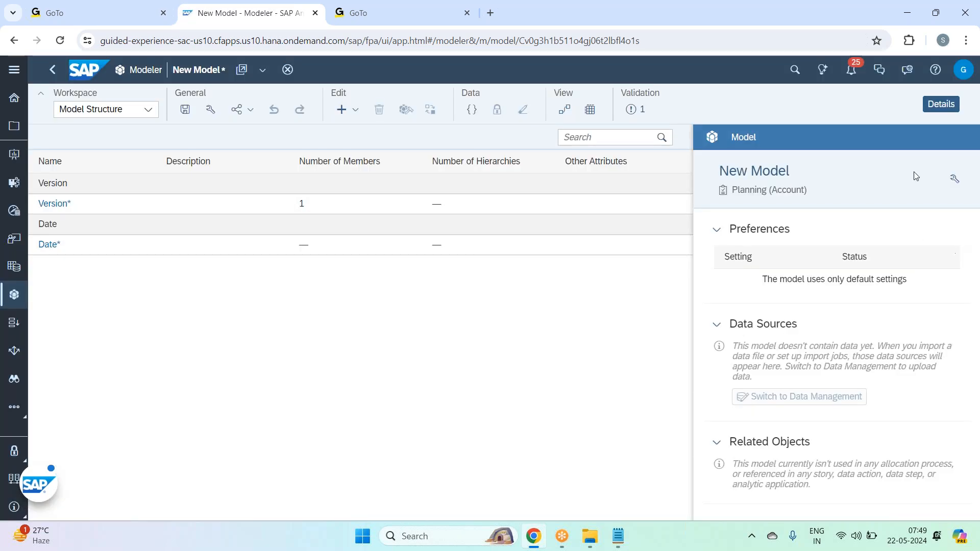
left_click(940, 104)
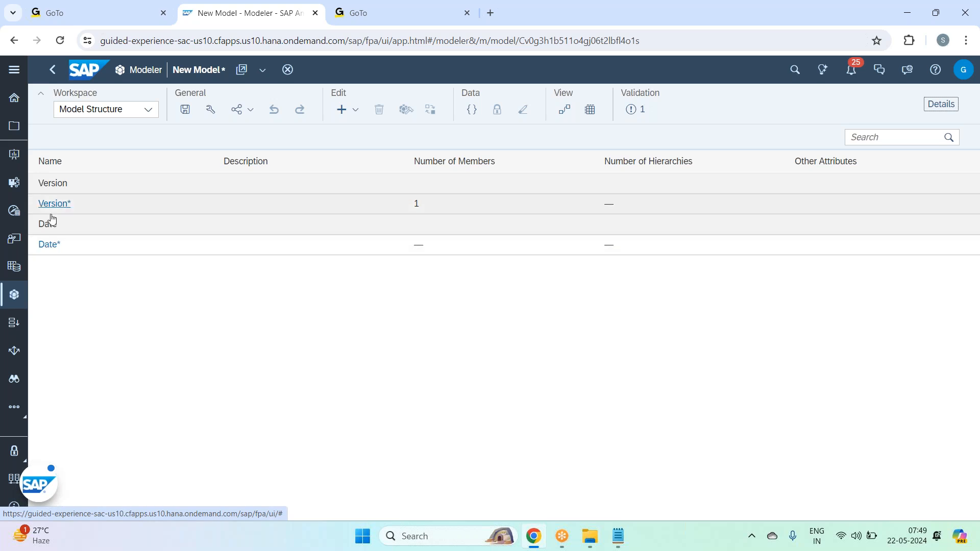
Step: Add the existing account dimension GL_Account_v33 to the new model
left_click(353, 111)
left_click(371, 149)
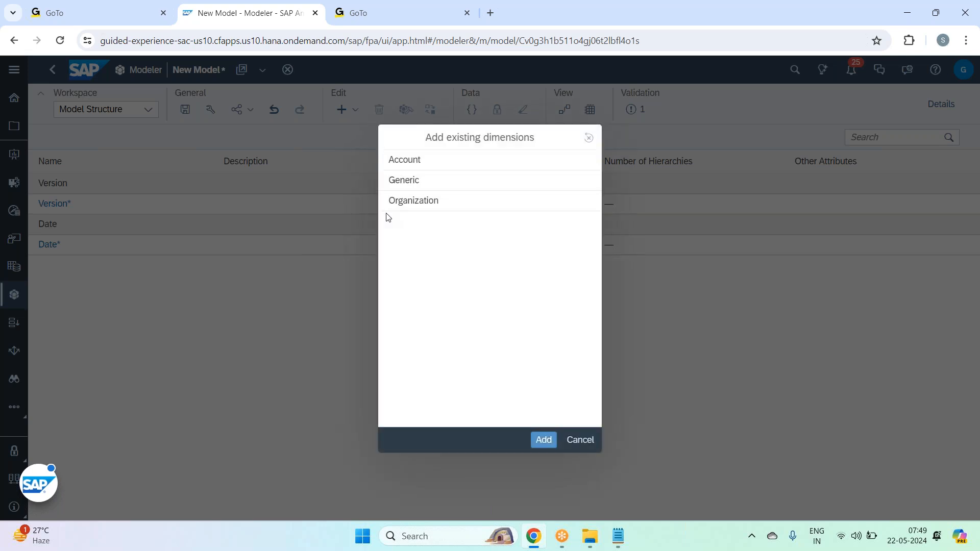
left_click(430, 163)
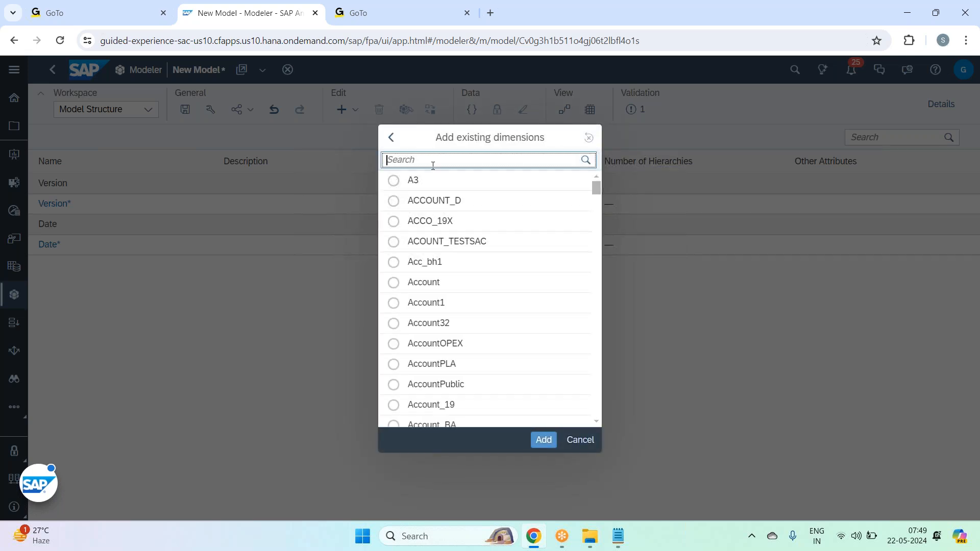
type("GL_")
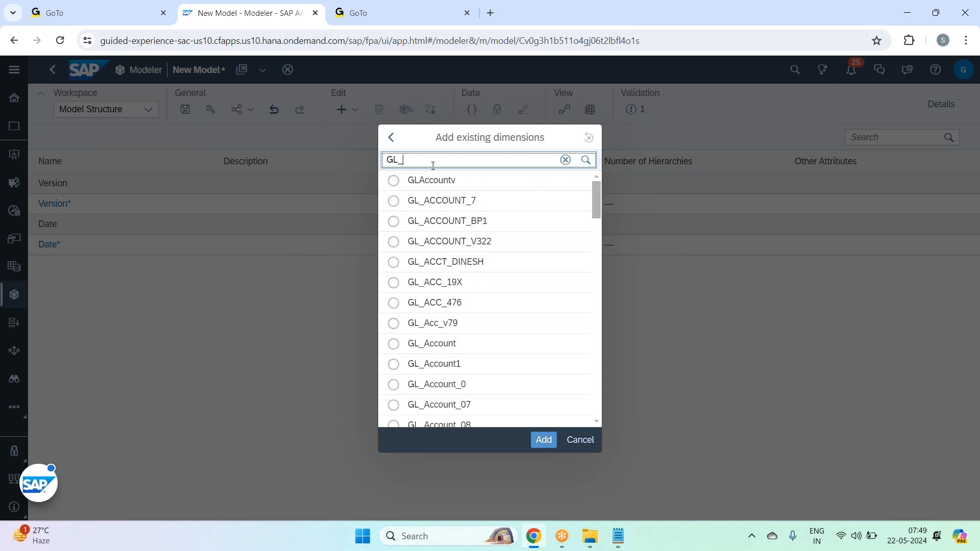
type("ACCOUNT")
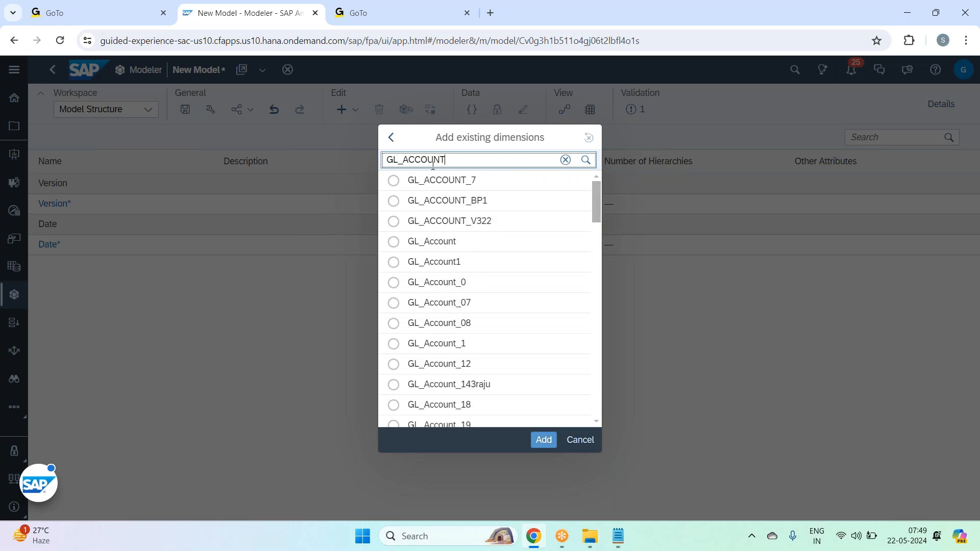
type("_")
type("V33")
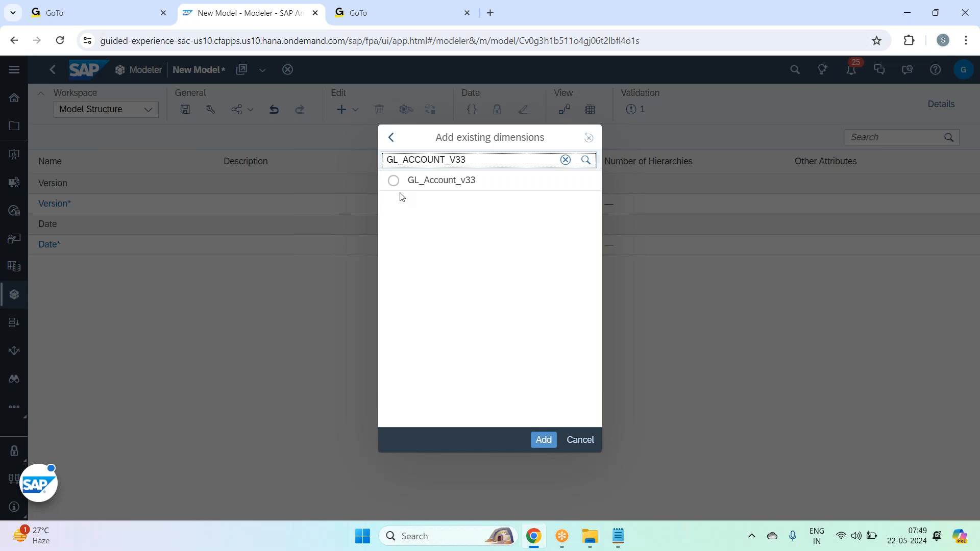
left_click(394, 181)
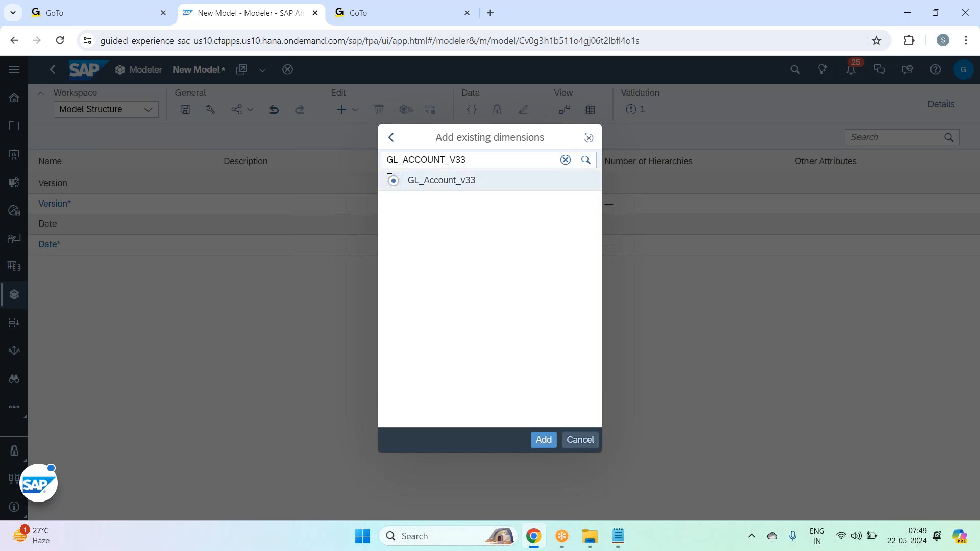
left_click(544, 440)
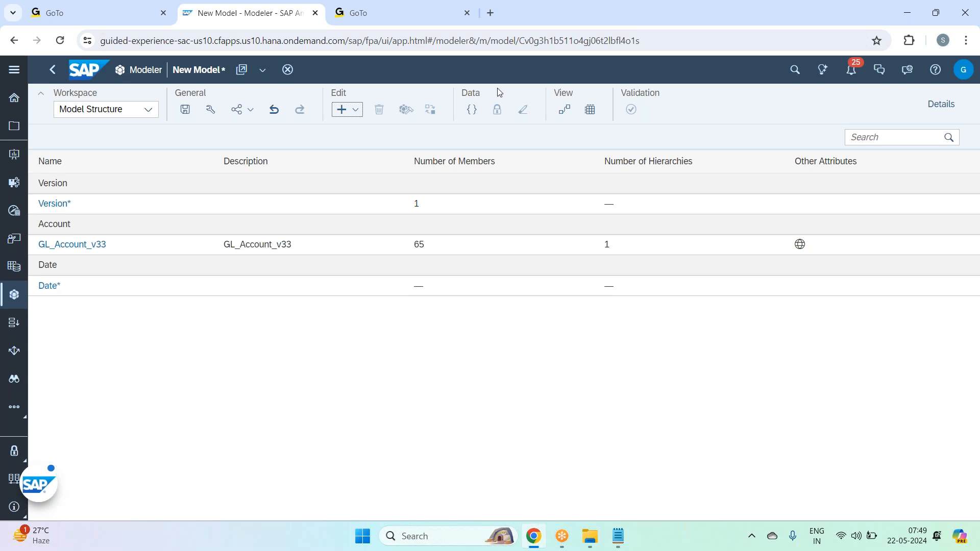
Step: Add the existing organization dimension Entity_v33 to the model
left_click(355, 110)
left_click(367, 155)
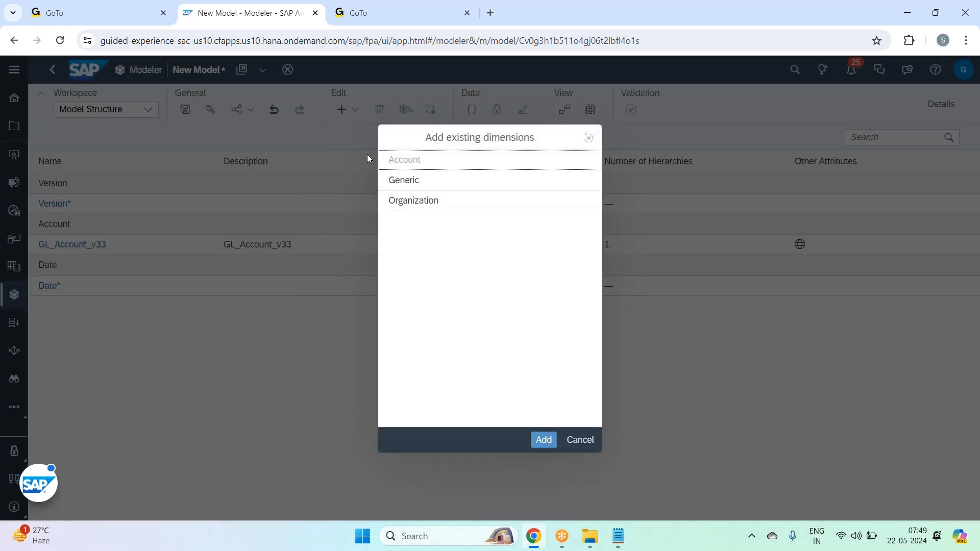
left_click(440, 200)
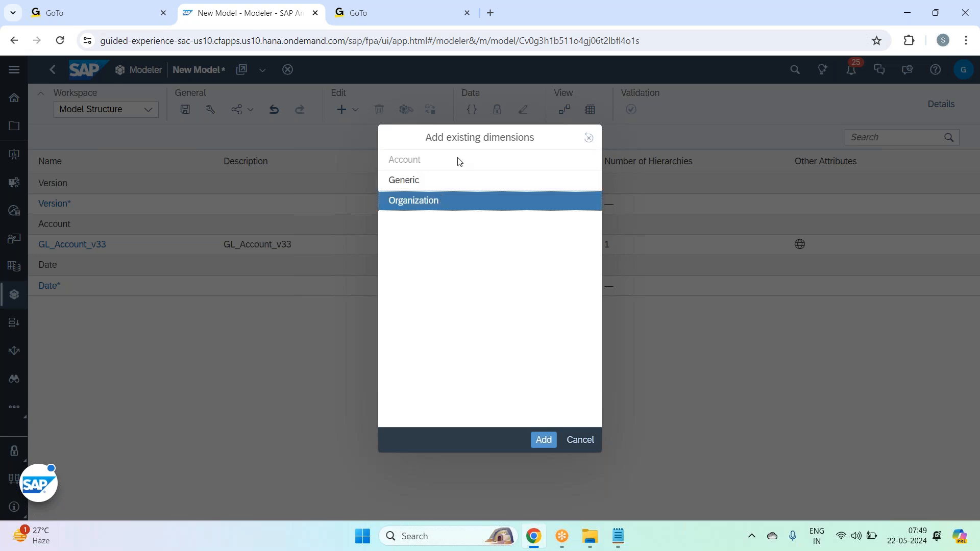
type("ENTITY_V33")
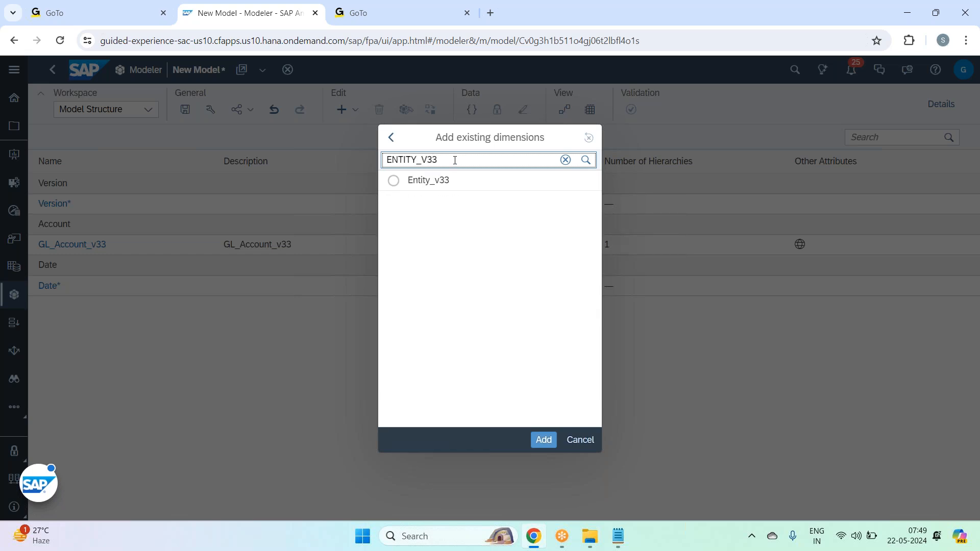
left_click(394, 180)
left_click(543, 439)
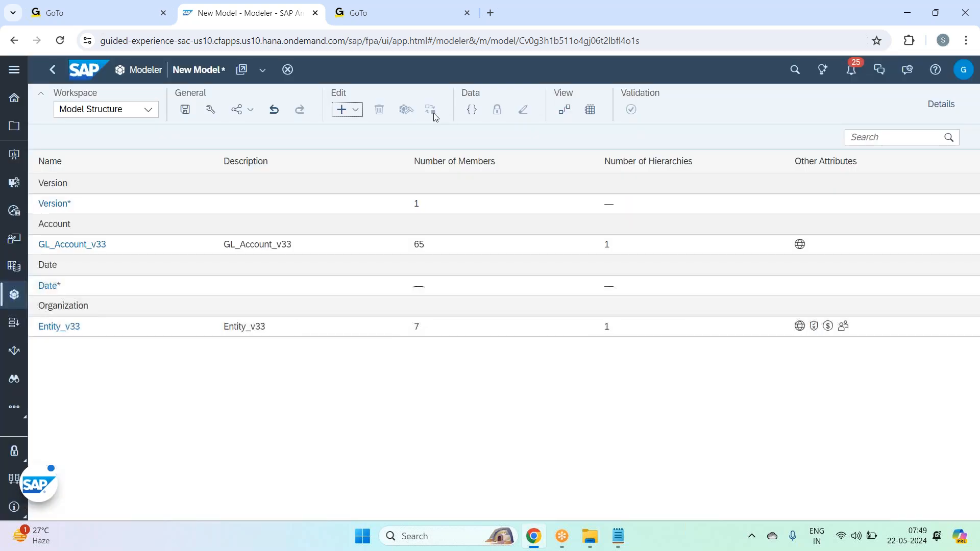
Step: Add the existing generic dimension Product_v33 to the model
left_click(342, 110)
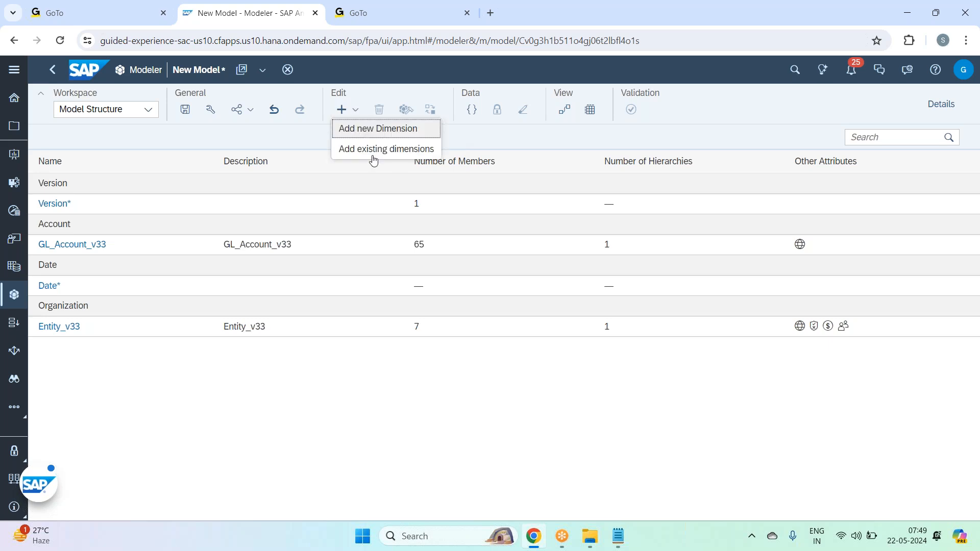
left_click(377, 149)
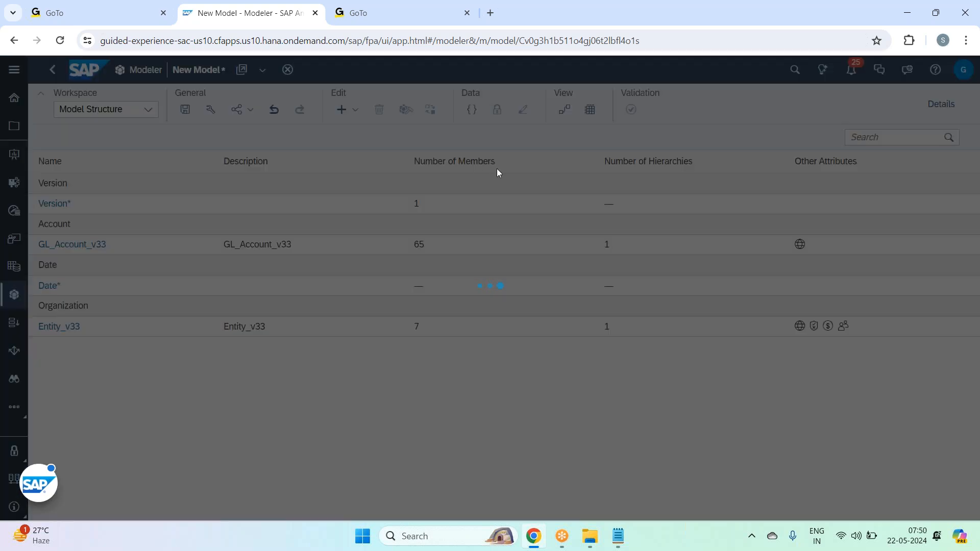
left_click(401, 185)
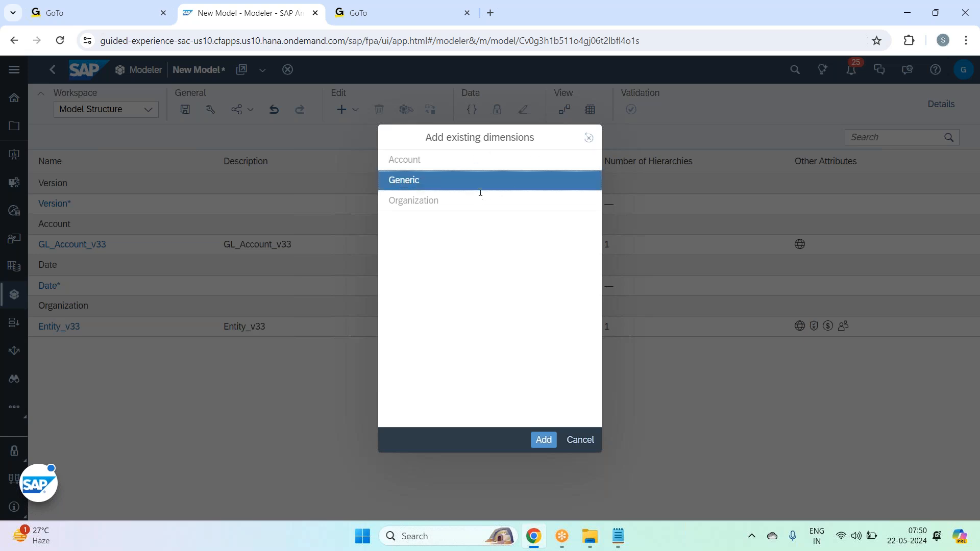
left_click(506, 177)
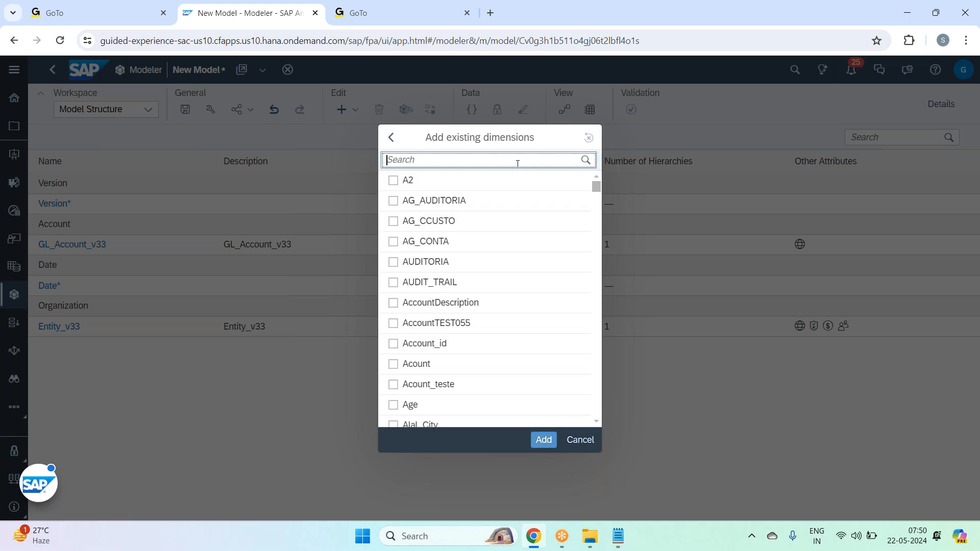
type("PRODUC")
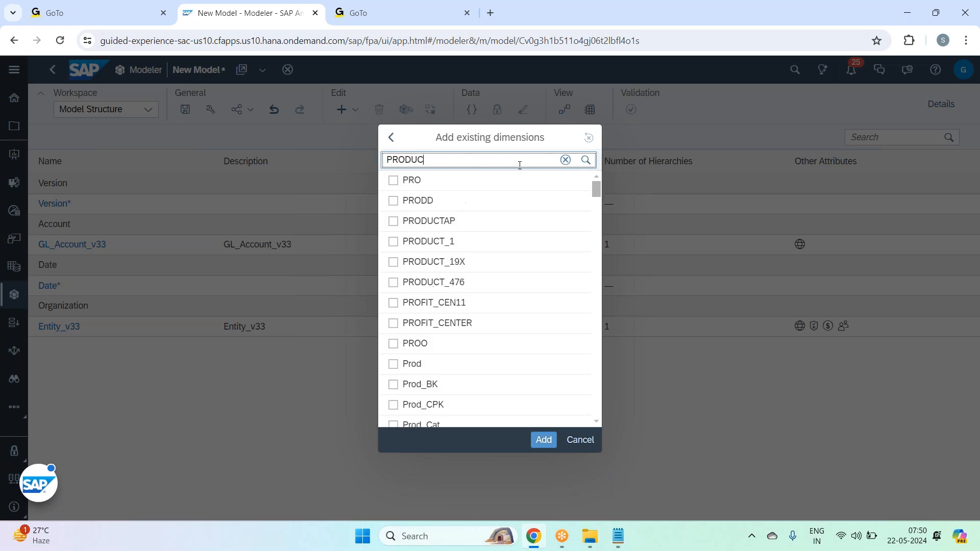
type("T_V")
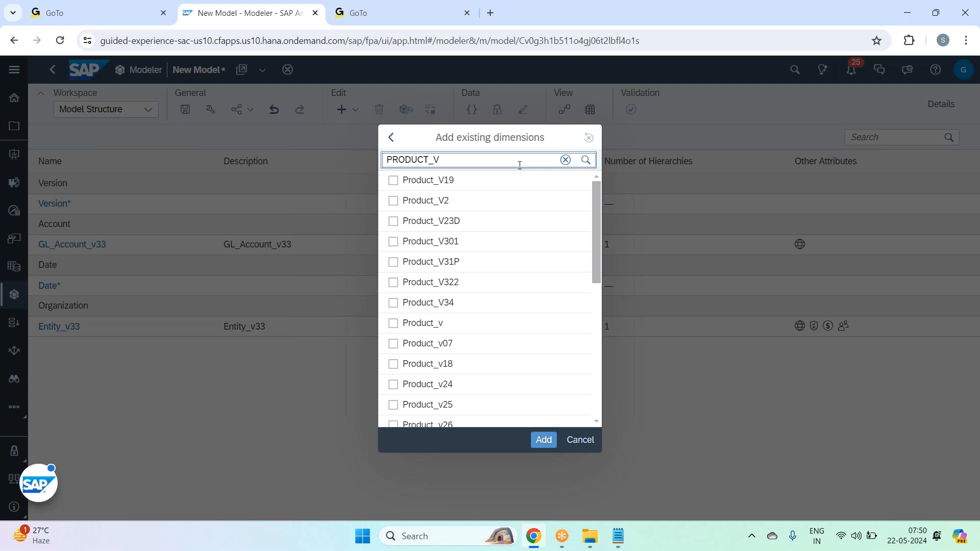
scroll(532, 243, "down", 3)
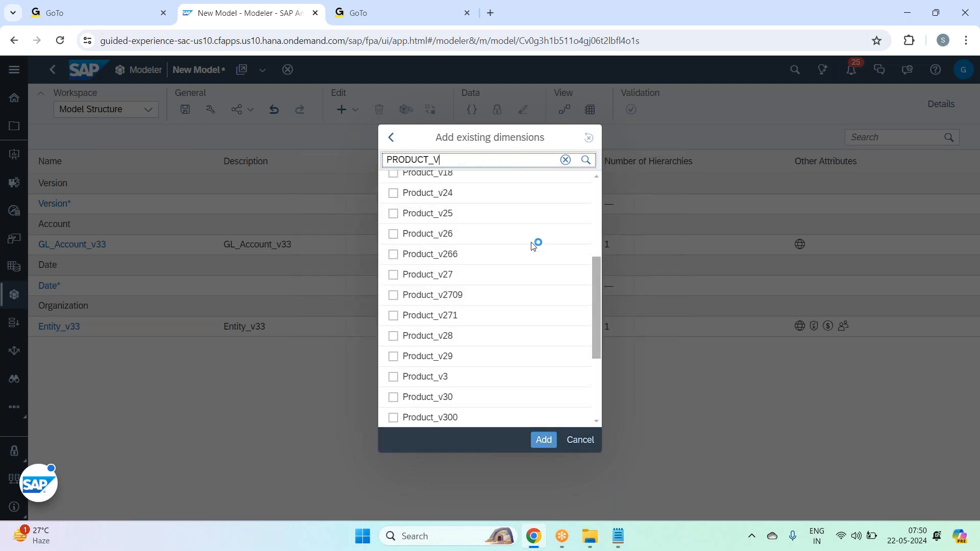
scroll(535, 244, "down", 3)
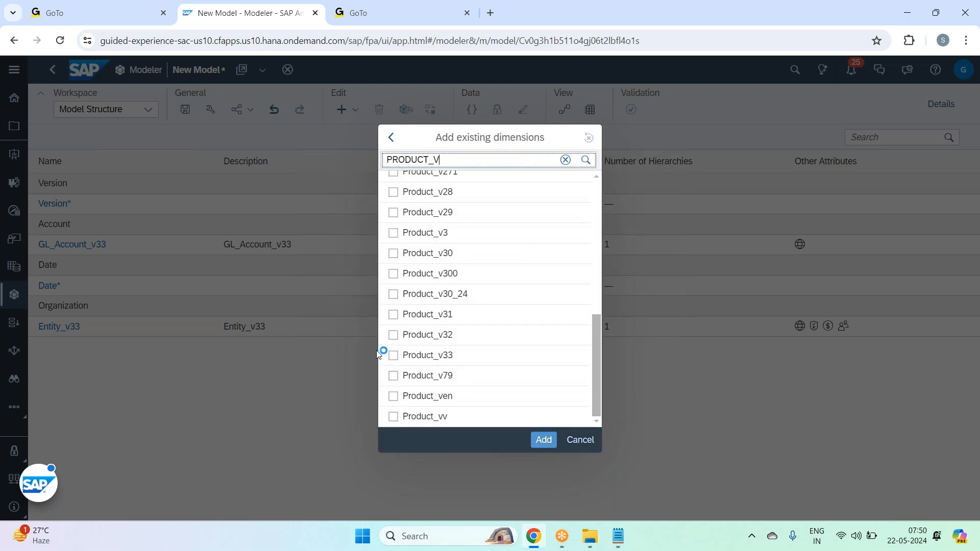
left_click(393, 355)
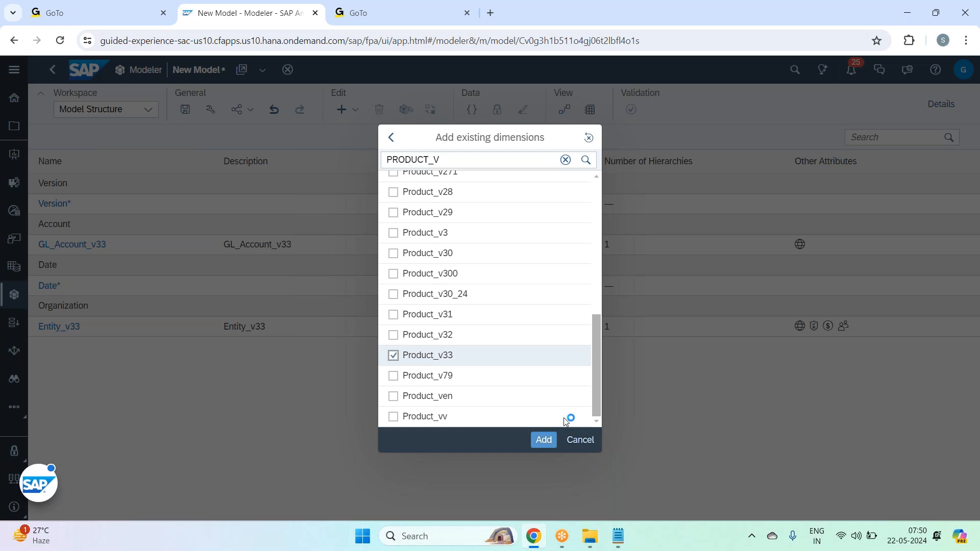
left_click(543, 439)
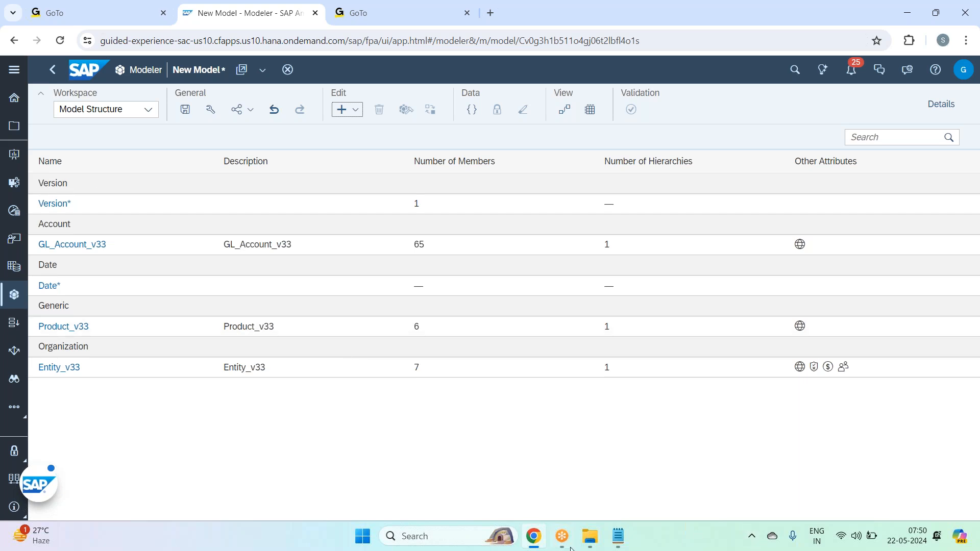
Step: Switch to File Explorer and open the Financial Plan_V2 workbook from the SAC_Files > Data Files > Planning folder
left_click(590, 536)
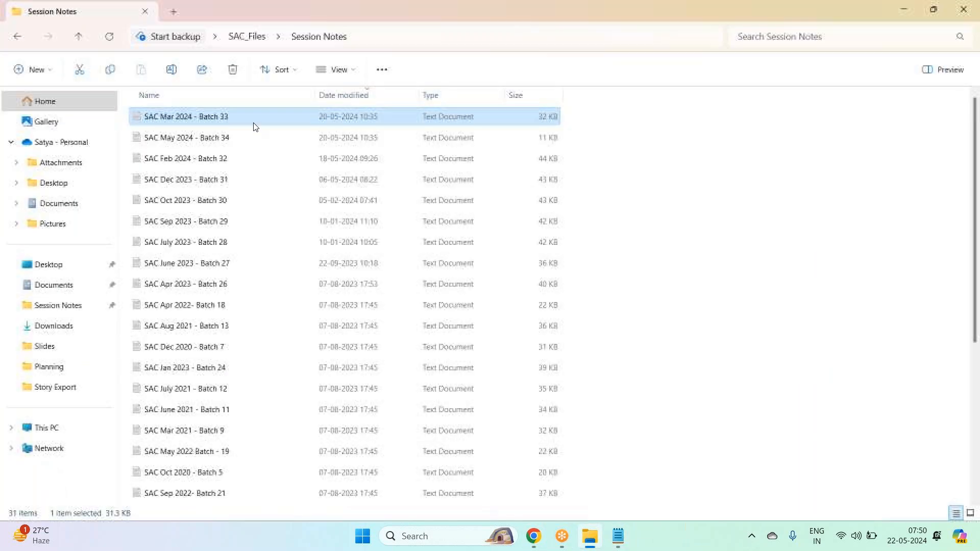
left_click(243, 38)
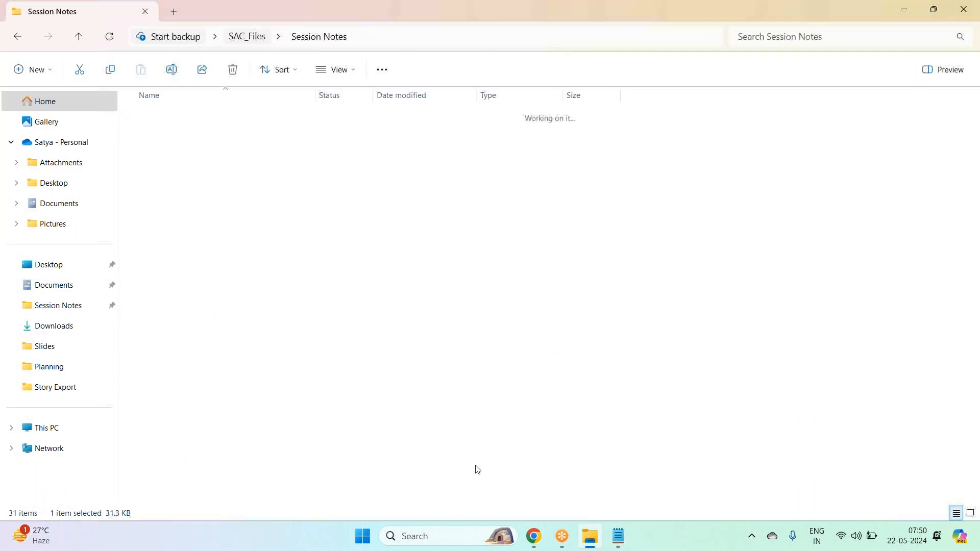
double_click(255, 133)
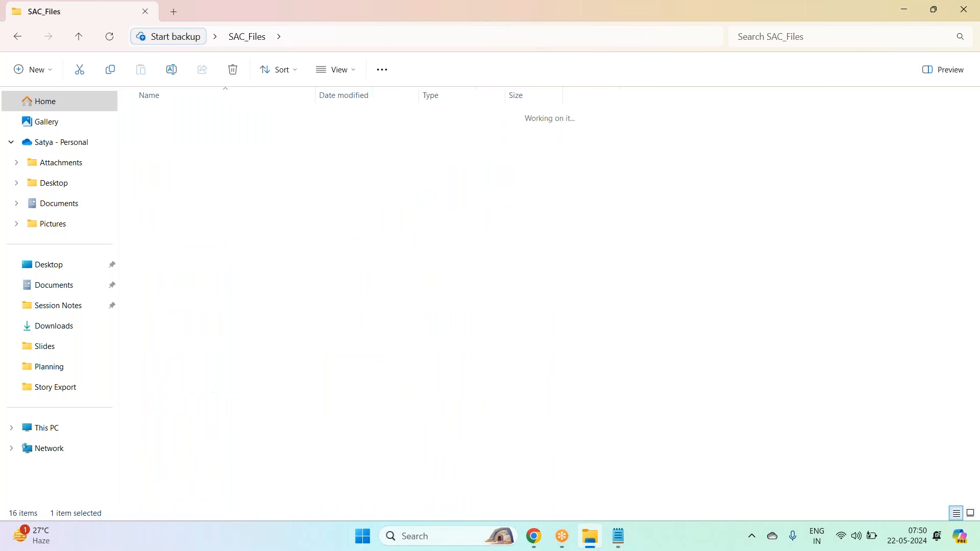
left_click(250, 123)
double_click(251, 127)
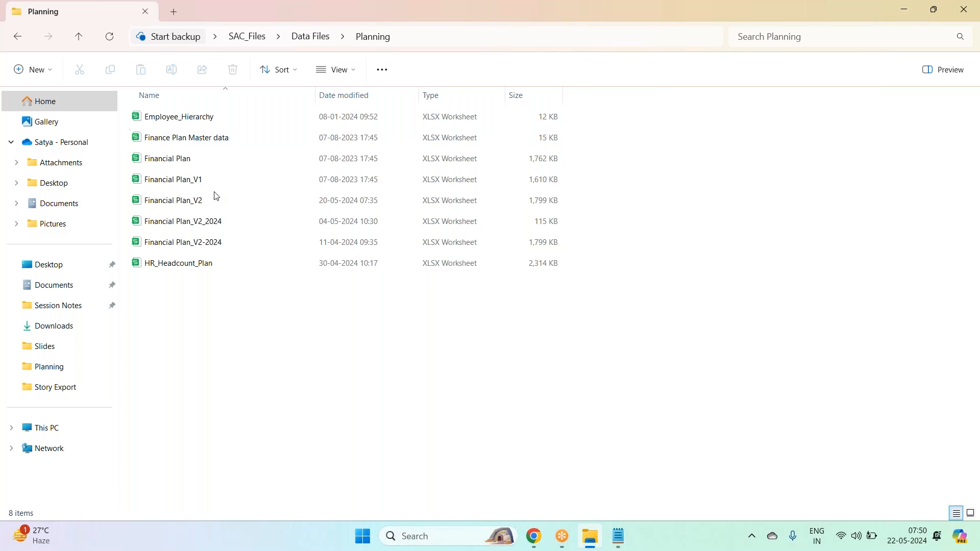
double_click(215, 195)
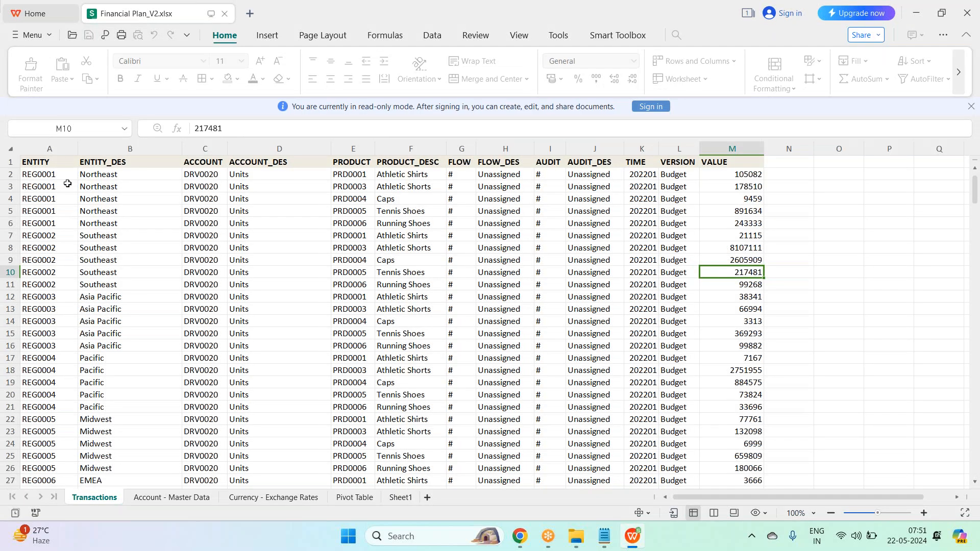
Step: Compare the column headers of the workbook's Transactions sheet with the dimensions in the SAP Analytics Cloud model
left_click(67, 184)
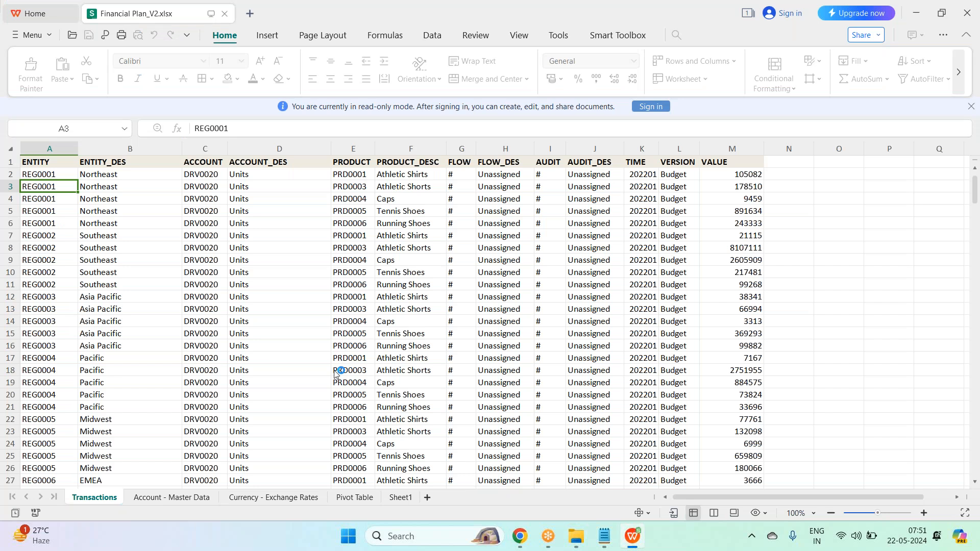
key("alt+Tab")
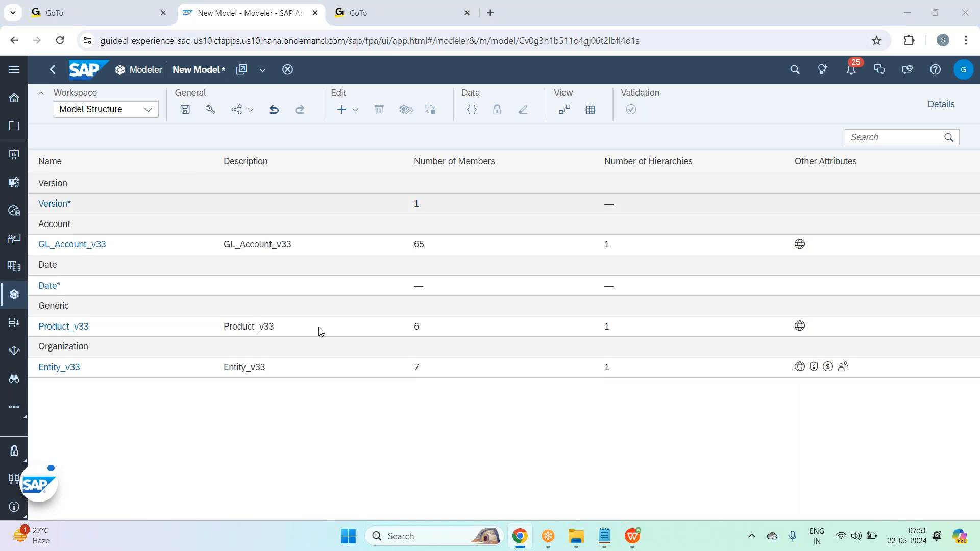
key("alt+Tab")
left_click(217, 208)
key("alt+Tab")
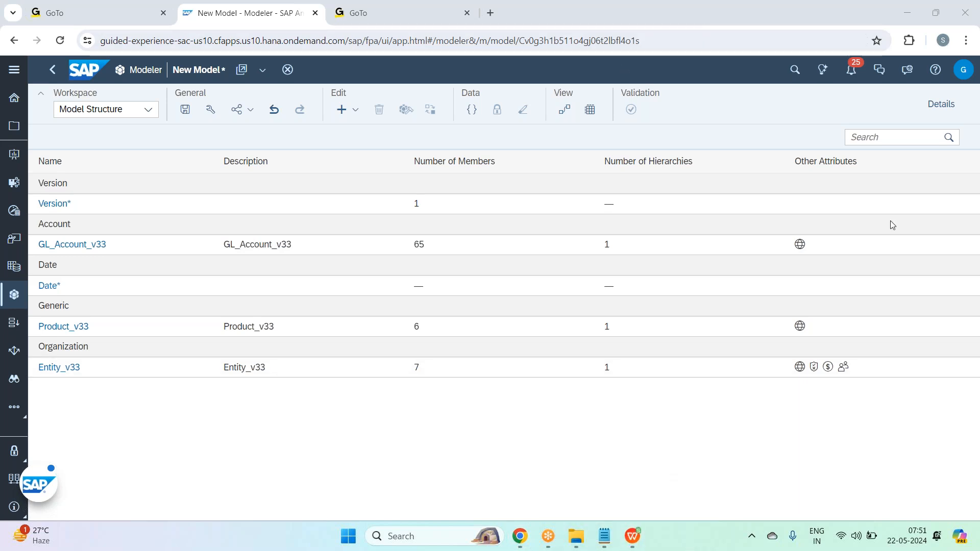
Step: Check the Transactions sheet of the Financial Plan_V2 workbook for columns that still lack a dimension, and return to the model
key("alt+Tab")
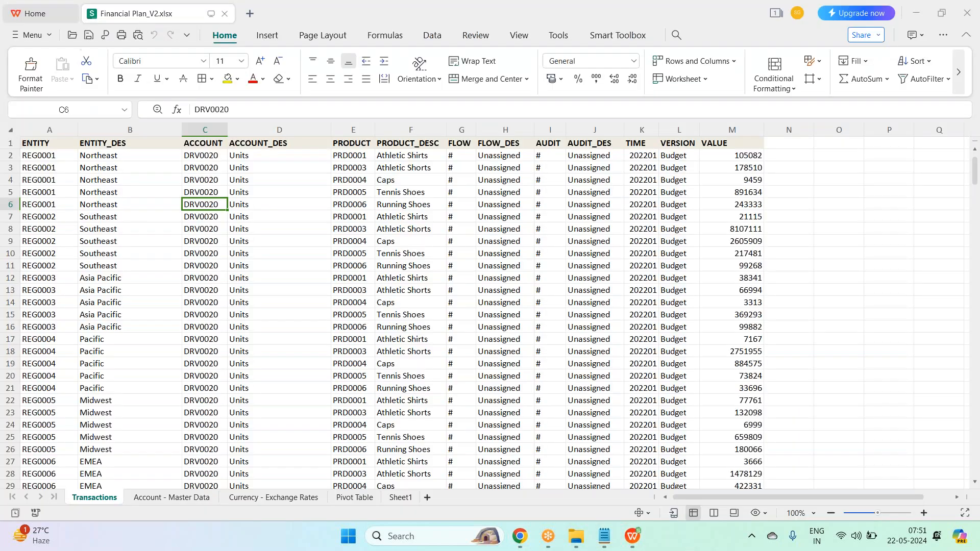
left_click(358, 194)
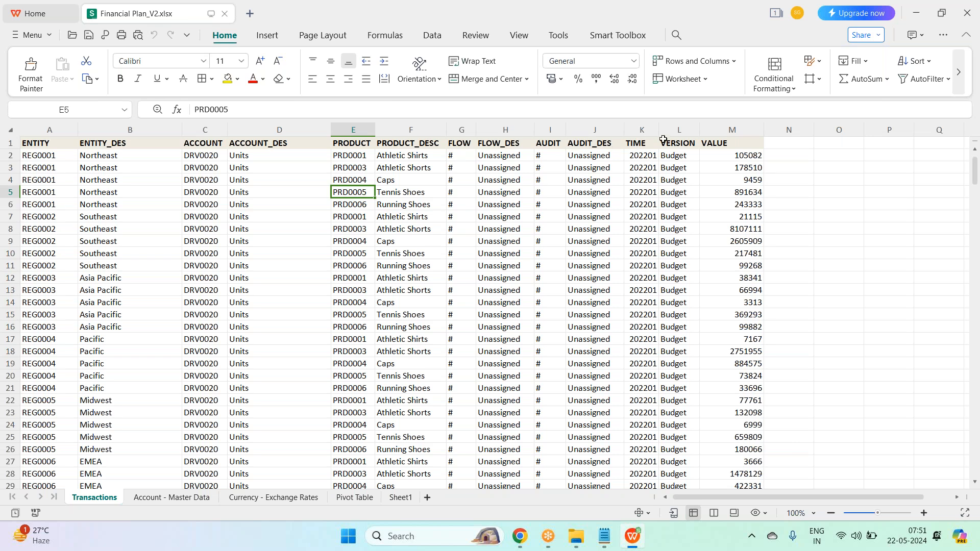
left_click(523, 542)
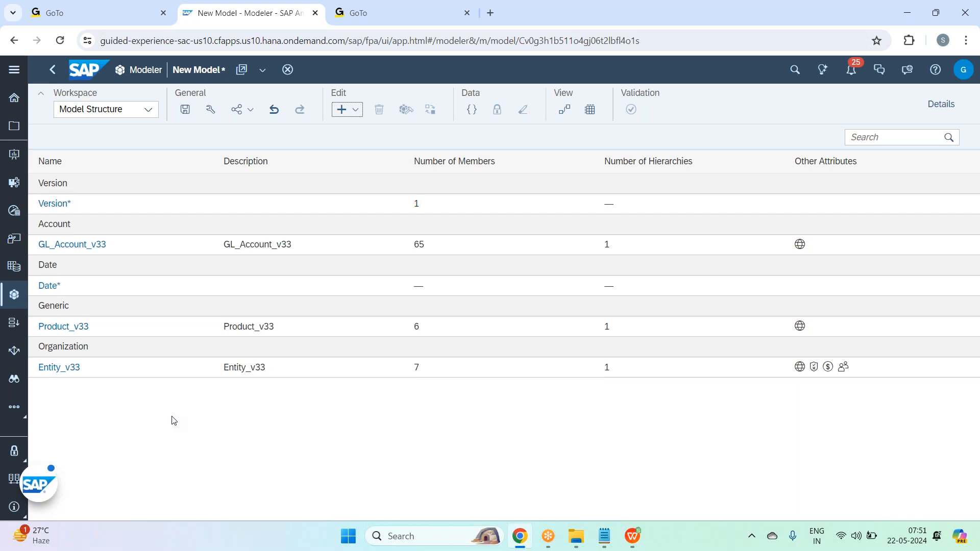
Step: Create a new non-public dimension named Flow with type Generic and add it to the model
left_click(360, 113)
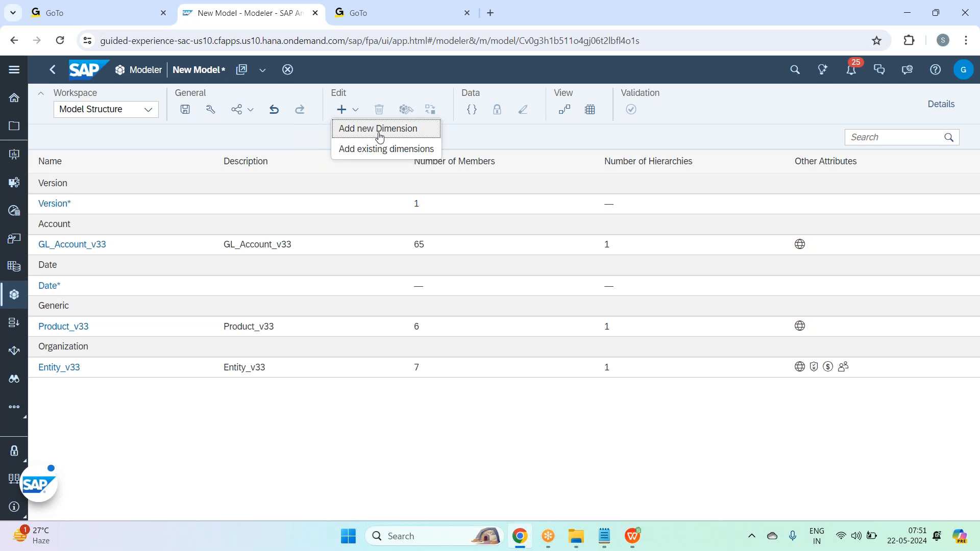
left_click(378, 129)
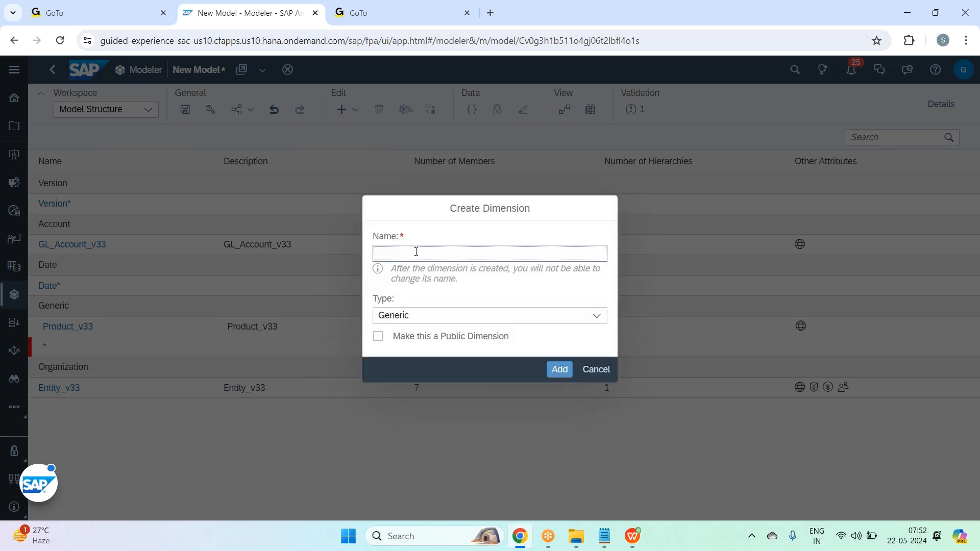
type("fLOW")
key("BackSpace")
key("BackSpace")
key("BackSpace")
key("BackSpace")
type("Flow")
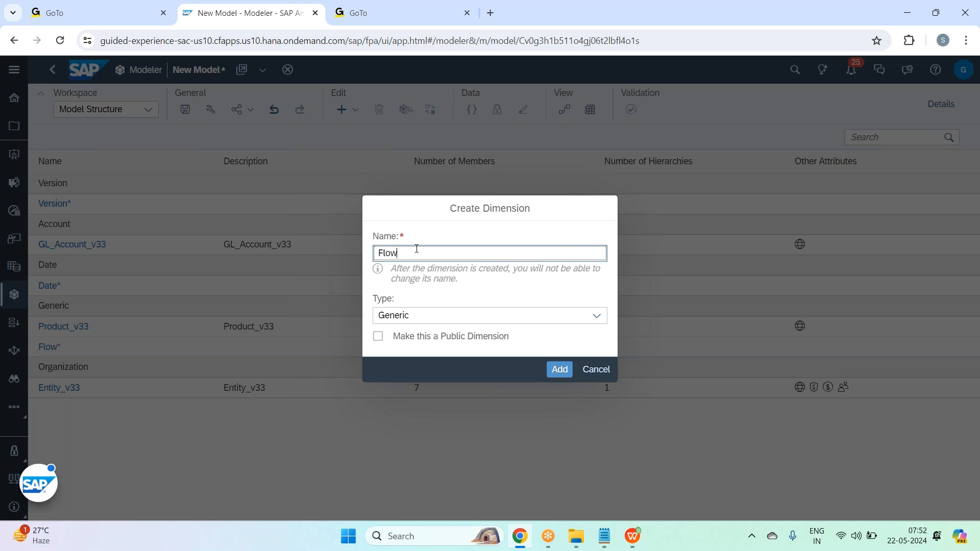
left_click(586, 320)
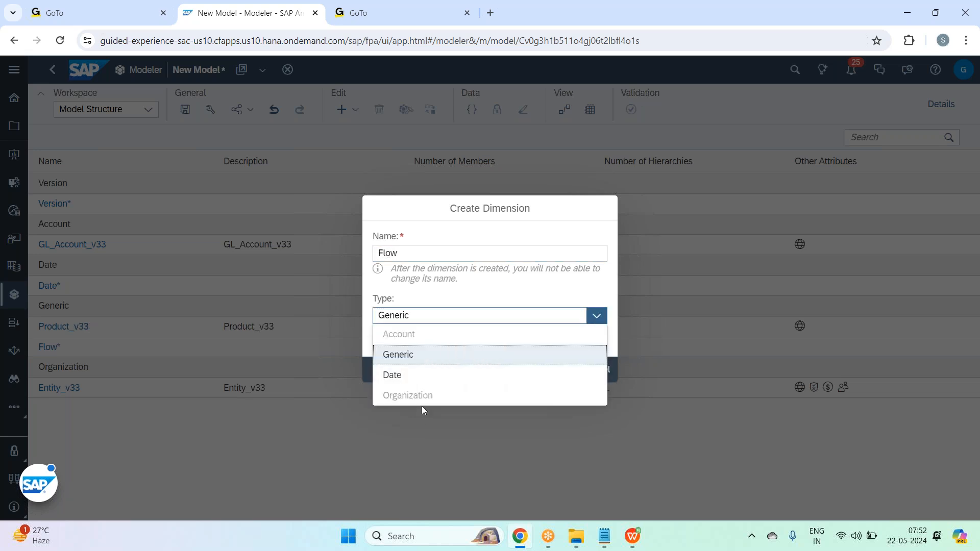
left_click(409, 228)
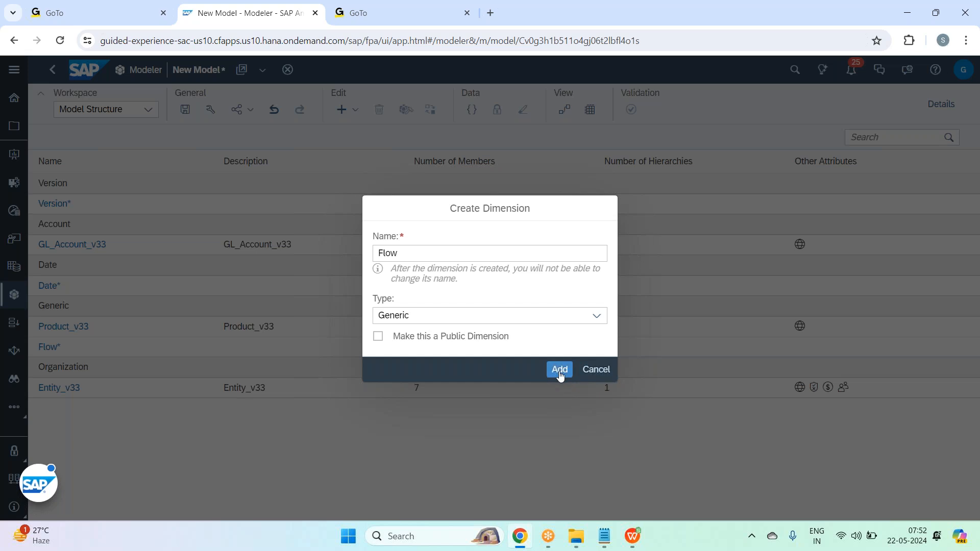
left_click(595, 317)
left_click(508, 234)
left_click(561, 375)
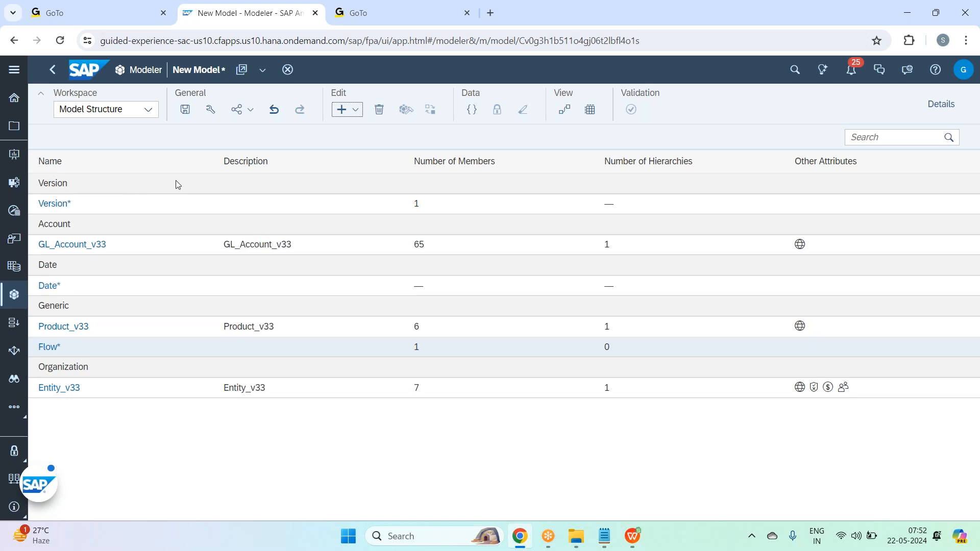
Step: Create a new non-public generic dimension named Audit and add it to the model
left_click(354, 110)
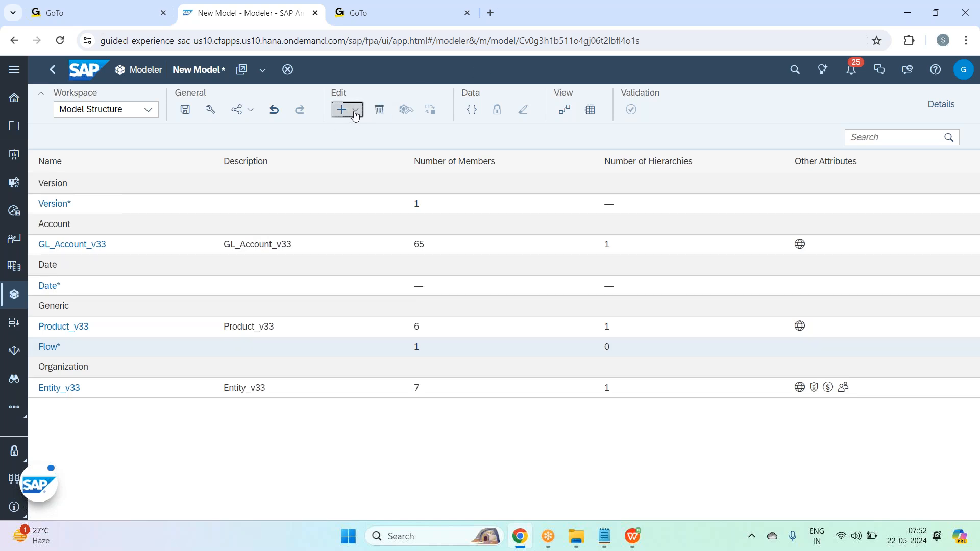
left_click(376, 129)
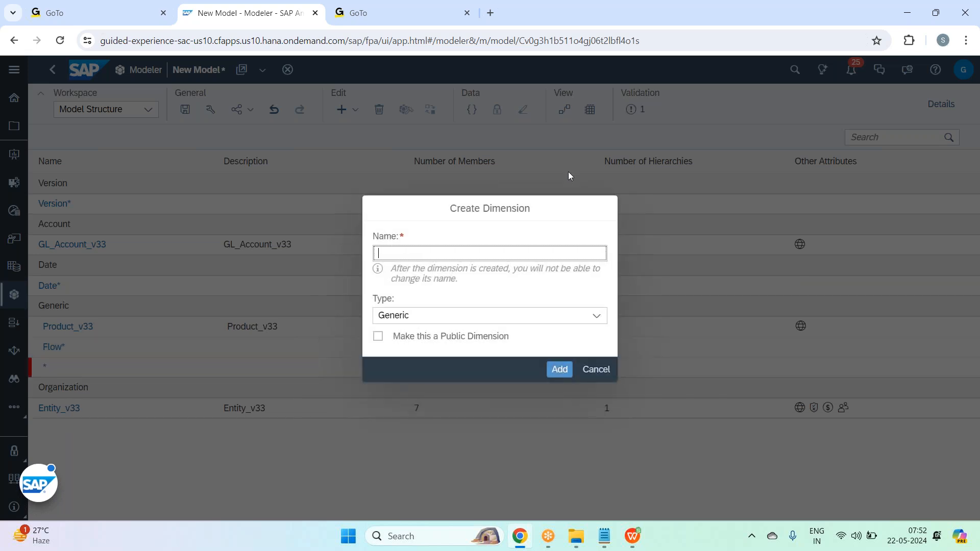
left_click(554, 252)
type("Audit")
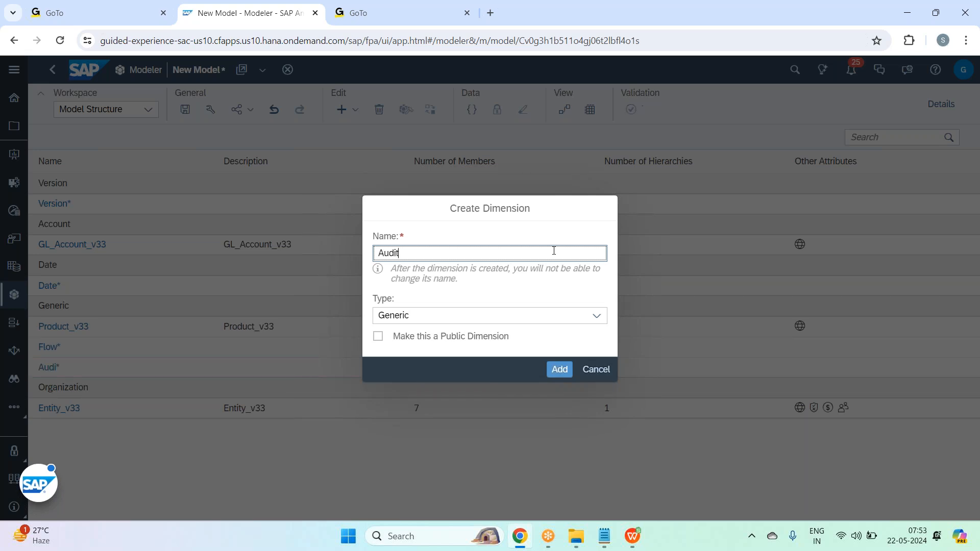
left_click(560, 374)
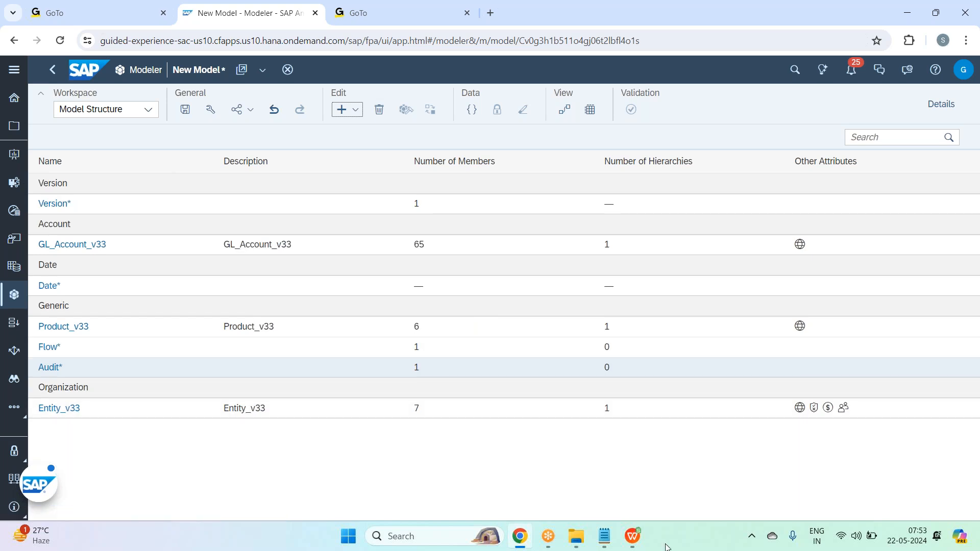
Step: Check the remaining Transactions columns, including TIME, VERSION and VALUE, against the dimensions in the model
left_click(633, 545)
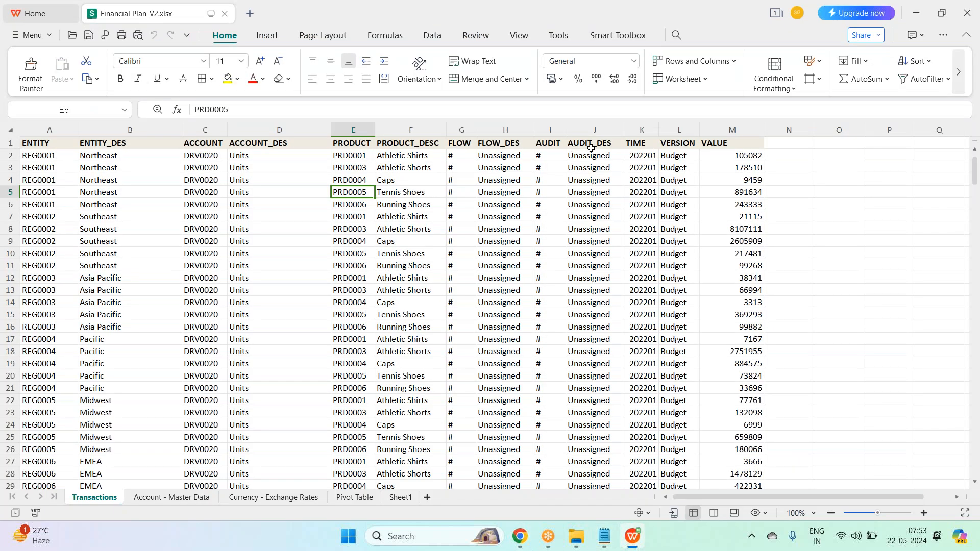
left_click(520, 539)
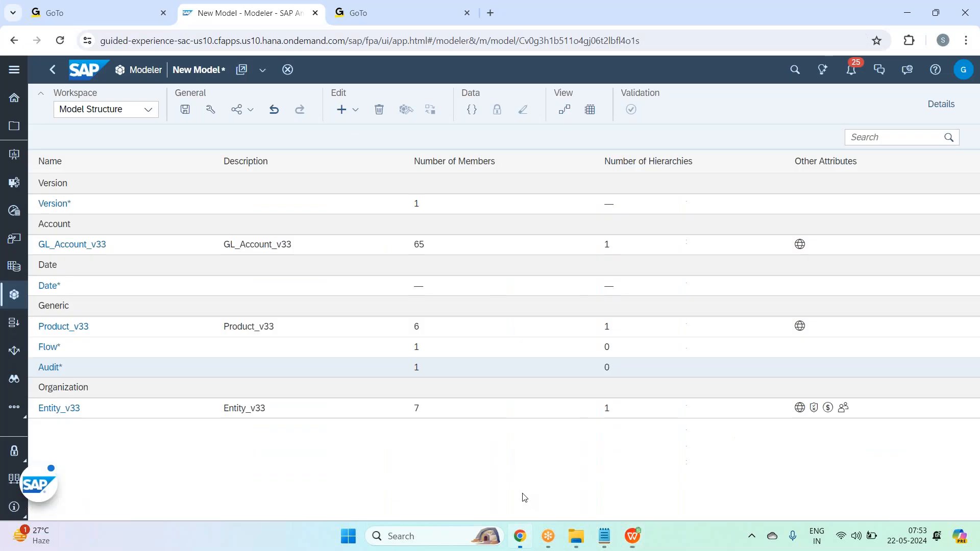
left_click(633, 542)
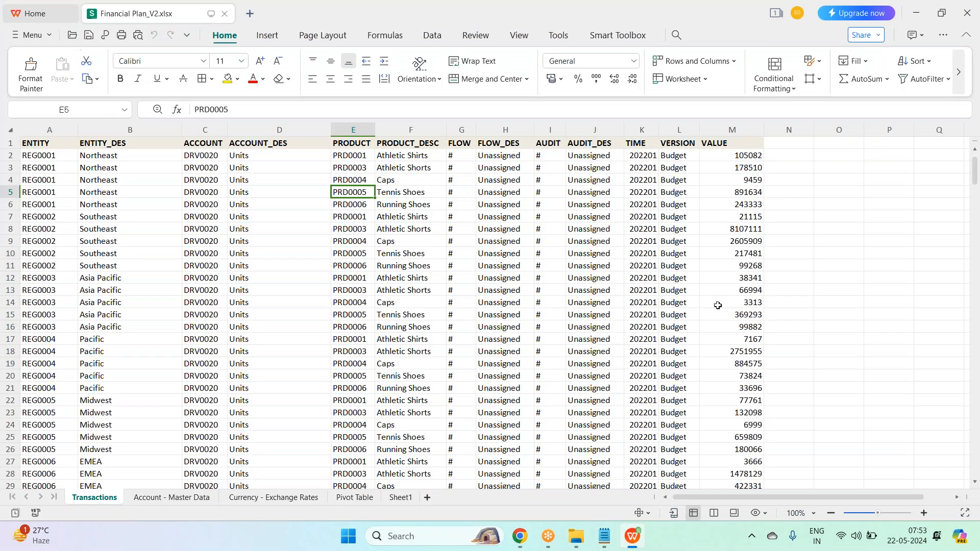
left_click(520, 537)
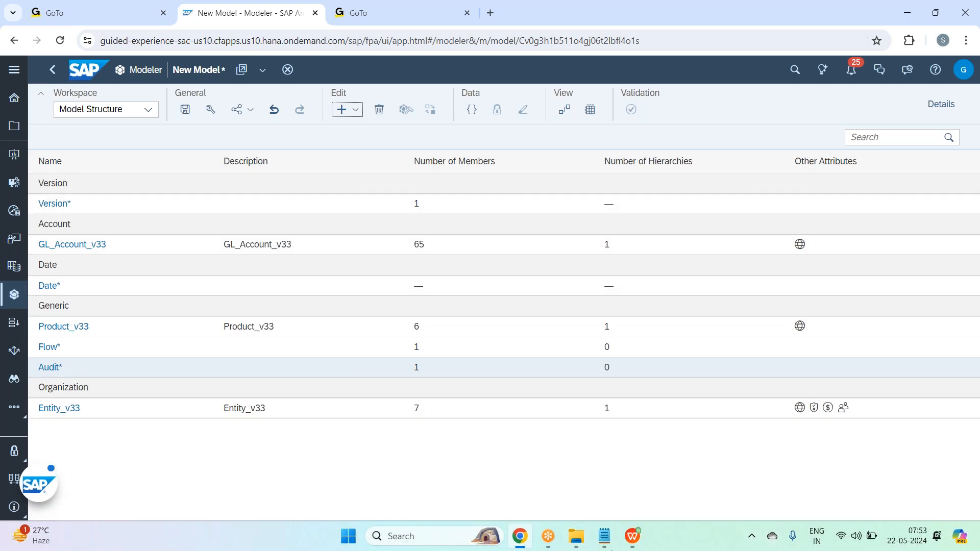
Step: Switch to the SAC Mar 2024 - Batch 33 notes in Notepad, find the "Types of Dimensions" list and highlight it
left_click(604, 537)
scroll(328, 245, "up", 5)
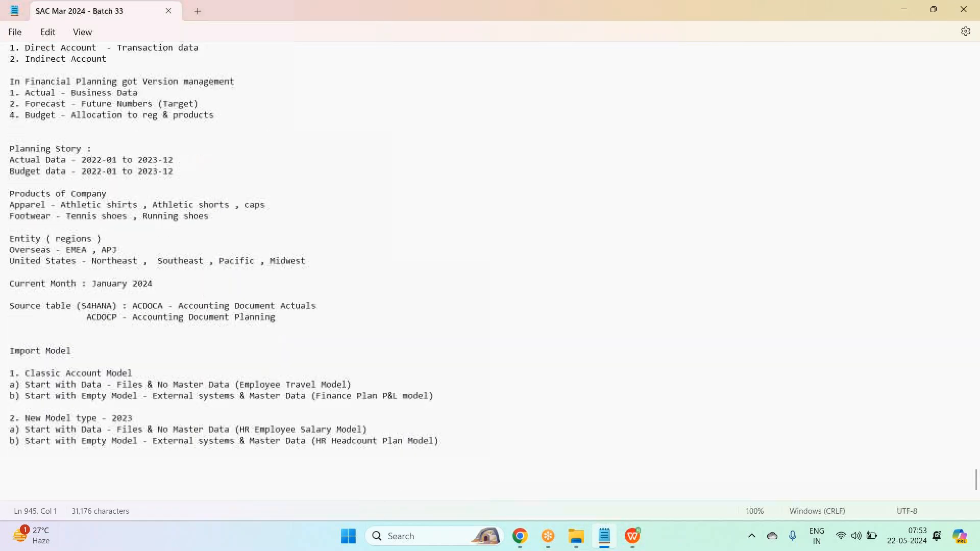
scroll(328, 245, "up", 20)
left_click(954, 212)
left_click(579, 83, "shift")
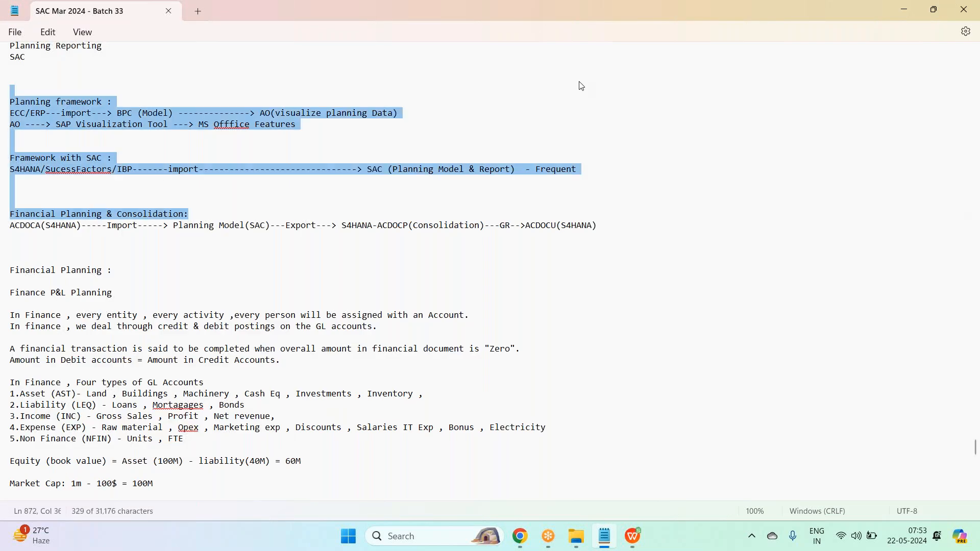
left_click(953, 221)
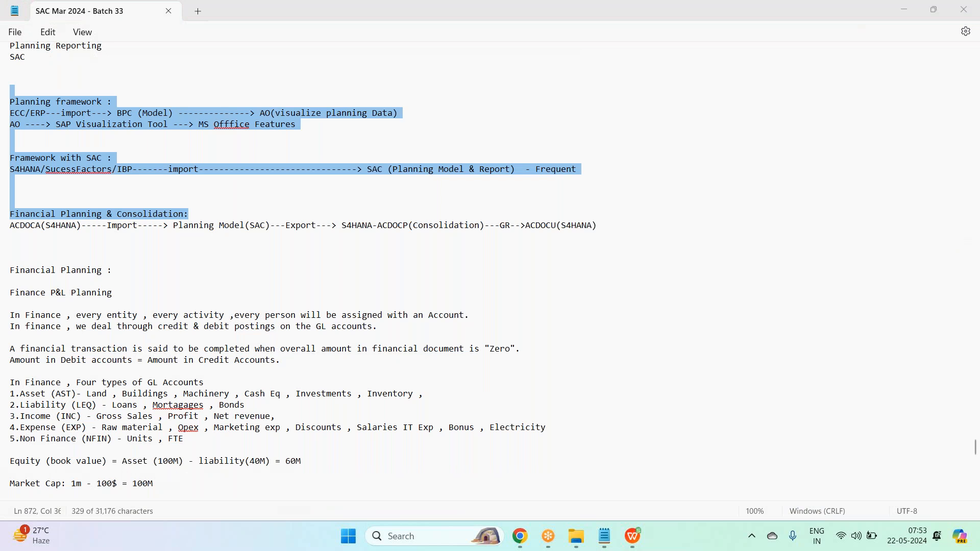
left_click(969, 330)
left_click_drag(977, 450, 976, 195)
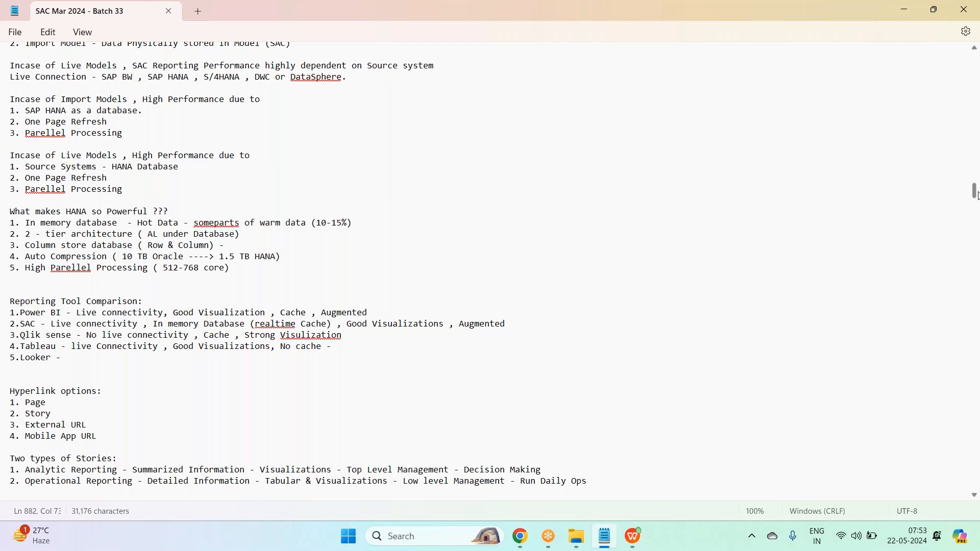
scroll(443, 216, "down", 20)
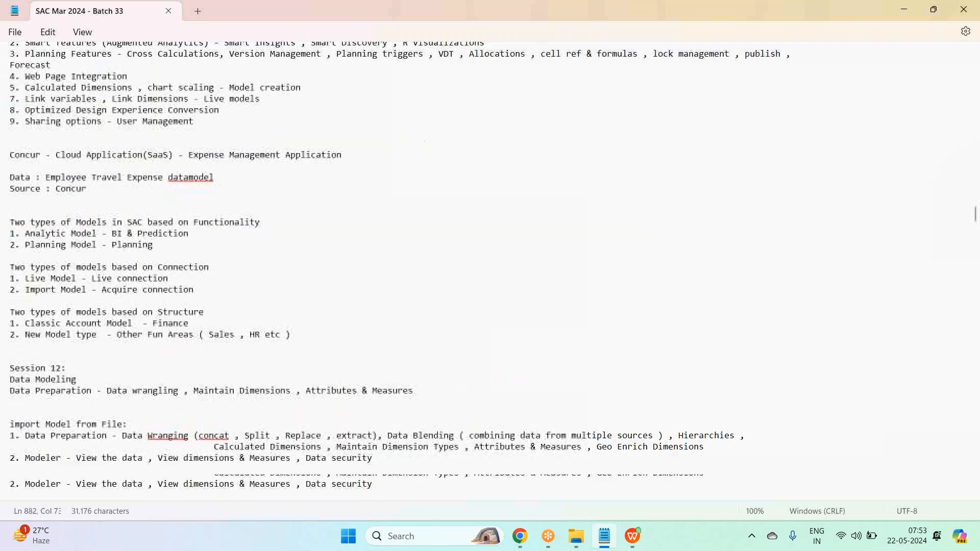
scroll(443, 215, "up", 5)
scroll(441, 220, "down", 14)
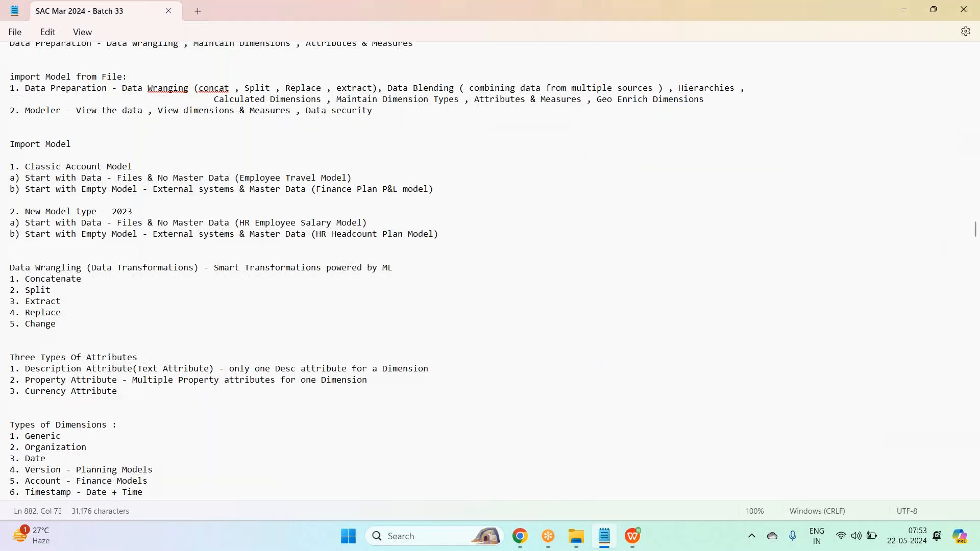
scroll(442, 220, "down", 2)
scroll(442, 220, "down", 5)
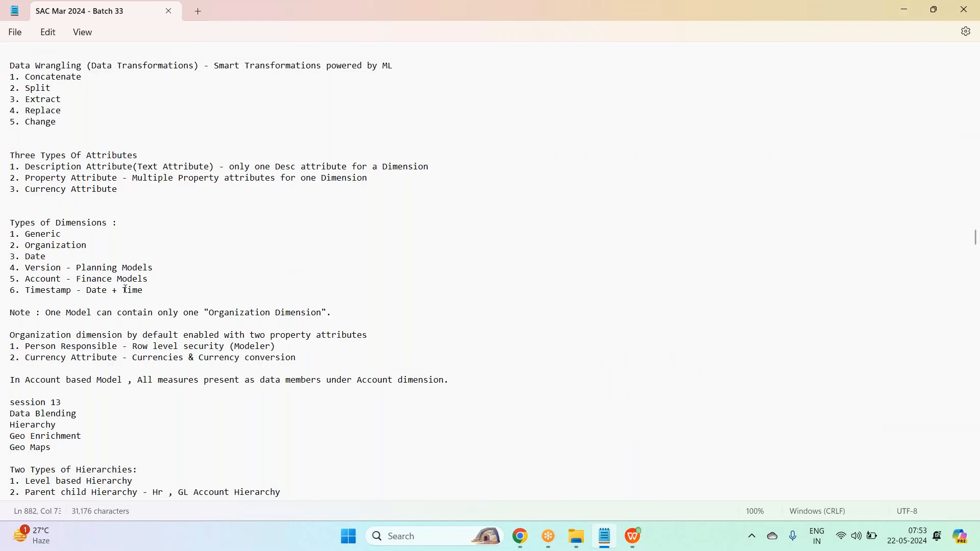
left_click_drag(149, 290, 6, 224)
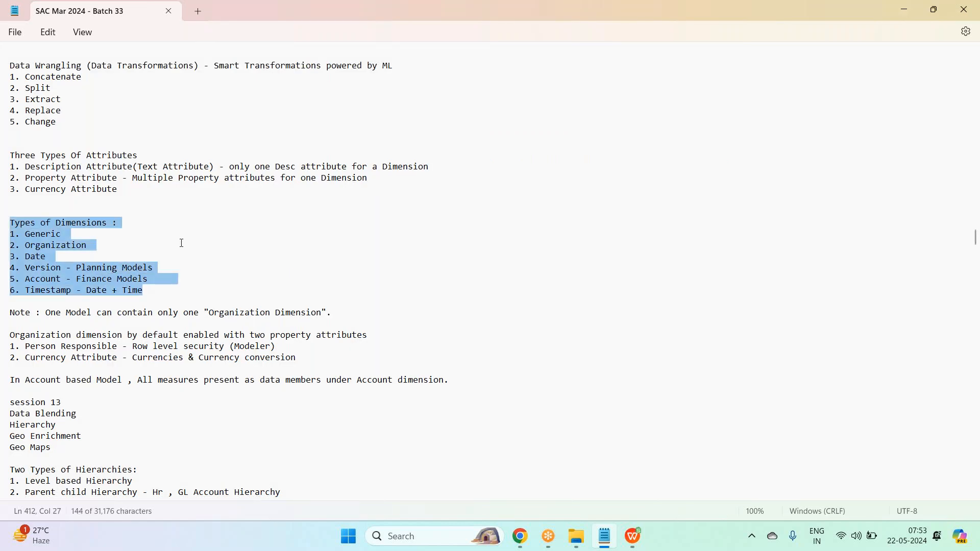
Step: Compare the dimension types in the notes with the model's dimensions, highlighting the Timestamp, Version and Account entries, and return to the model
key("alt+Tab")
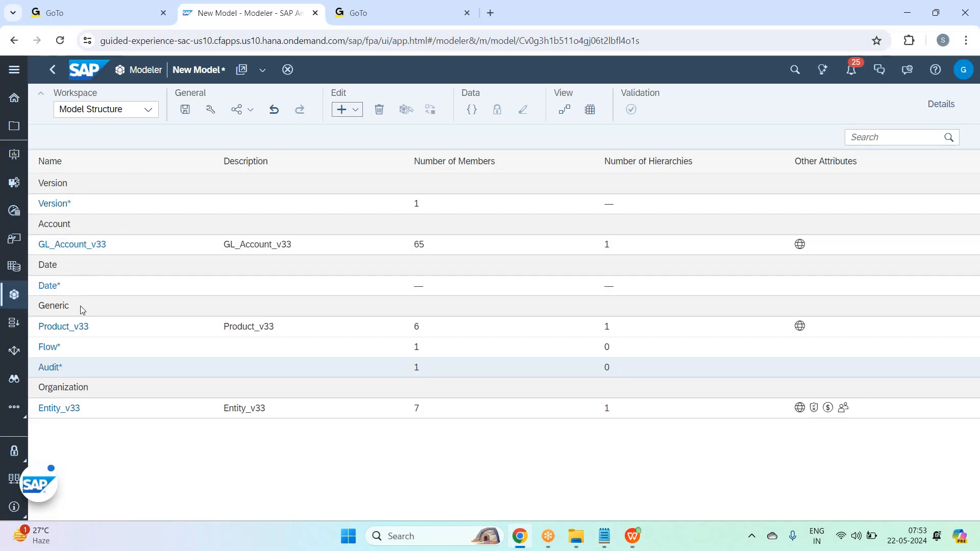
key("alt+Tab")
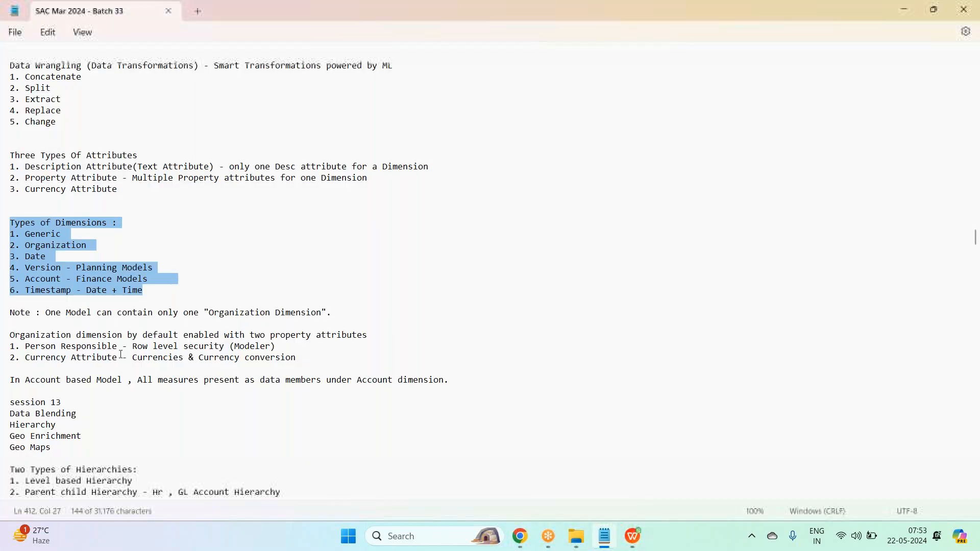
left_click(128, 290)
left_click_drag(163, 288, 2, 295)
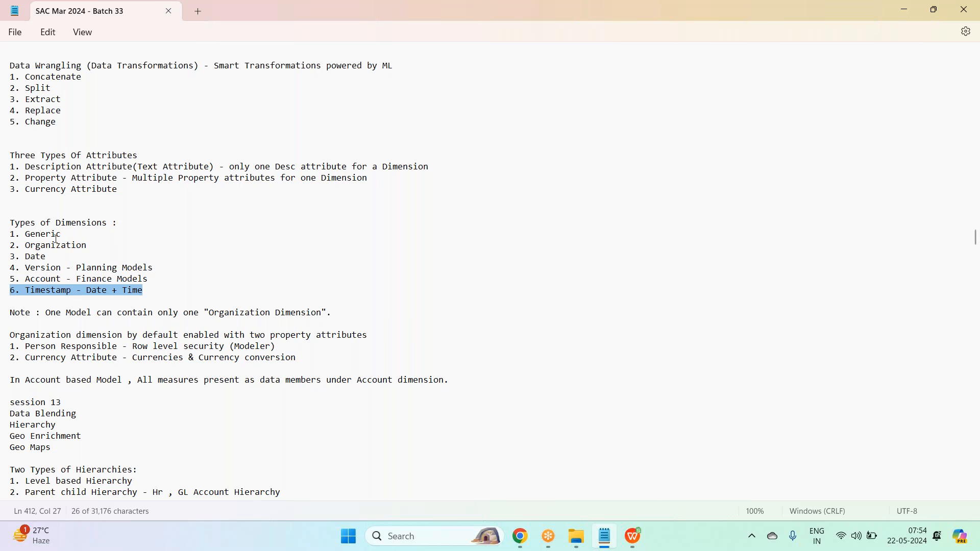
left_click(99, 249)
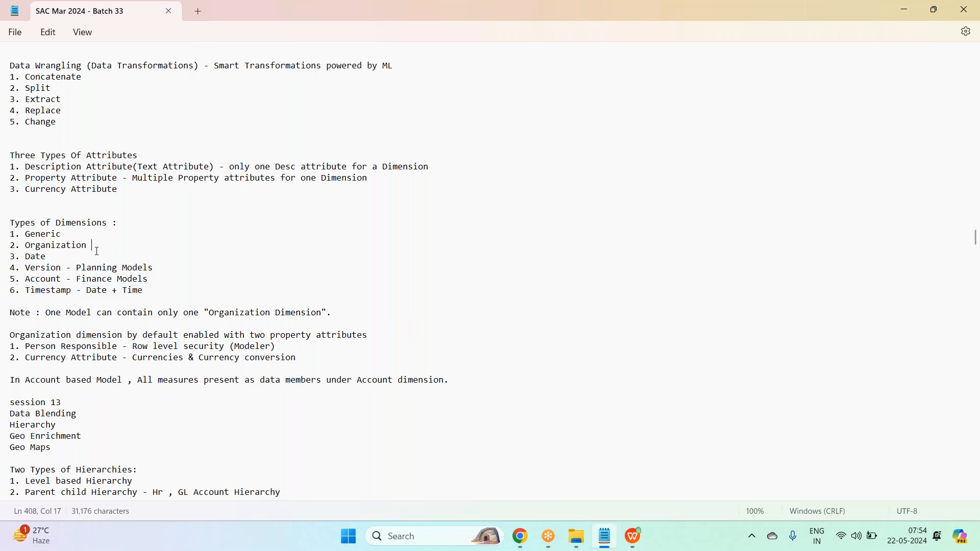
left_click(59, 261)
left_click_drag(66, 268, 171, 274)
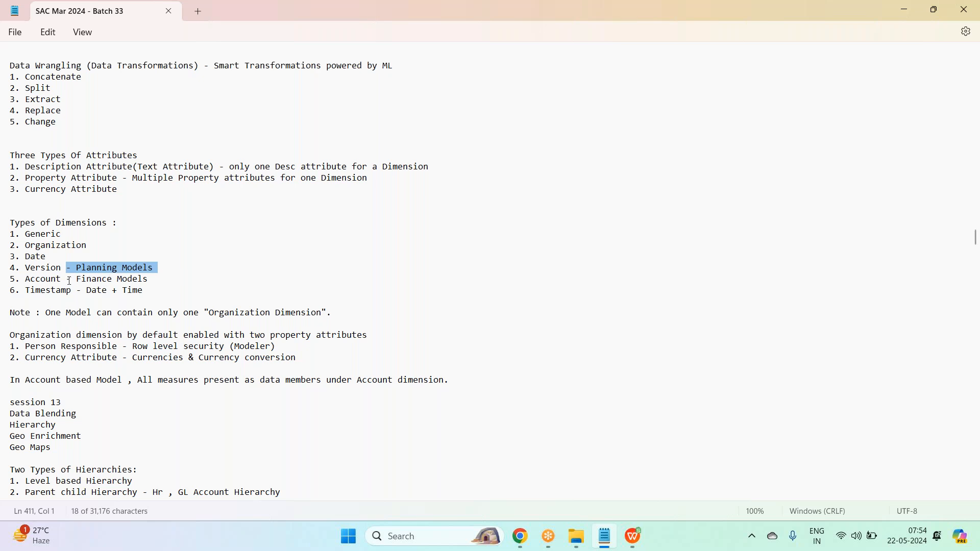
left_click_drag(66, 280, 164, 283)
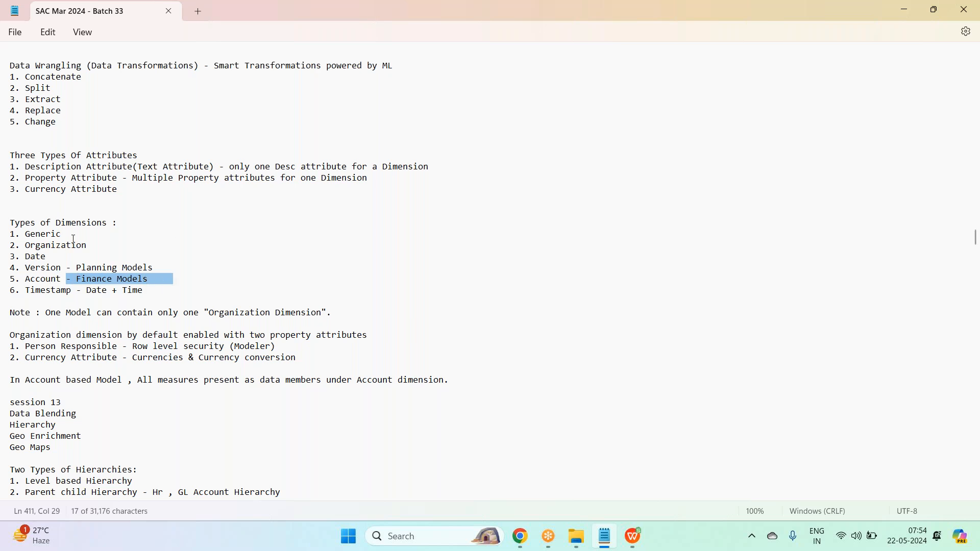
key("alt+Tab")
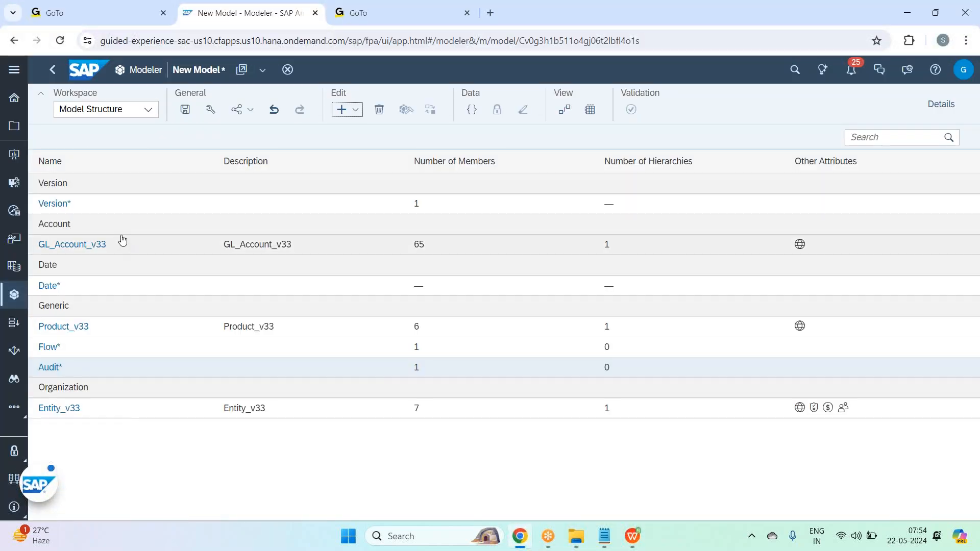
Step: Save the model as Finance_Plan_P&L_Model in the Enterprise Planning folder under SAC Mar 2024 - Batch 33
left_click(189, 109)
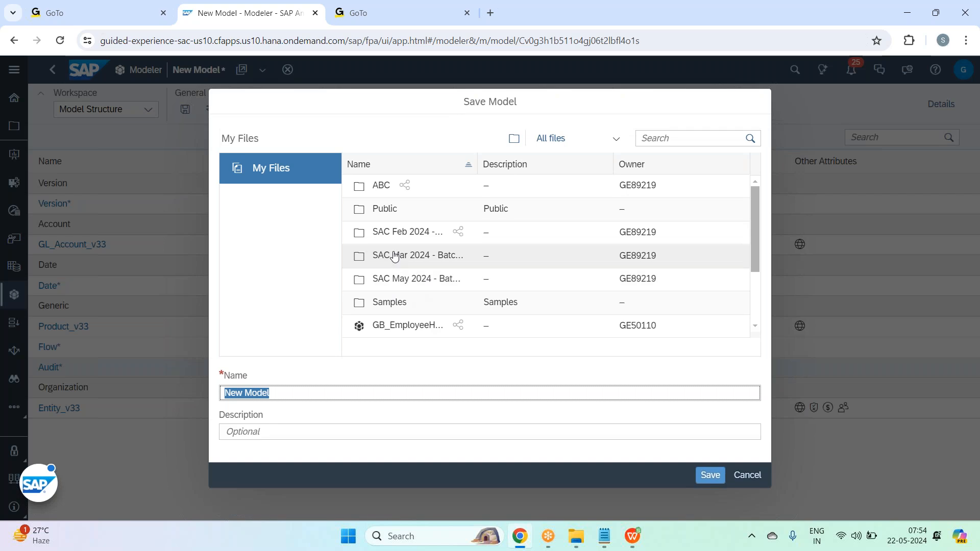
left_click(397, 217)
left_click(313, 395)
key("BackSpace")
key("BackSpace")
key("BackSpace")
key("BackSpace")
key("BackSpace")
key("BackSpace")
key("BackSpace")
key("BackSpace")
key("BackSpace")
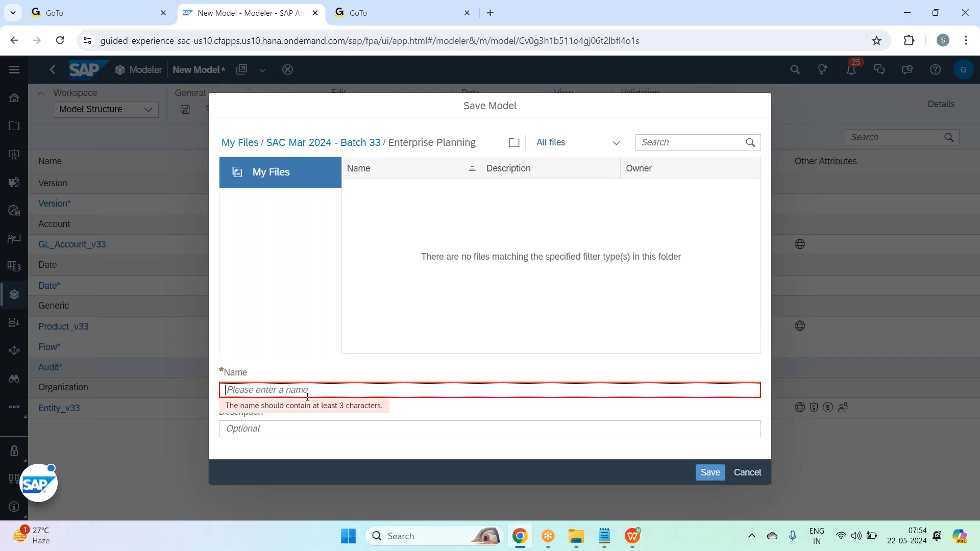
type("Finance")
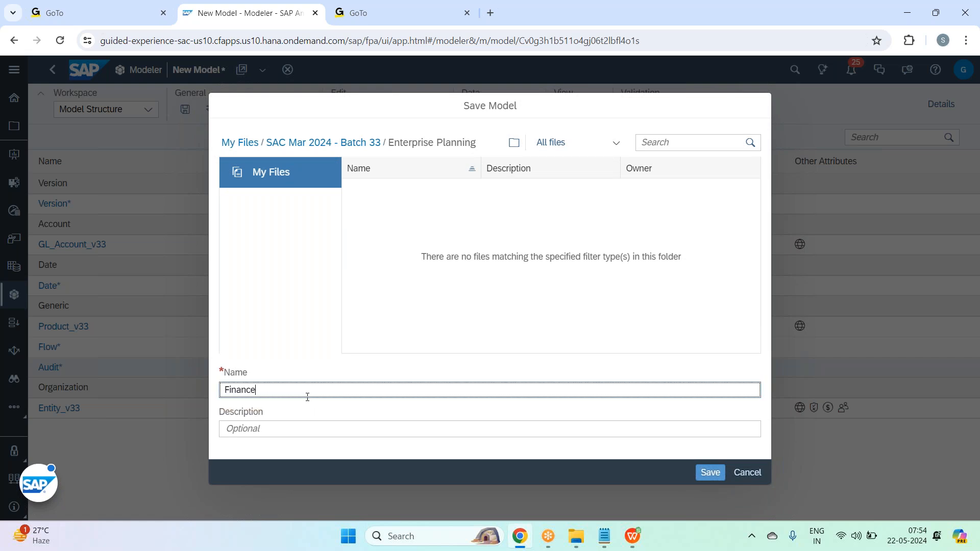
type("_Plan_P&L_MOdel")
key("BackSpace")
key("BackSpace")
key("BackSpace")
type("odel")
key("Return")
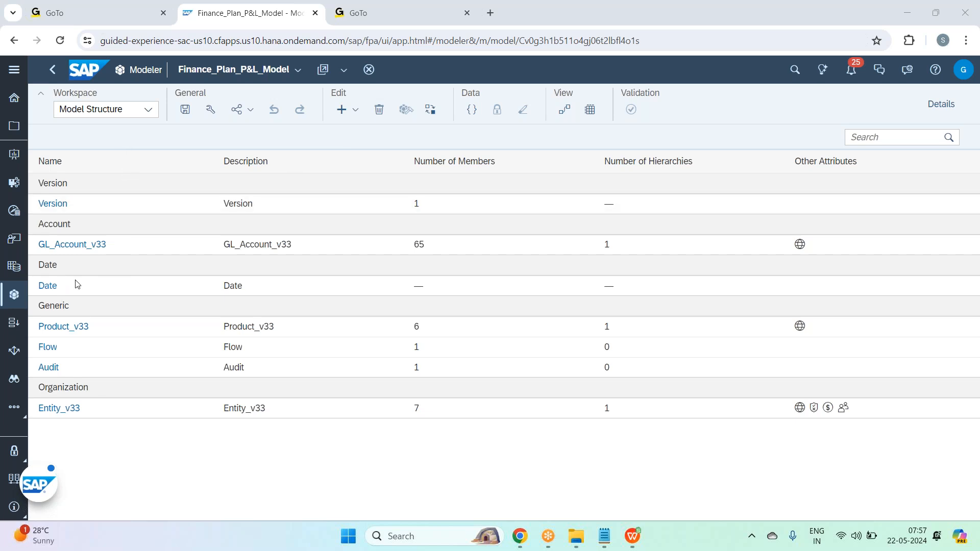
Step: Open the model's Date dimension, checking the TIME column in the Transactions sheet of Financial_Plan_V2.xlsx in WPS Office before returning to the dimension
left_click(53, 289)
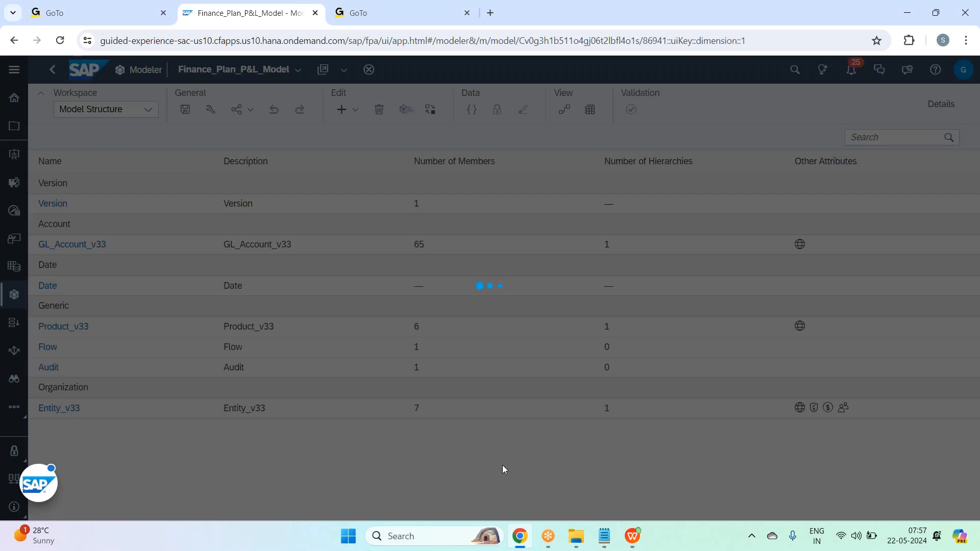
left_click(624, 540)
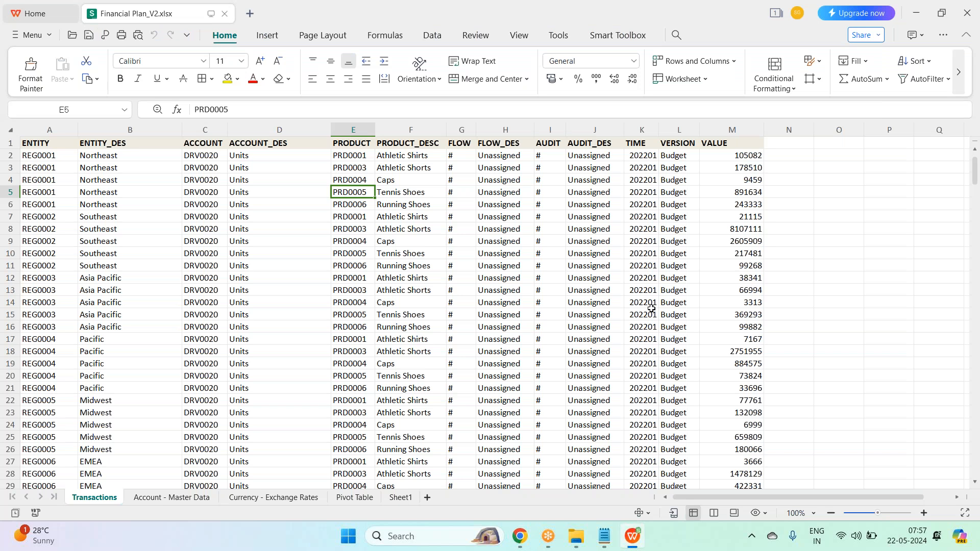
key("alt+Tab")
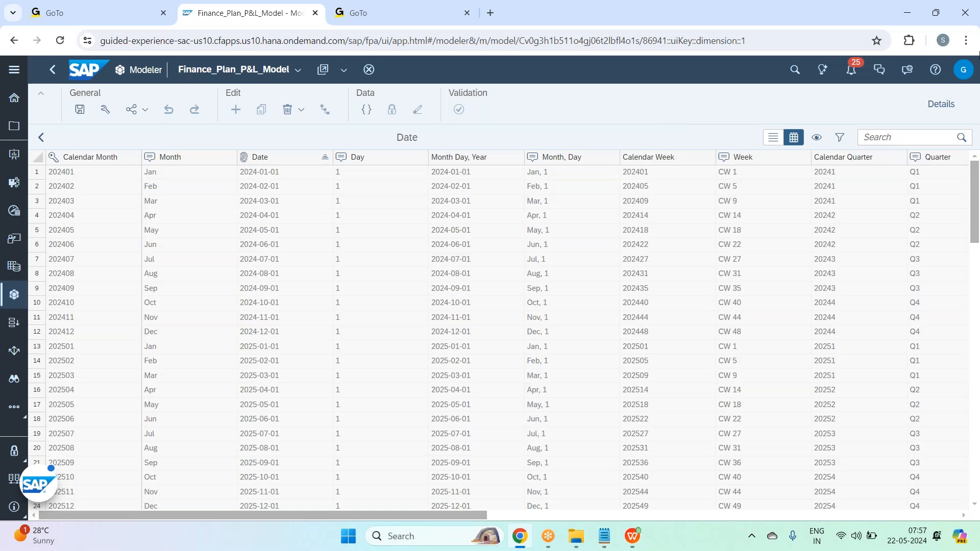
Step: Set the start year of the Date dimension's time range to 2022 in its details
left_click(943, 105)
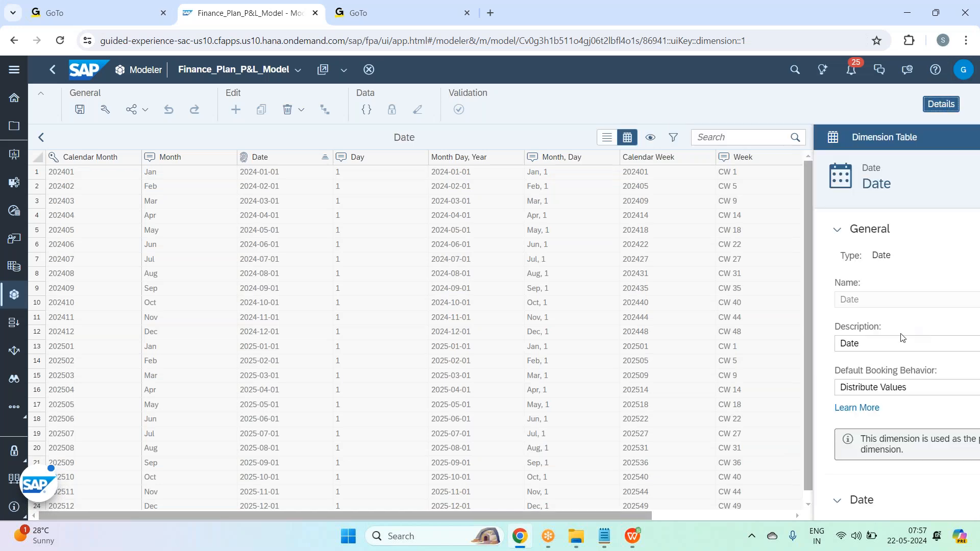
scroll(898, 338, "down", 4)
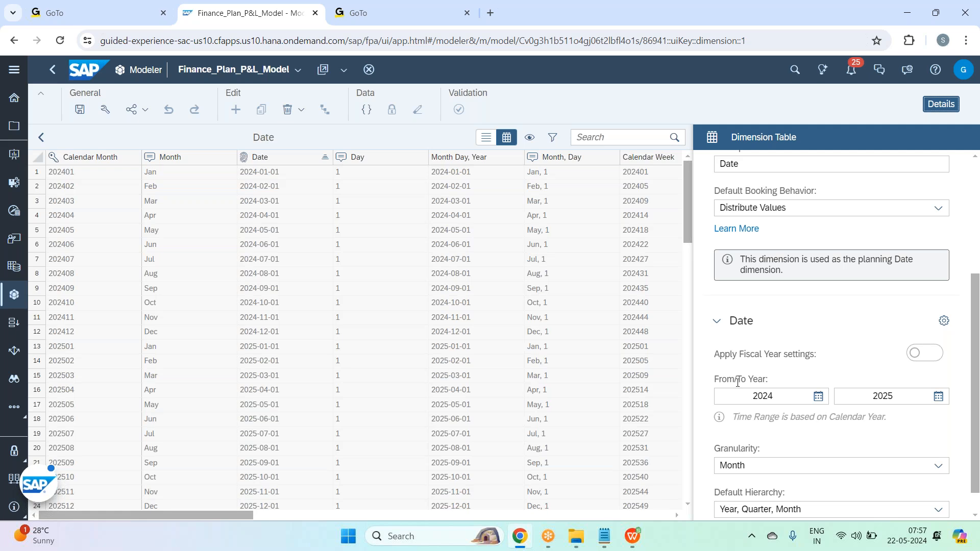
left_click(778, 394)
left_click(818, 397)
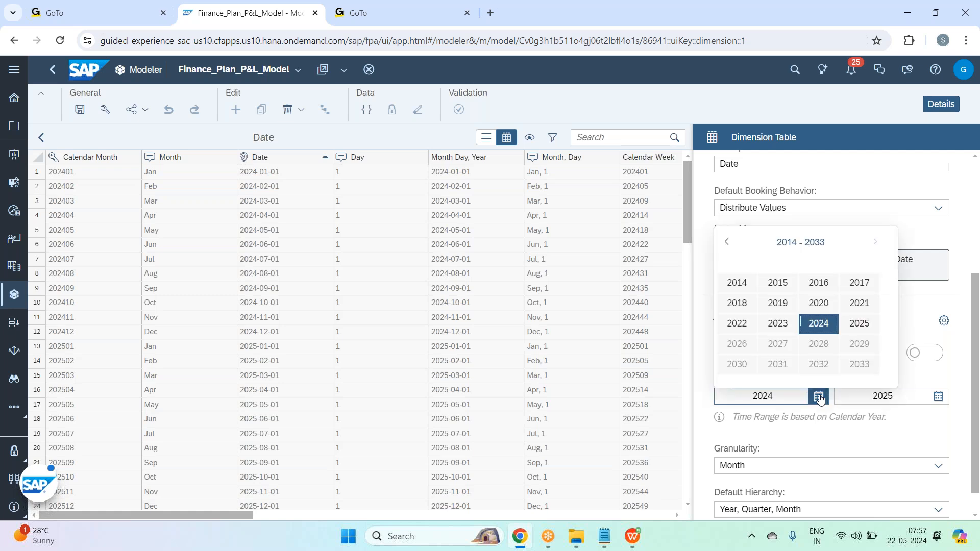
left_click(736, 324)
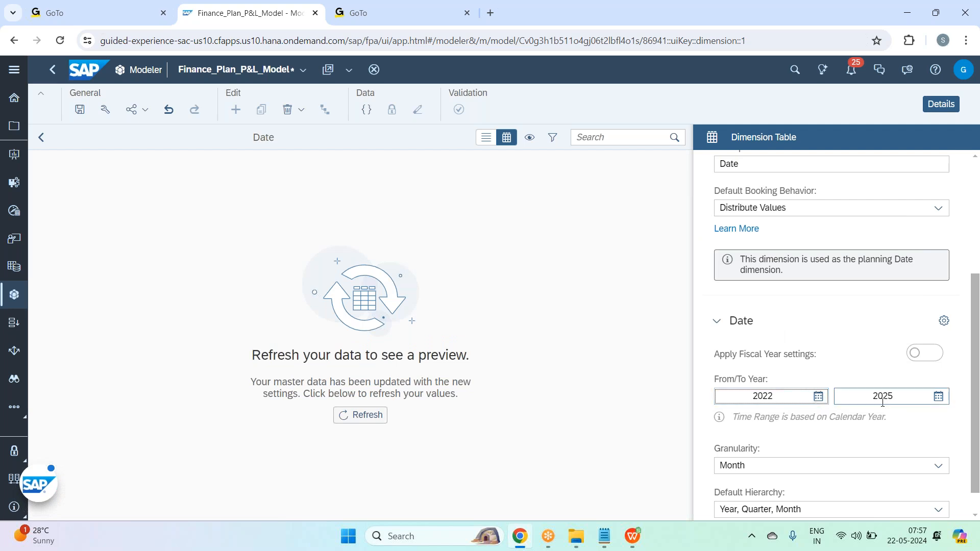
Step: Review the granularity options while keeping Month, close the dimension details and refresh the date member preview
scroll(882, 404, "down", 1)
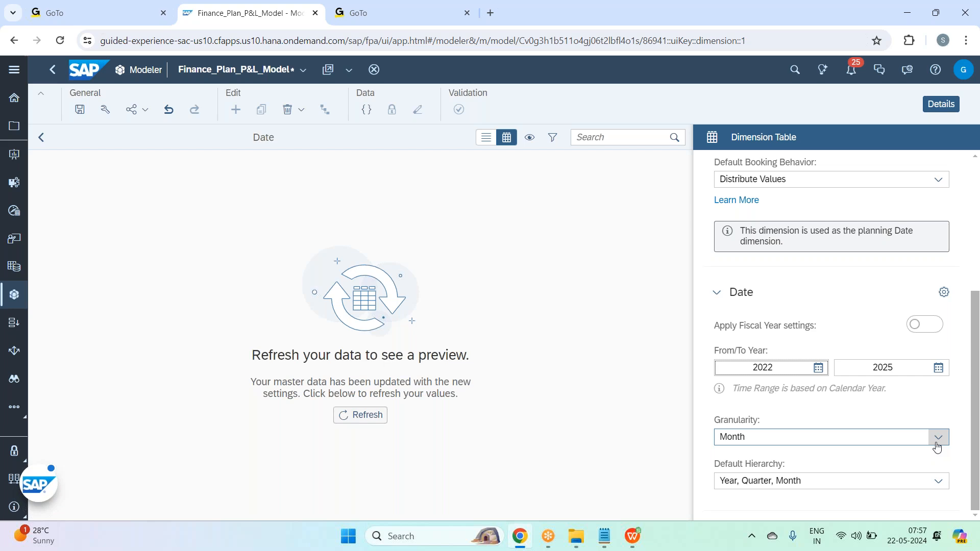
left_click(938, 437)
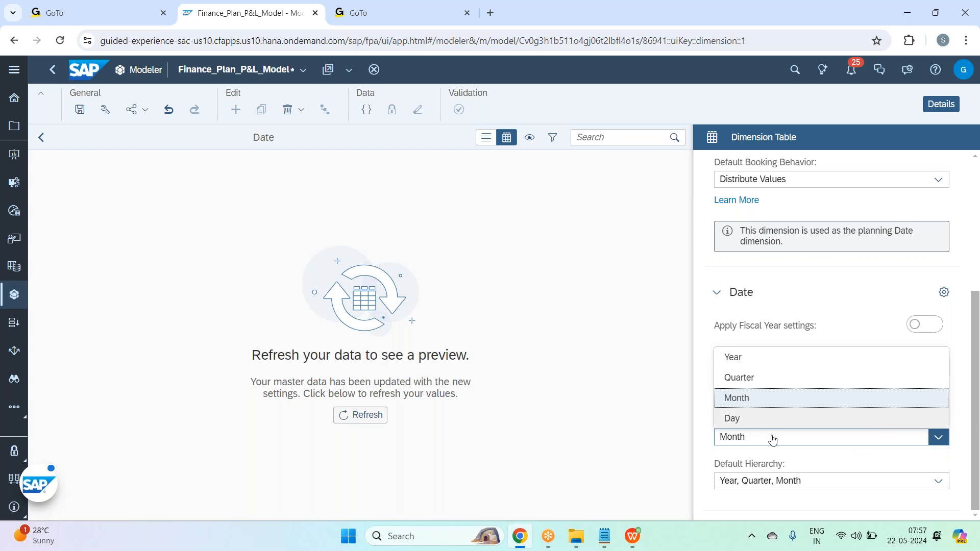
left_click(842, 463)
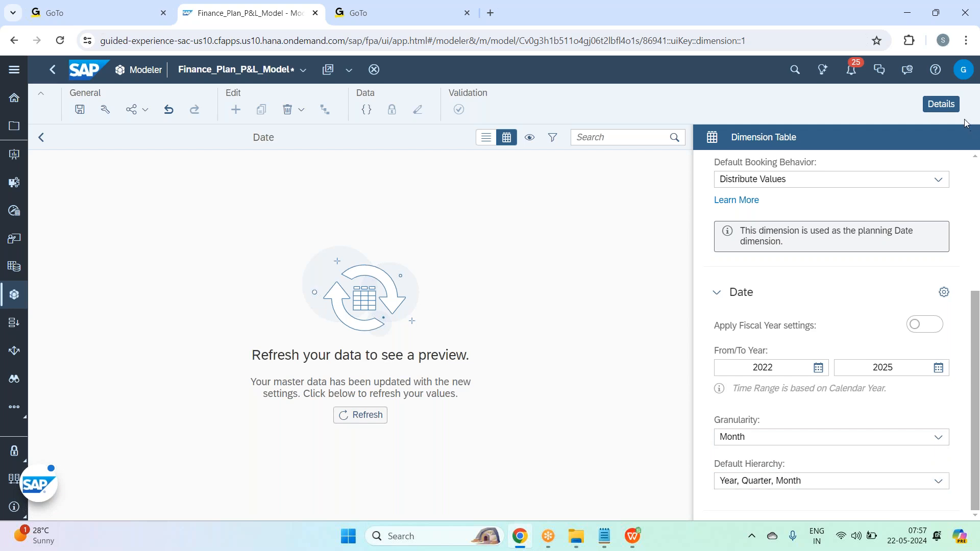
left_click(941, 103)
left_click(492, 414)
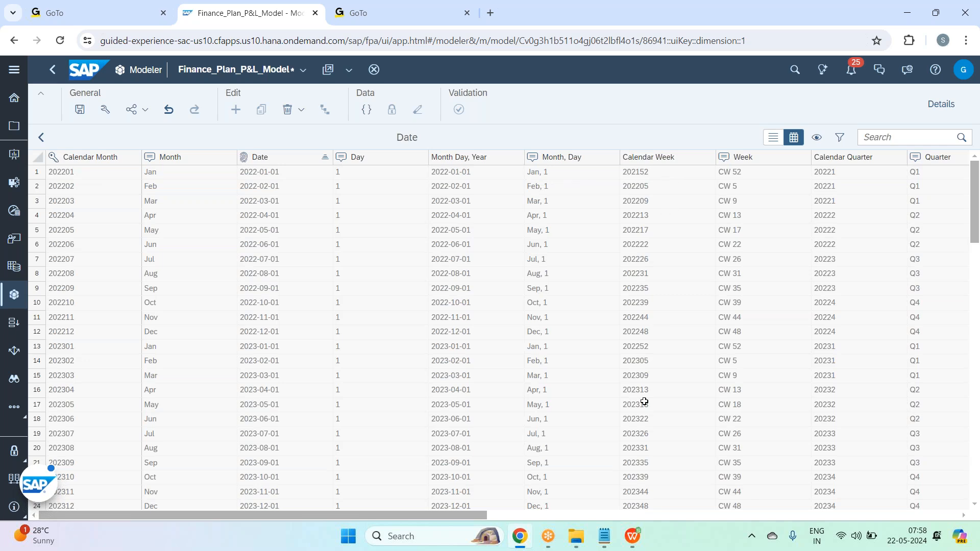
Step: Look through the refreshed date columns, save the model and return to its structure overview
left_click_drag(476, 514, 531, 506)
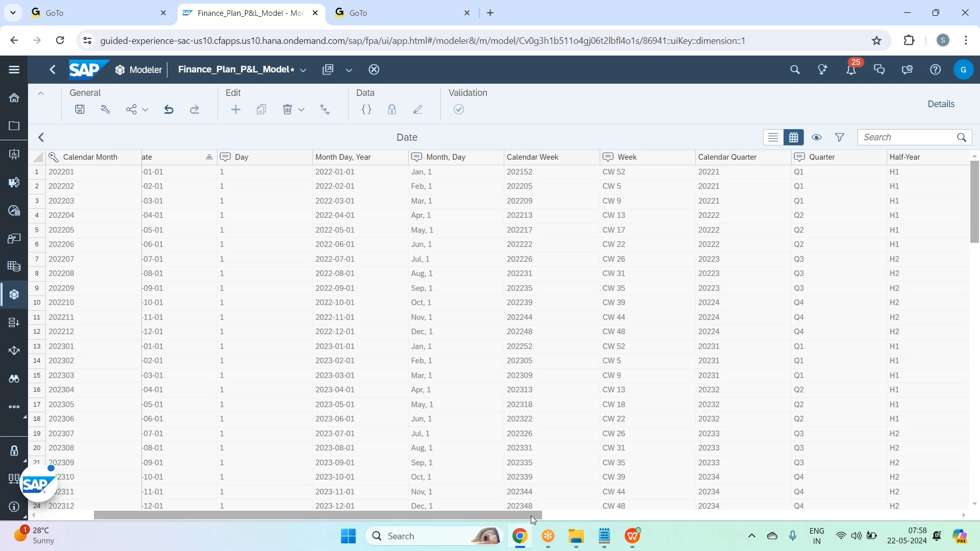
left_click_drag(530, 515, 293, 475)
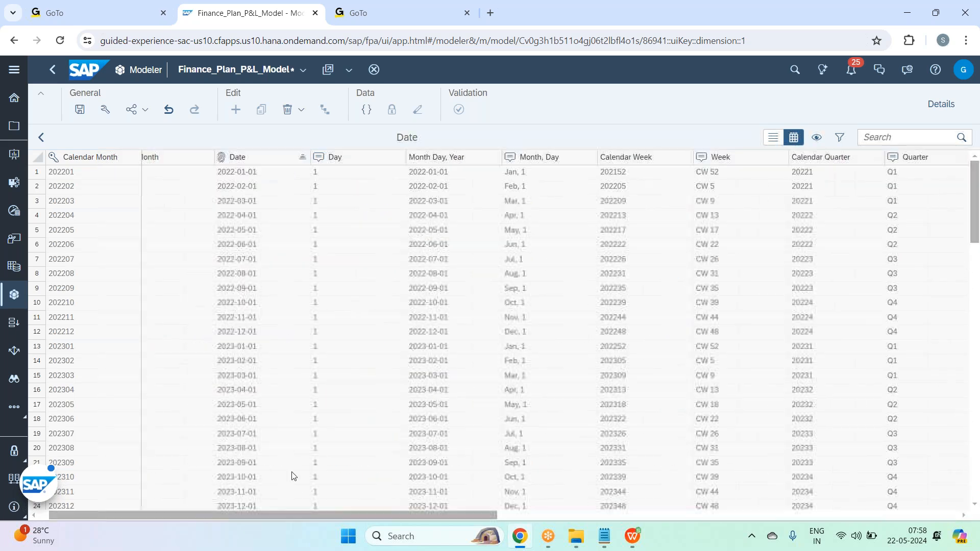
left_click(71, 113)
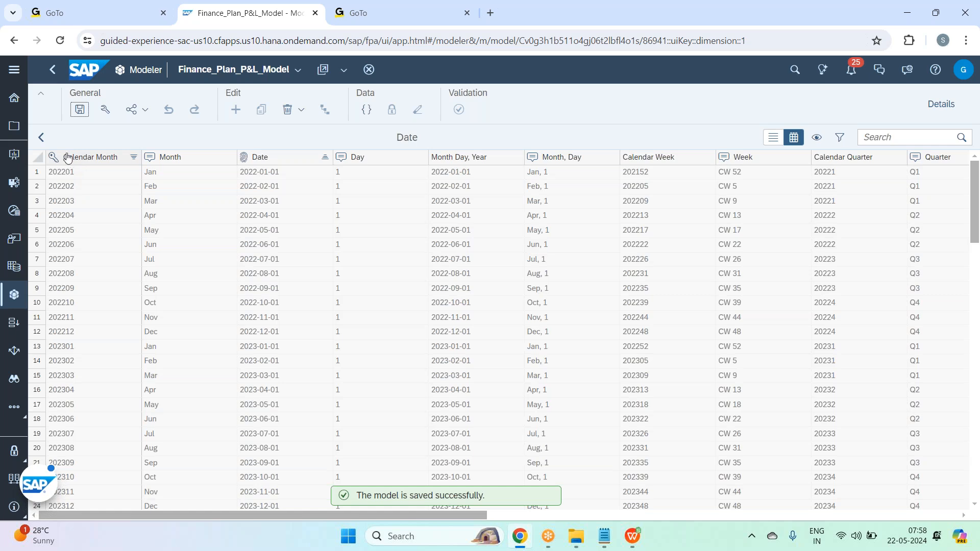
left_click(41, 136)
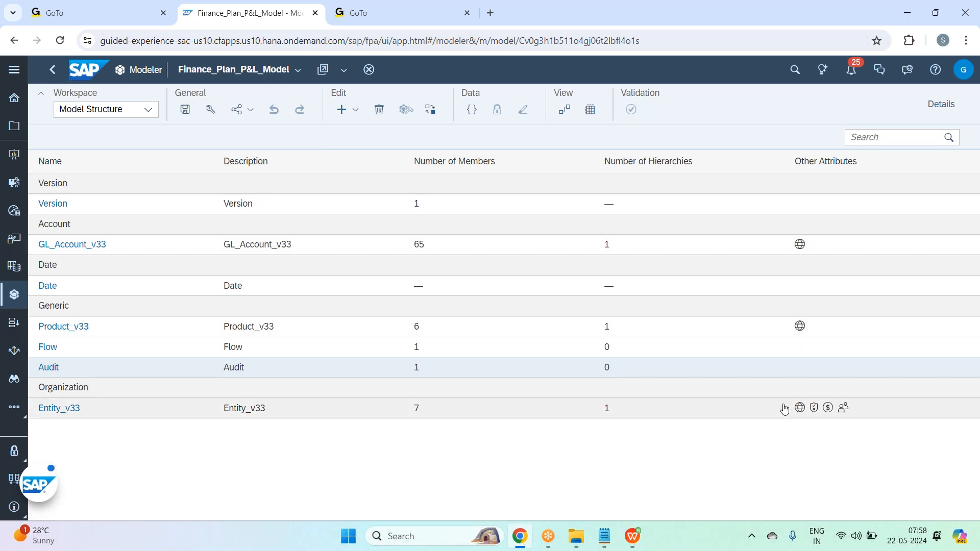
Step: Switch the model to the Data Management workspace and hide the data timeline
left_click(135, 113)
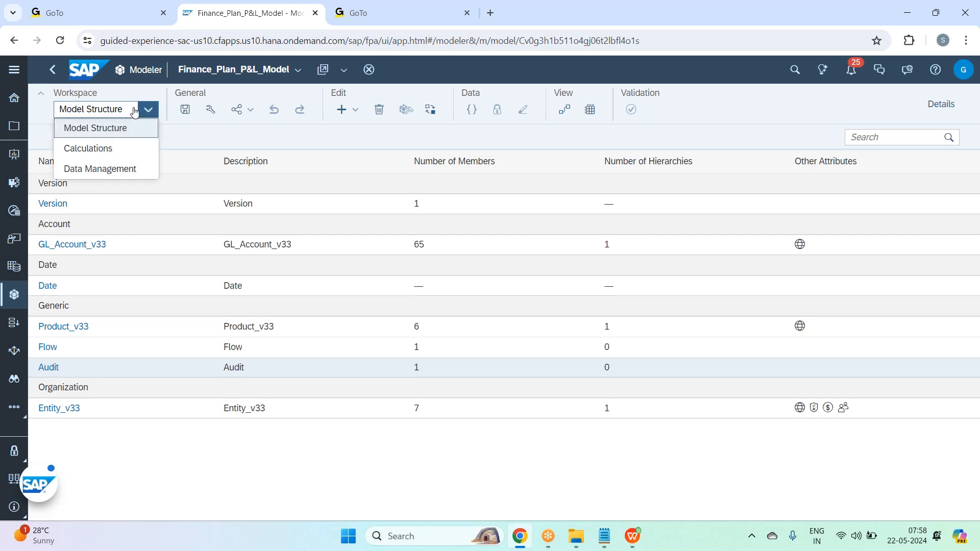
left_click(134, 168)
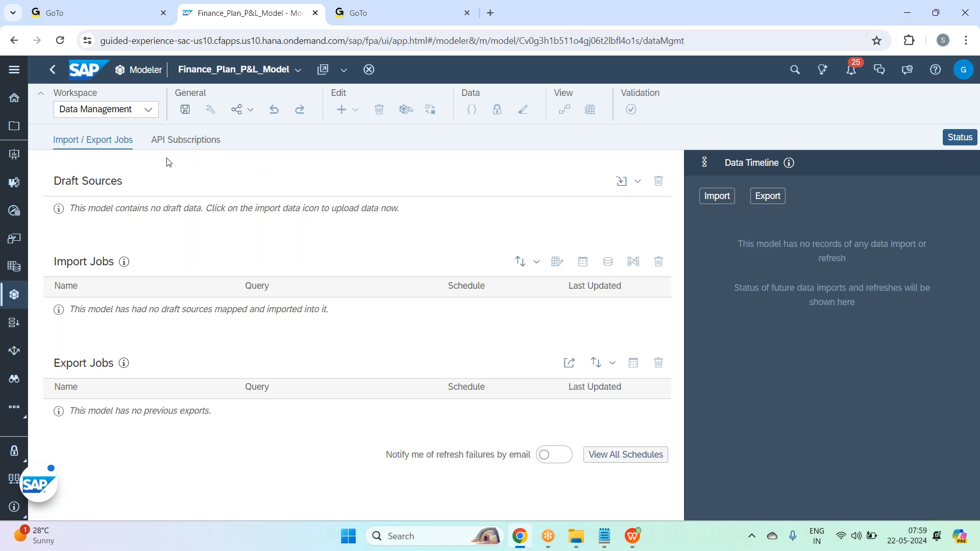
left_click(964, 141)
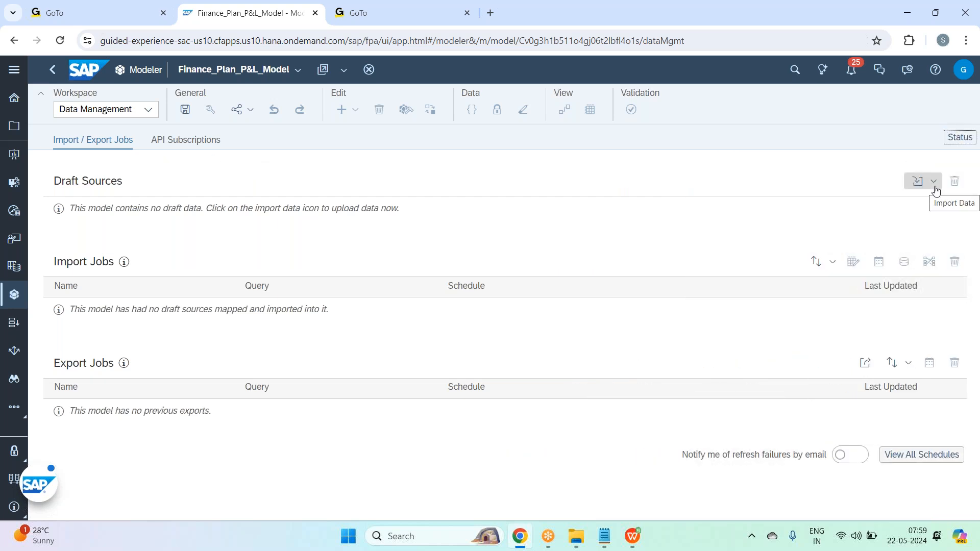
Step: Examine the available import data sources and the connection options for SAP S/4HANA, and cancel the import
left_click(934, 188)
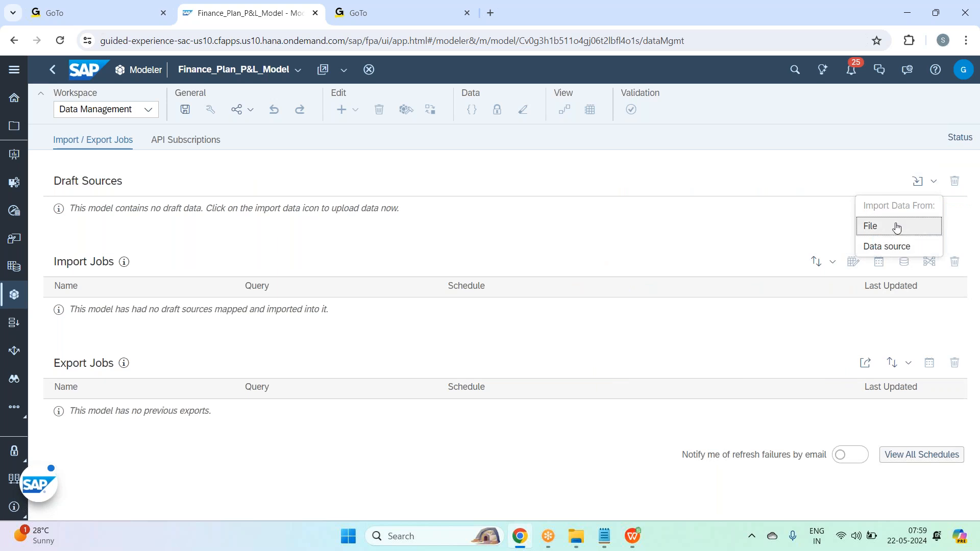
left_click(880, 250)
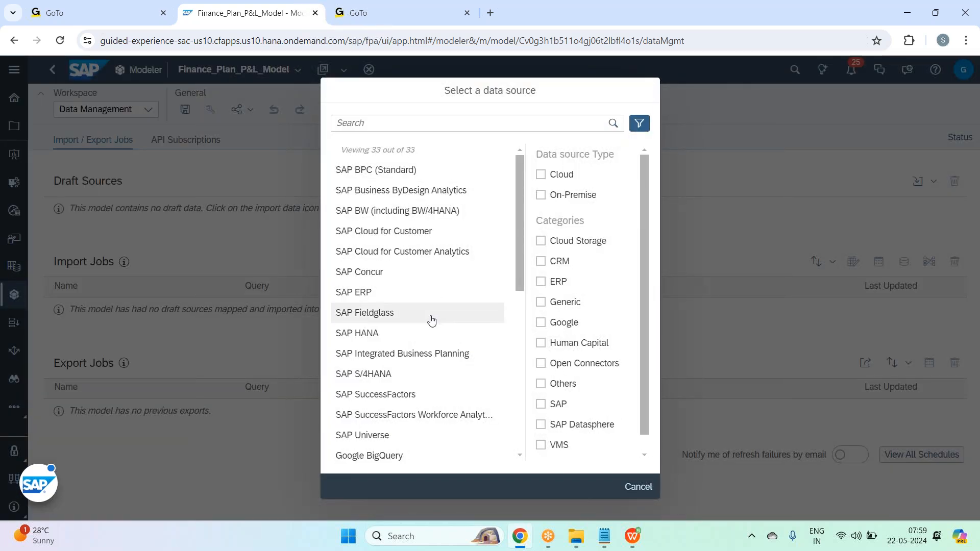
scroll(403, 317, "down", 1)
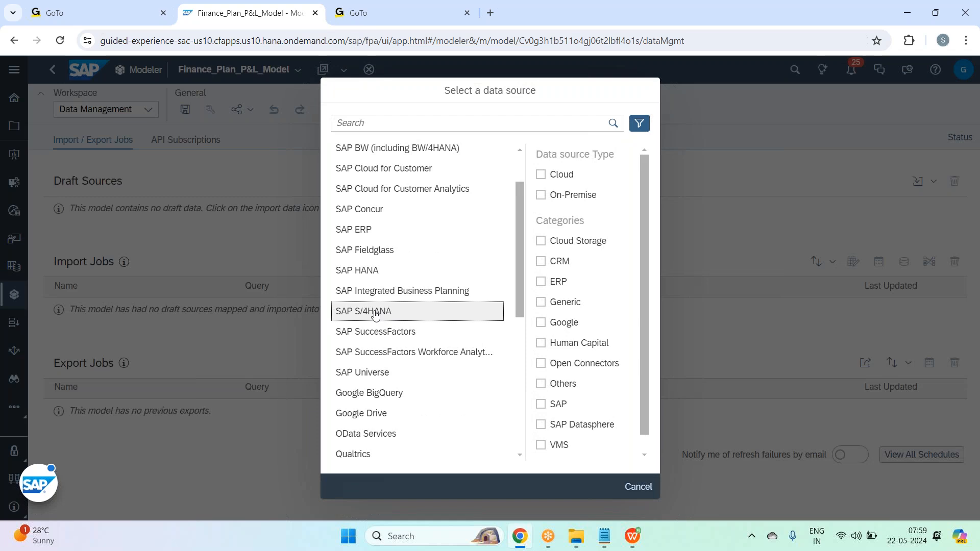
left_click(375, 312)
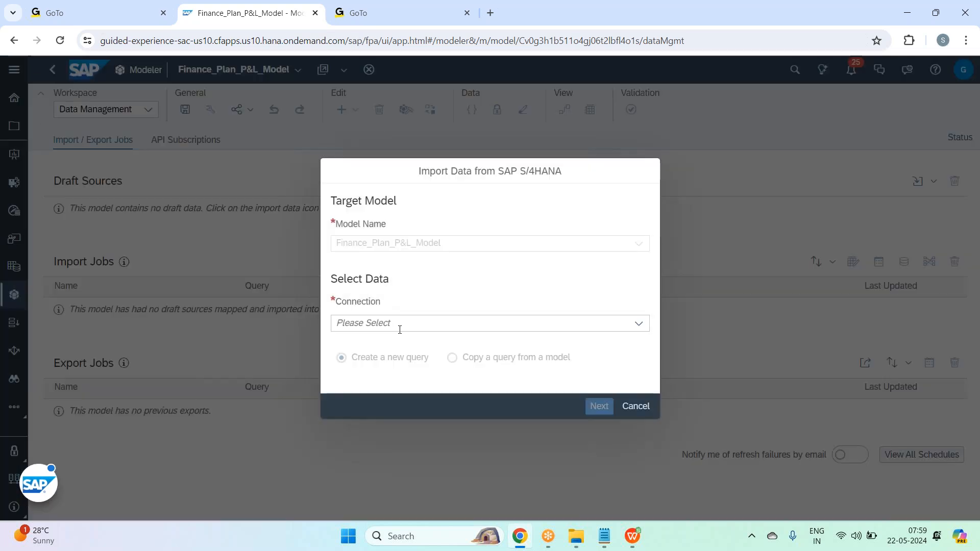
left_click(638, 323)
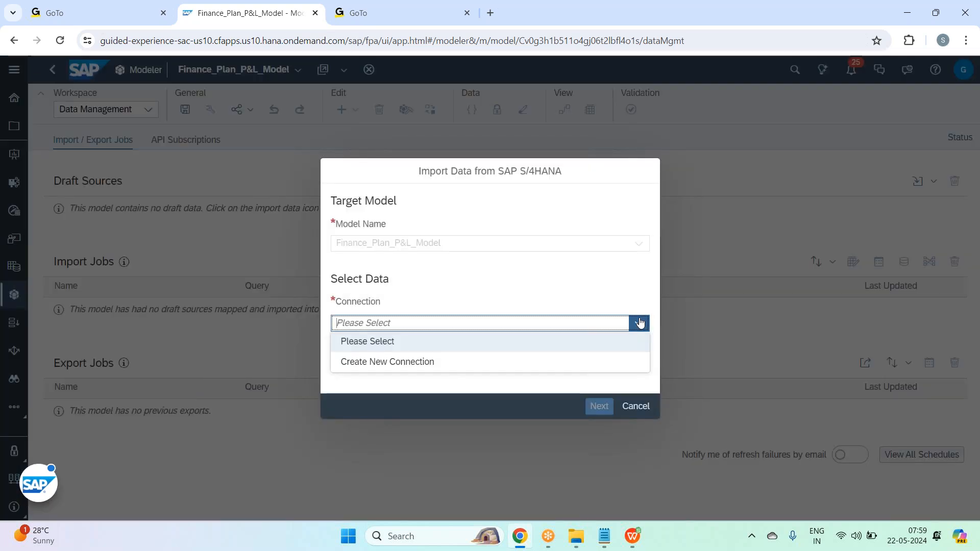
left_click(474, 299)
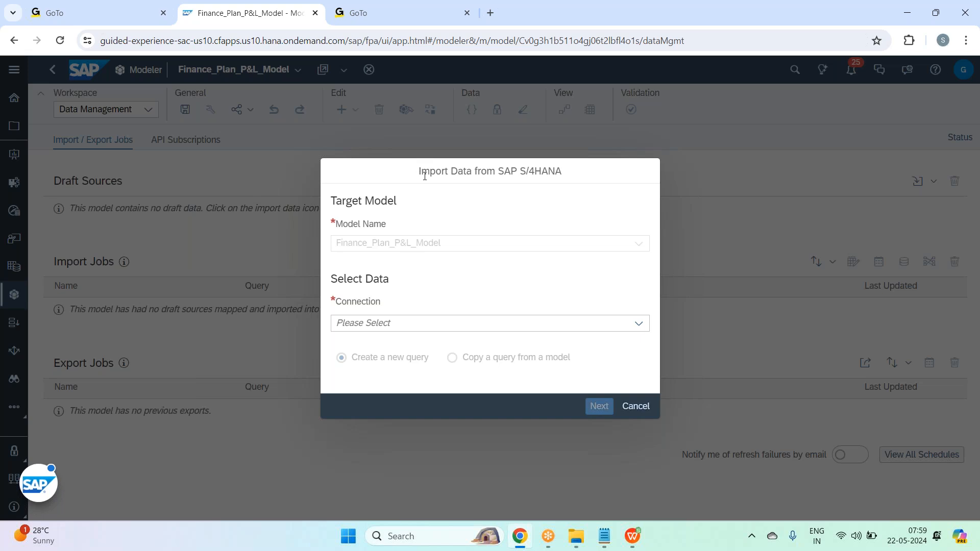
left_click_drag(420, 173, 613, 176)
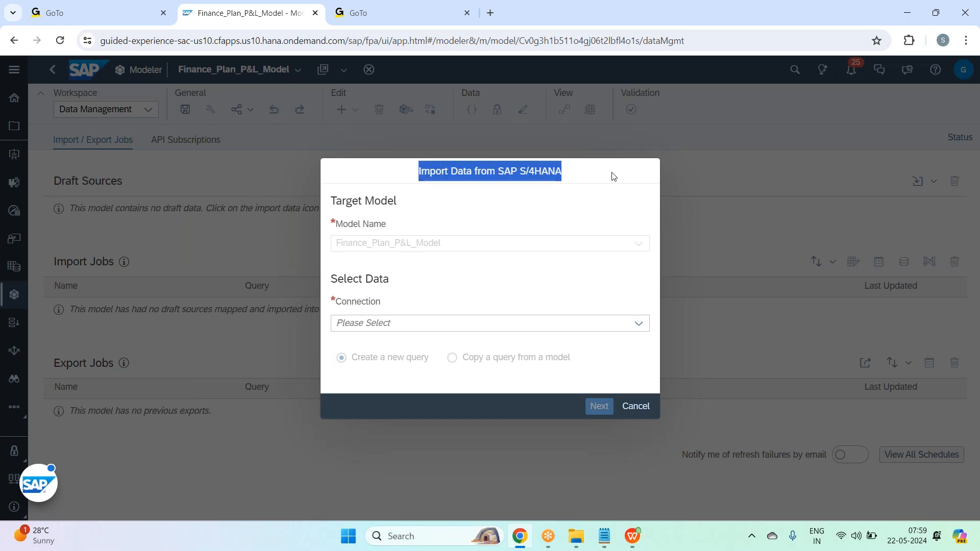
left_click(568, 174)
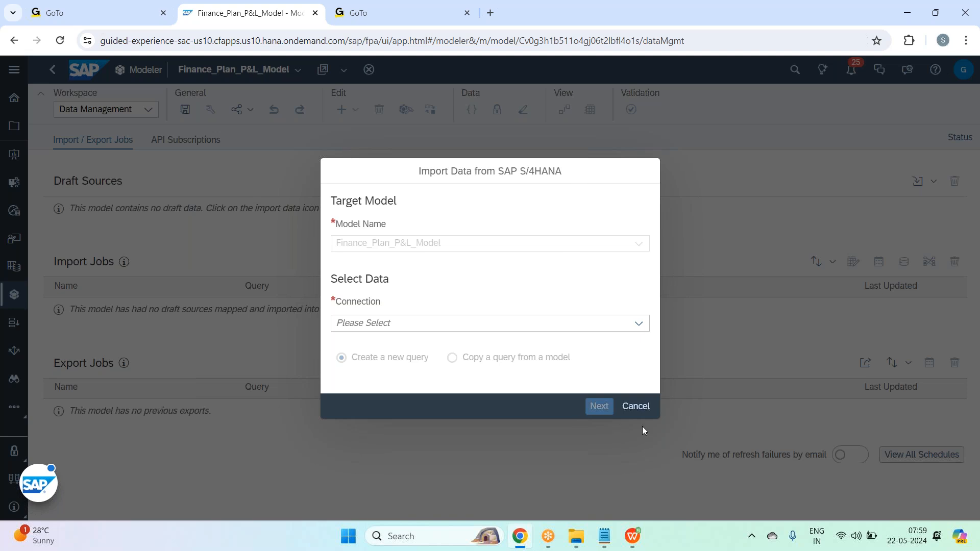
left_click(633, 408)
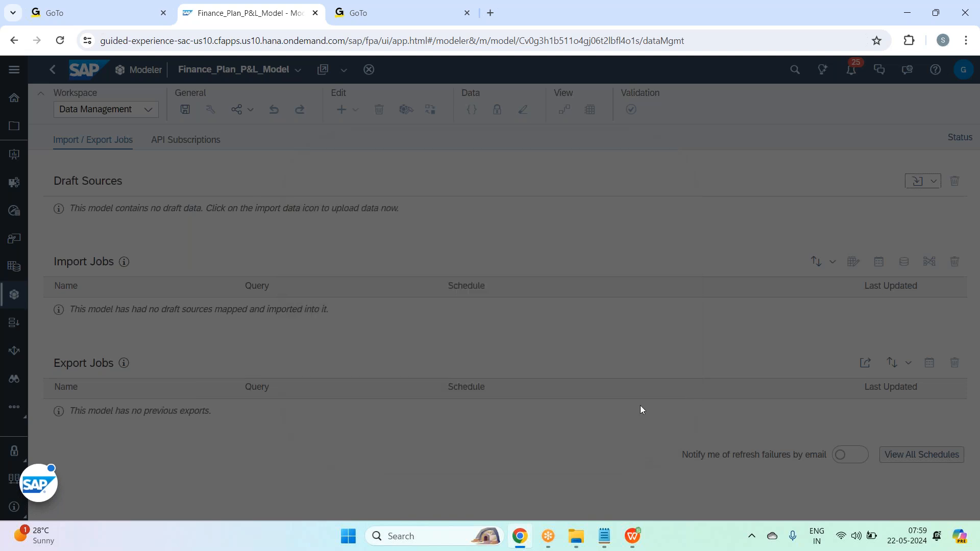
Step: Start a file import into the model and select Financial Plan_V2 from SAC_Files > Data Files > Planning as the source
left_click(933, 183)
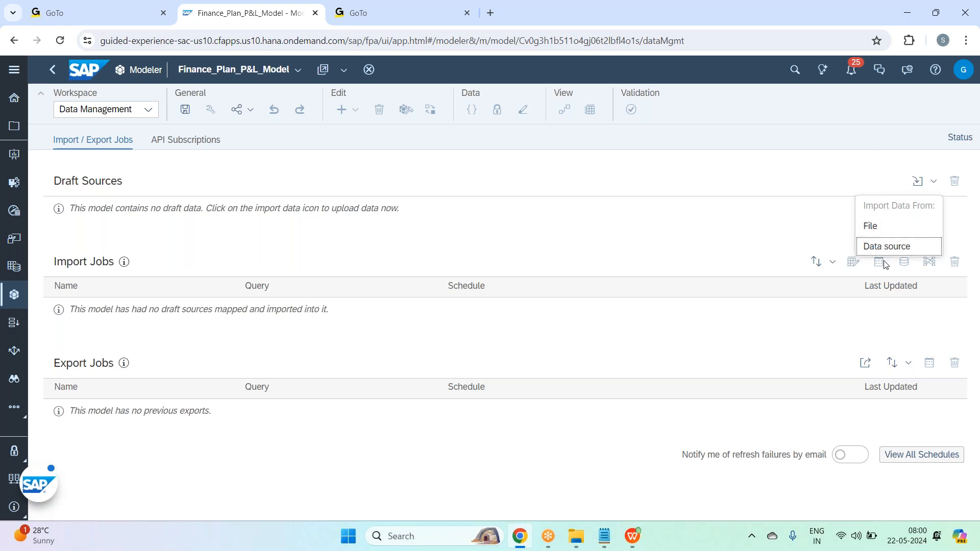
left_click(878, 229)
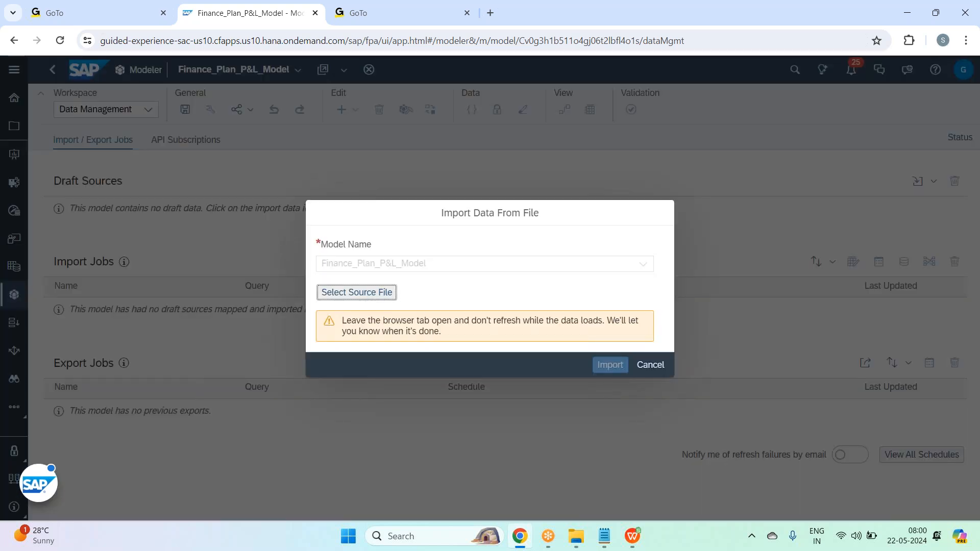
left_click(372, 292)
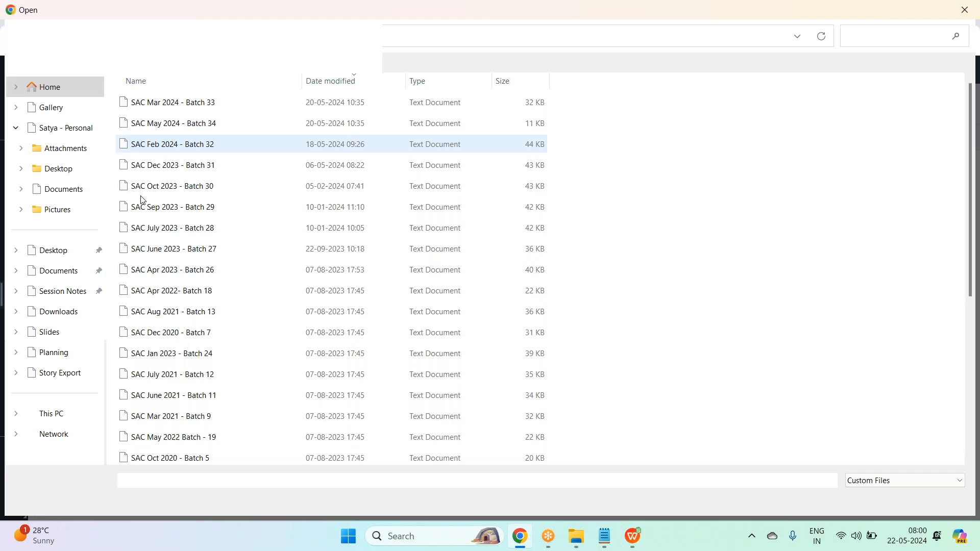
left_click(172, 36)
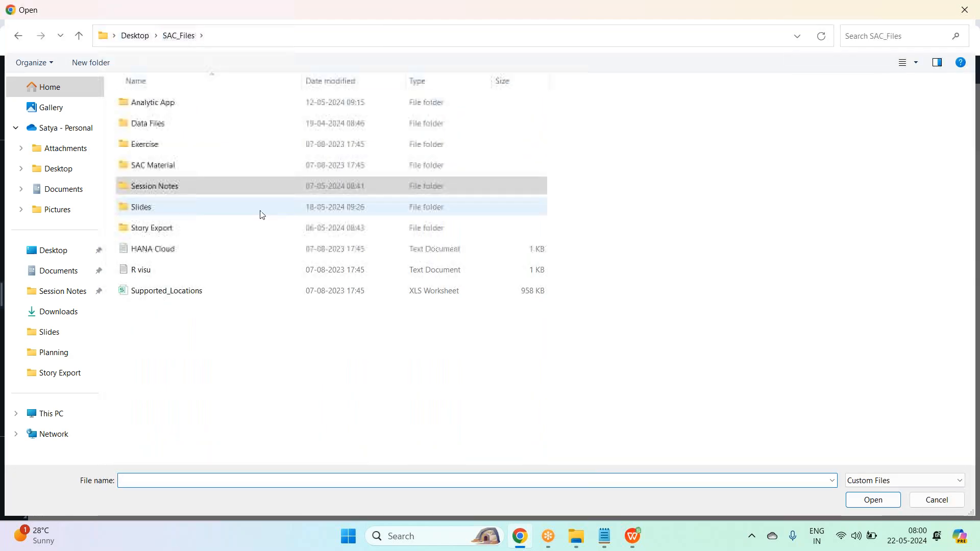
double_click(198, 127)
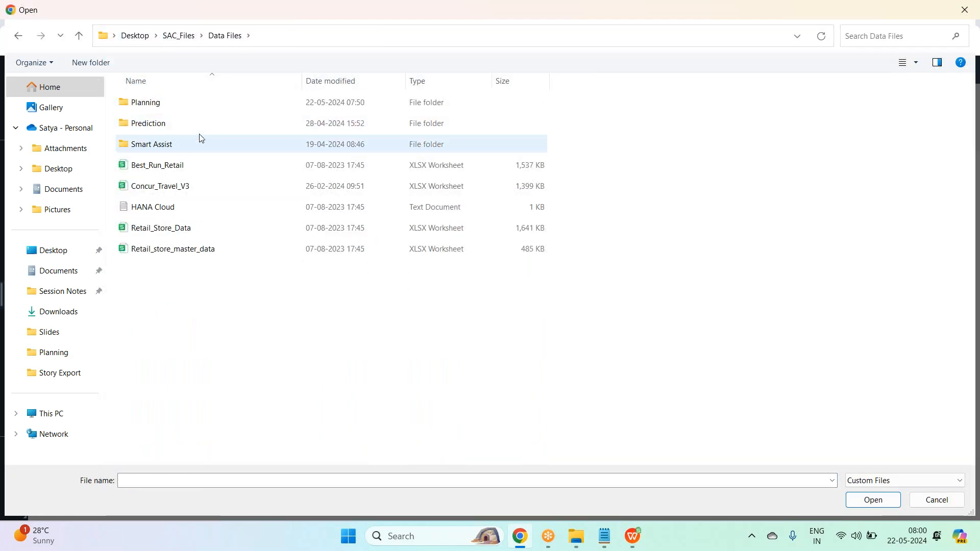
double_click(206, 109)
left_click(228, 174)
left_click(219, 188)
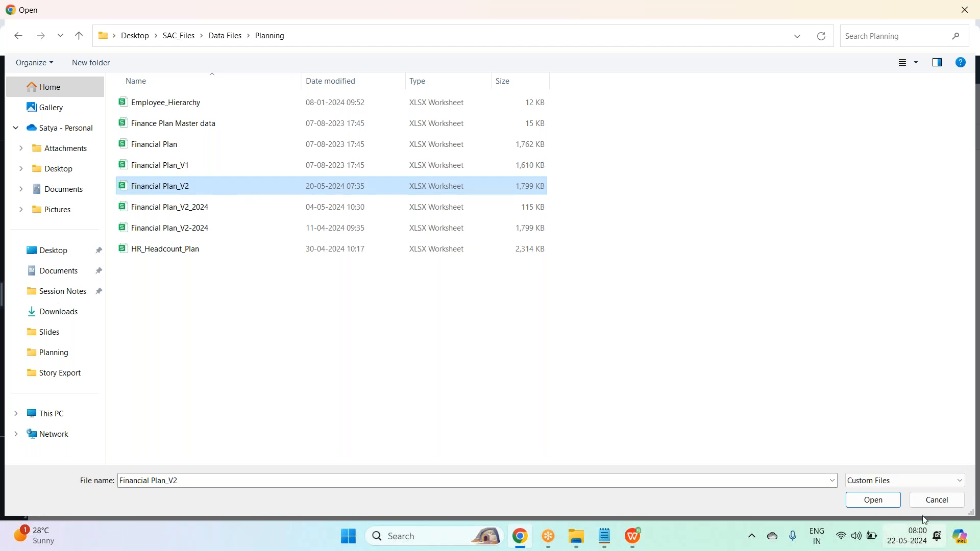
left_click(874, 501)
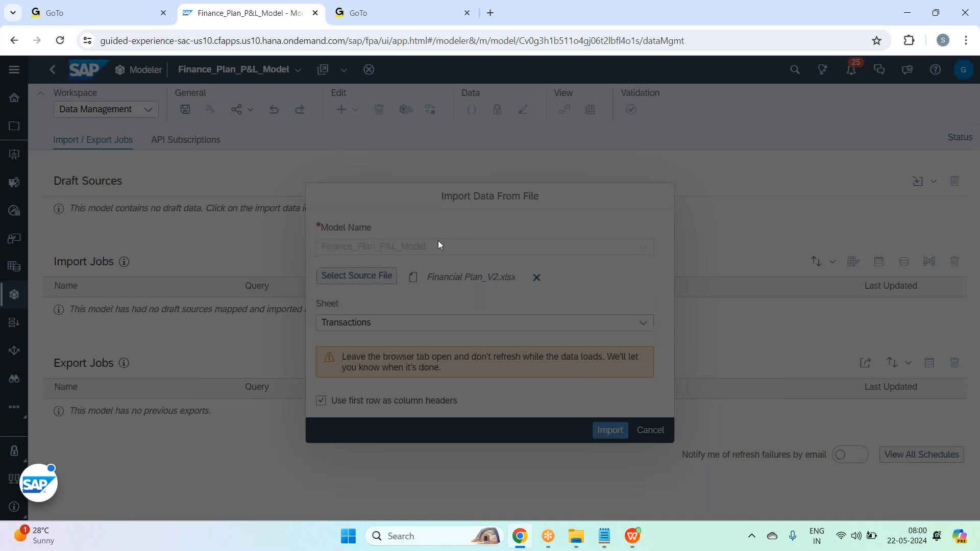
Step: Switch to WPS Office, look through the Transactions, master data, exchange rate and pivot sheets of Financial Plan_V2.xlsx, and return to the browser
left_click(633, 537)
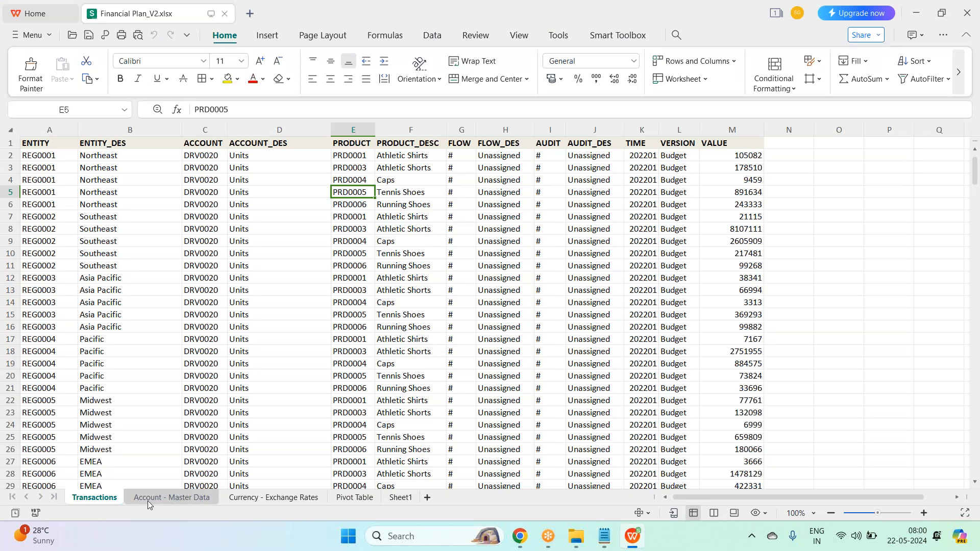
left_click(148, 501)
left_click(274, 499)
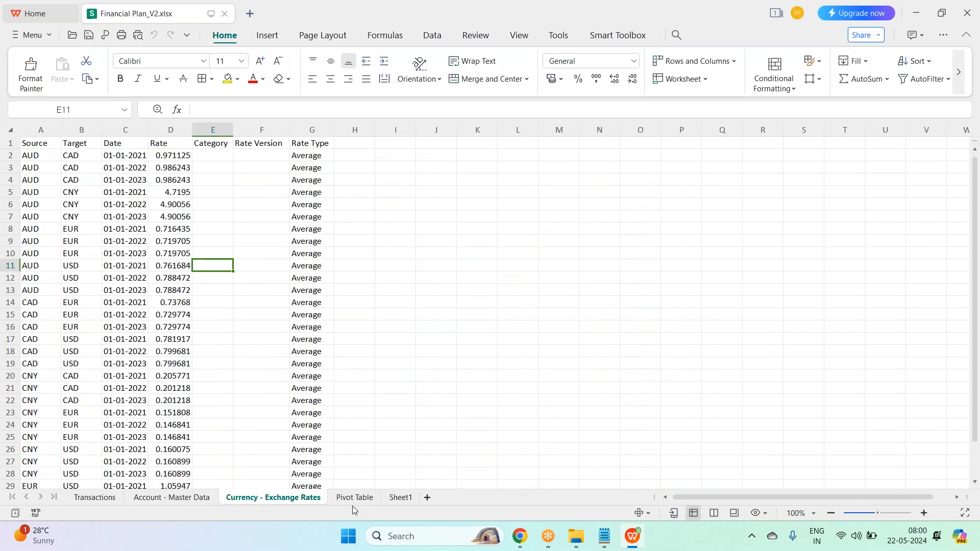
left_click(357, 501)
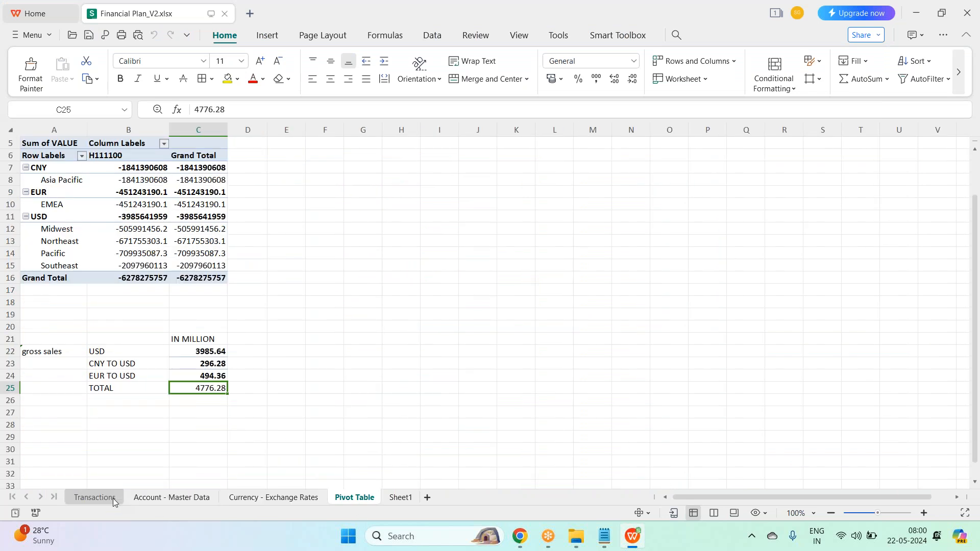
left_click(99, 498)
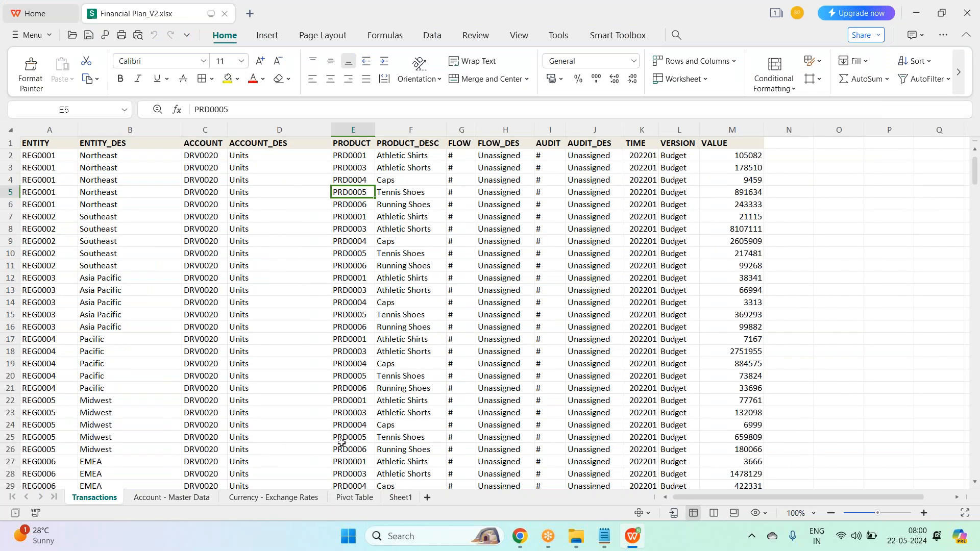
left_click(527, 545)
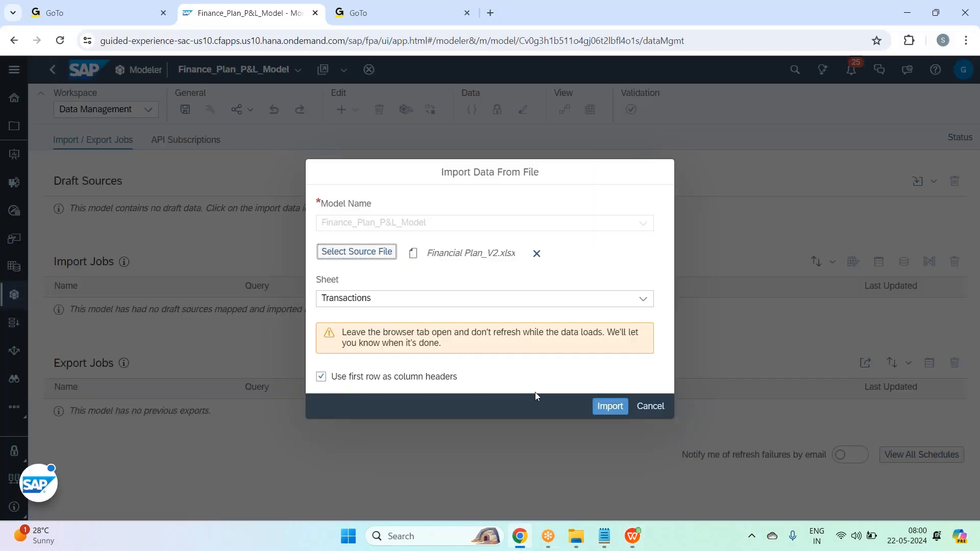
Step: Check the import's sheet choices against the WPS workbook's sheets from Sheet1 back to Transactions, and return to the import settings in the browser
left_click(650, 306)
left_click(648, 308)
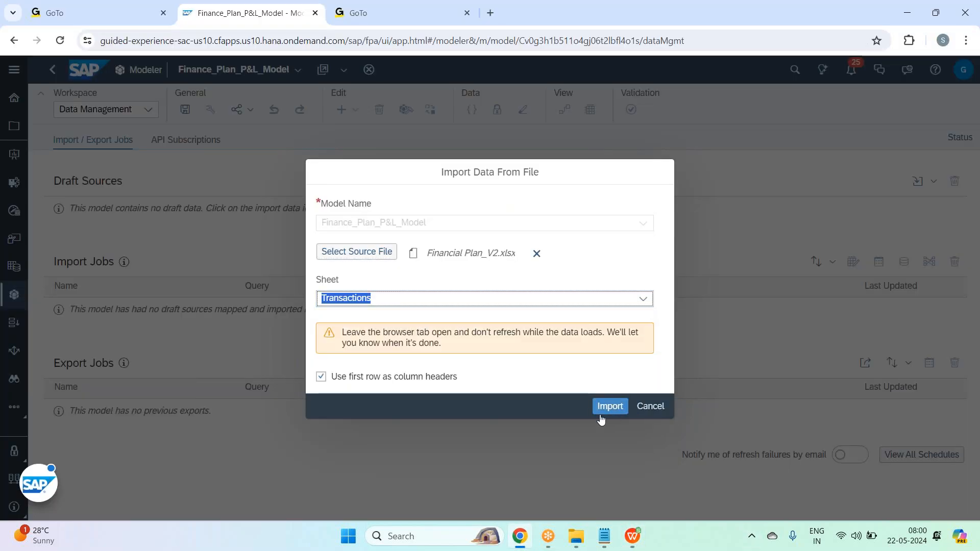
left_click(632, 536)
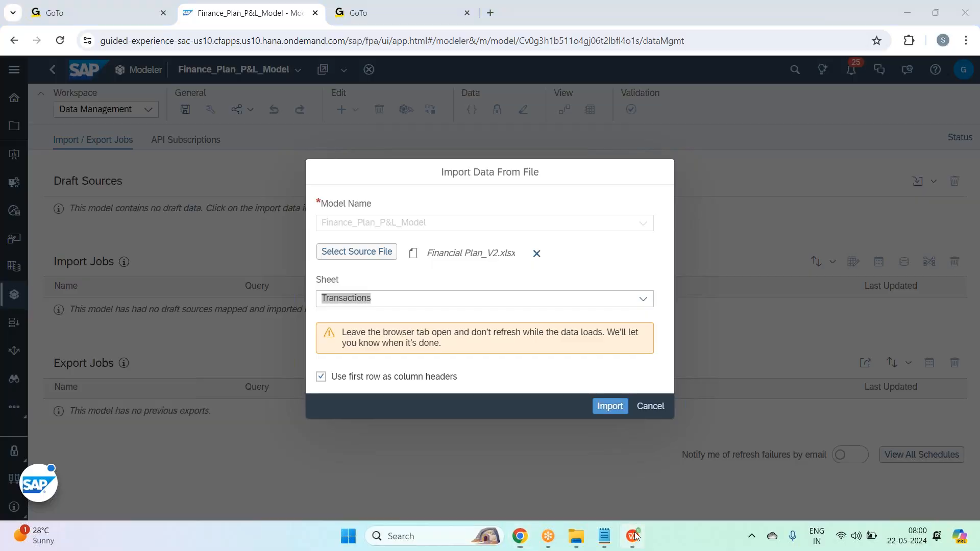
left_click(401, 498)
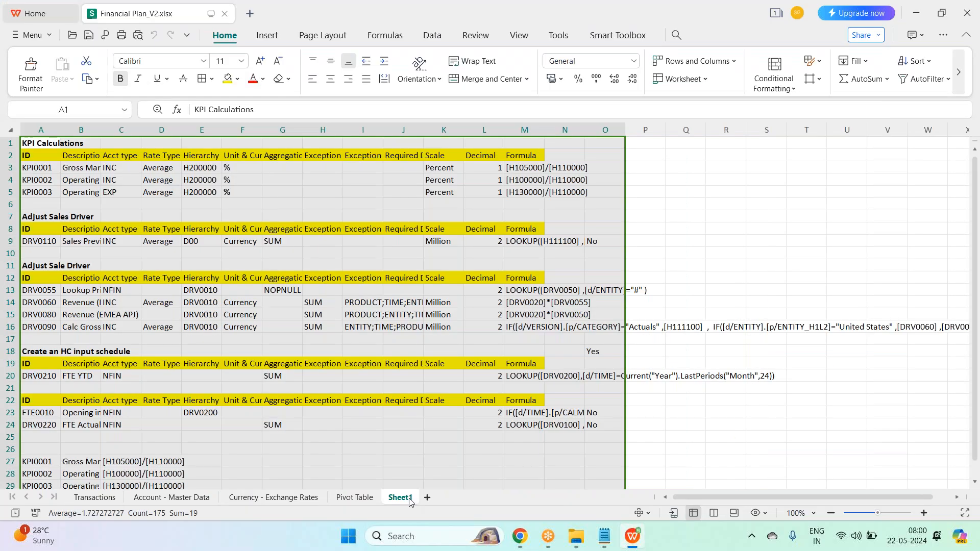
left_click(442, 474)
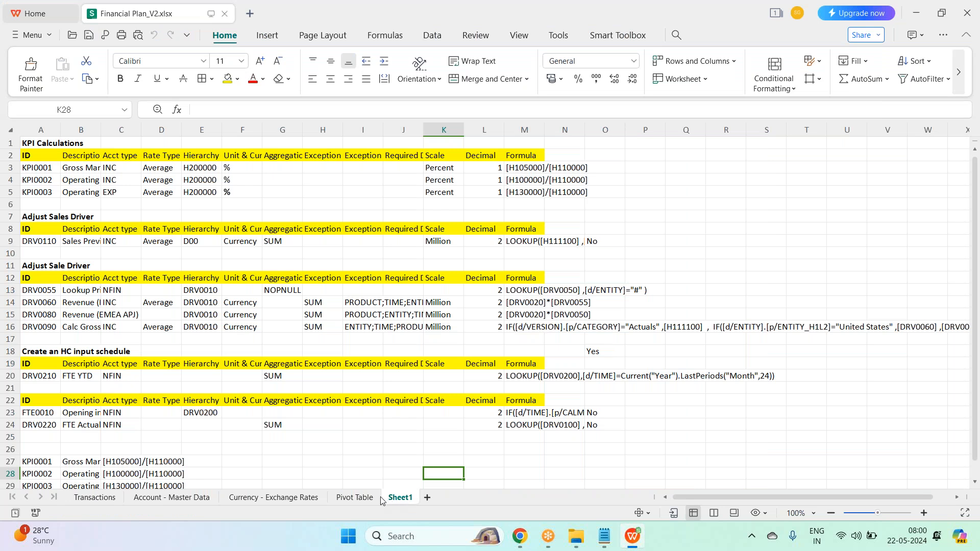
left_click(355, 498)
left_click(310, 501)
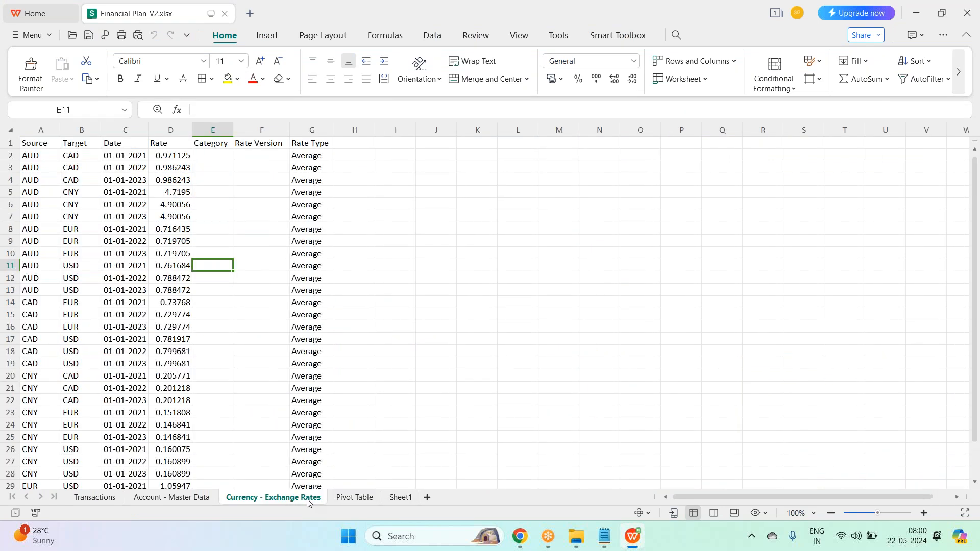
left_click(173, 497)
left_click(97, 498)
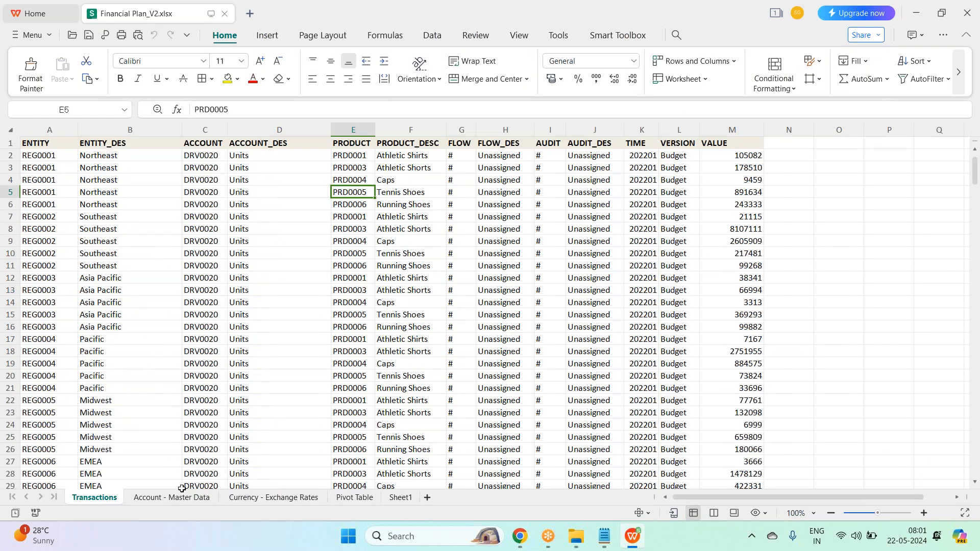
key("alt+Tab")
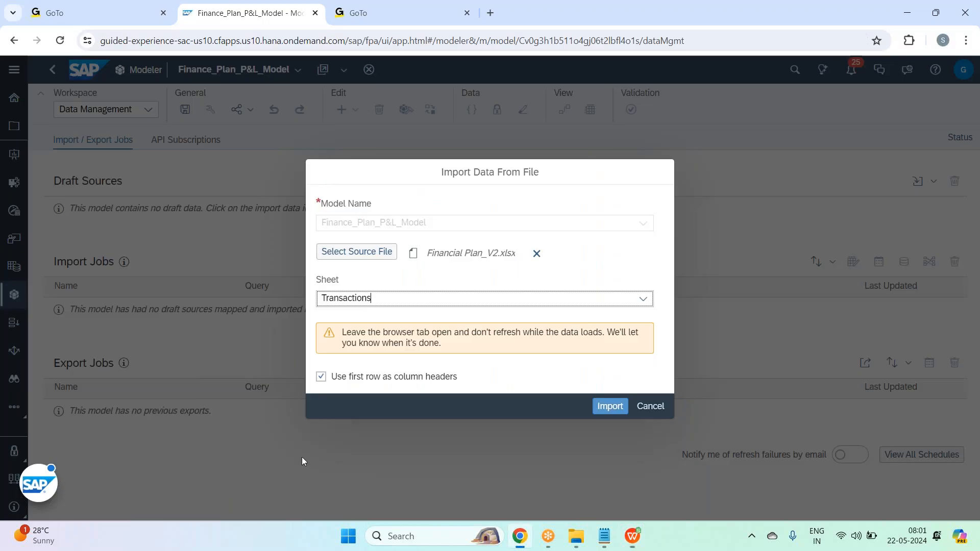
Step: Import the Transactions sheet, open the Financial Plan_V2.xlsx draft source for mapping and dismiss the data sample notice
left_click(609, 410)
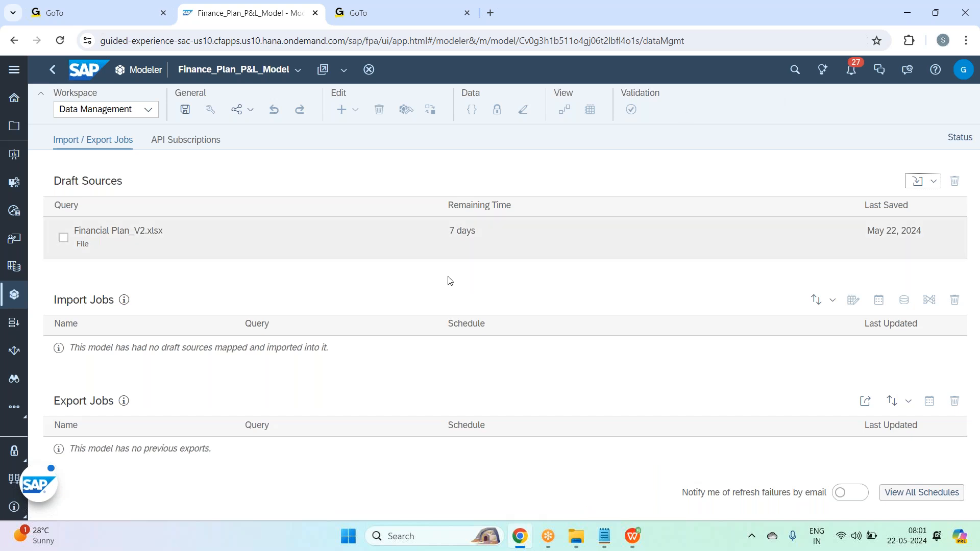
left_click(477, 248)
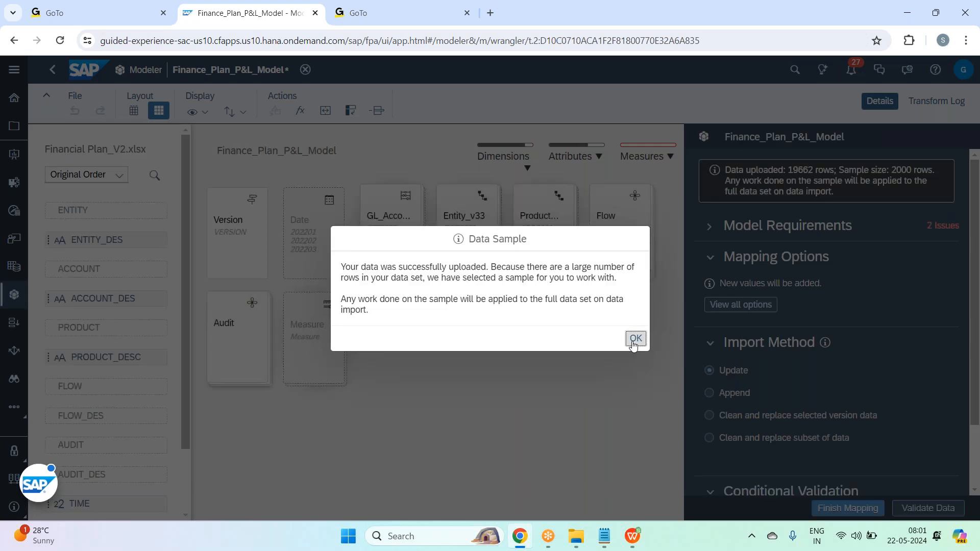
left_click(634, 337)
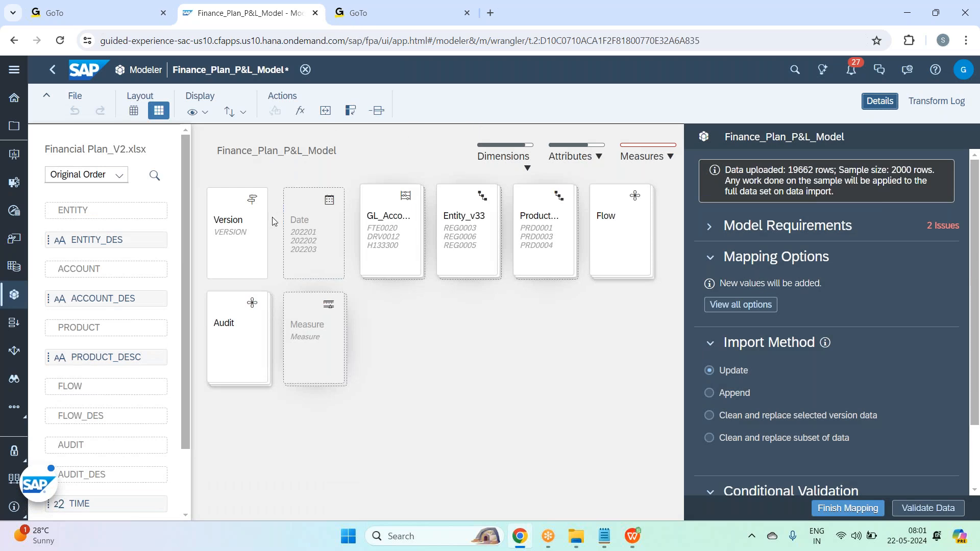
Step: Examine how the ENTITY column is mapped to the Entity_v33 dimension, including its mapping quality, and collapse the dimension
mouse_move(100, 218)
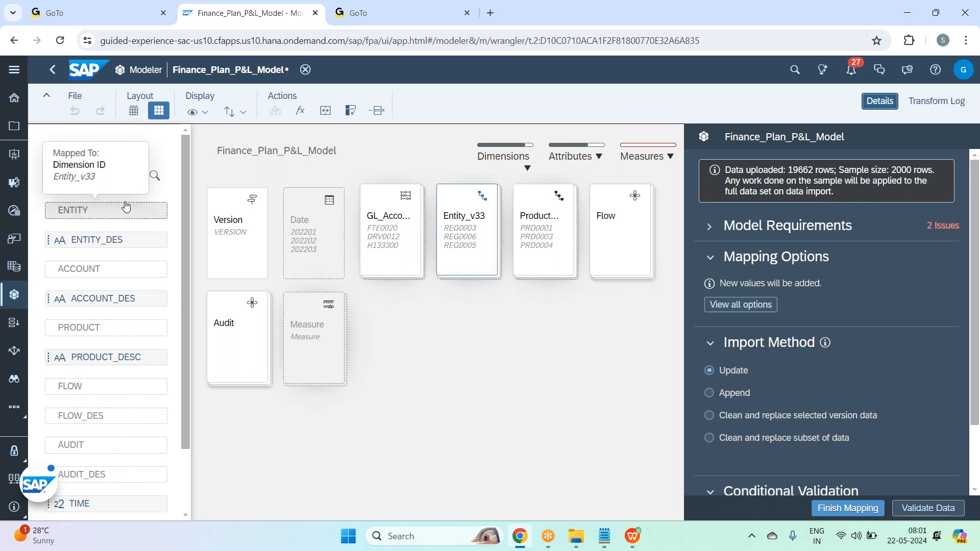
mouse_move(186, 154)
left_mouse_down()
mouse_move(177, 264)
mouse_move(170, 147)
left_mouse_up()
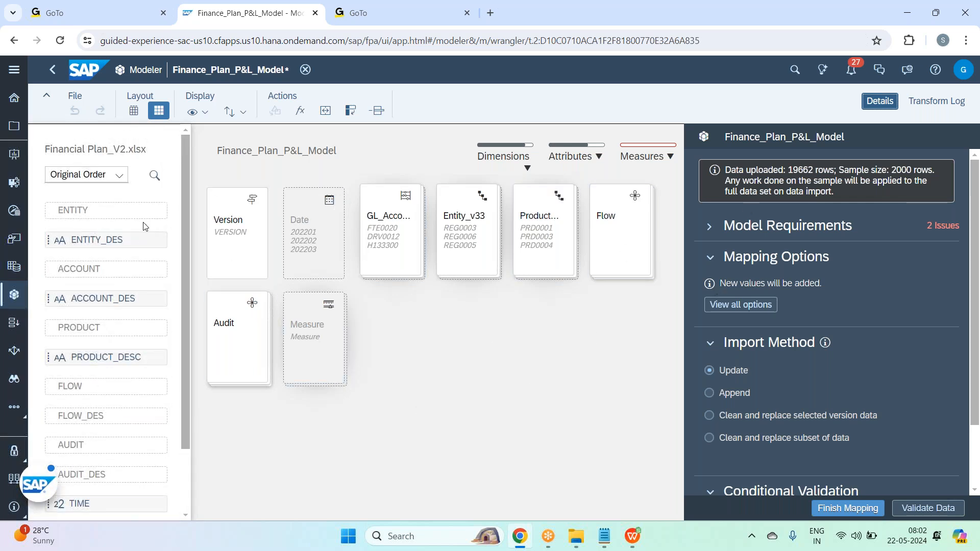
mouse_move(134, 213)
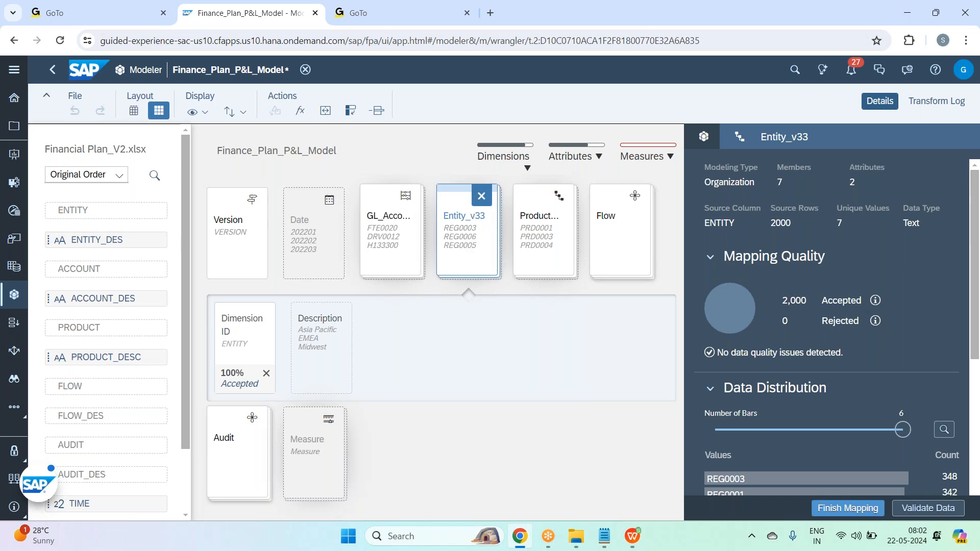
left_click(477, 242)
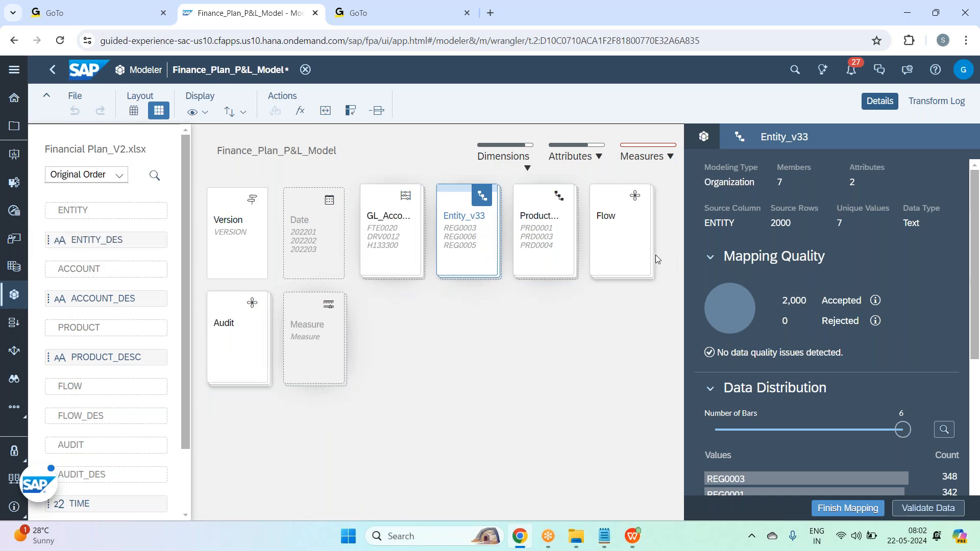
Step: Map the ACCOUNT_DES column to the Description of the GL_Account_v33 dimension and collapse the dimension
left_click(393, 271)
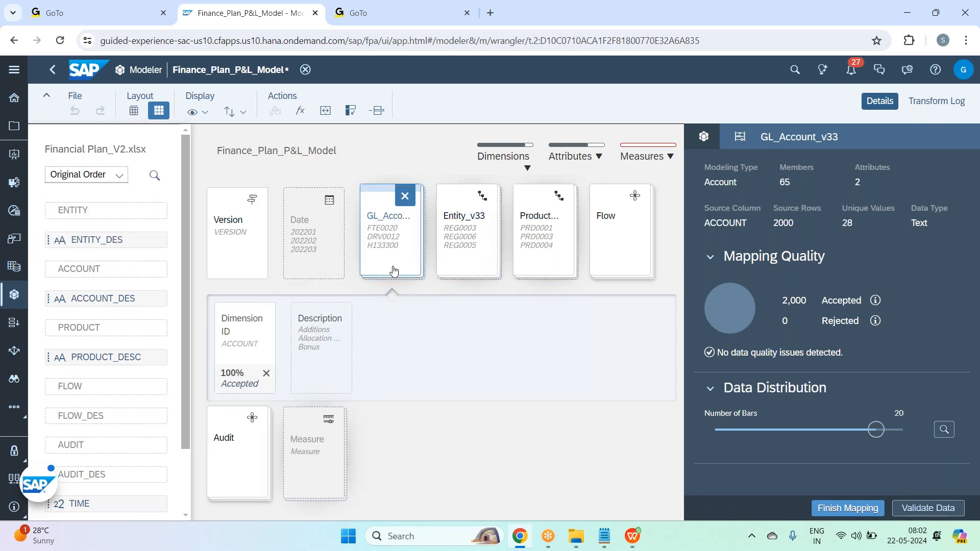
left_click_drag(355, 371, 341, 369)
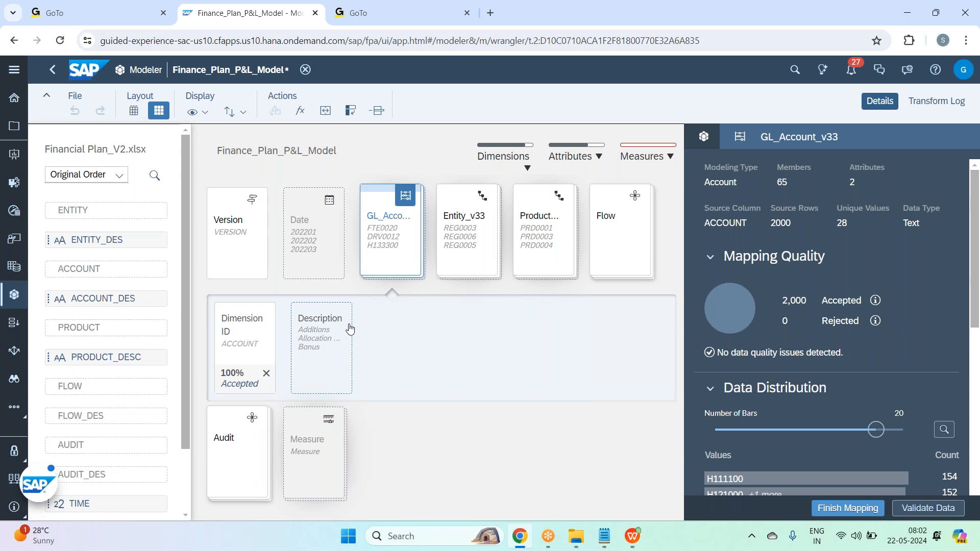
left_click(392, 243)
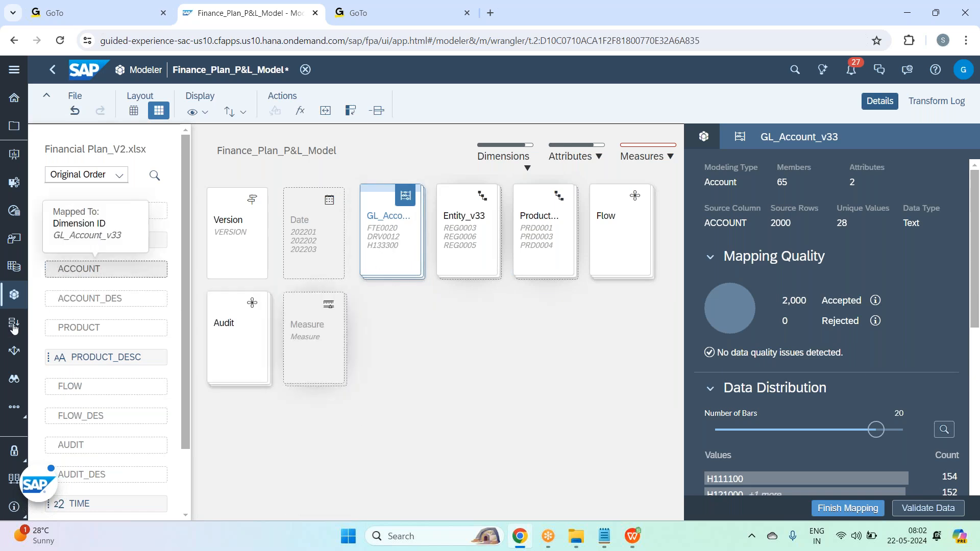
Step: Examine the source column mappings and mapping quality of the Product_v33 and Flow dimensions
mouse_move(97, 328)
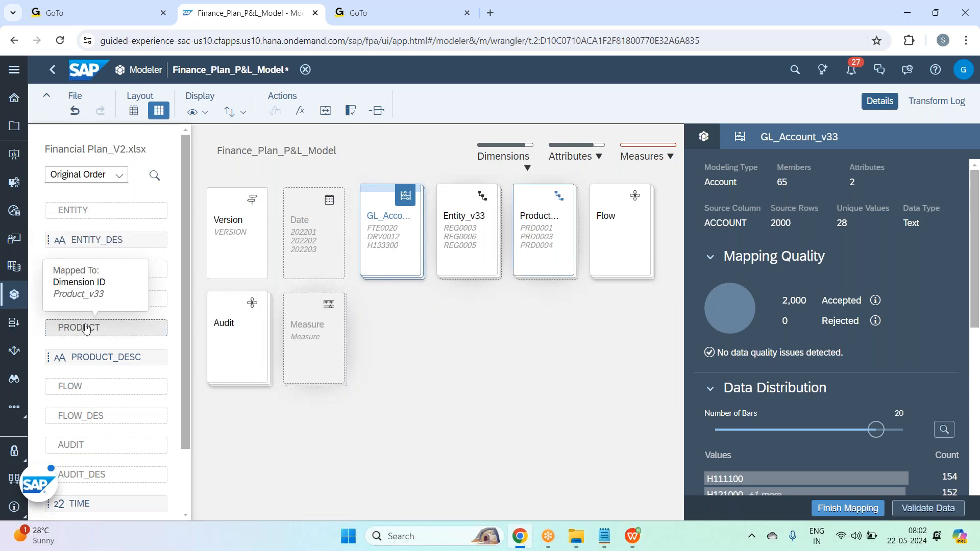
left_click(528, 242)
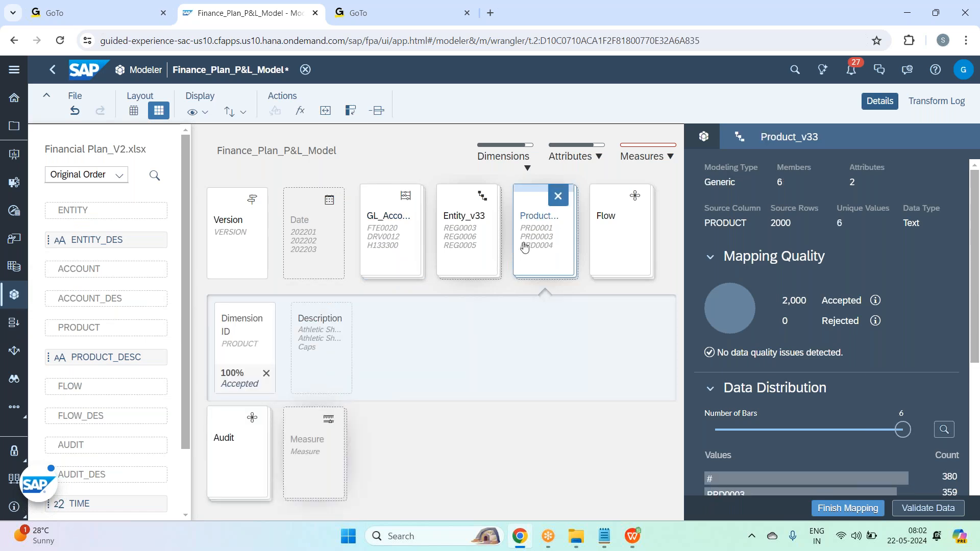
left_click(524, 248)
left_click(632, 247)
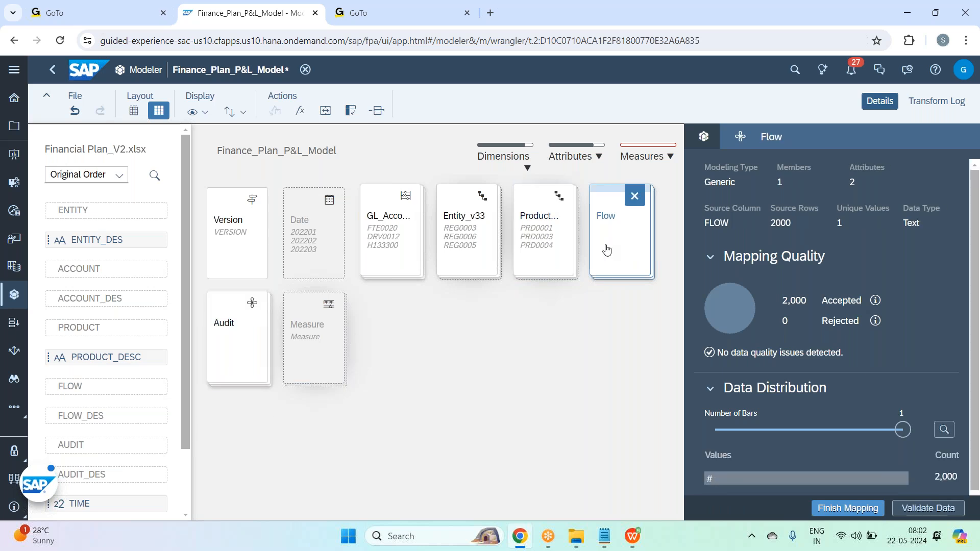
left_click(606, 249)
mouse_move(145, 391)
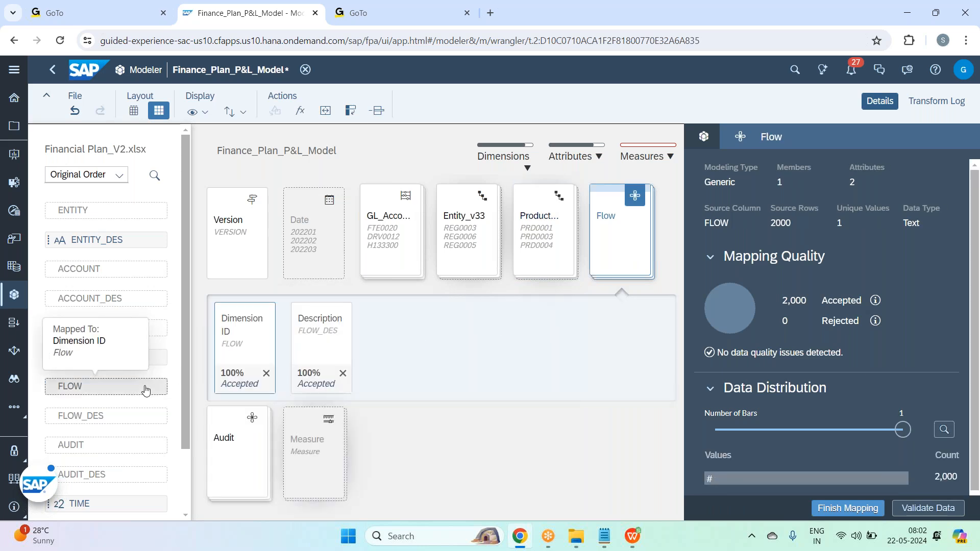
scroll(146, 390, "down", 2)
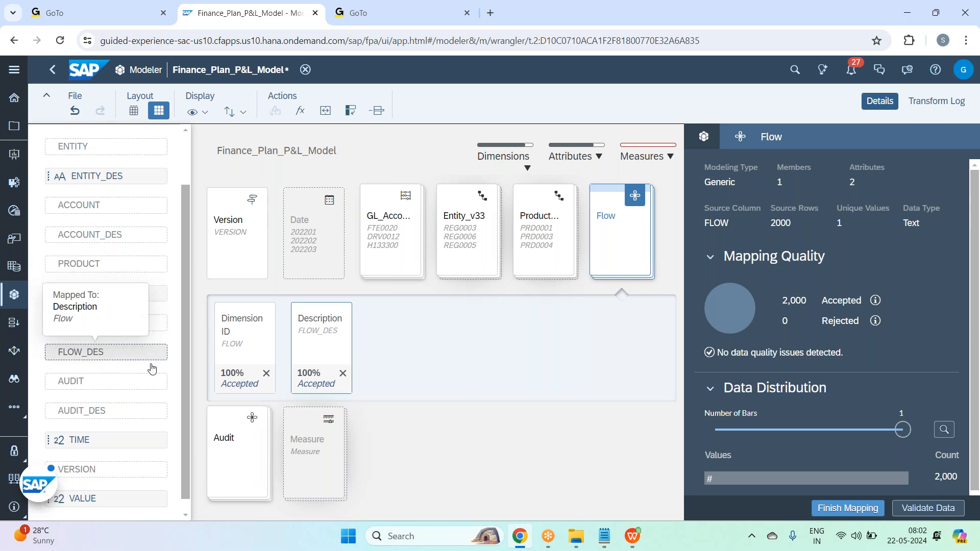
mouse_move(632, 267)
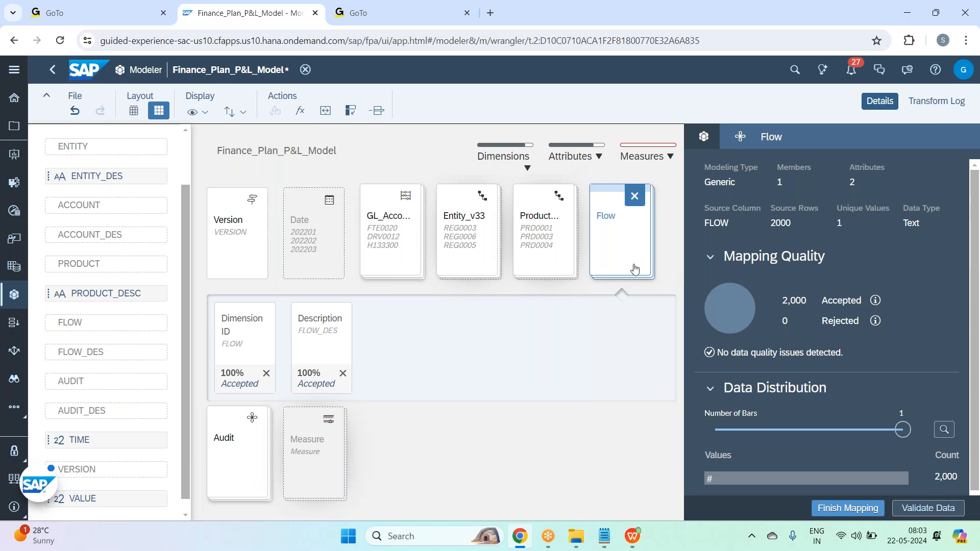
Step: Collapse the Flow dimension, examine the Audit dimension's source column mappings and mapping quality, and collapse it
left_click(630, 255)
left_click(240, 347)
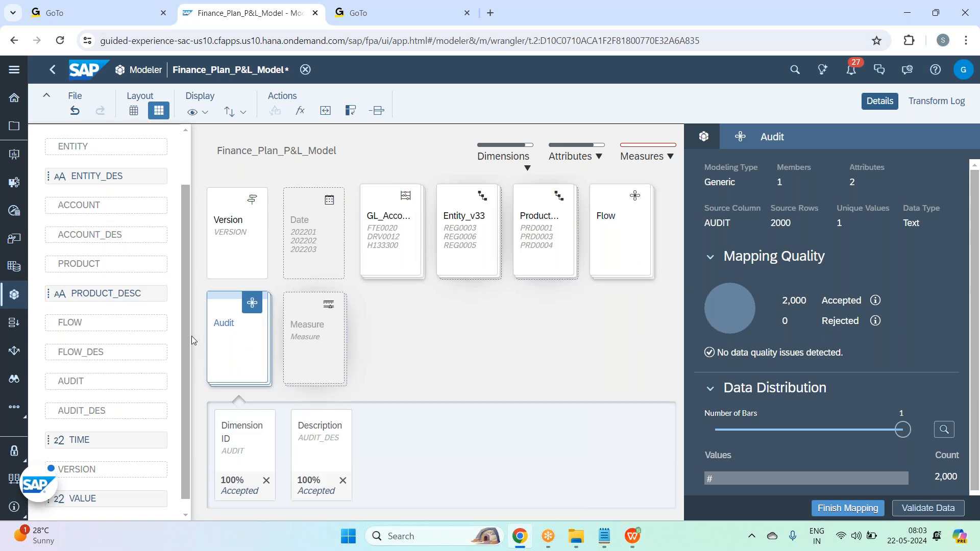
scroll(187, 358, "down", 1)
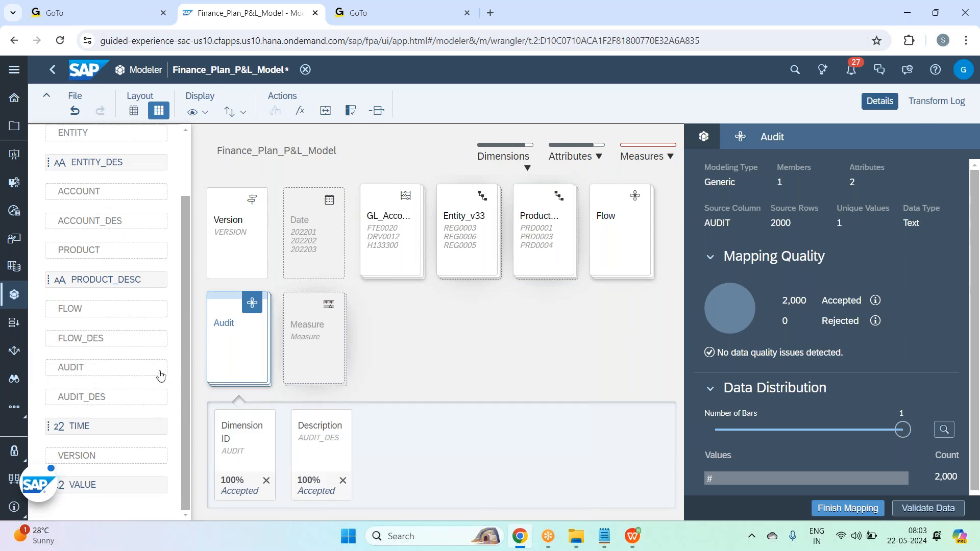
mouse_move(159, 372)
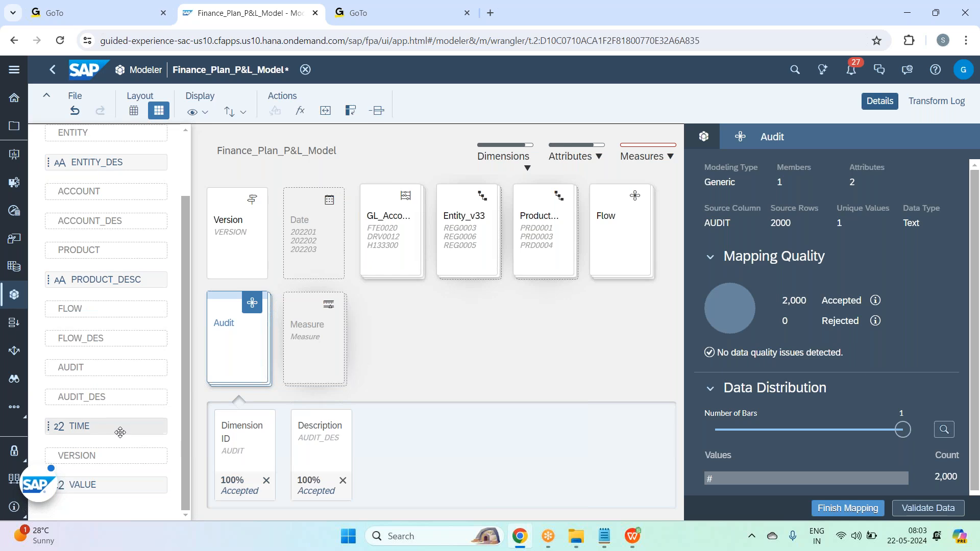
mouse_move(122, 401)
mouse_move(233, 366)
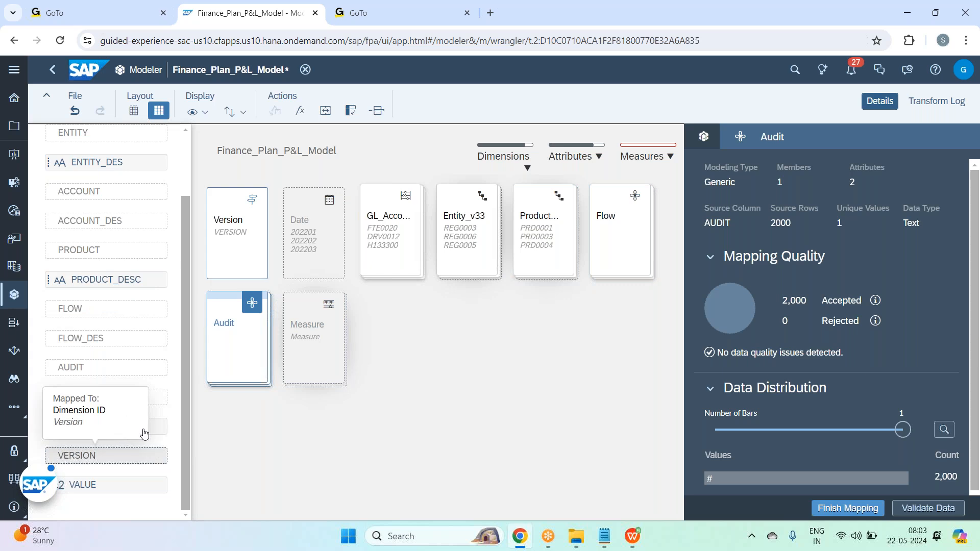
Step: Map the TIME column to the Date dimension and review its format, mapping quality and data distribution
left_click_drag(144, 425, 315, 240)
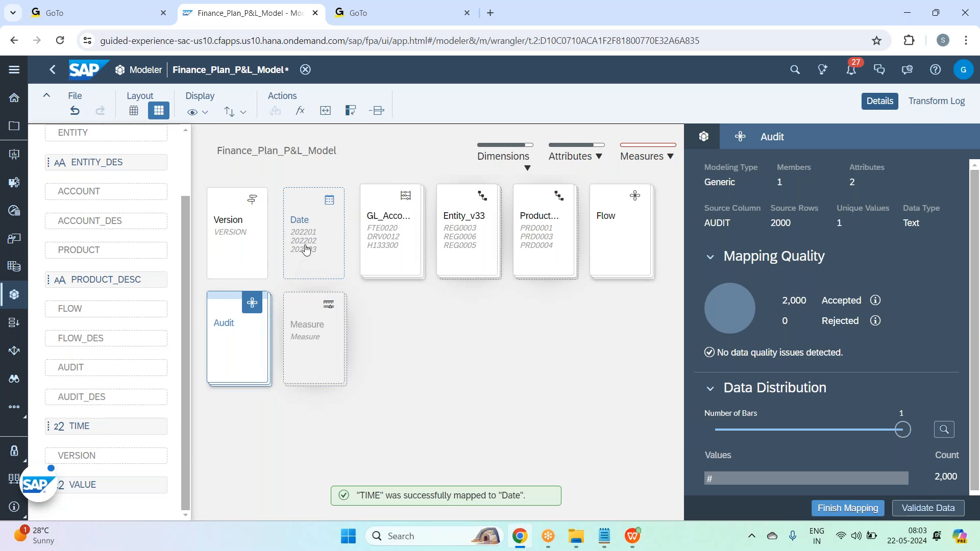
left_click(306, 249)
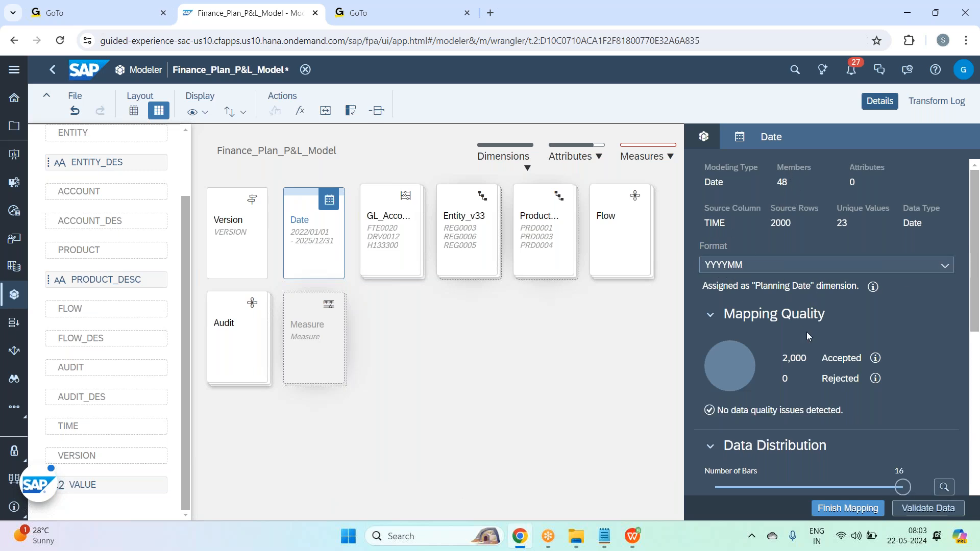
scroll(829, 361, "down", 5)
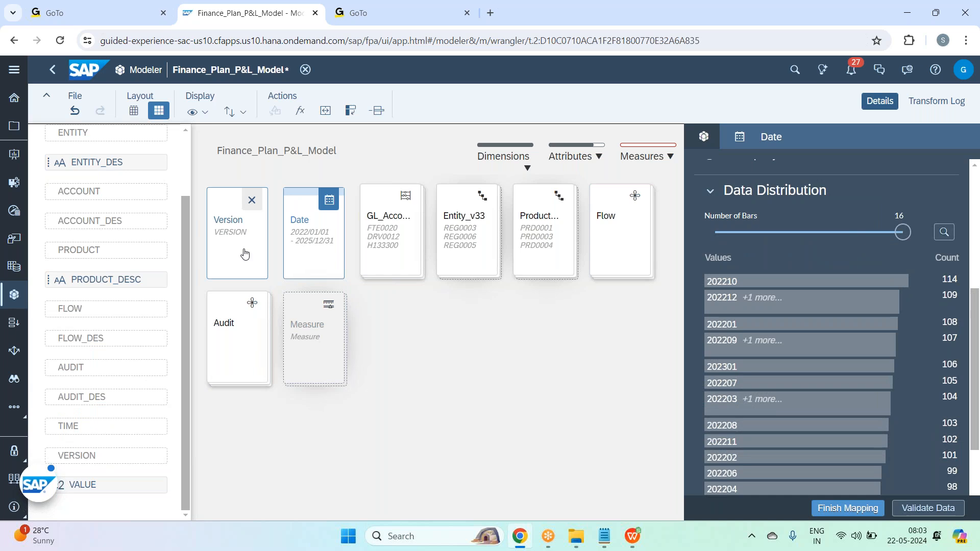
scroll(780, 233, "up", 5)
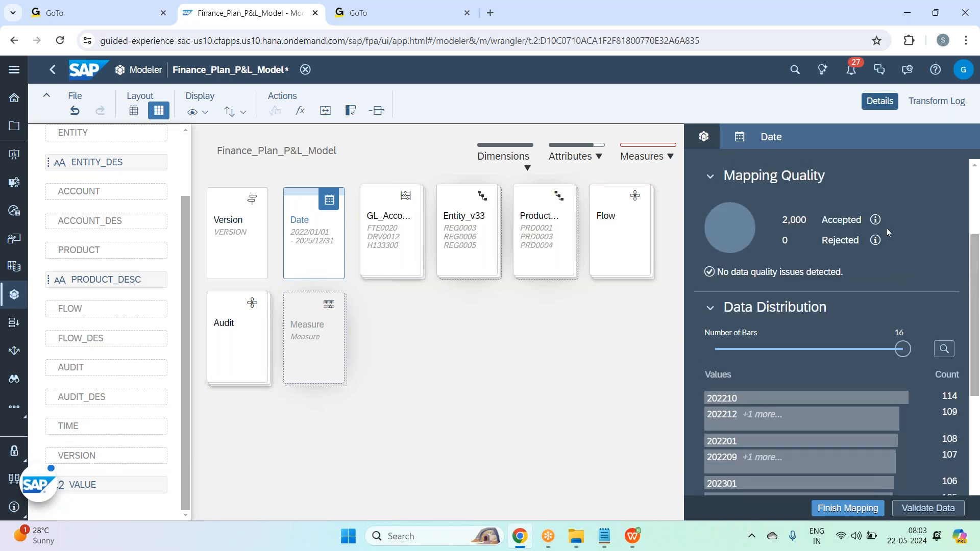
Step: Open the version mapping of the Version dimension and review the categories offered for the Actual value
left_click(237, 220)
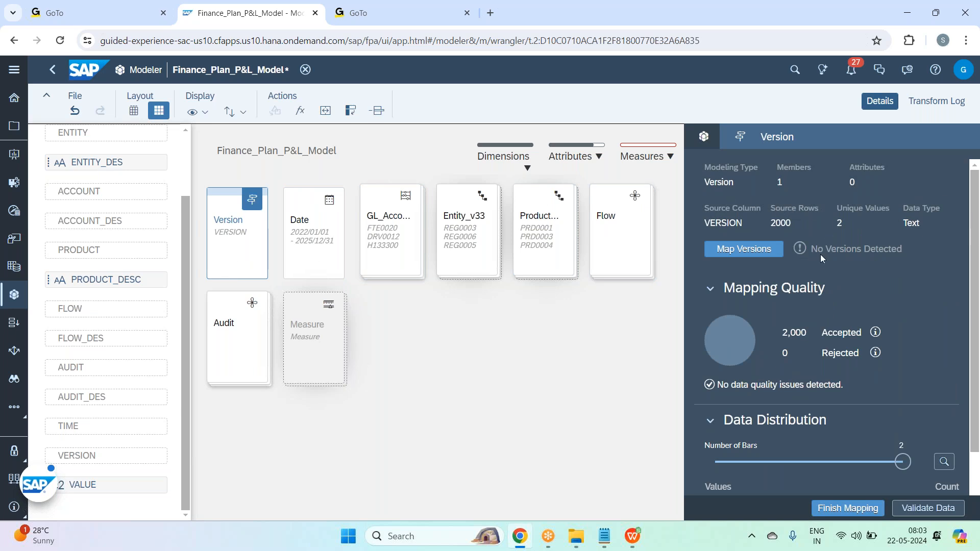
left_click(754, 258)
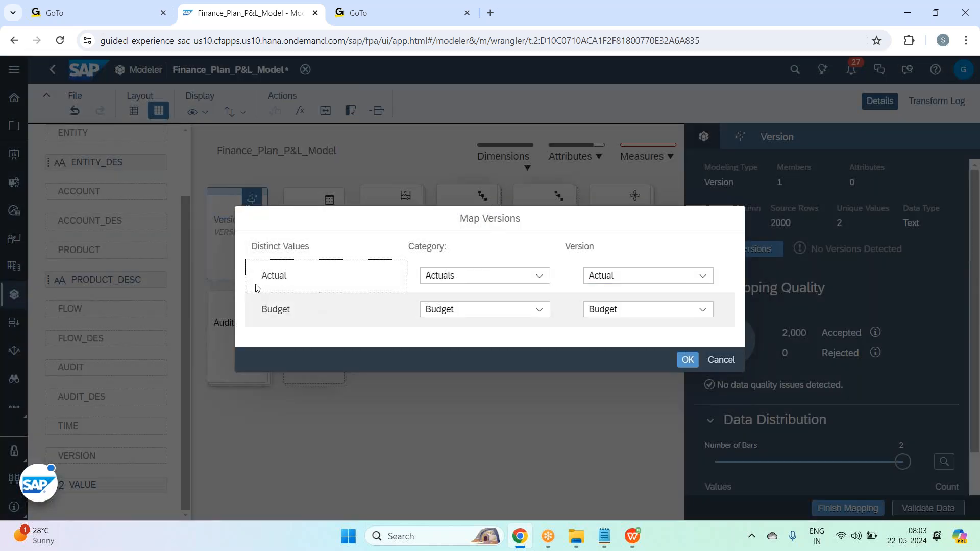
left_click_drag(290, 281, 233, 271)
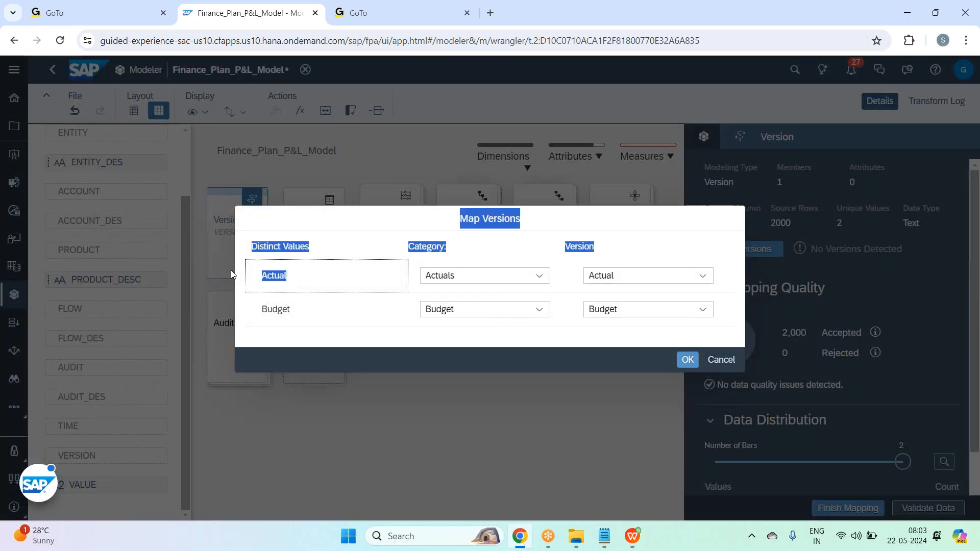
left_click_drag(297, 316, 253, 320)
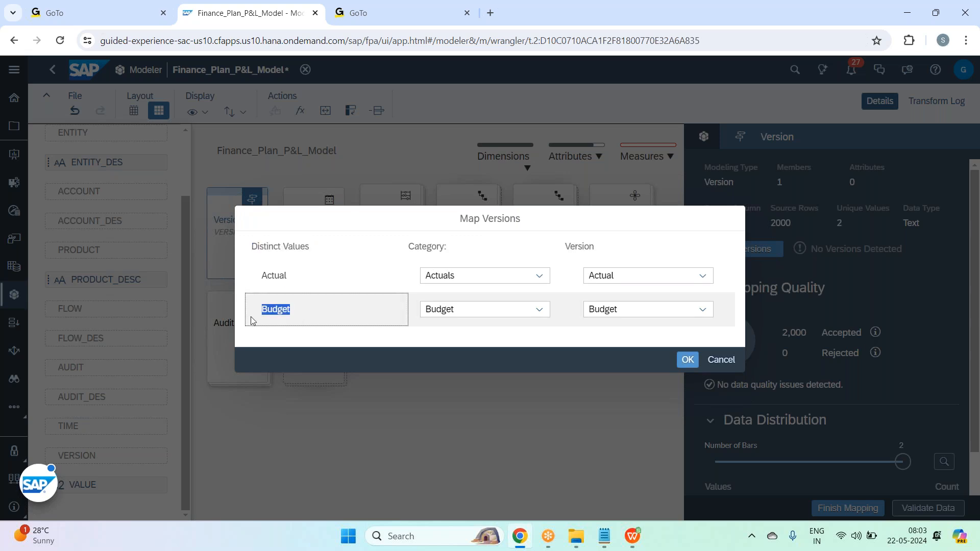
left_click(540, 276)
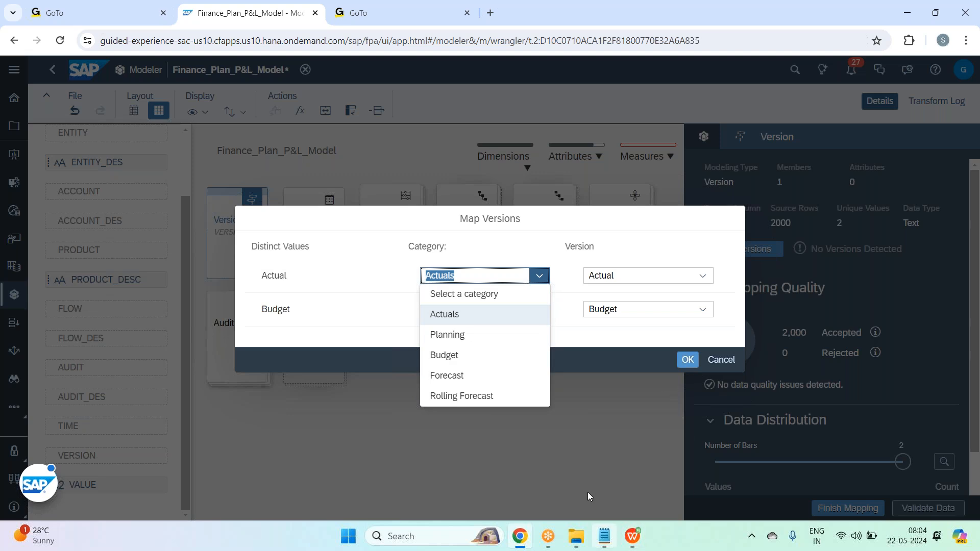
Step: Switch to the Notepad notes and add the heading "Five Types of Versions in Planning:" at the end, with "1. Actual" as first item
left_click(605, 544)
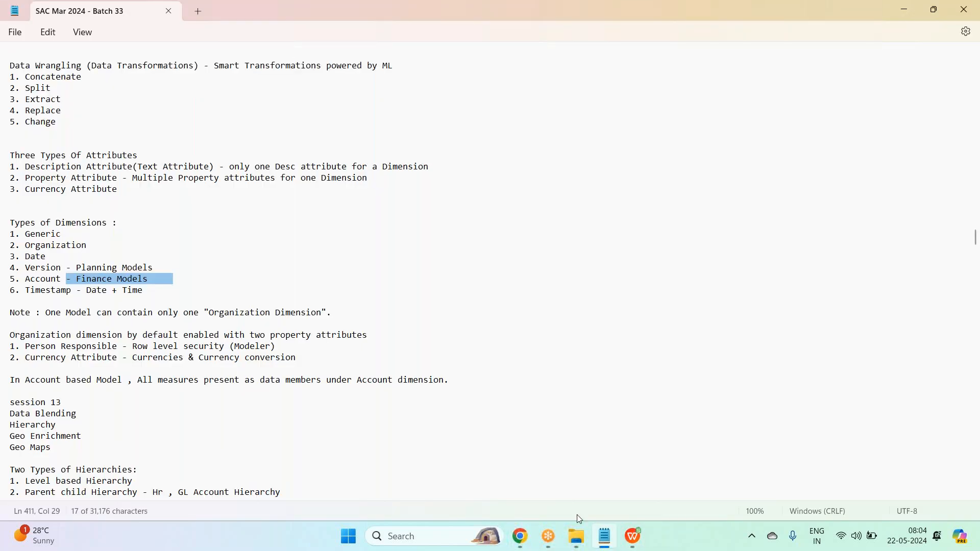
scroll(462, 388, "down", 10)
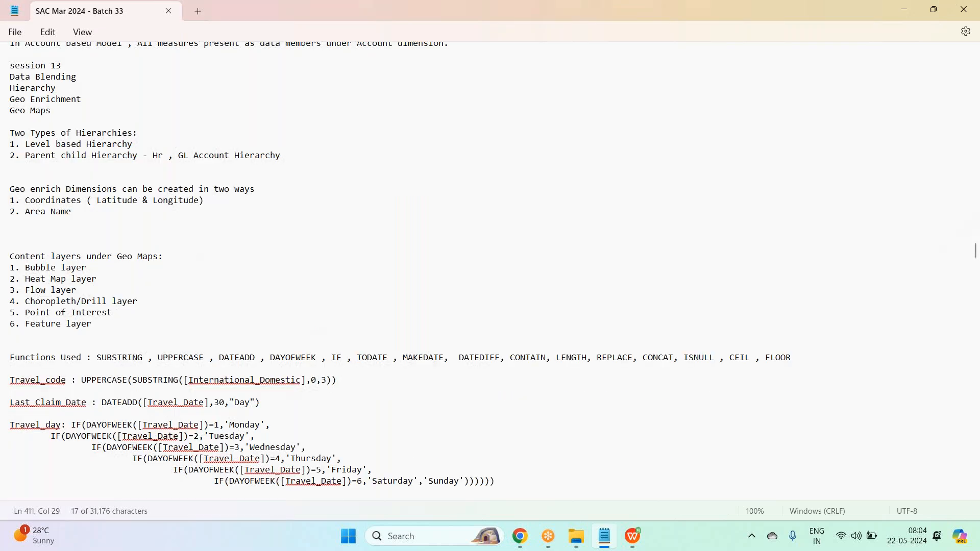
left_click_drag(977, 254, 977, 490)
left_click(473, 186)
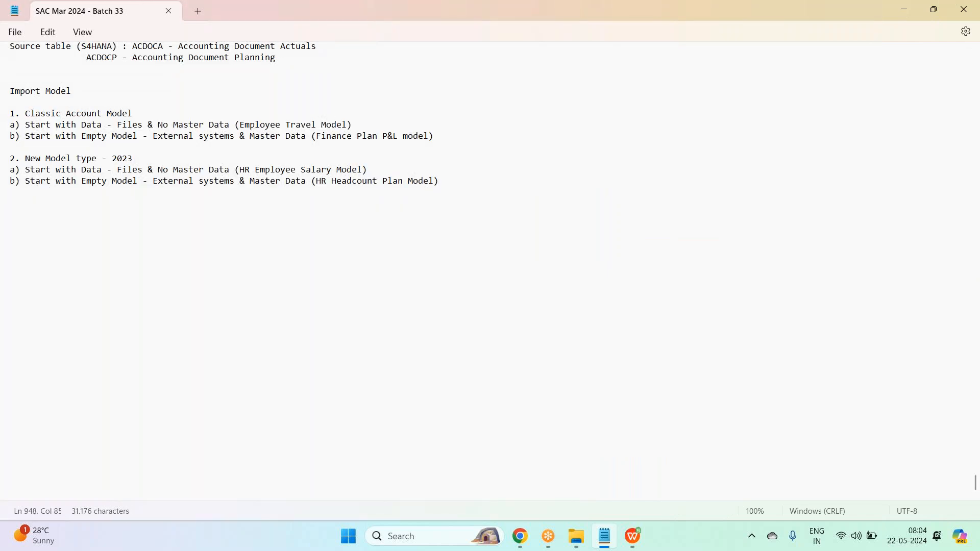
key("Return")
type("Five Types of Versions in")
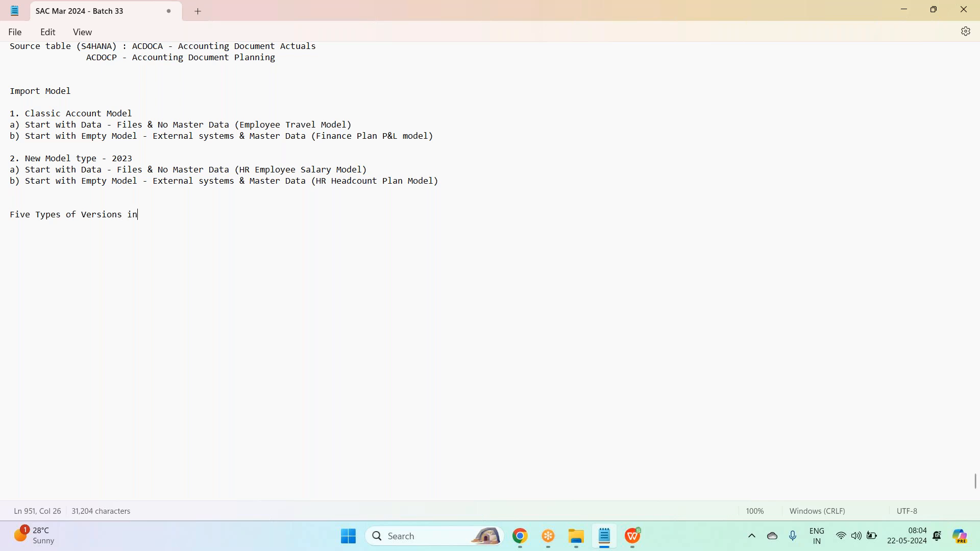
type(" Planning: 1. Actual 2. Fo")
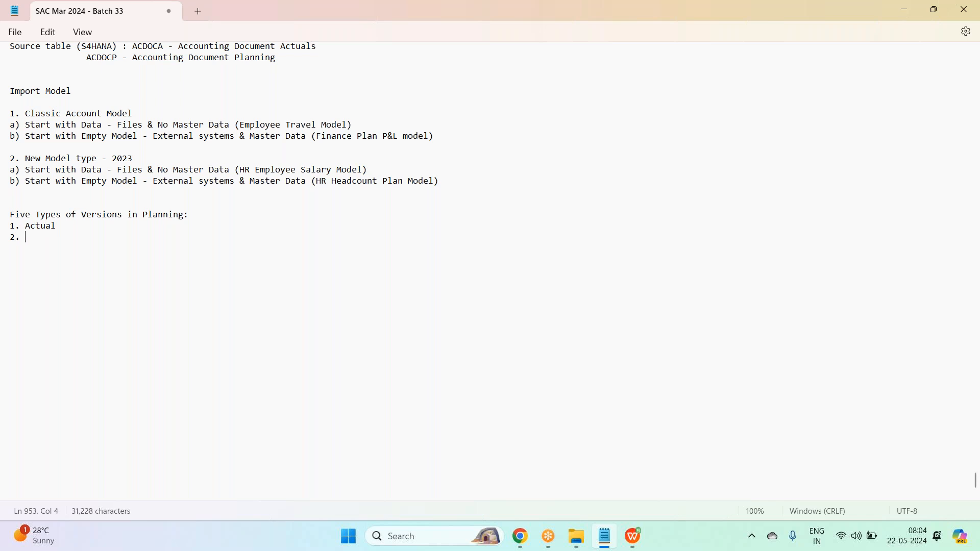
Step: Complete the numbered version list in the notes with Forecast, Rolling Forecast, Budget and Planning as items 2 to 5
type("re")
type("Rol")
type("ling Fore")
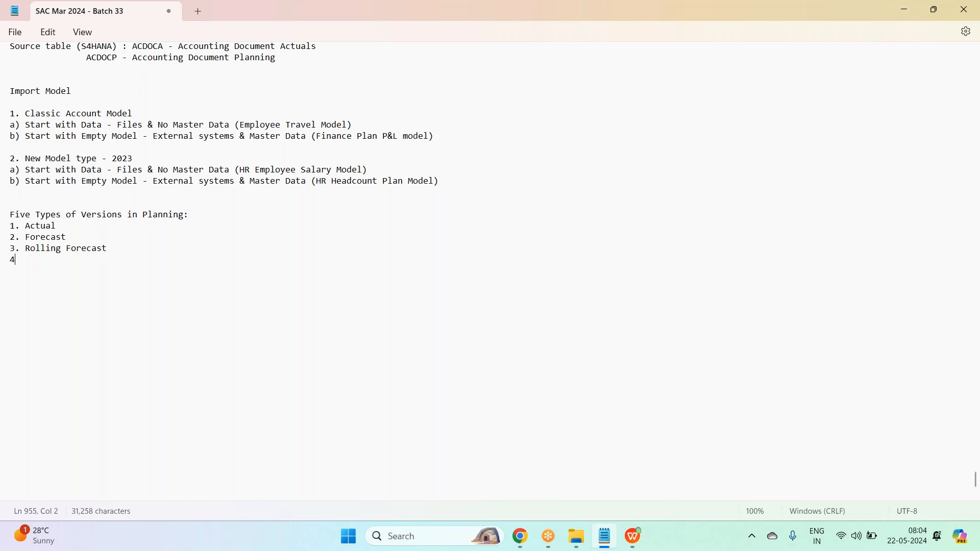
type("Budget")
key("alt+Tab")
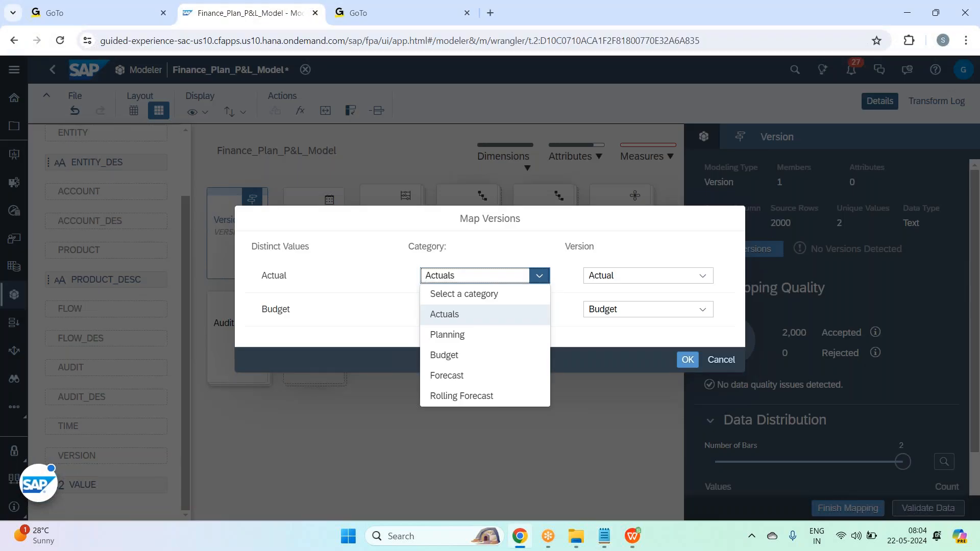
key("alt+Tab")
type("Planning")
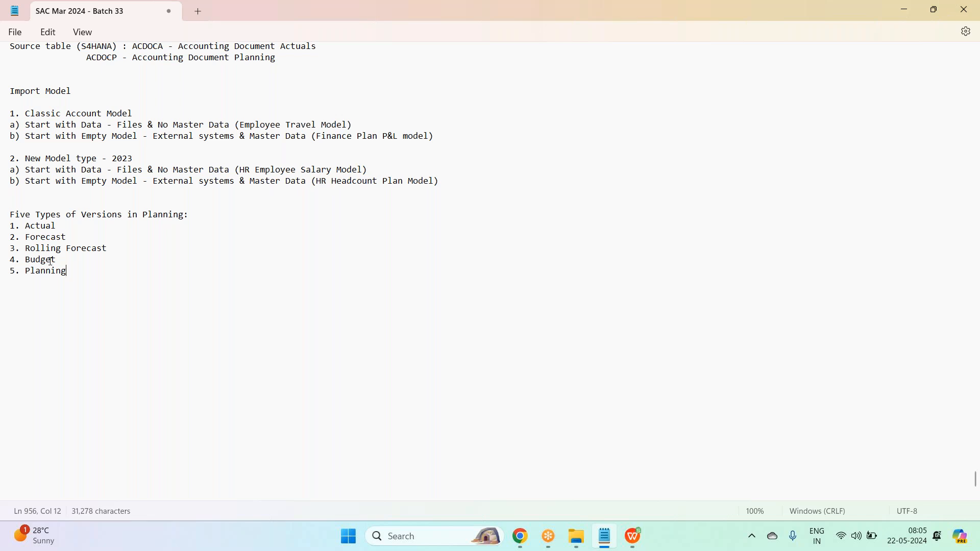
Step: Highlight the version types in the new list for review and save the notes file
left_click_drag(56, 260, 4, 238)
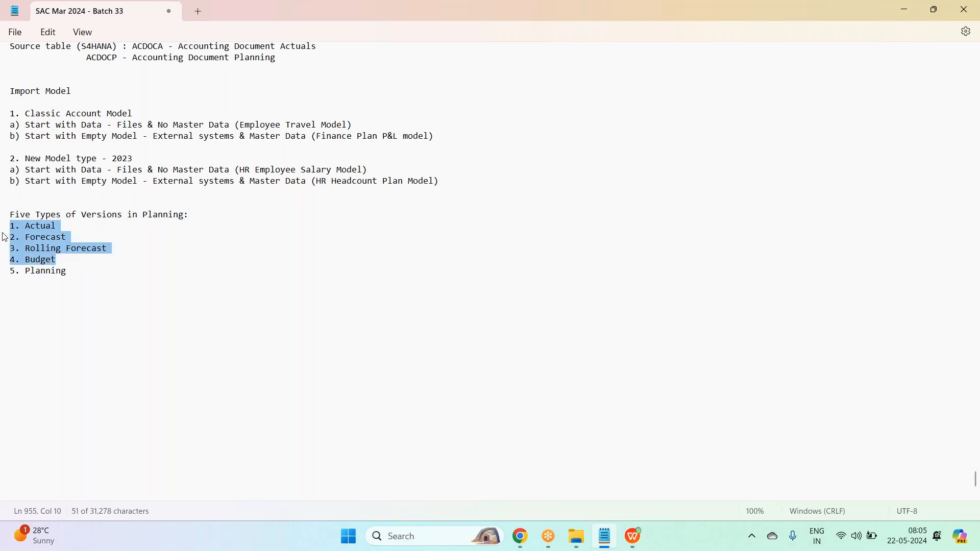
left_click(78, 254)
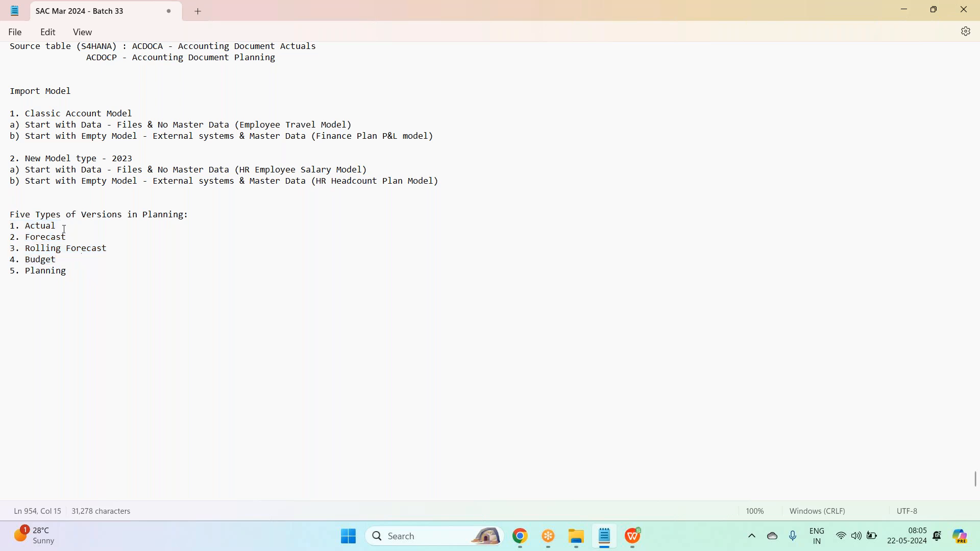
left_click_drag(68, 275, 28, 281)
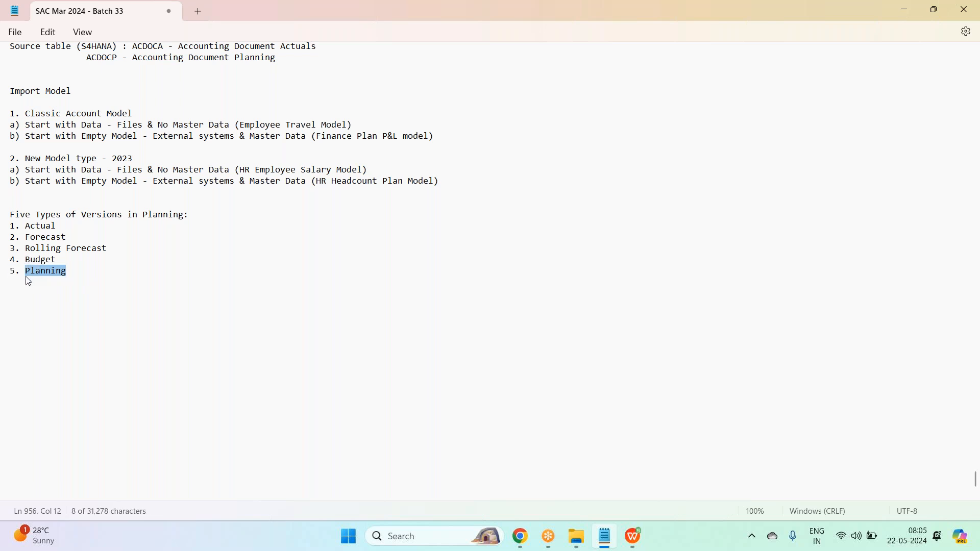
left_click(66, 271)
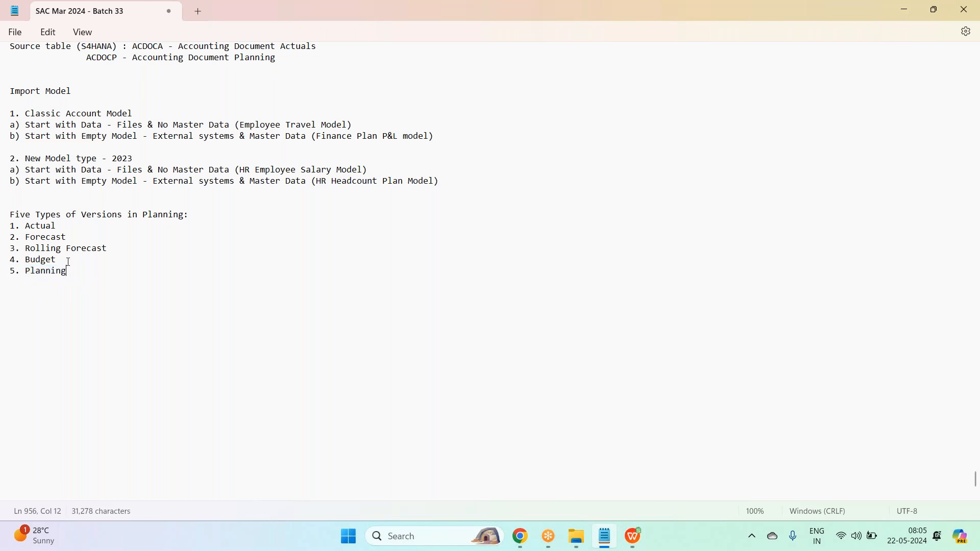
left_click(15, 31)
left_click(44, 124)
Step: Return to SAP Analytics Cloud and confirm the version mapping with Actual as category Actuals and Budget as category Budget
key("alt+Tab")
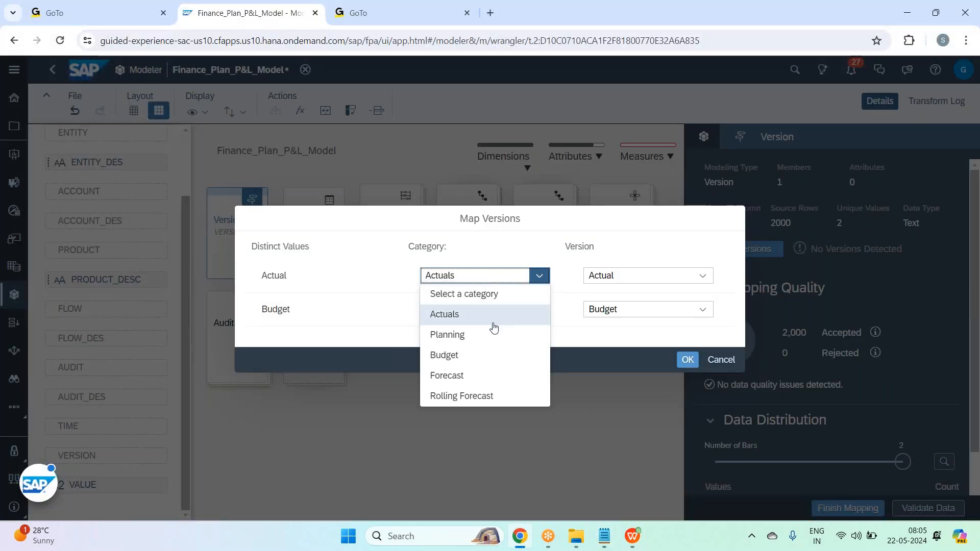
left_click(470, 253)
left_click(296, 277)
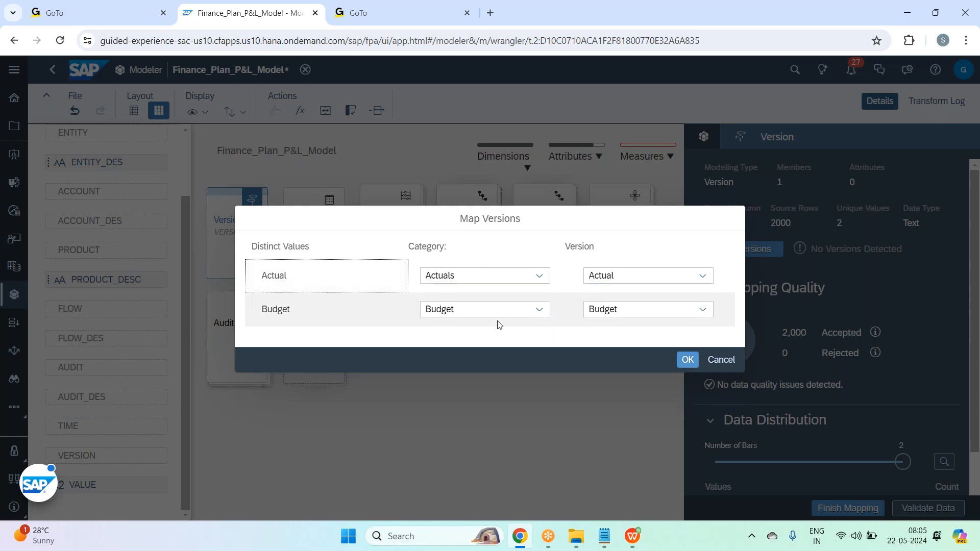
left_click(540, 310)
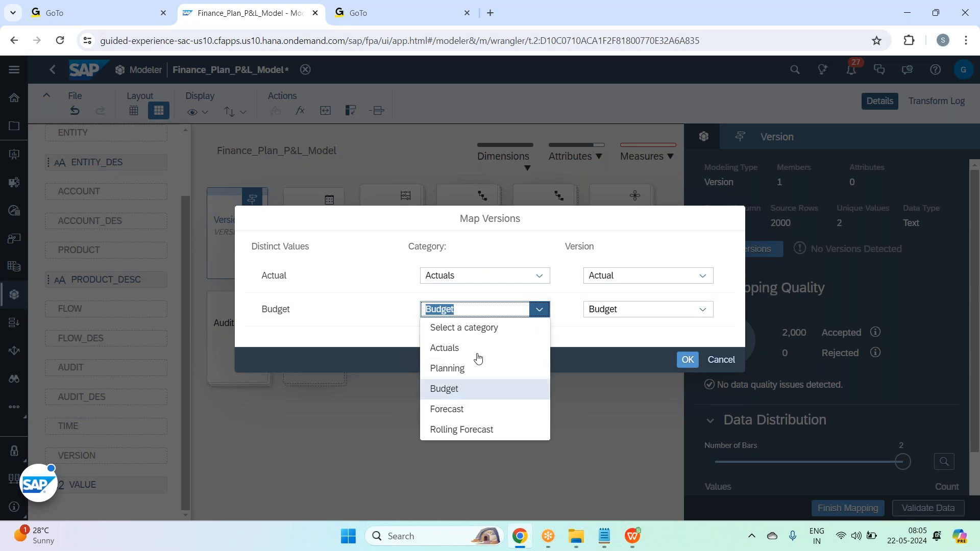
left_click(489, 246)
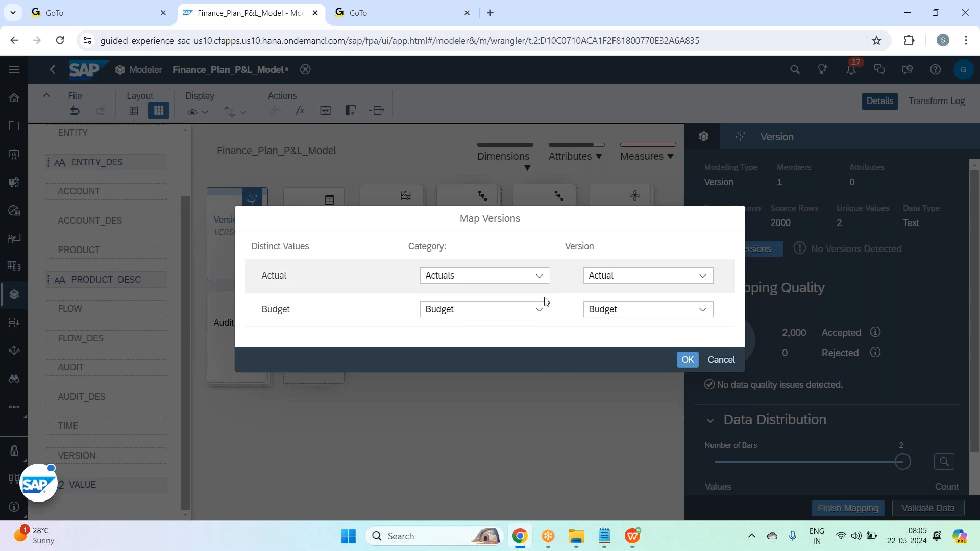
left_click(688, 359)
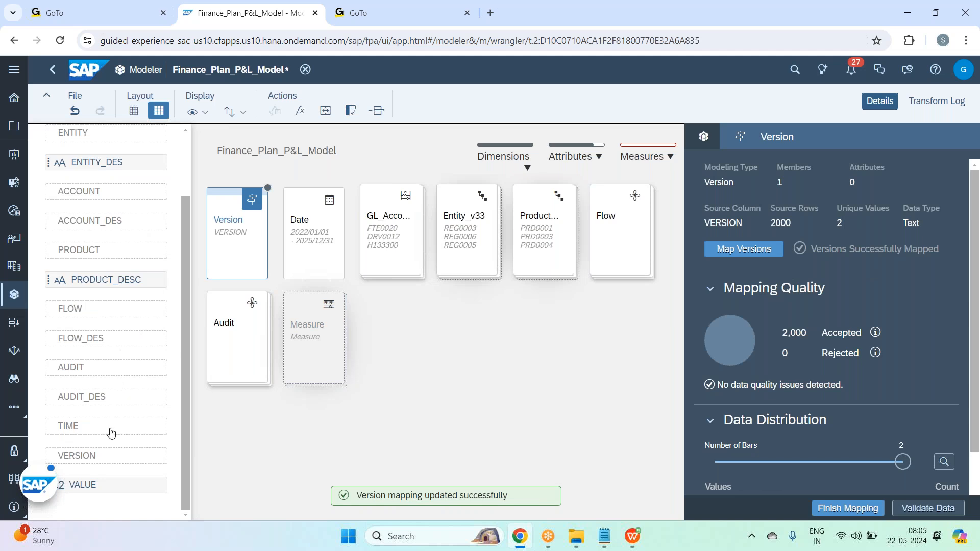
Step: Map the VALUE column to the Measure and review the source columns of Financial Plan_V2.xlsx
left_click_drag(104, 484, 314, 339)
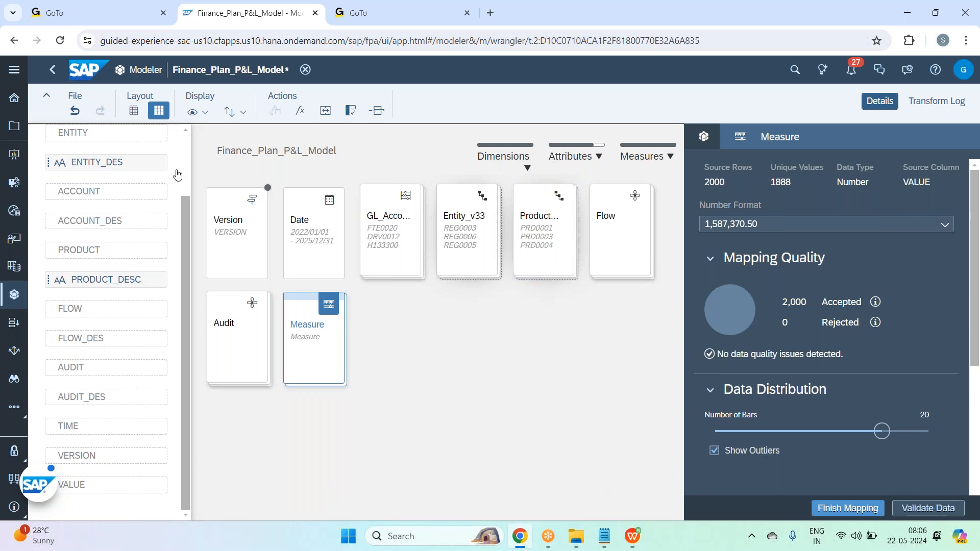
scroll(185, 165, "up", 3)
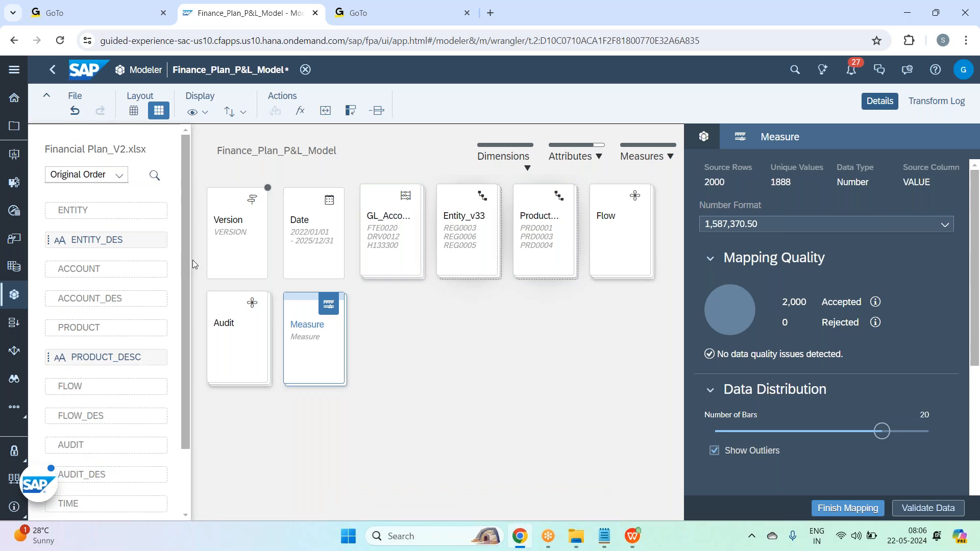
Step: Validate the mapped data, then finish the mapping to import it into the model
left_click(929, 509)
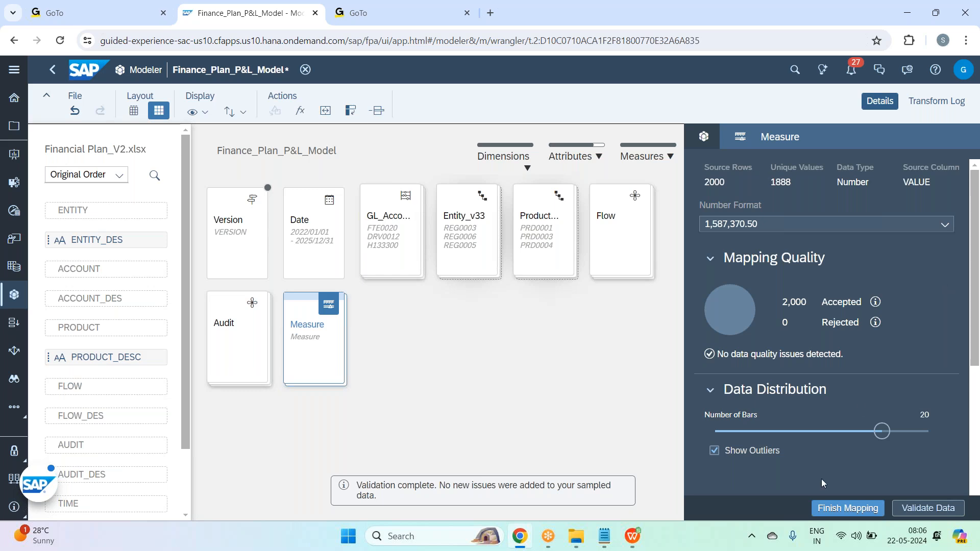
left_click(845, 507)
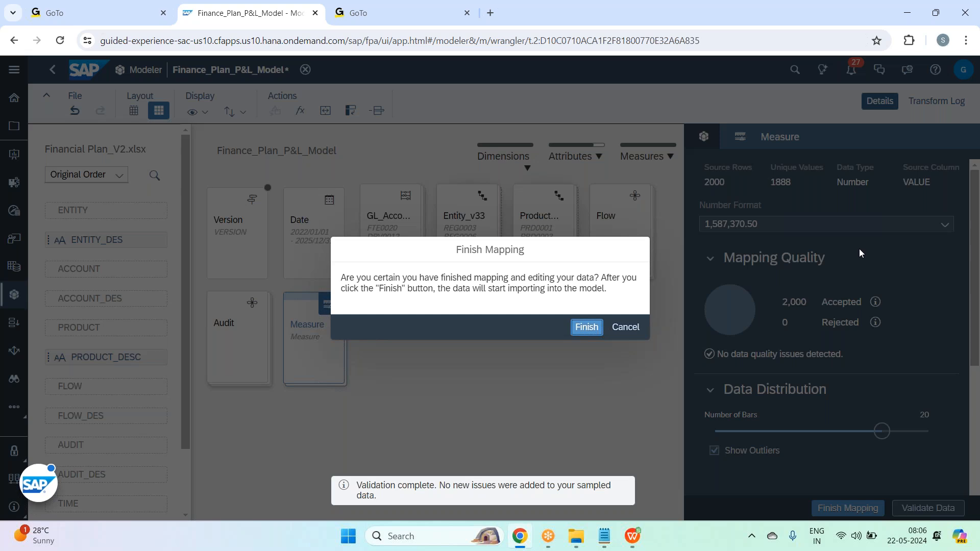
left_click(587, 327)
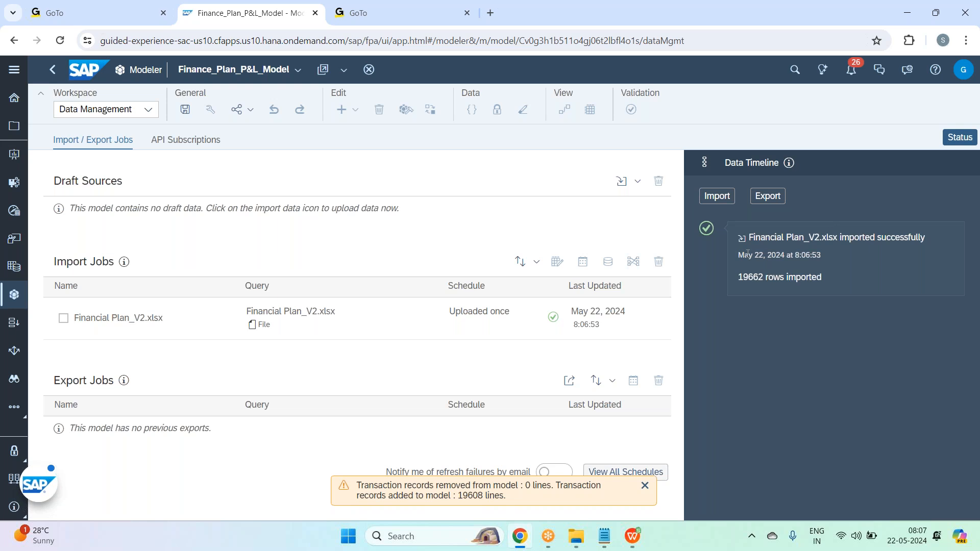
Step: Hide the import status timeline, then check the schedule settings of the Financial Plan_V2.xlsx import job and close them
left_click(960, 138)
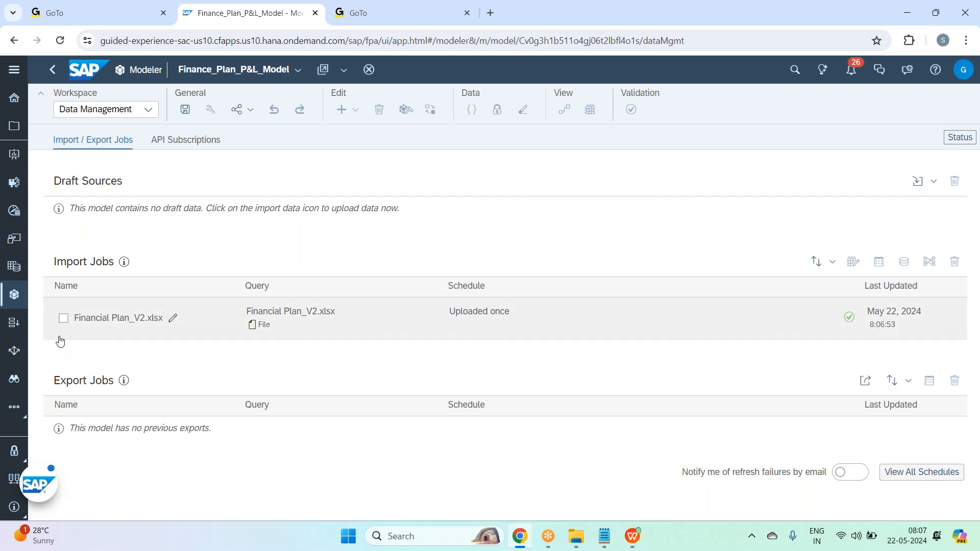
left_click(63, 321)
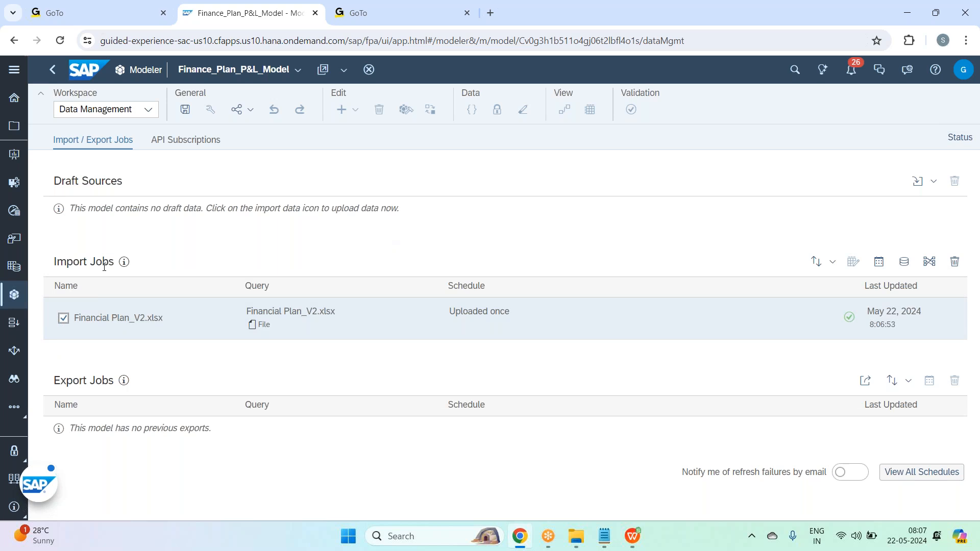
left_click(880, 266)
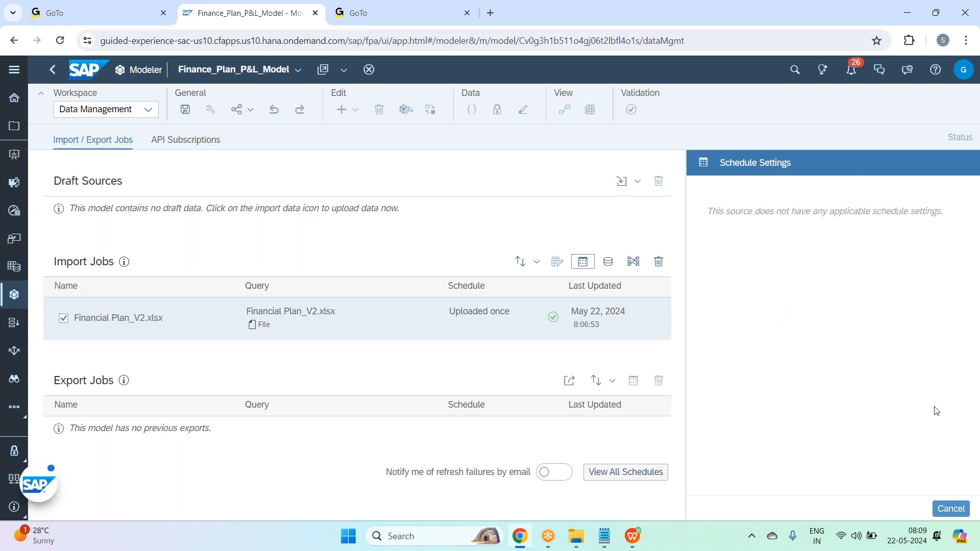
left_click(957, 511)
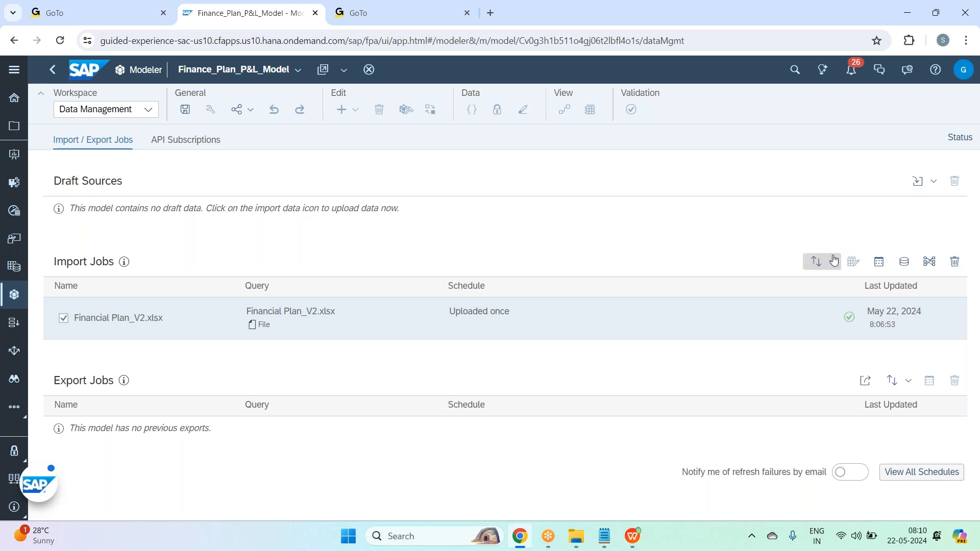
Step: Switch to the Model Structure workspace, hide the model details, and review the Entity_v33 members before returning to the structure
left_click(141, 109)
left_click(138, 129)
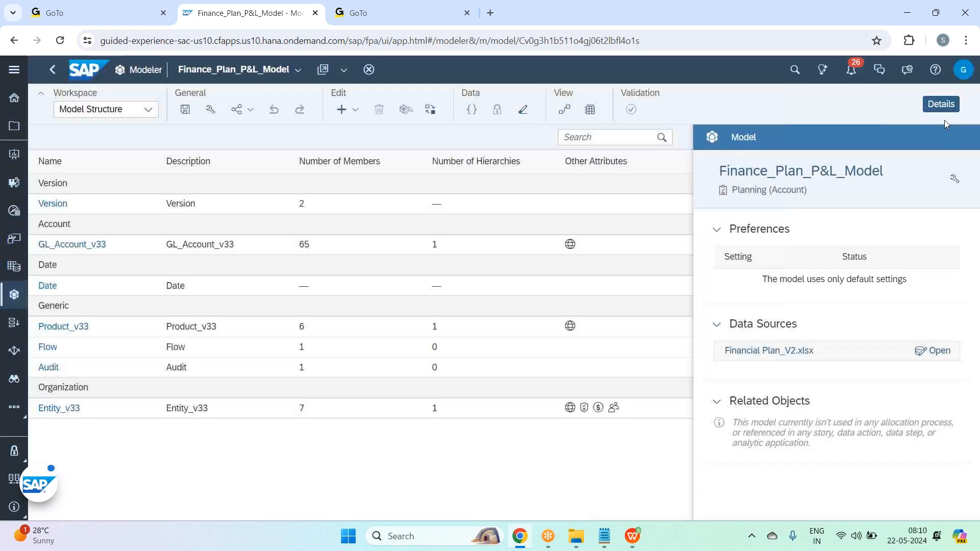
left_click(941, 106)
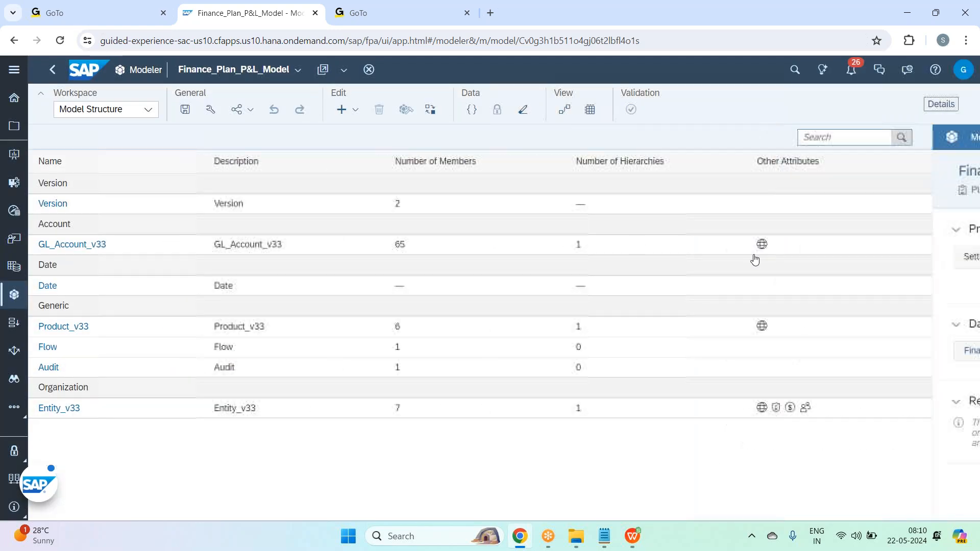
left_click(62, 411)
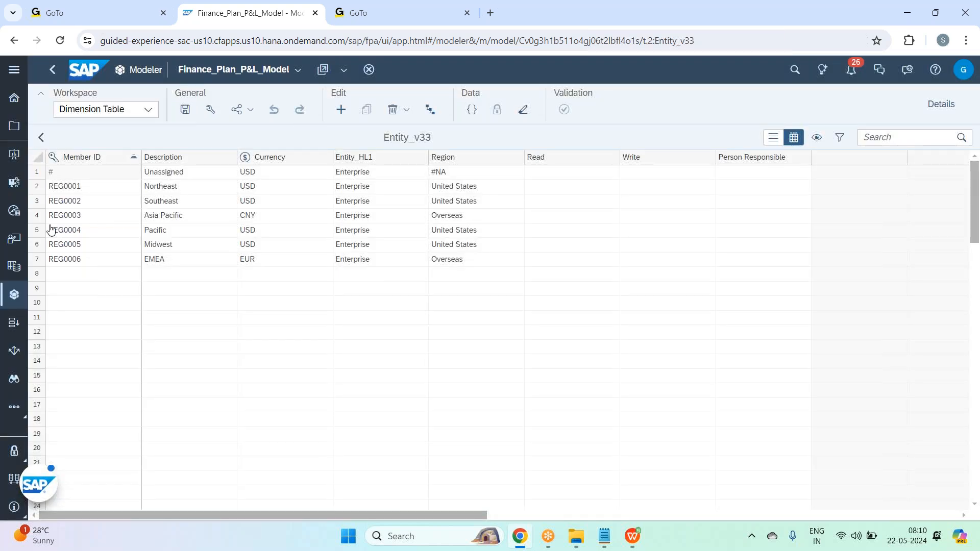
left_click(43, 138)
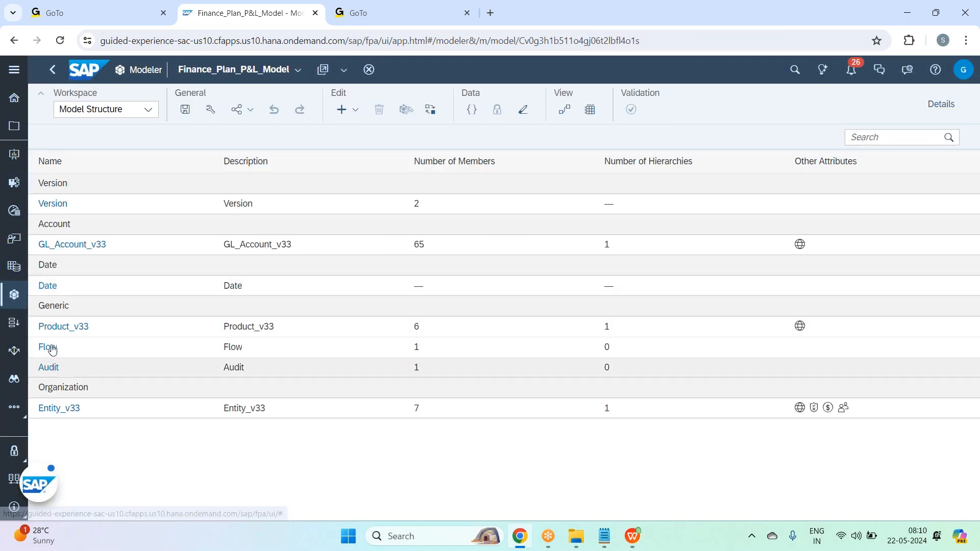
Step: Display the model's data foundation and examine the first record's account, product and value columns for the Actual version
left_click(596, 113)
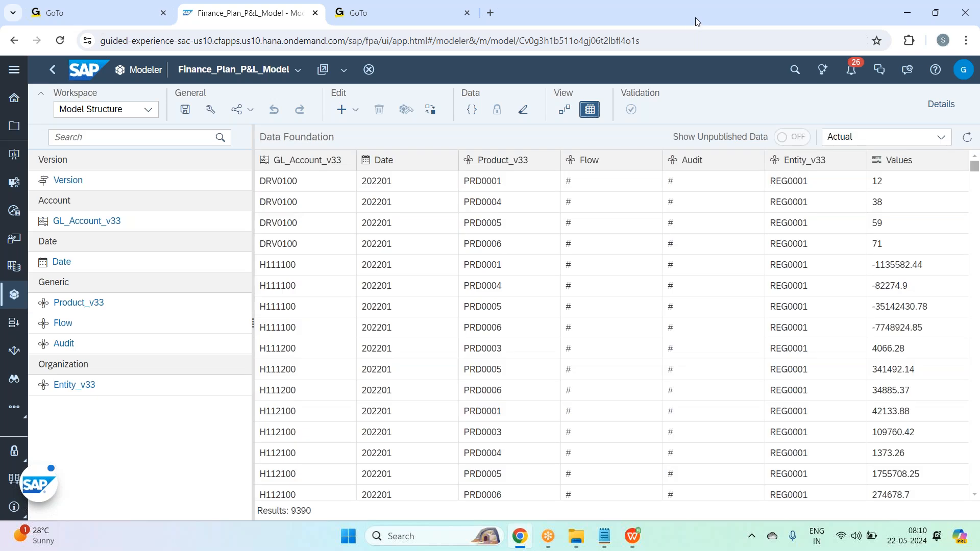
left_click(895, 185)
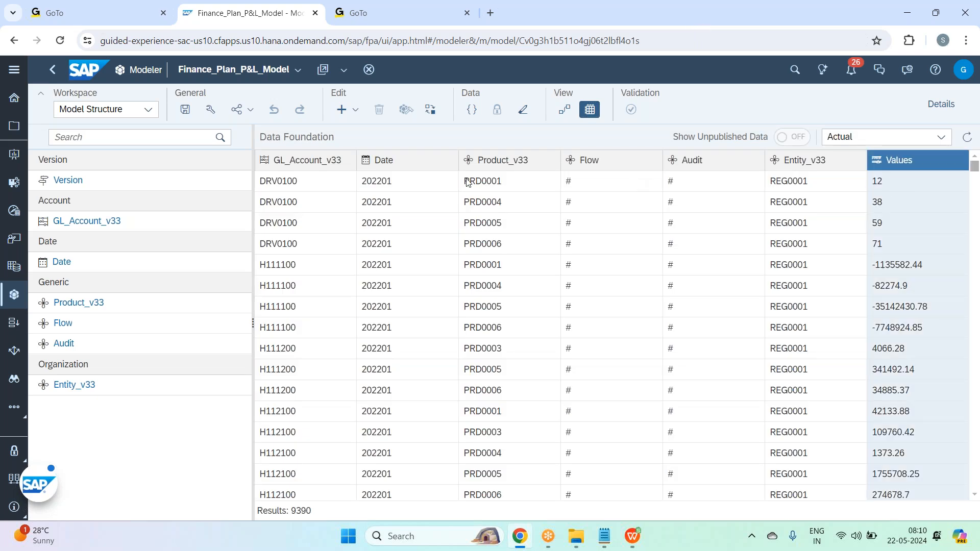
left_click(303, 185)
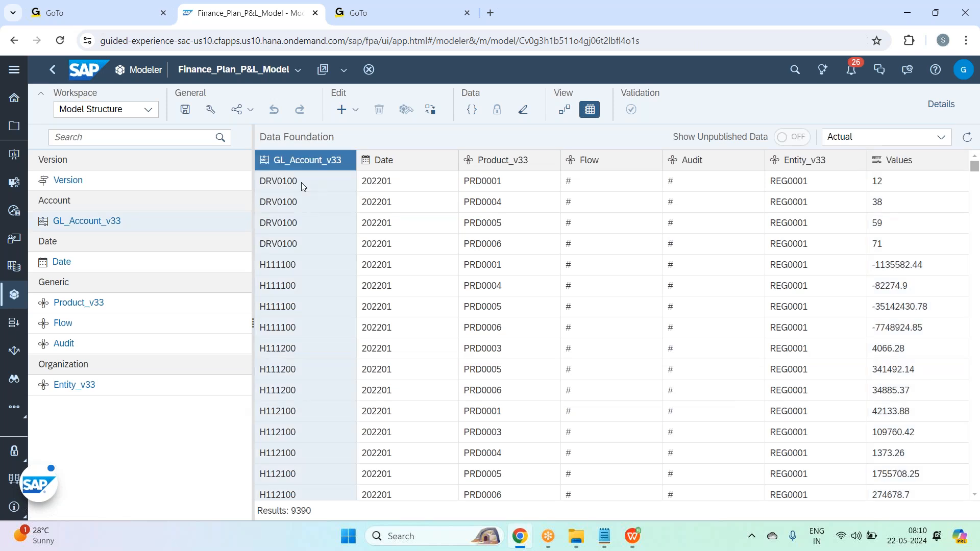
left_click(502, 197)
left_click(917, 187)
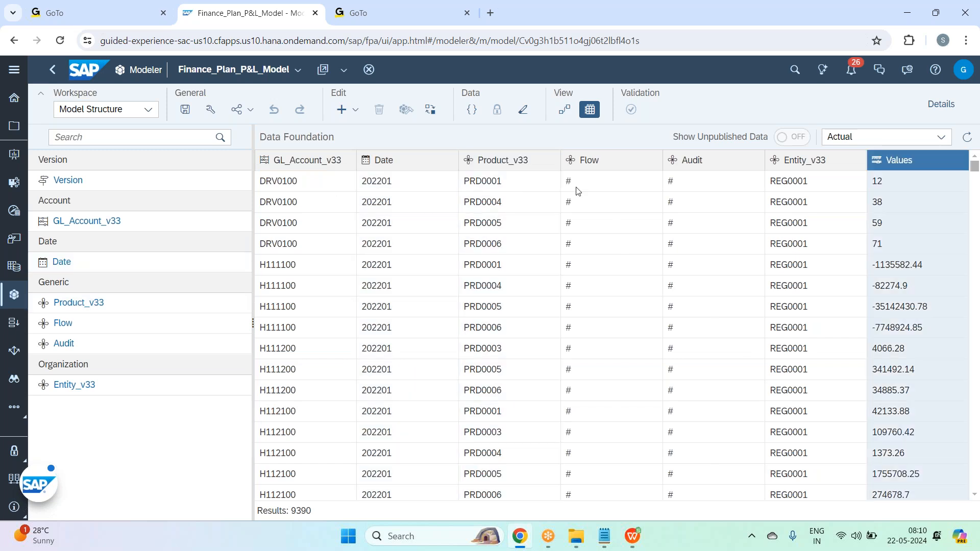
left_click(703, 20)
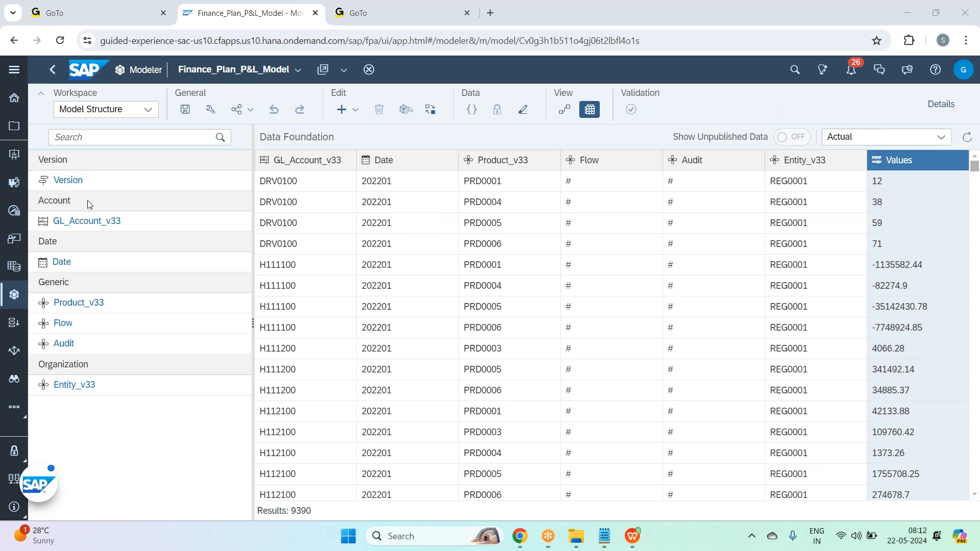
Step: Examine the GL_Account_v33 member IDs and descriptions, including DRV0020 and DRV0010, and return to the data foundation
left_click(87, 221)
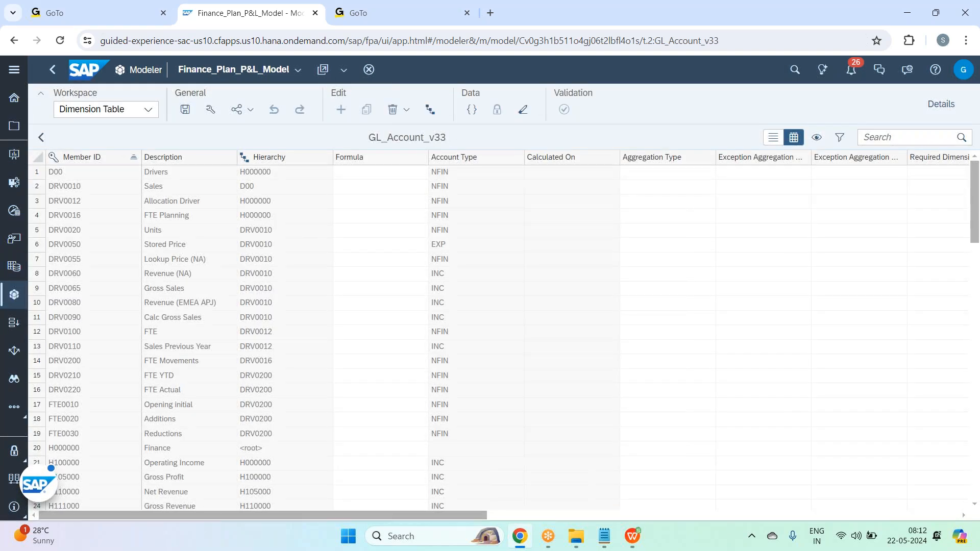
left_click(100, 217)
left_click(219, 224)
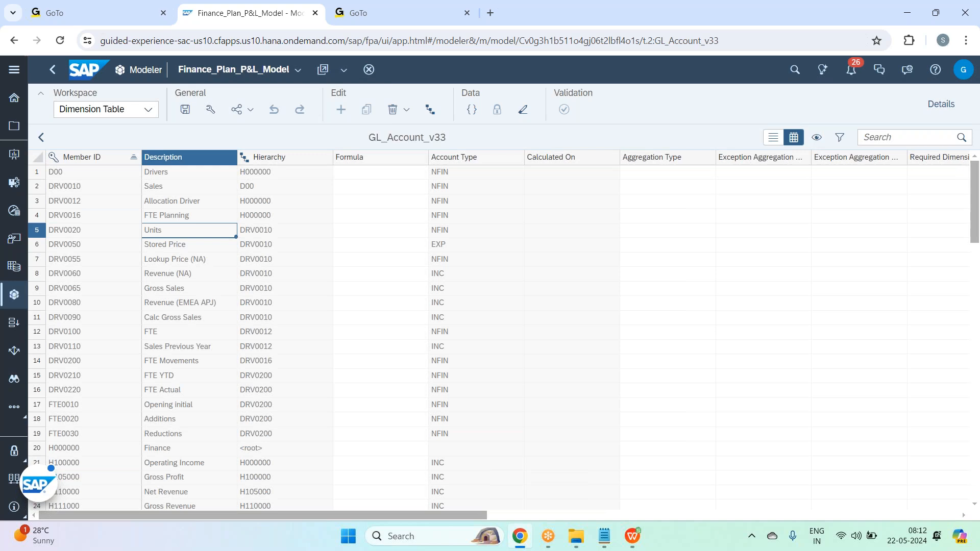
left_click(80, 233)
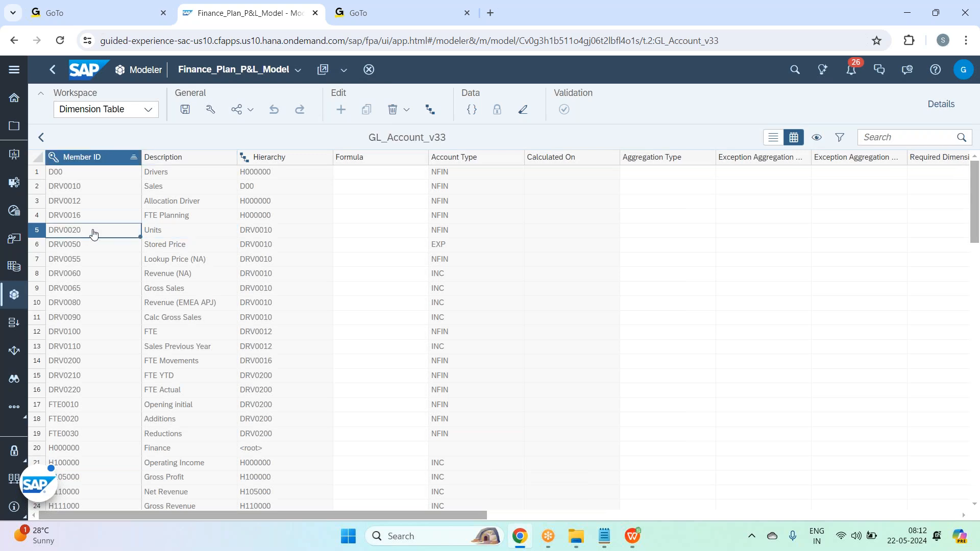
left_click(85, 187)
left_click(172, 188)
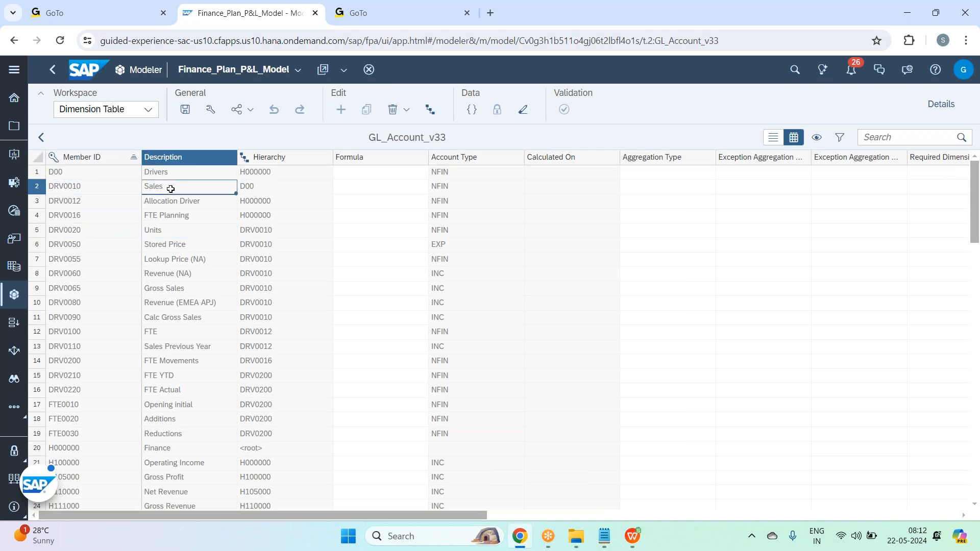
left_click(70, 192)
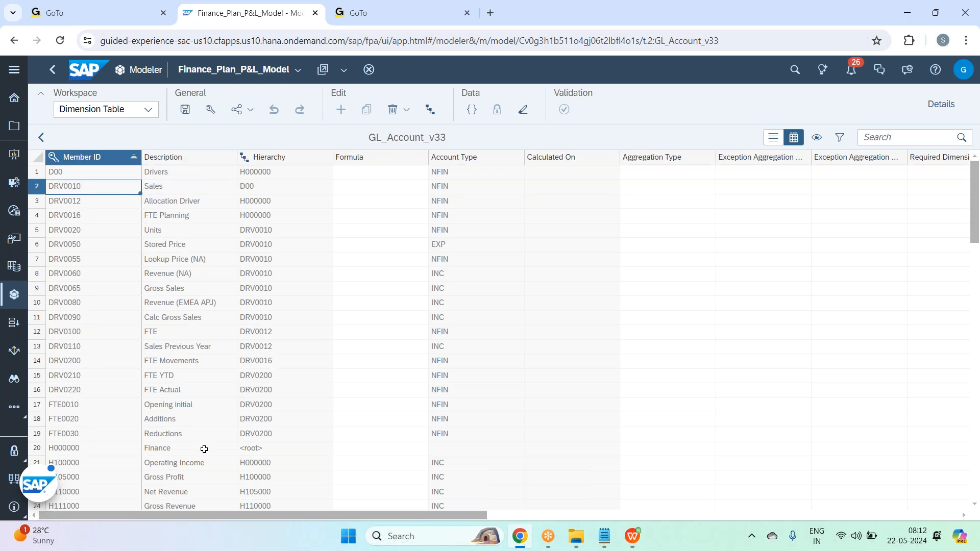
left_click(728, 20)
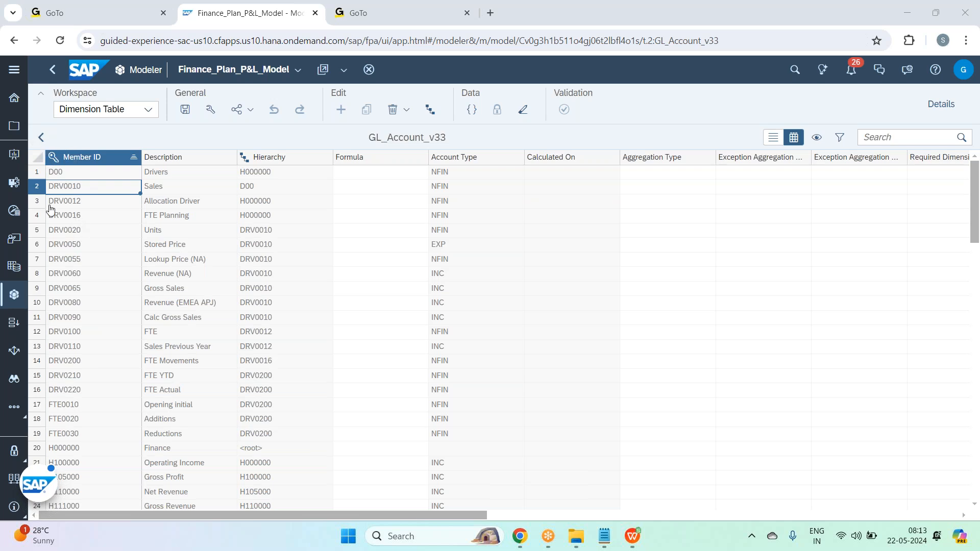
left_click(45, 138)
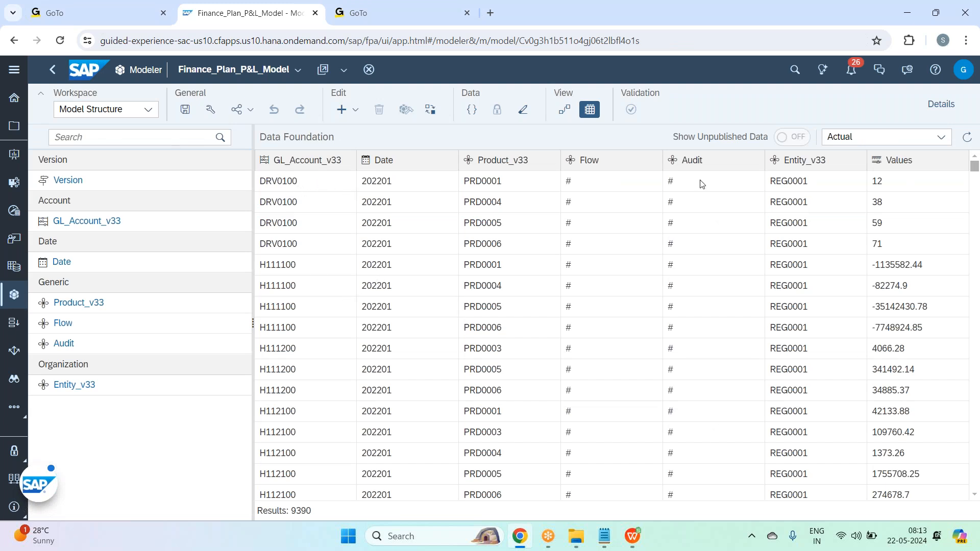
Step: Examine the first H111100 record across its value, account, product, entity and date columns
left_click(908, 267)
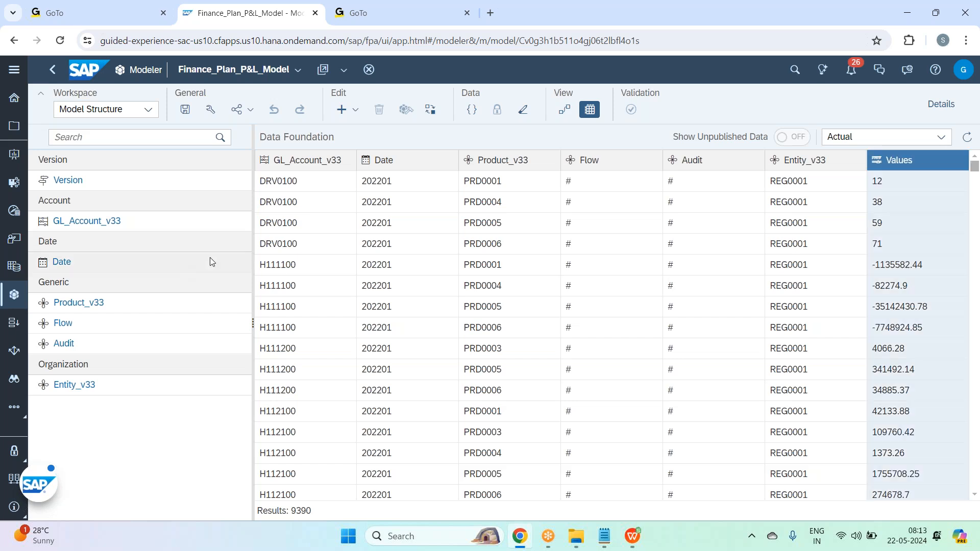
left_click(310, 266)
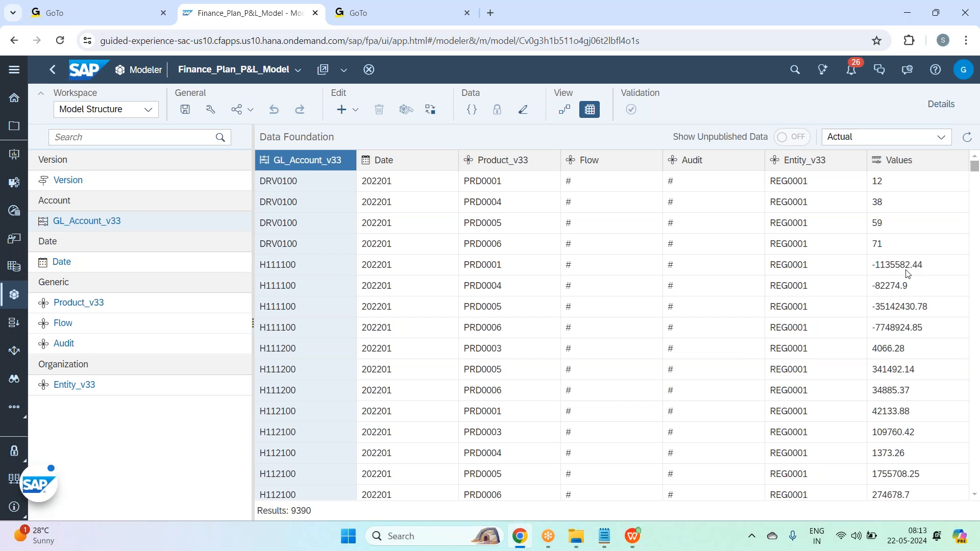
left_click(508, 268)
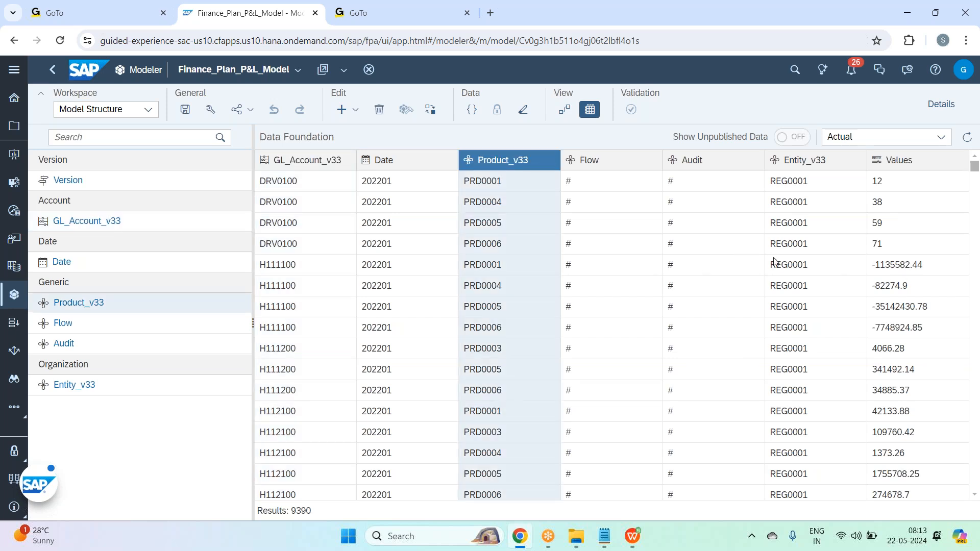
left_click(424, 273)
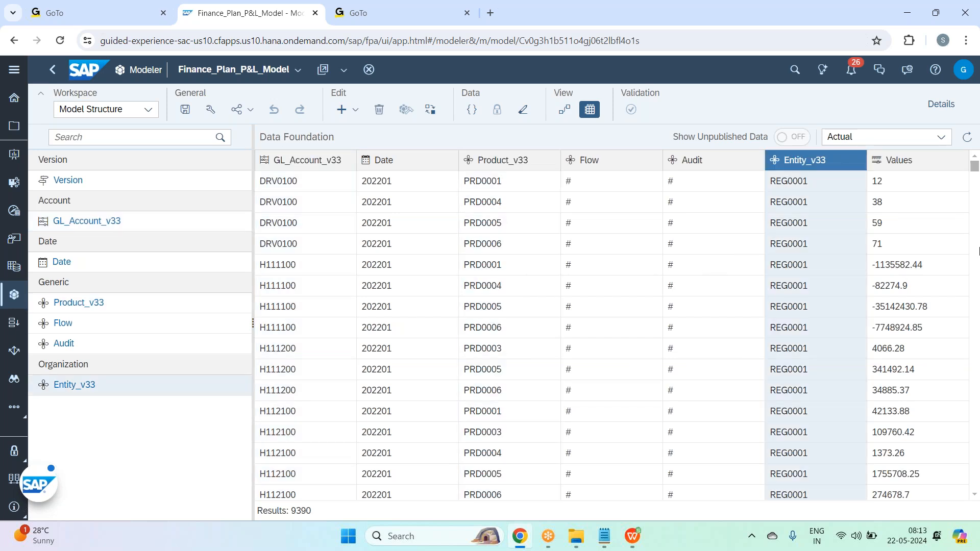
Step: Show the fact data for the Budget version, then switch the data foundation back to Actual
left_click(950, 141)
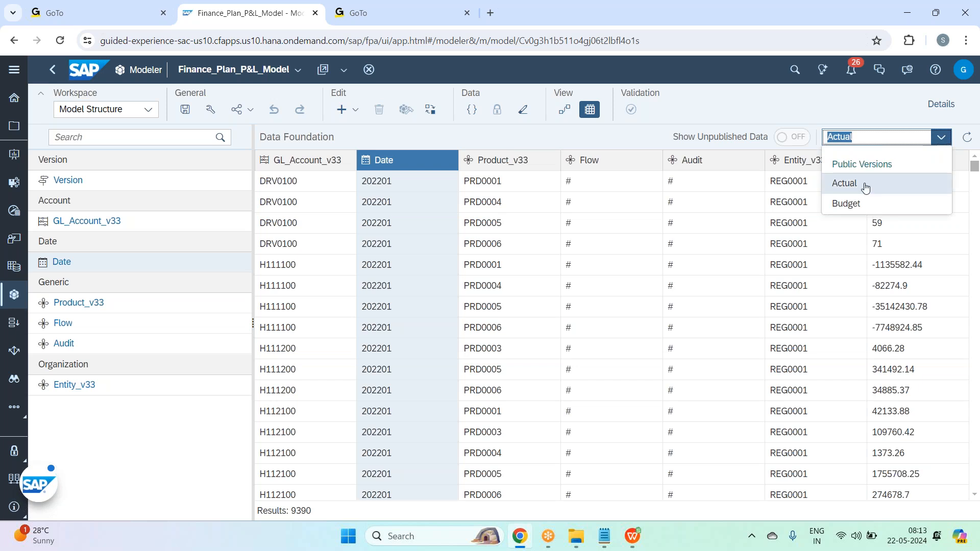
left_click(905, 267)
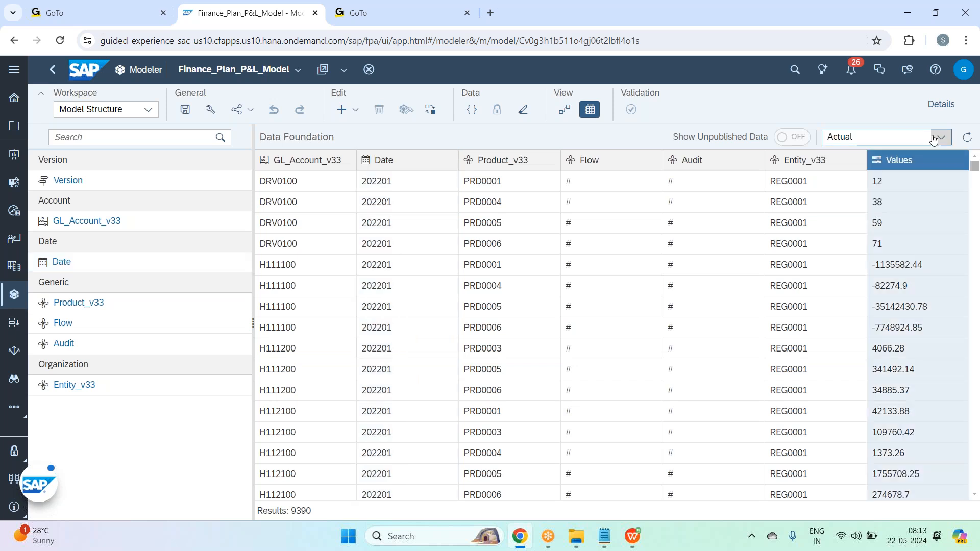
left_click(941, 137)
left_click(863, 202)
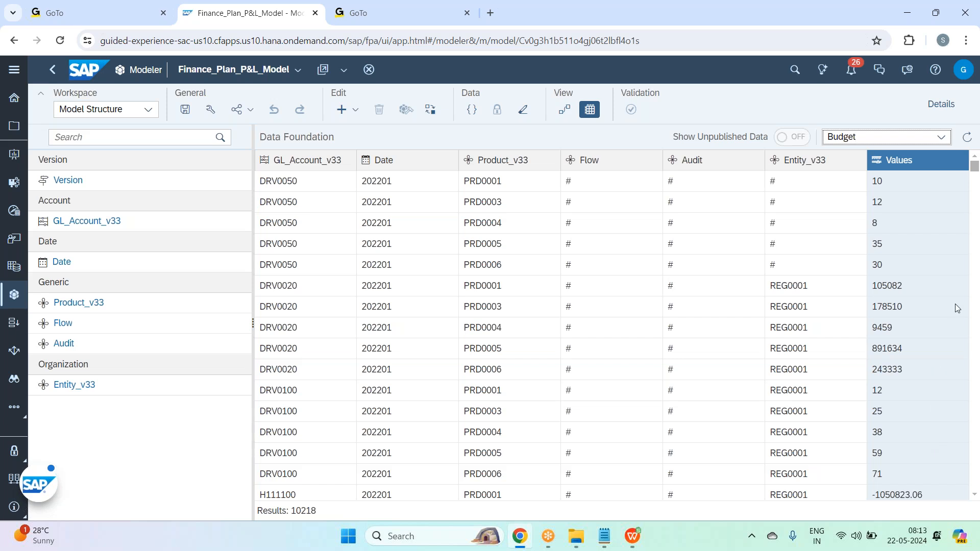
left_click(941, 136)
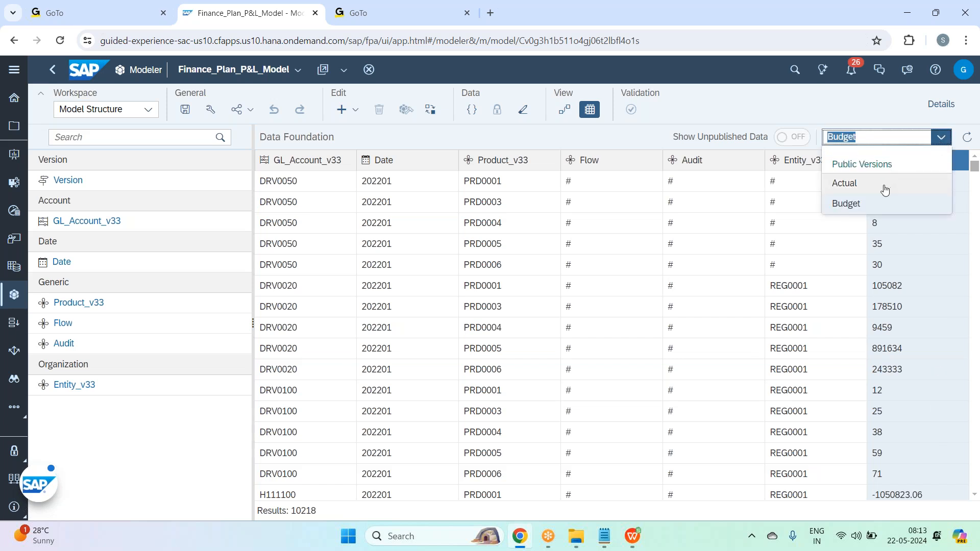
key("Return")
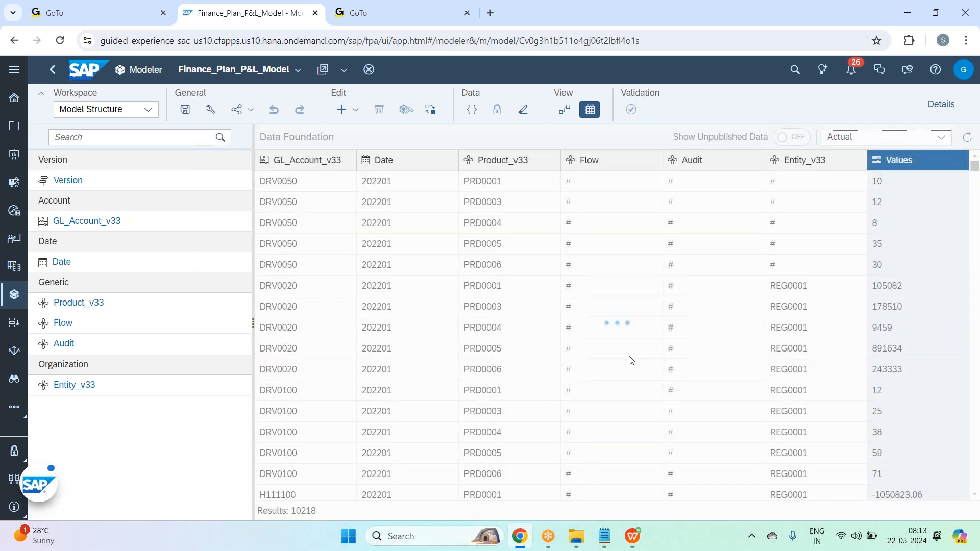
Step: Leave the data foundation view, then review the Version members and the GL_Account_v33 dimension table
left_click(590, 110)
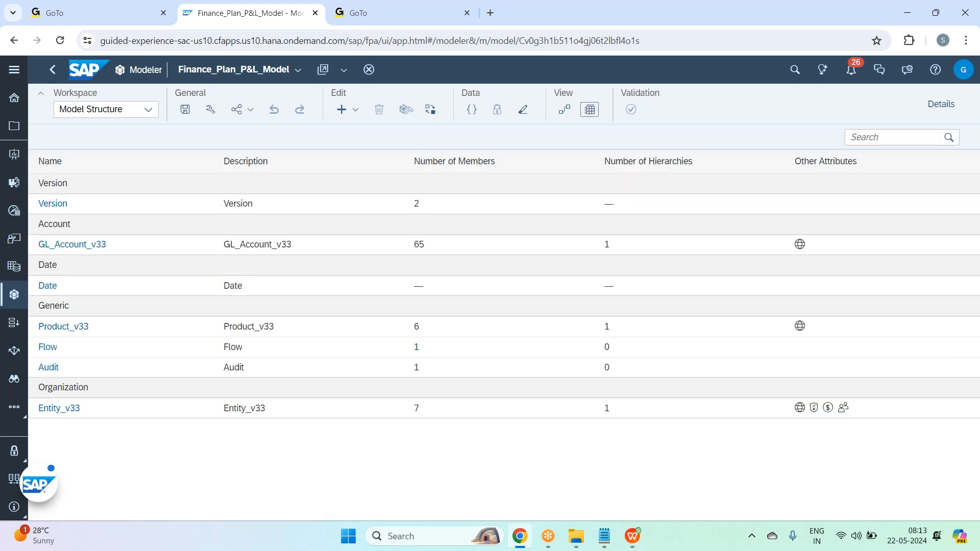
left_click(47, 207)
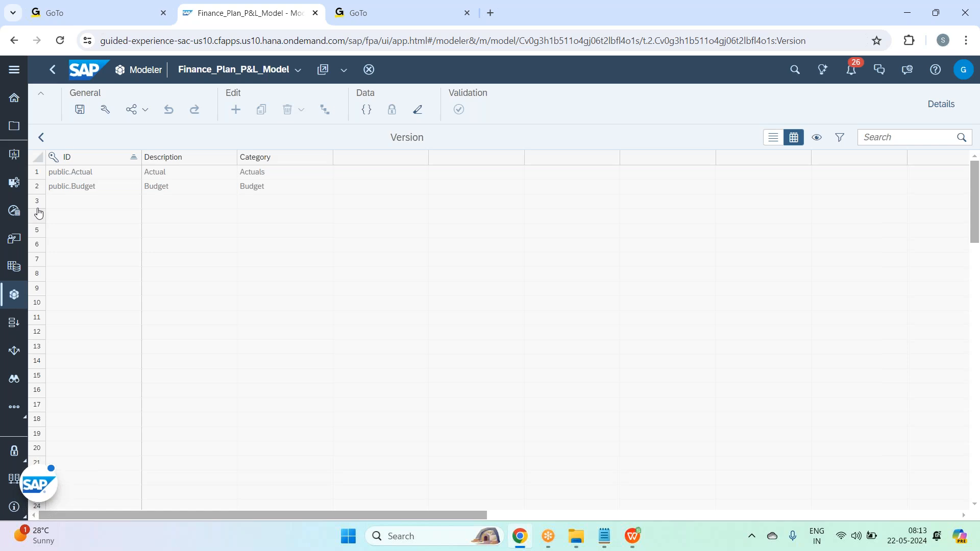
left_click(41, 138)
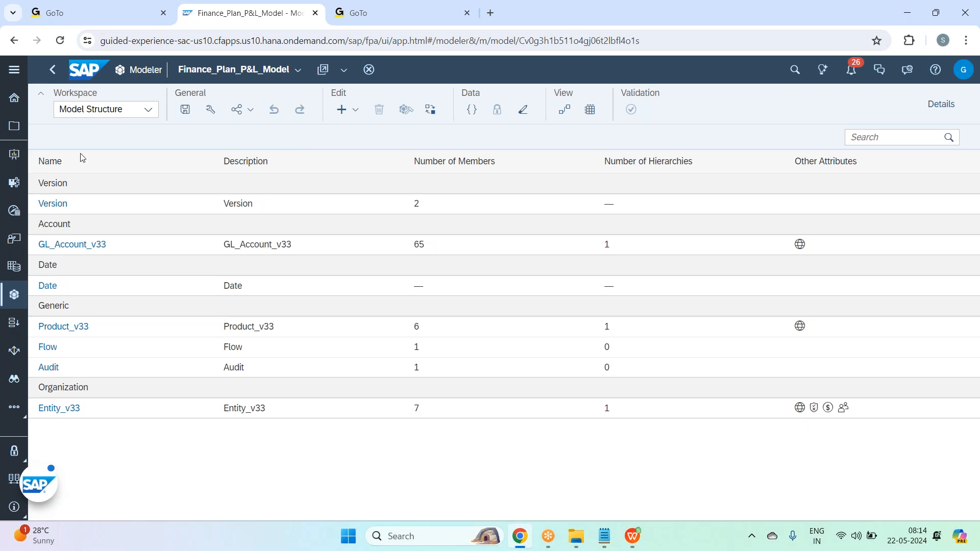
left_click(63, 244)
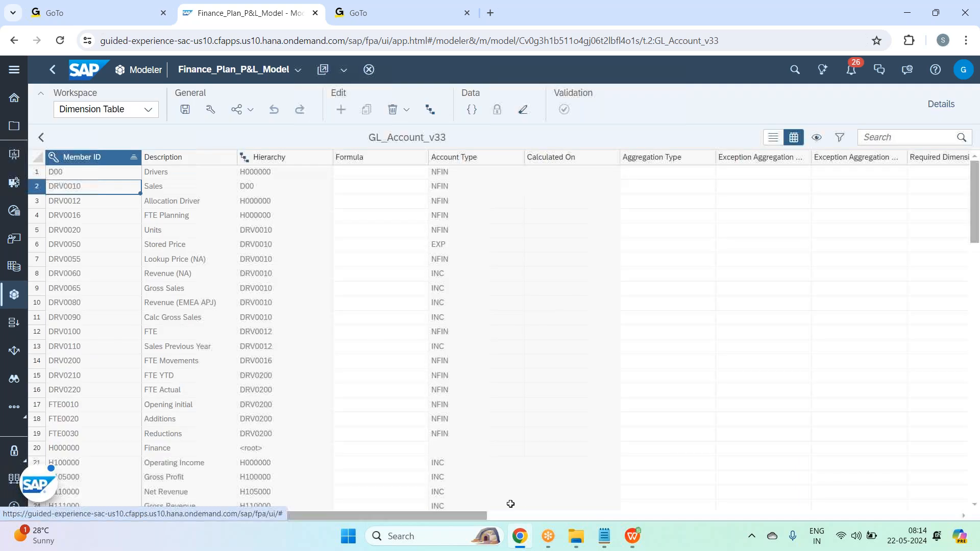
Step: Open the SAC Feb 2024 - Batch 32 notes from the Session Notes folder and examine the financial planning, version and currency conversion sections
left_click(604, 538)
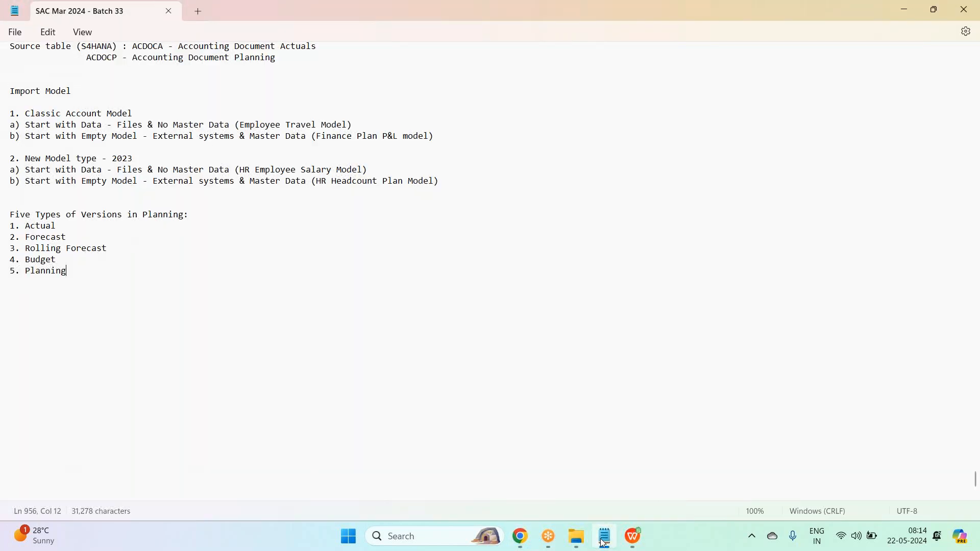
left_click(576, 537)
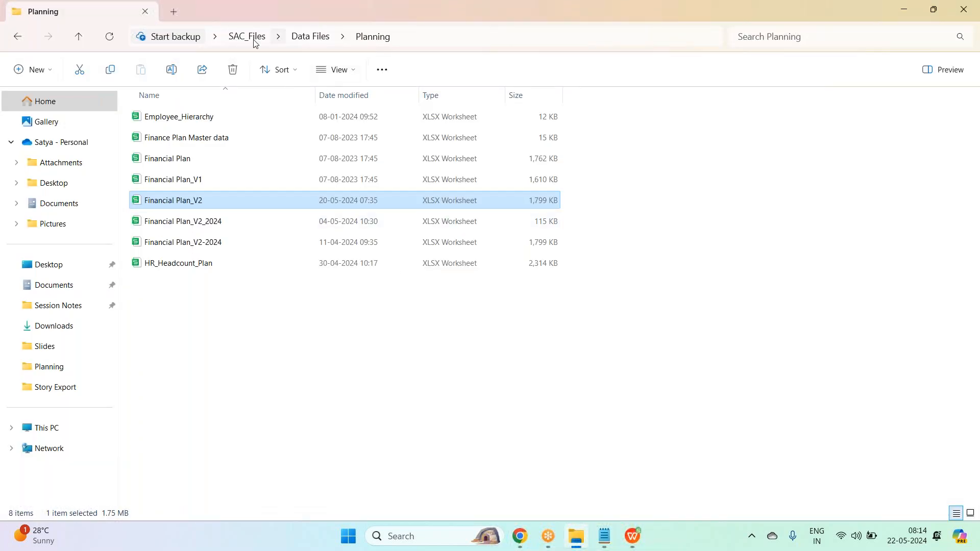
left_click(236, 38)
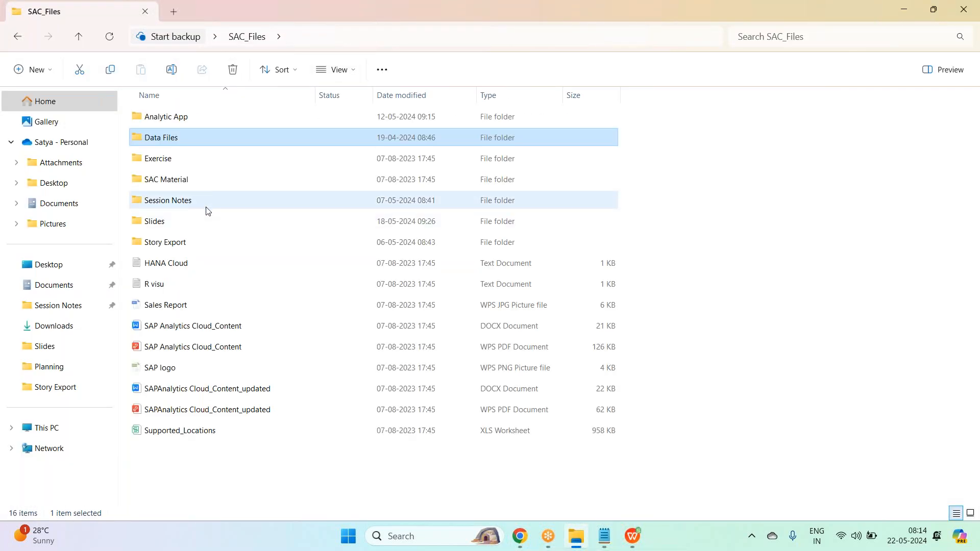
double_click(208, 209)
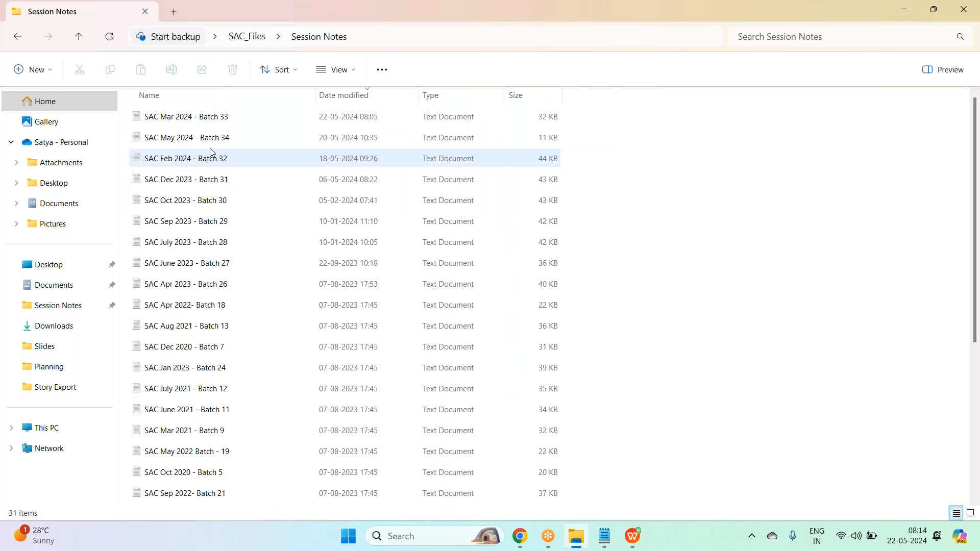
double_click(210, 165)
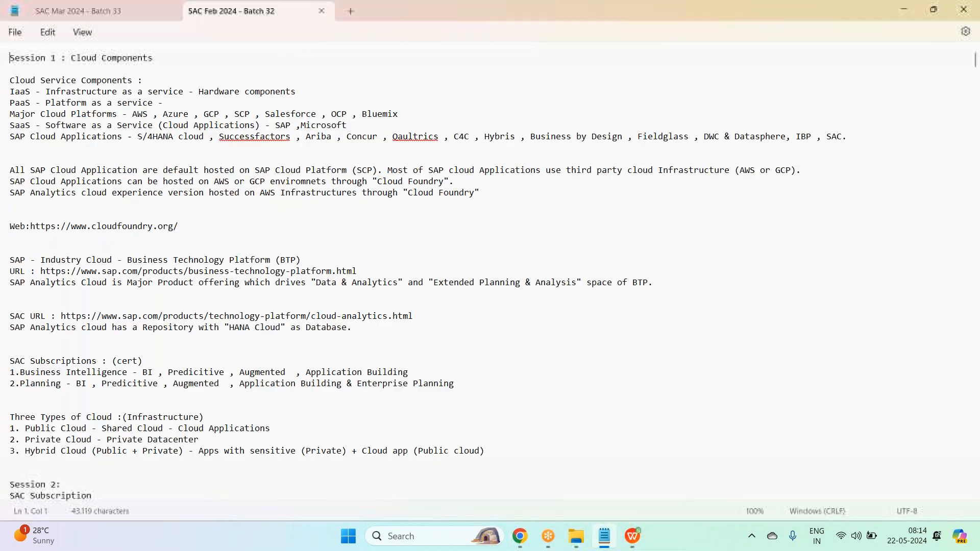
scroll(251, 206, "down", 8)
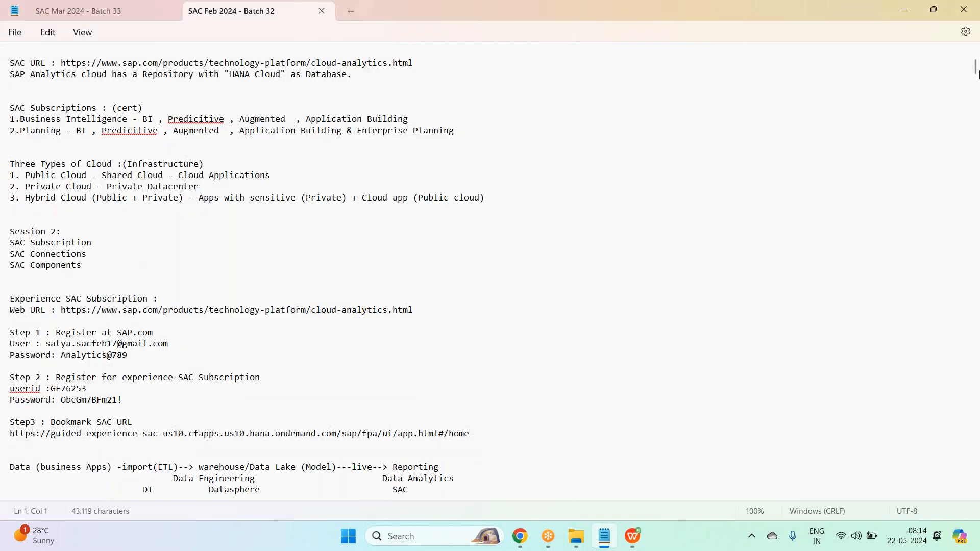
left_click_drag(975, 68, 973, 480)
scroll(490, 271, "down", 20)
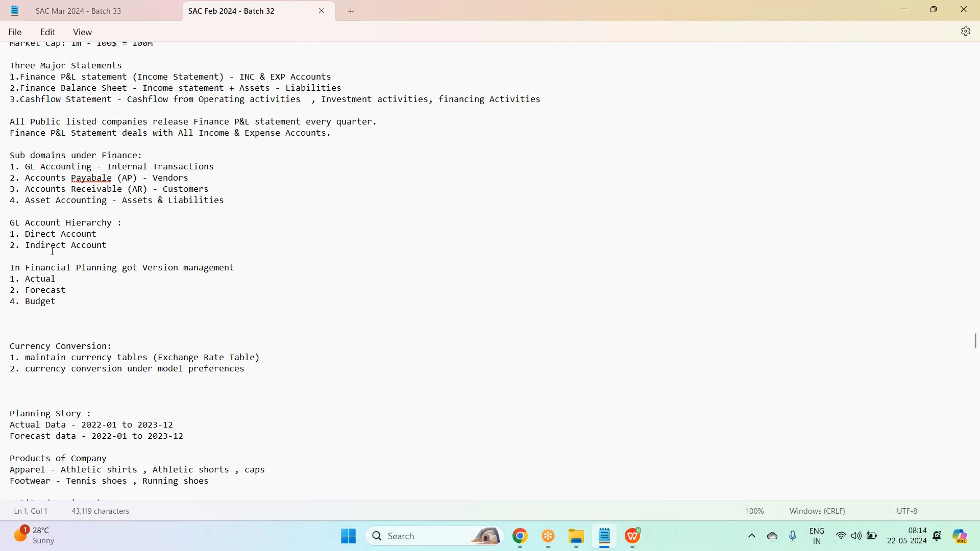
scroll(53, 251, "down", 4)
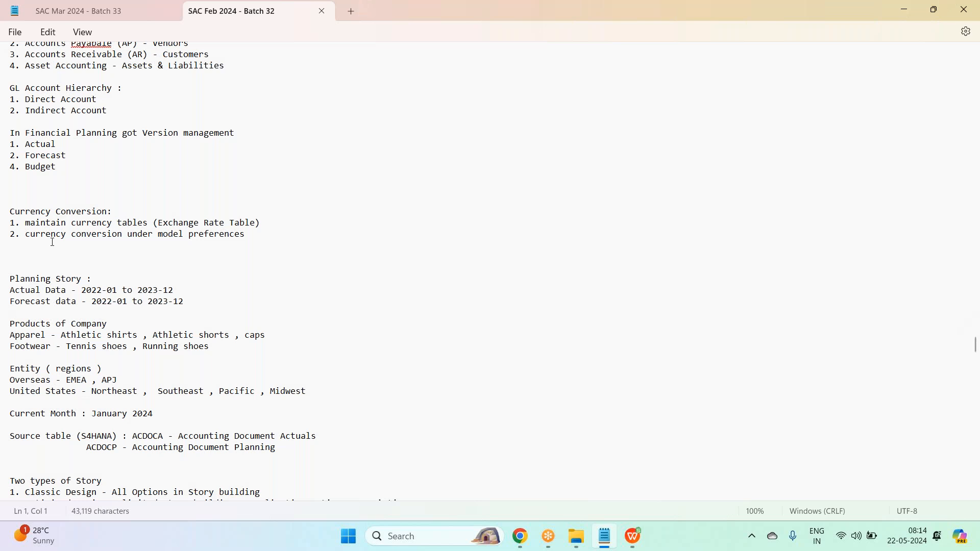
Step: Return to the SAC Mar 2024 - Batch 33 notes and review the import model types and planning versions
left_click(576, 536)
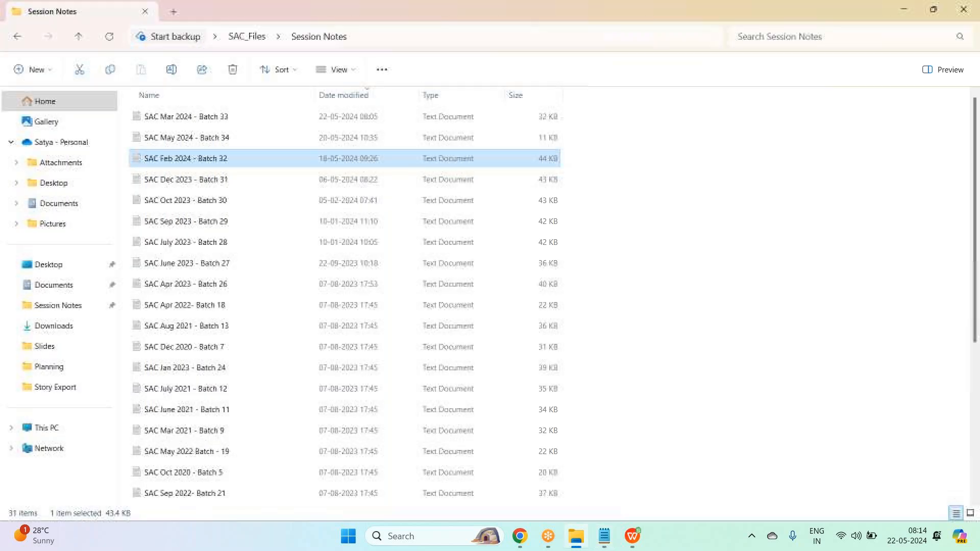
left_click(604, 536)
left_click(114, 14)
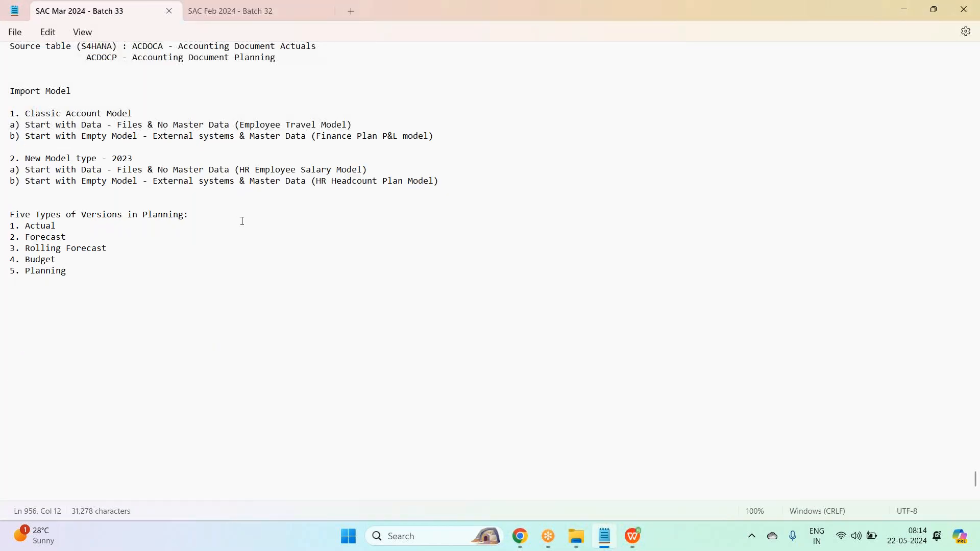
scroll(242, 219, "up", 3)
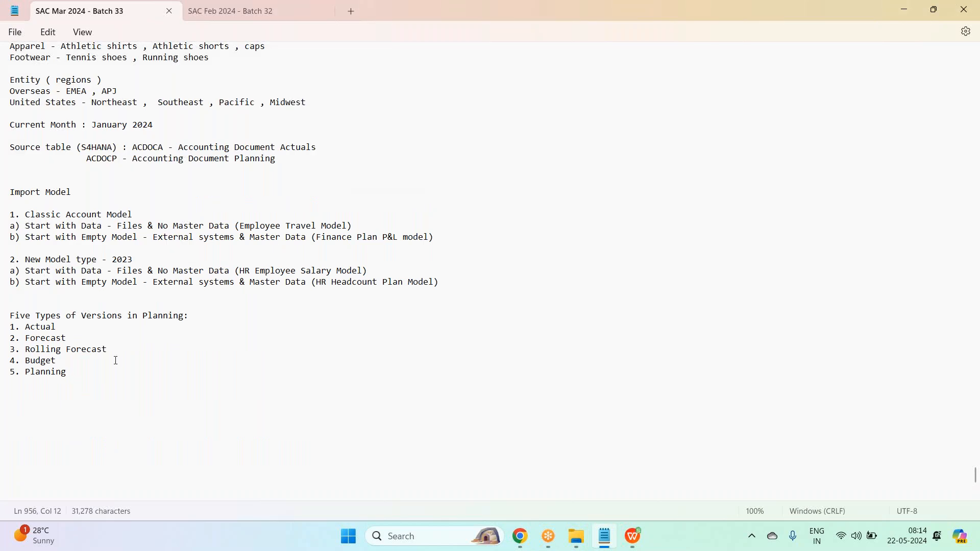
key("alt+Tab")
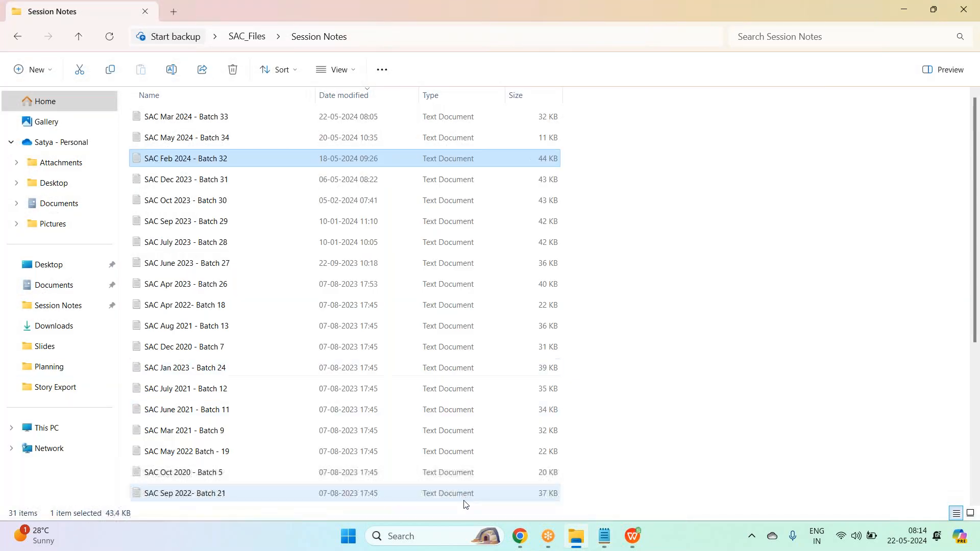
Step: Switch back to SAP Analytics Cloud and review the GL_Account_v33 hierarchy with the D00 Drivers node expanded, returning to the member table
left_click(633, 536)
left_click(519, 535)
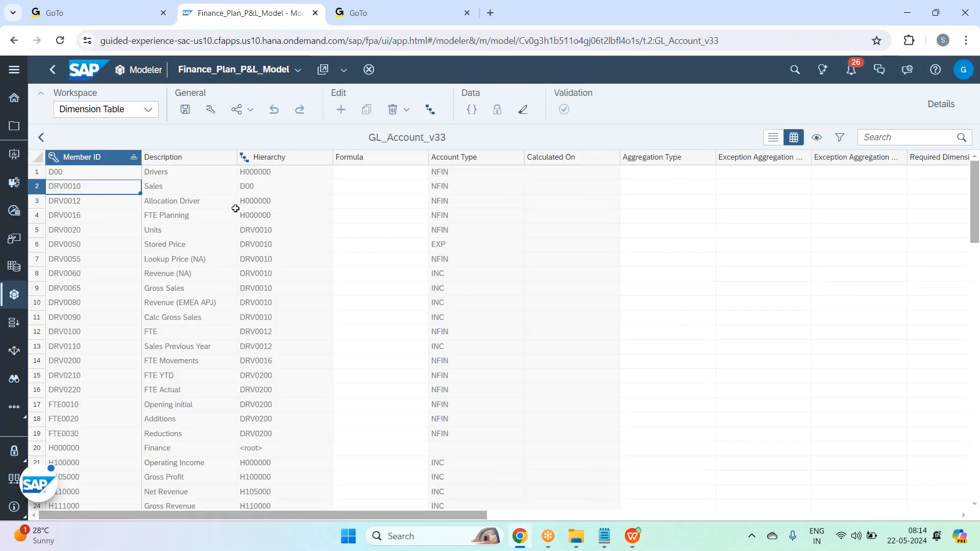
left_click(429, 113)
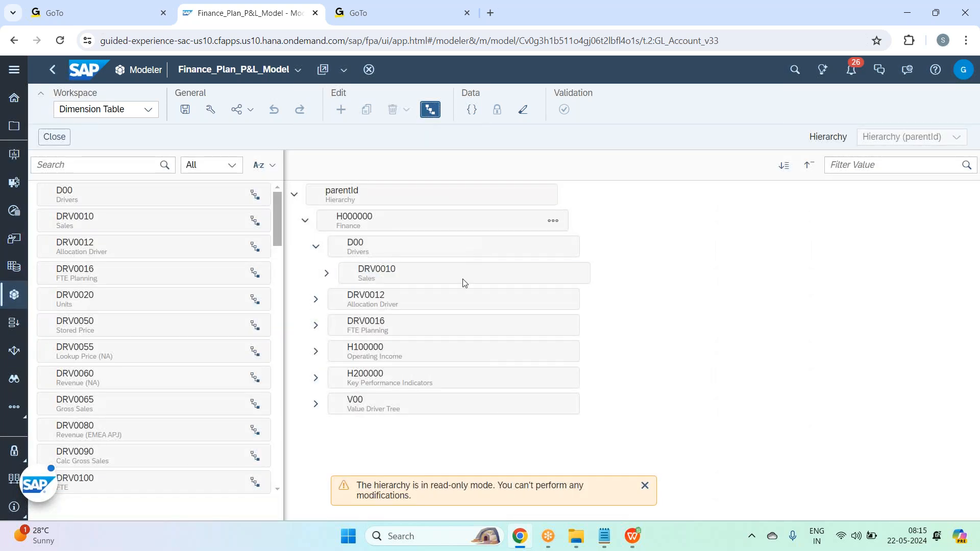
left_click(316, 246)
left_click(430, 110)
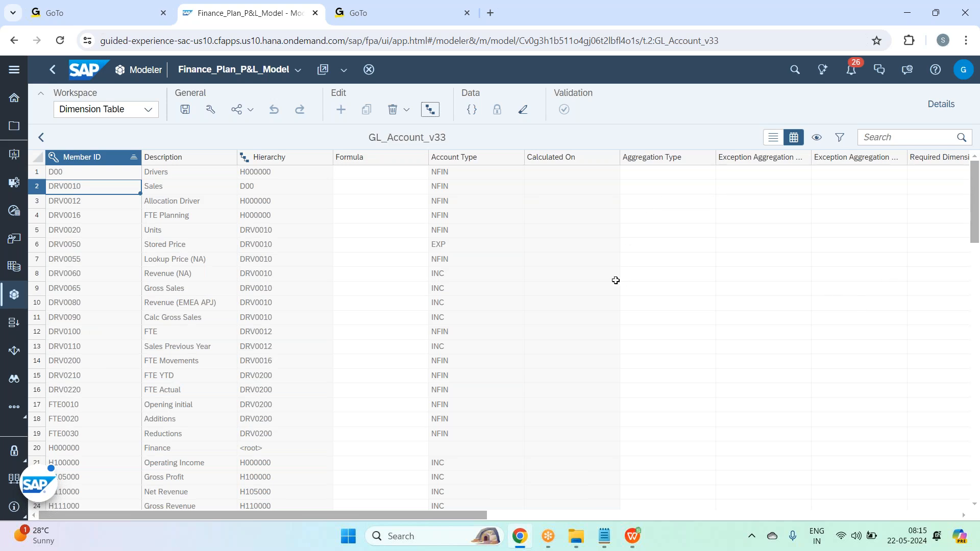
Step: Check the Account - Master Data sheet of Financial Plan_V2 and set the aggregation type of member D00 (Drivers) to None
left_click(672, 174)
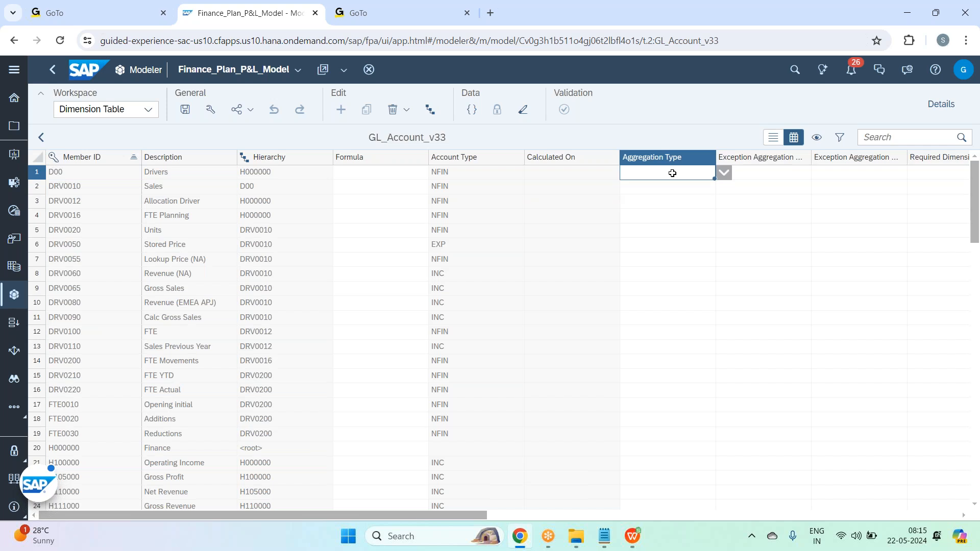
left_click(633, 526)
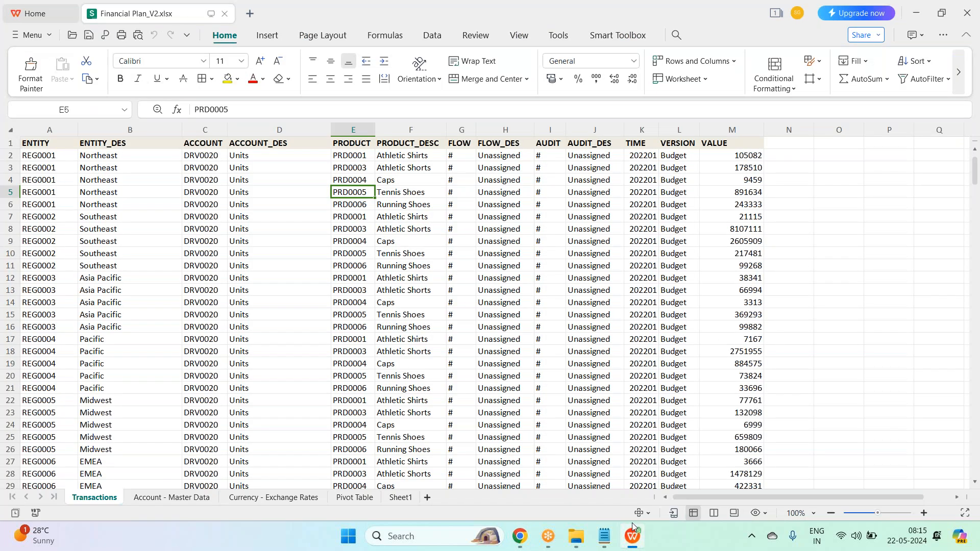
left_click(171, 500)
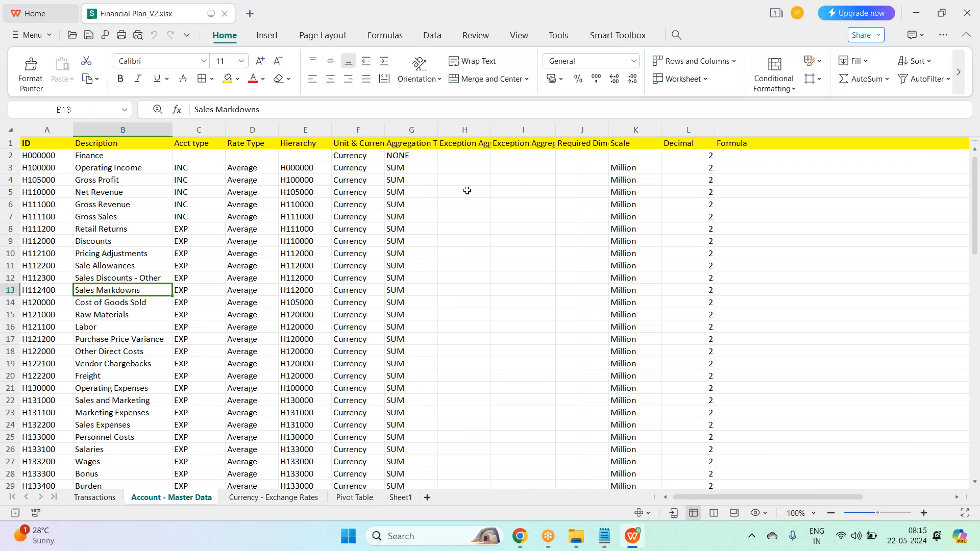
key("alt+Tab")
left_click(724, 173)
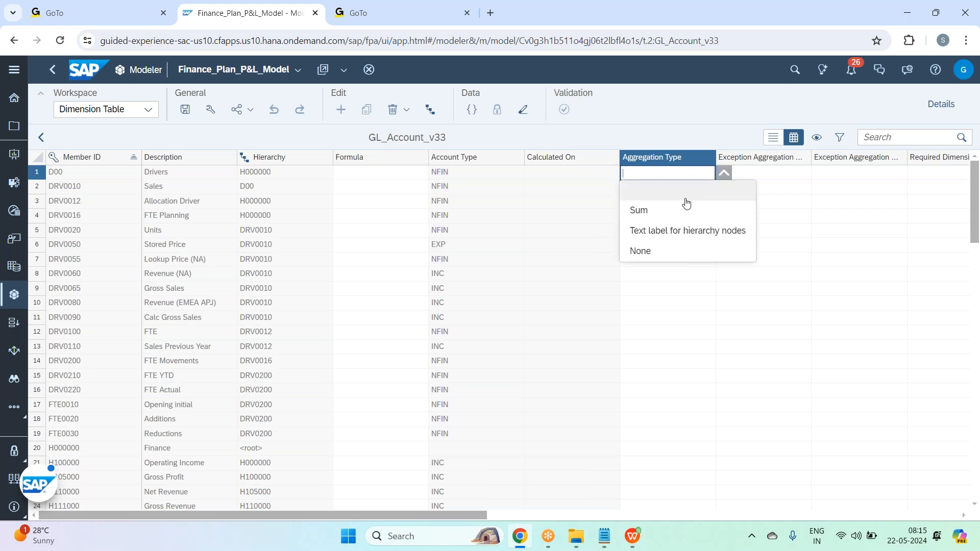
left_click(654, 260)
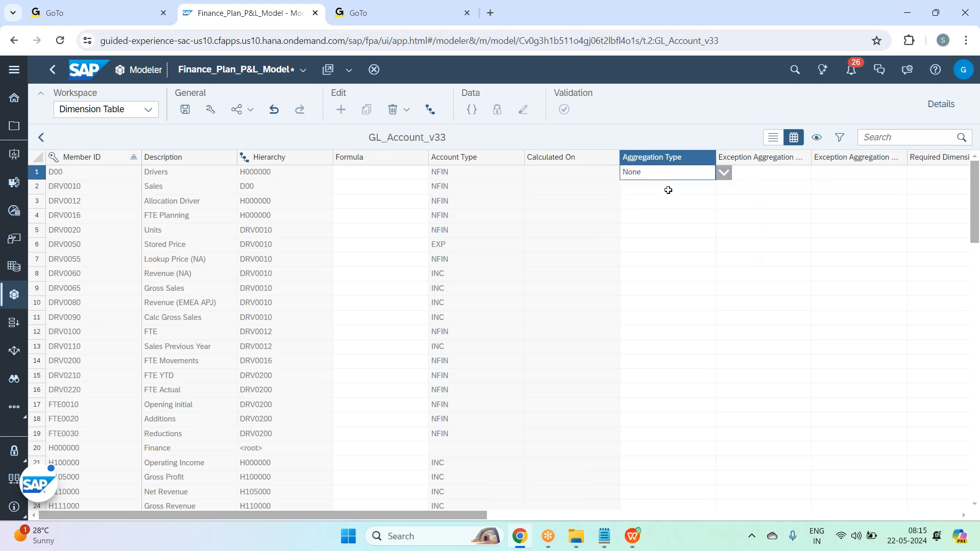
Step: Open the aggregation type choices for member DRV0010 (Sales)
left_click(667, 188)
left_click(725, 188)
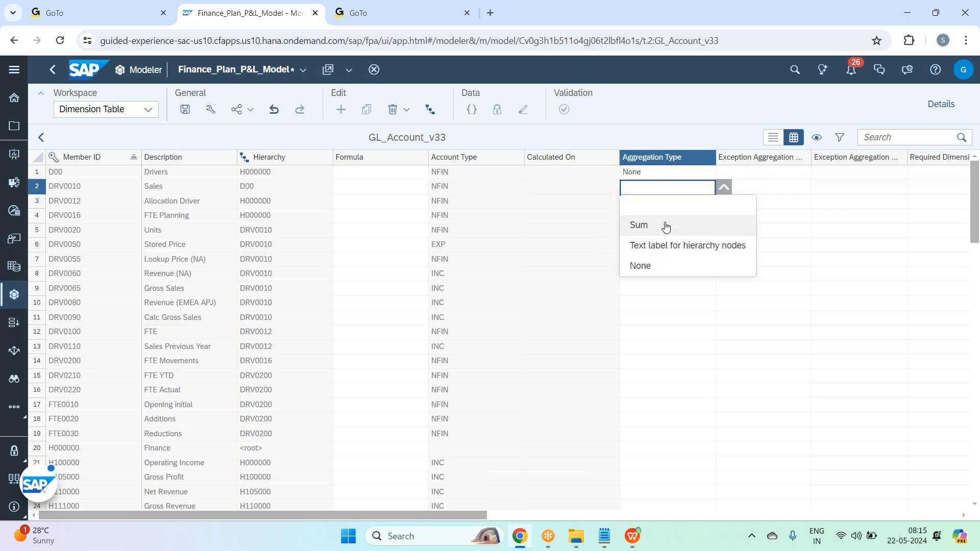
Step: Set the aggregation type to Sum for Sales (DRV0010) and to None for Allocation Driver (DRV0012)
left_click(671, 224)
left_click(684, 201)
left_click(722, 201)
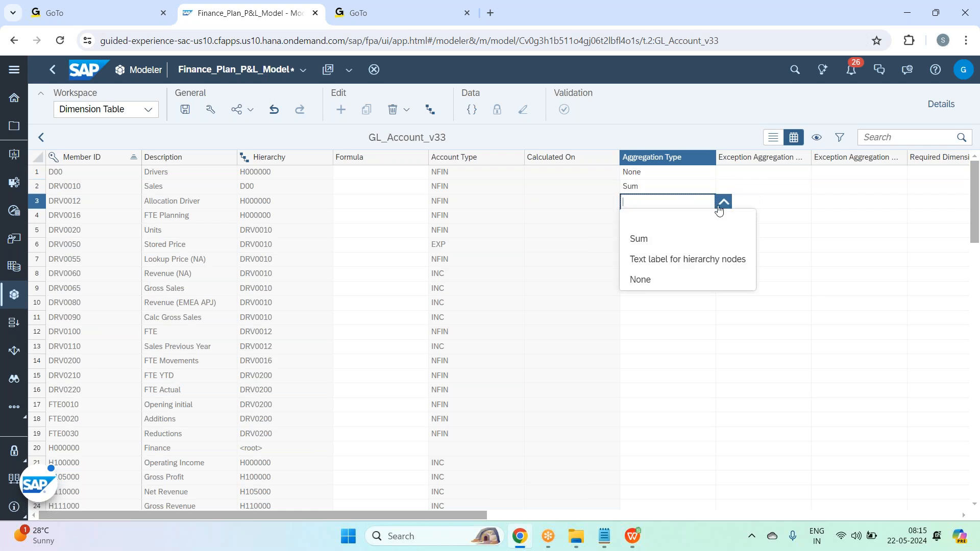
left_click(647, 281)
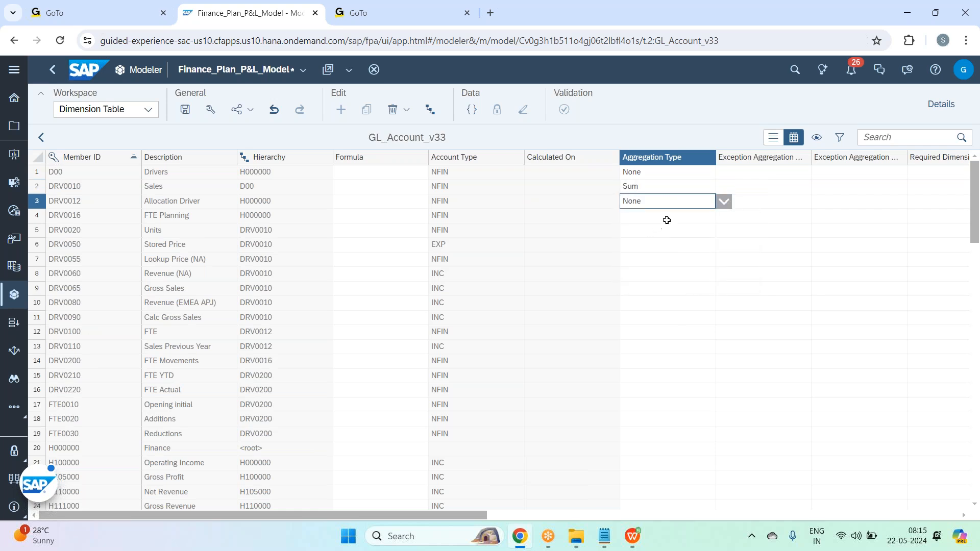
Step: Set the aggregation type to Sum for FTE Planning (DRV0016) and Units (DRV0020)
left_click(729, 217)
left_click(724, 216)
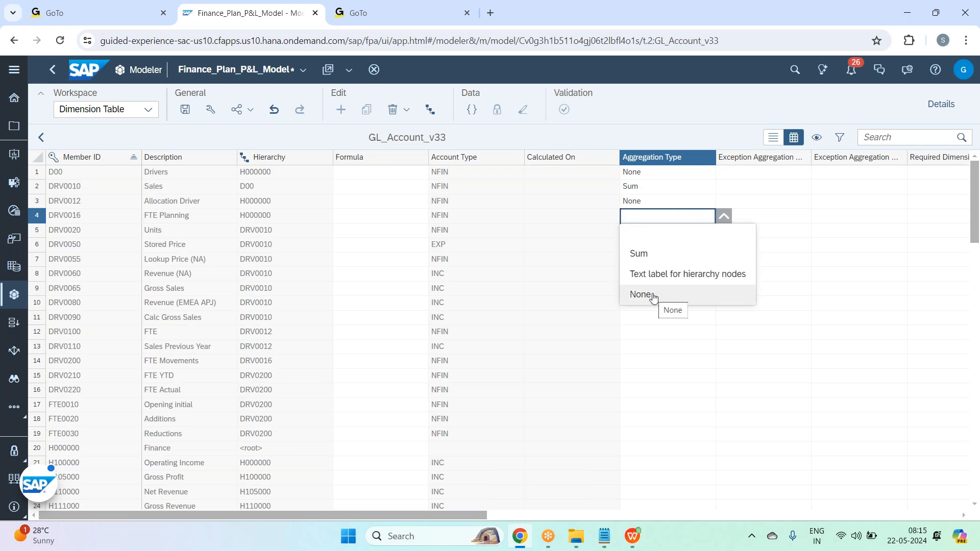
left_click(659, 246)
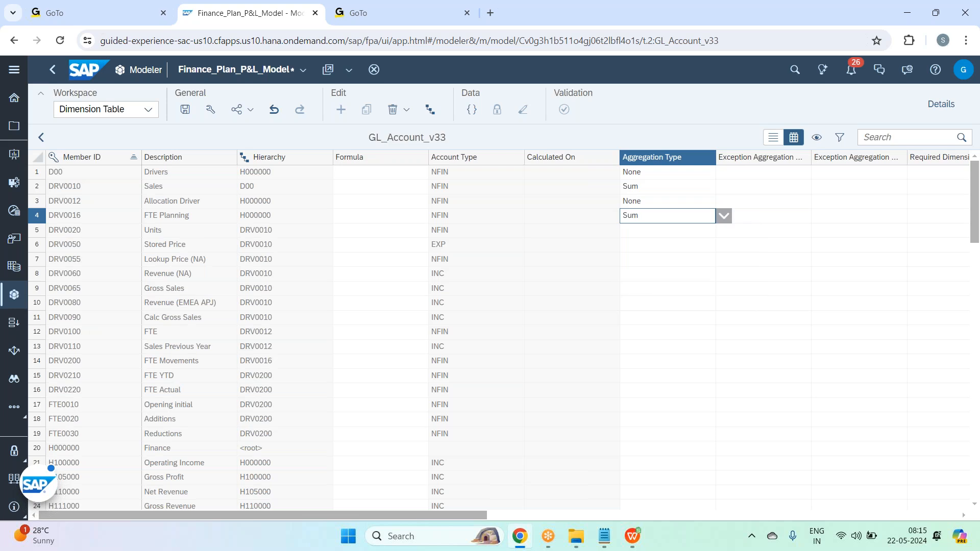
left_click(714, 230)
left_click(723, 231)
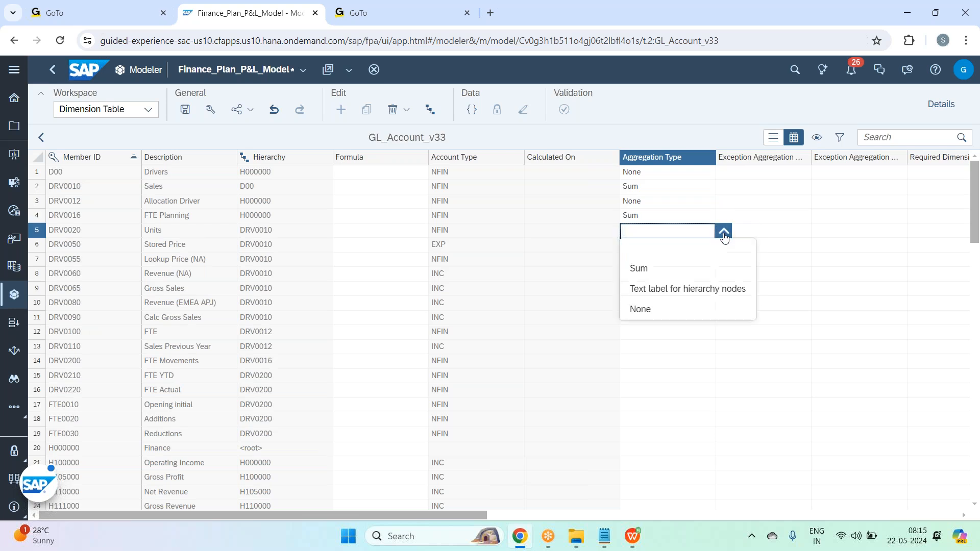
left_click(669, 270)
Step: Set the aggregation type to Sum for Stored Price (DRV0050) and Lookup Price (NA) (DRV0055)
left_click(667, 246)
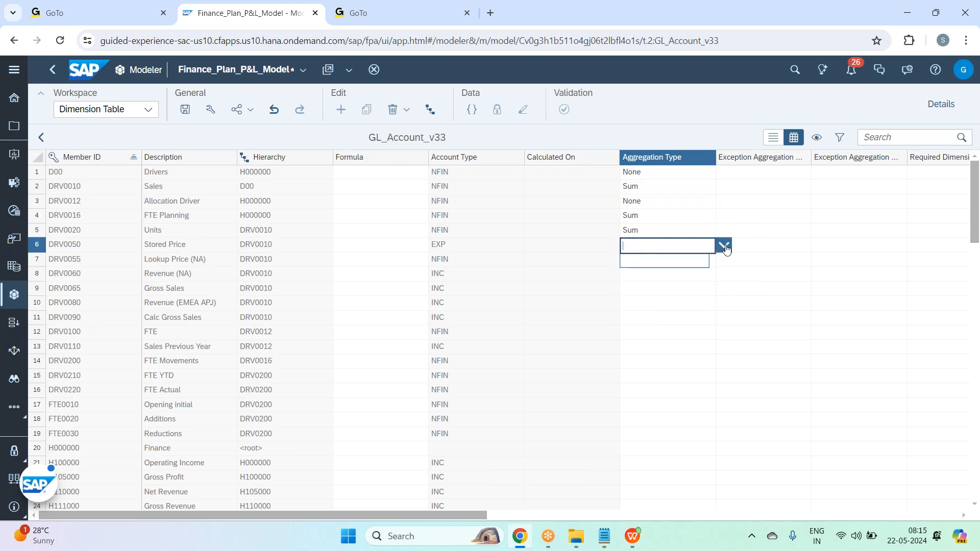
left_click(723, 245)
left_click(658, 283)
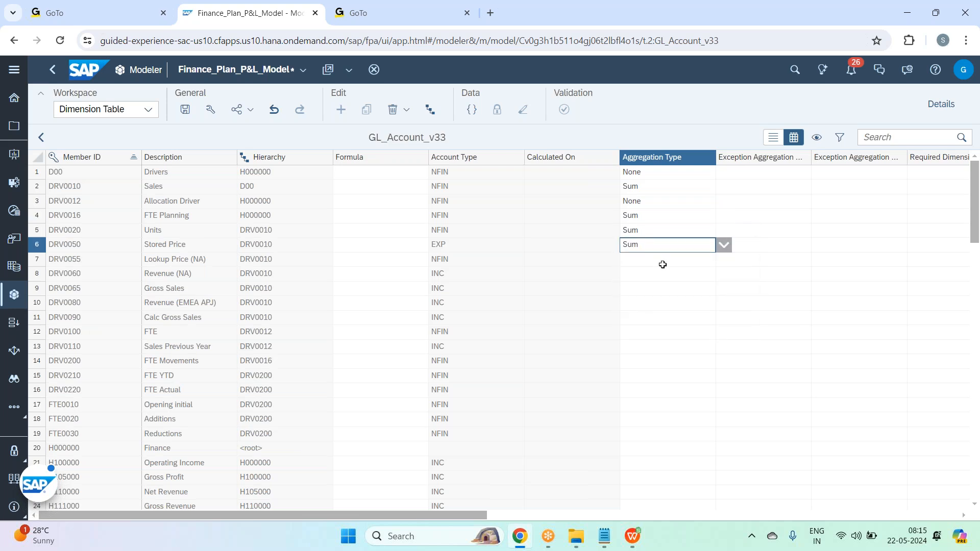
left_click(716, 259)
left_click(723, 259)
left_click(651, 292)
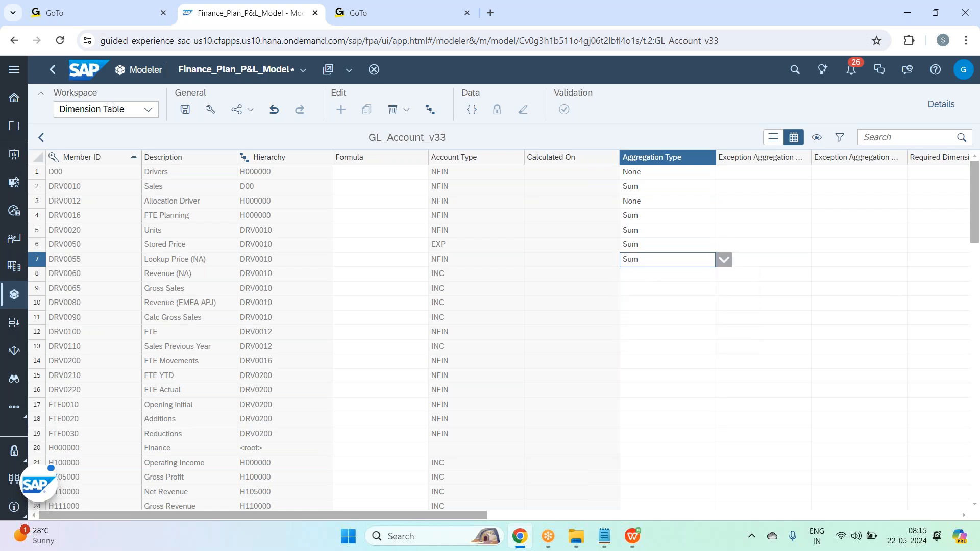
Step: Set the aggregation type to Sum for Revenue (NA) (DRV0060) and Gross Sales (DRV0065)
left_click(686, 273)
left_click(723, 274)
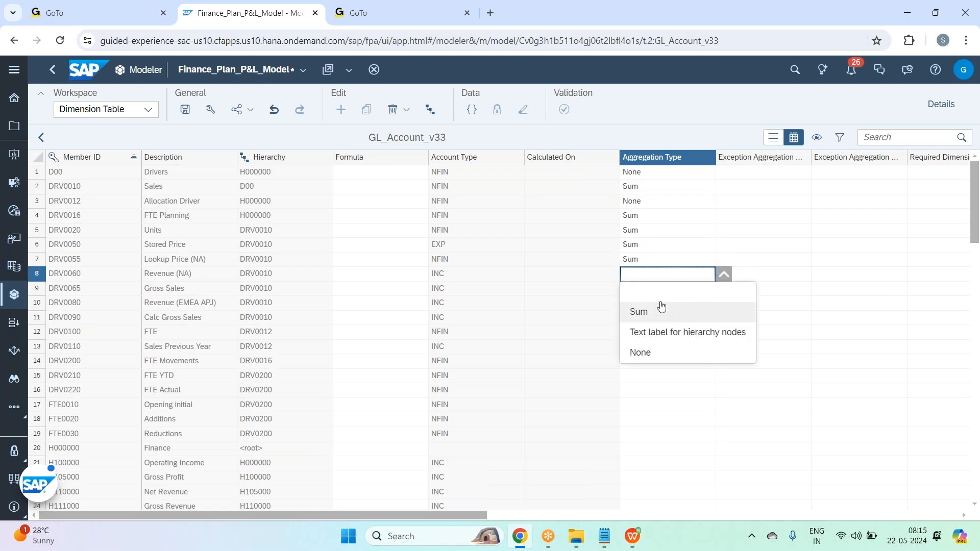
left_click(660, 309)
left_click(647, 289)
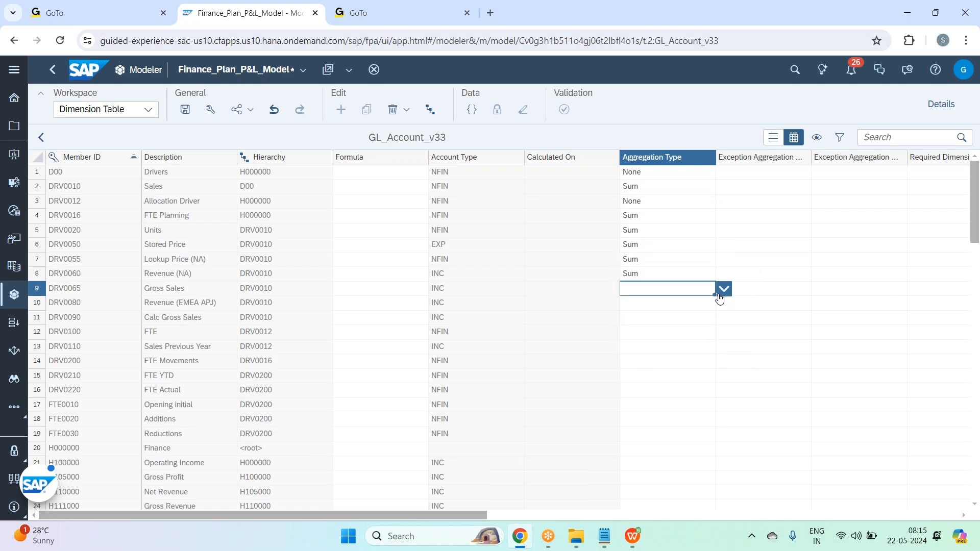
left_click(722, 290)
left_click(663, 327)
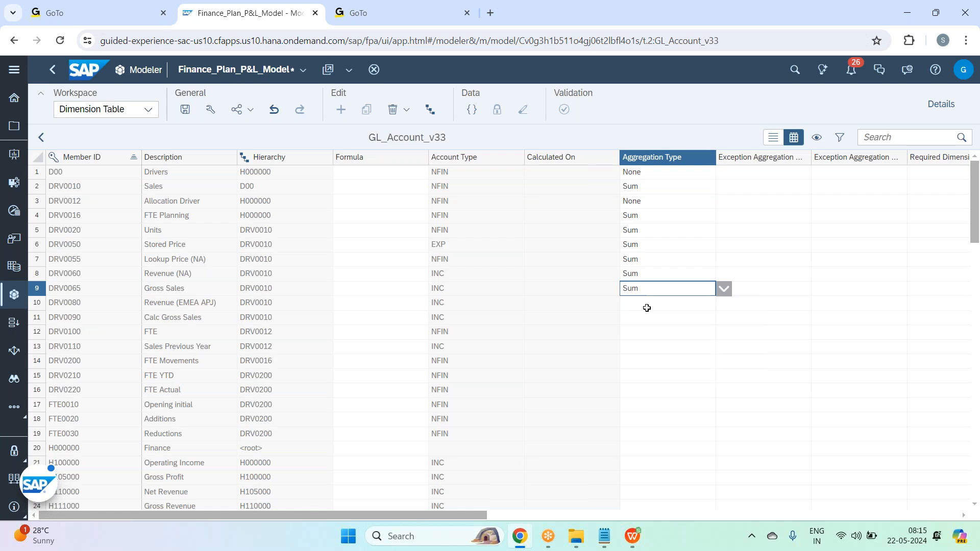
Step: Set the aggregation type to Sum for Revenue (EMEA APJ), Calc Gross Sales and FTE (DRV0080, DRV0090, DRV0100)
left_click(705, 303)
left_click(719, 304)
left_click(675, 338)
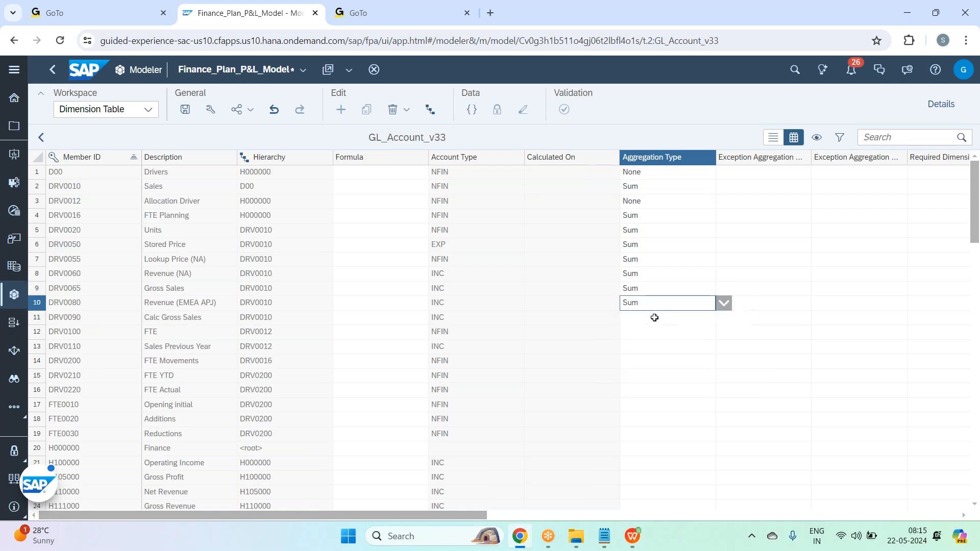
left_click(651, 319)
left_click(723, 317)
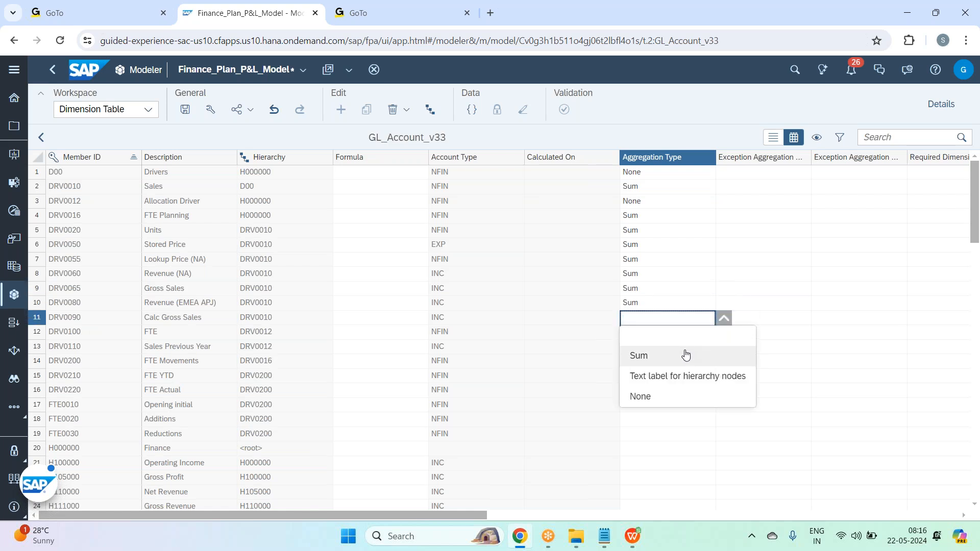
left_click(676, 349)
left_click(679, 338)
left_click(724, 332)
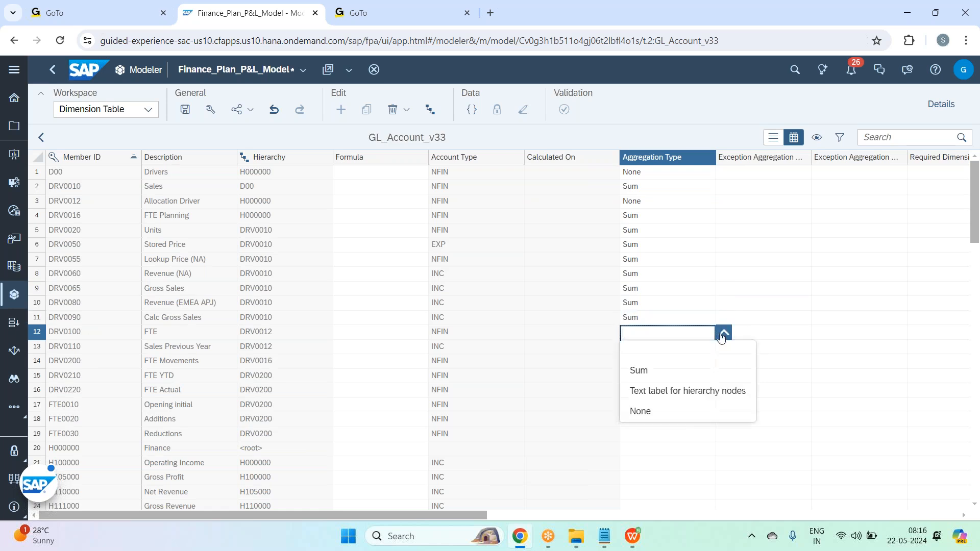
left_click(678, 370)
Step: Copy the Sum aggregation types of FTE Planning through FTE and paste them into Sales Previous Year through Operating Income, rows 13 to 21
left_click_drag(638, 214, 642, 336)
key("ctrl+c")
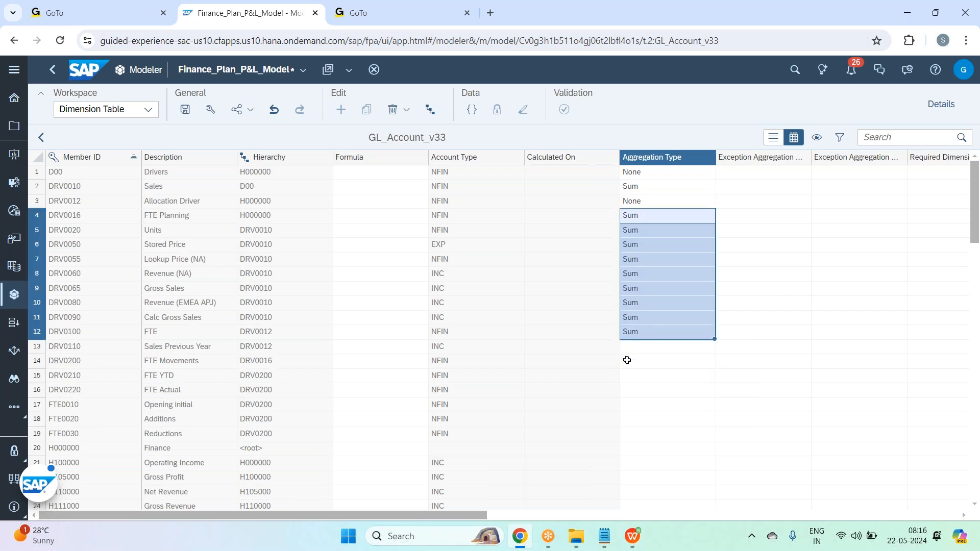
left_click(639, 352)
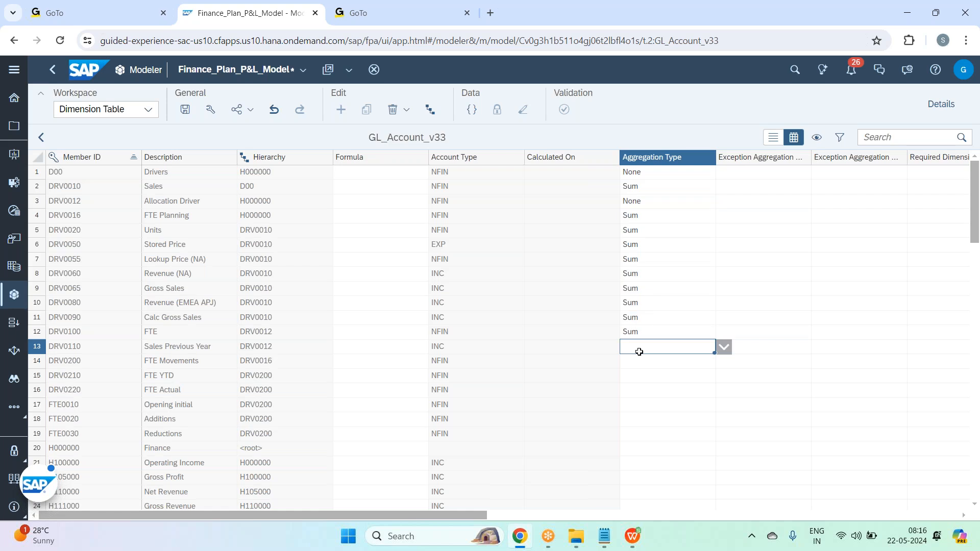
key("ctrl+v")
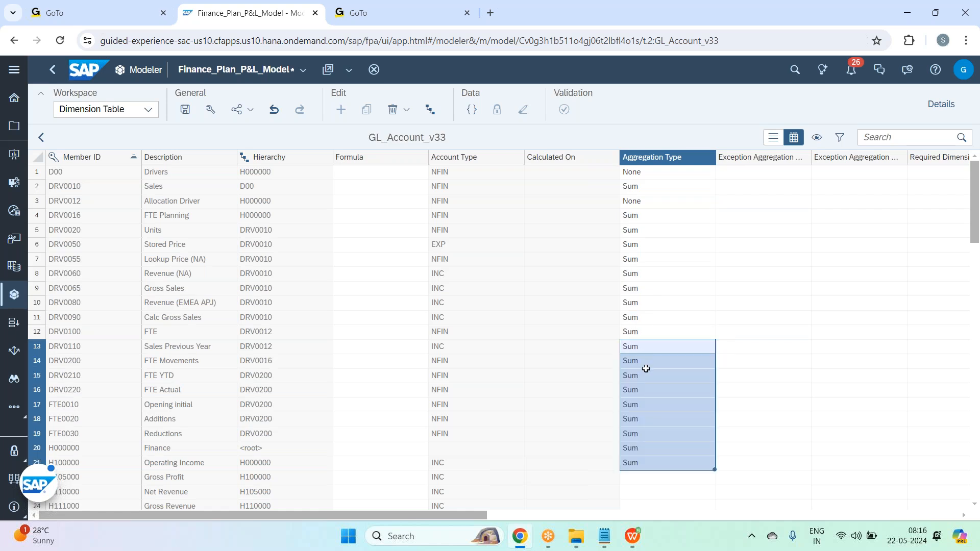
left_click(645, 369)
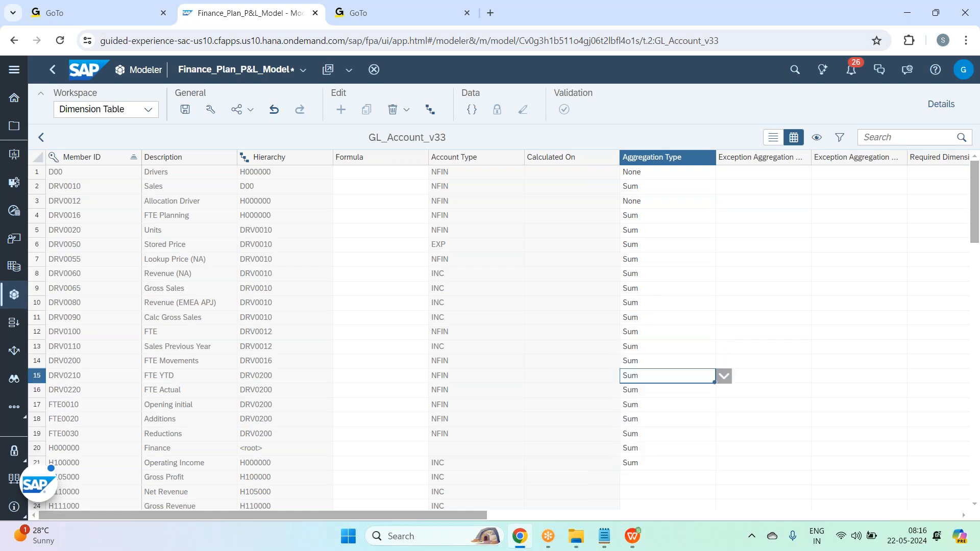
Step: Clear the aggregation type of FTE Movements (DRV0200) to blank
left_click(34, 362)
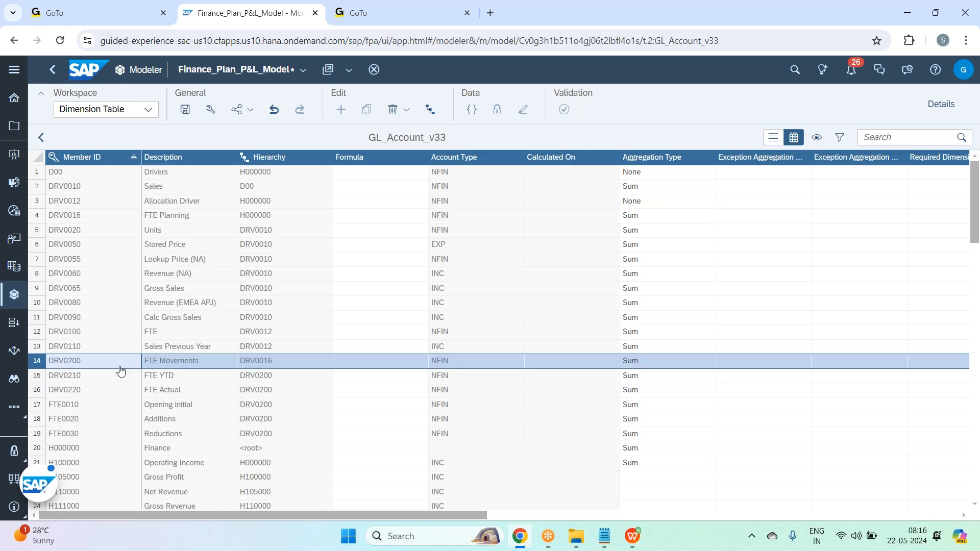
left_click(661, 364)
left_click(723, 362)
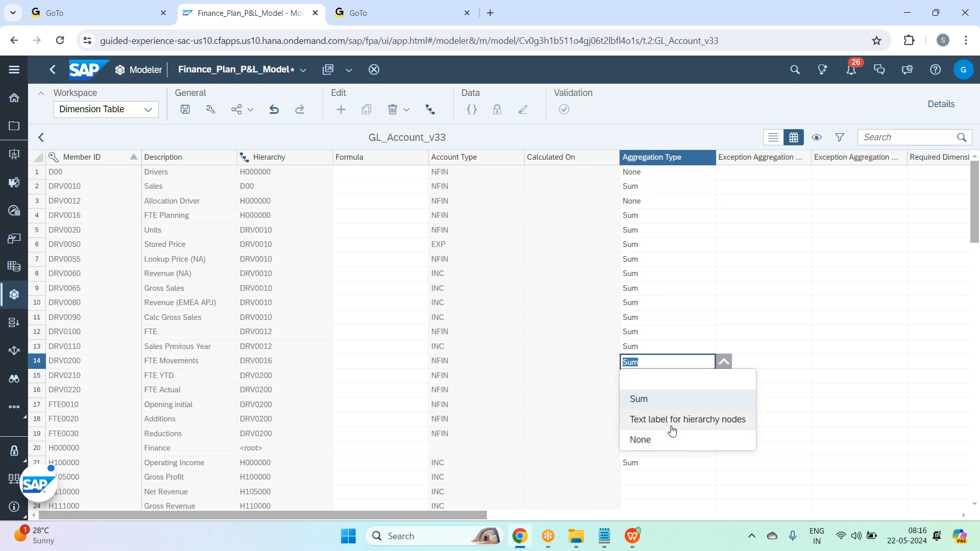
left_click(663, 380)
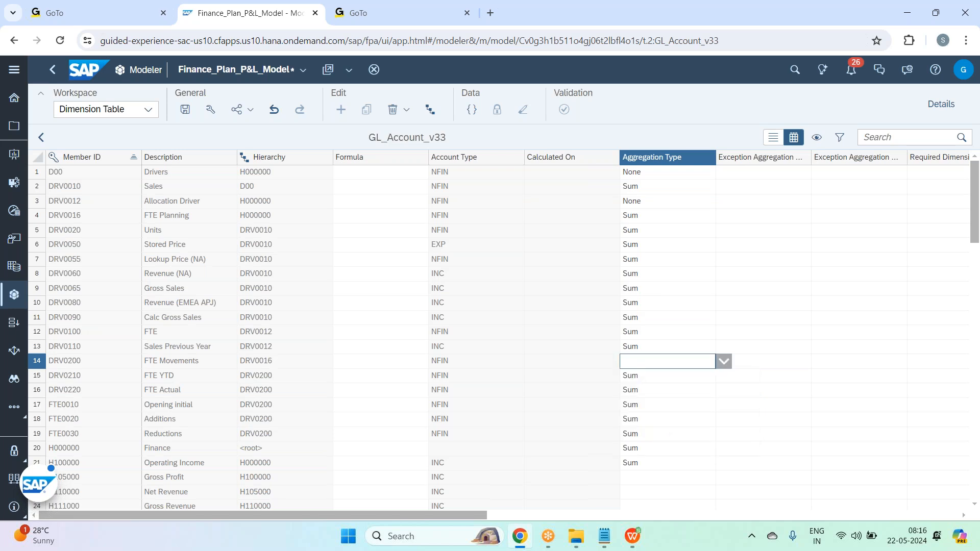
Step: Clear the aggregation types of FTE YTD (DRV0210) and FTE Actual (DRV0220) to blank
left_click(663, 376)
left_click(724, 376)
left_click(674, 410)
left_click(724, 376)
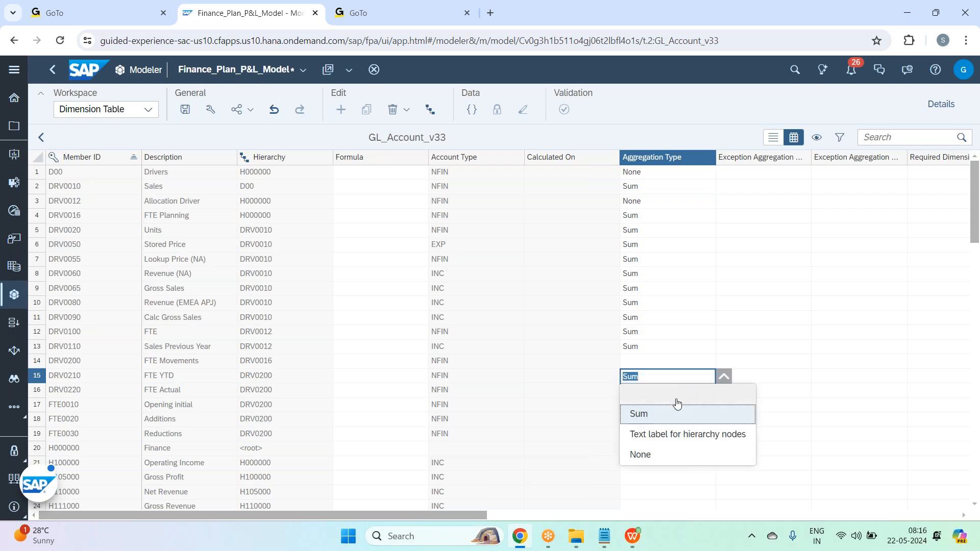
left_click(677, 404)
left_click(676, 404)
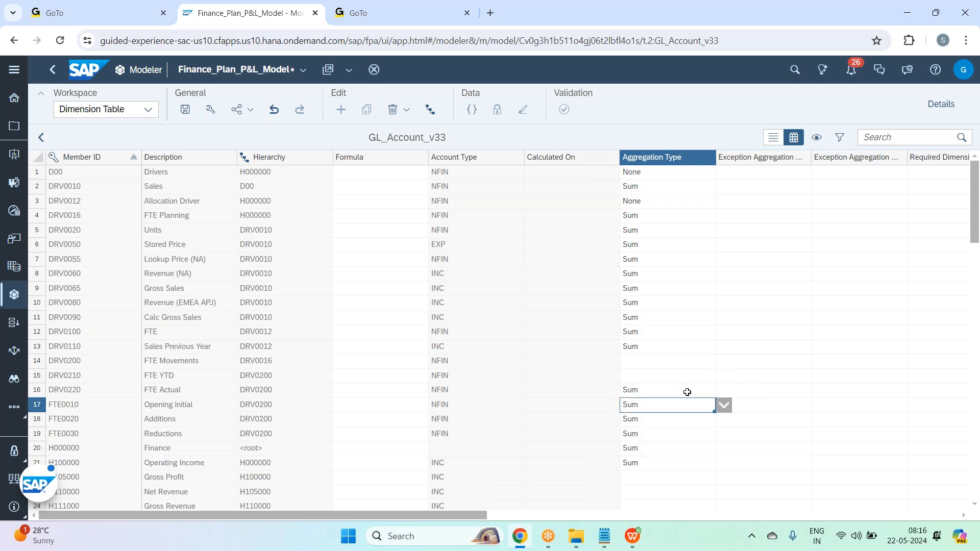
left_click(667, 394)
left_click(667, 393)
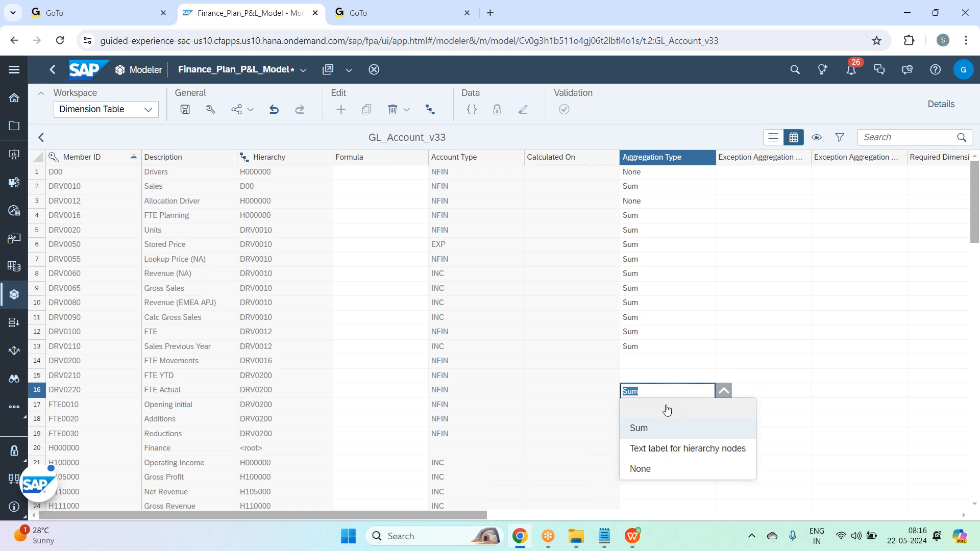
left_click(666, 410)
left_click(658, 410)
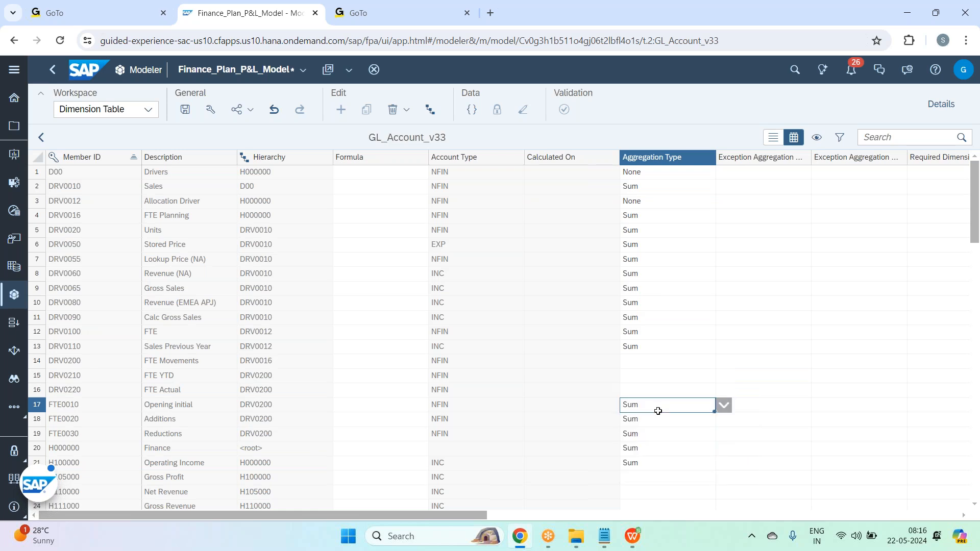
Step: Set the aggregation type of the Finance root account (H000000) to None
left_click(672, 420)
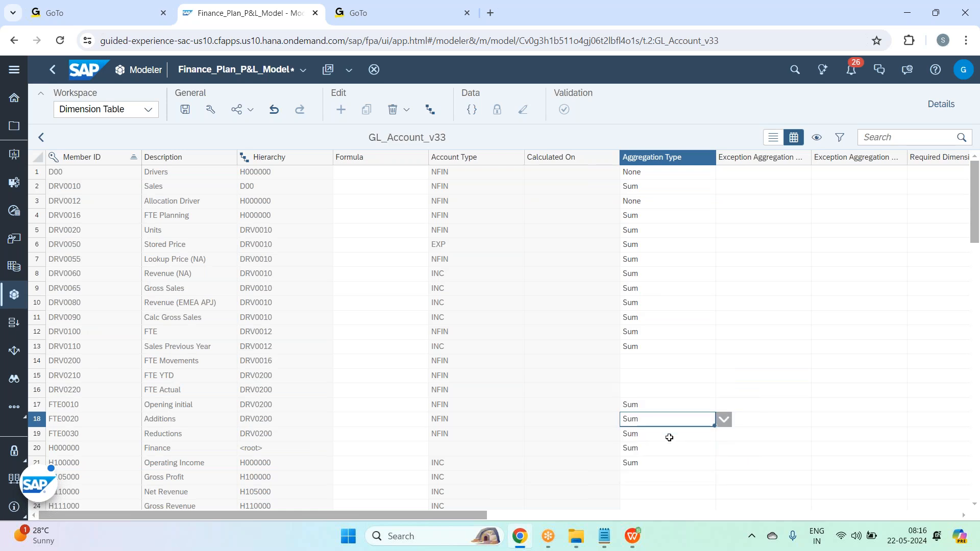
left_click(669, 438)
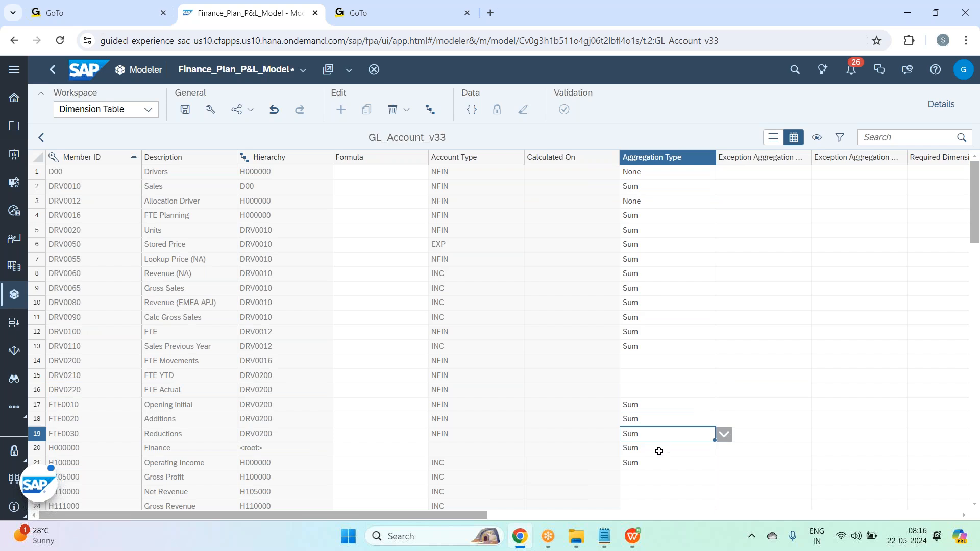
left_click(659, 451)
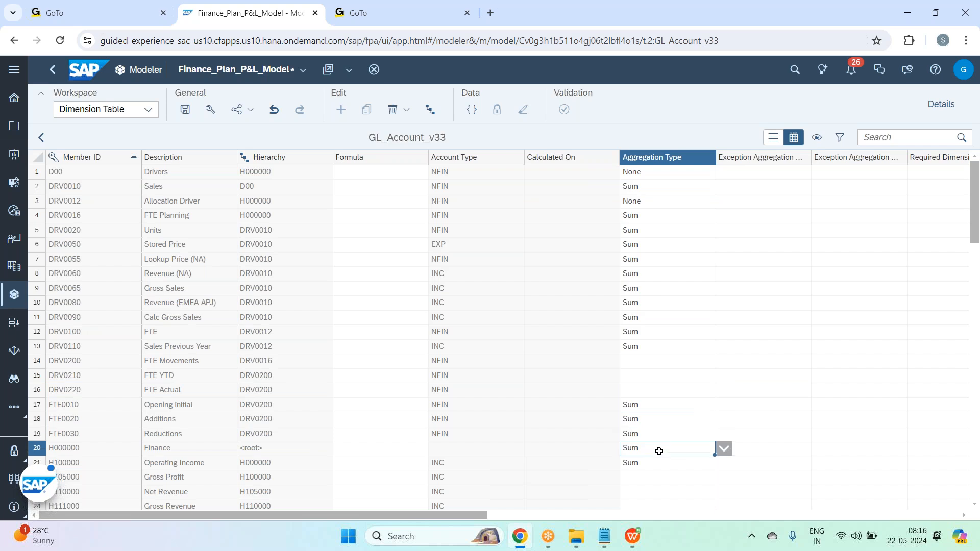
left_click(723, 449)
left_click(689, 435)
scroll(706, 418, "down", 3)
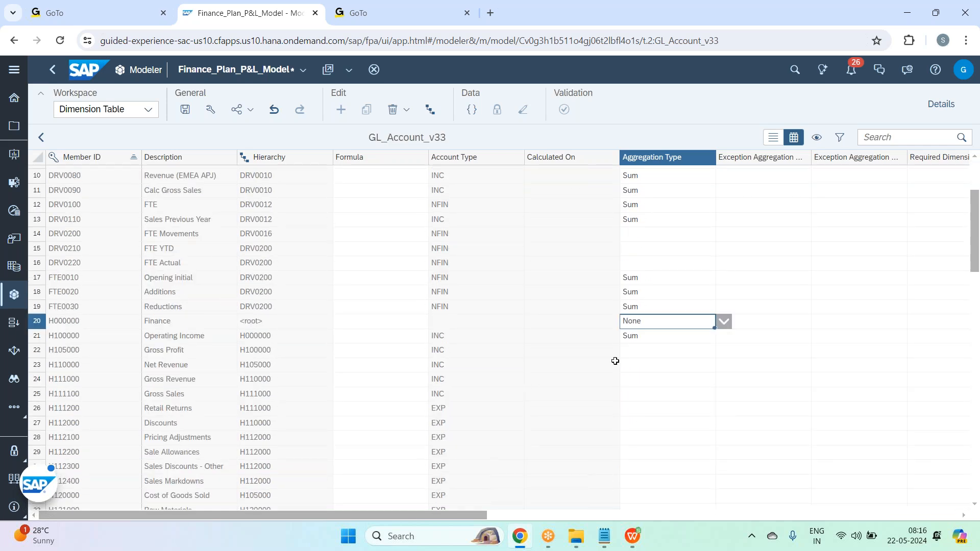
Step: Paste the copied Sum aggregation types into Gross Profit (H105000) through Operating Expenses (H130000), rows 22 to 39
left_click(648, 349)
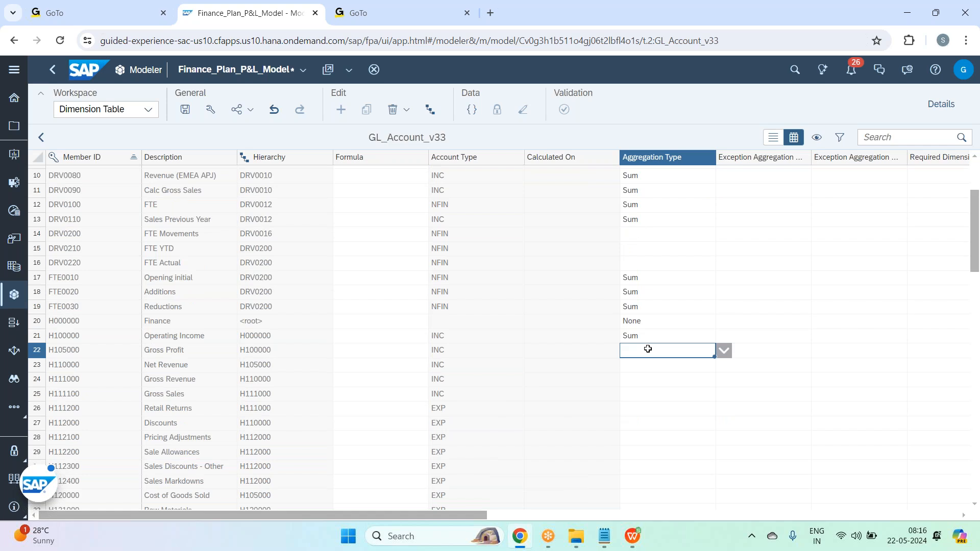
key("ctrl+v")
scroll(649, 355, "down", 3)
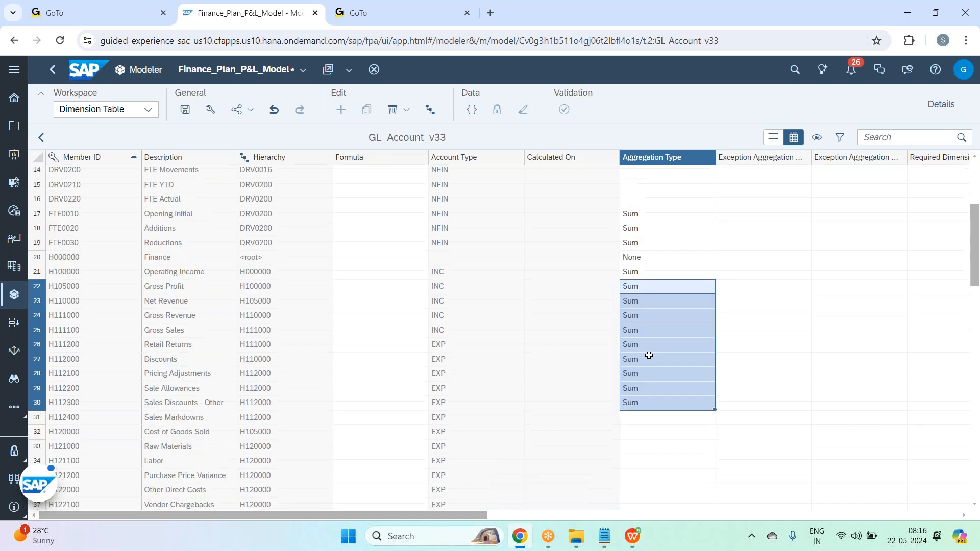
left_click(632, 295)
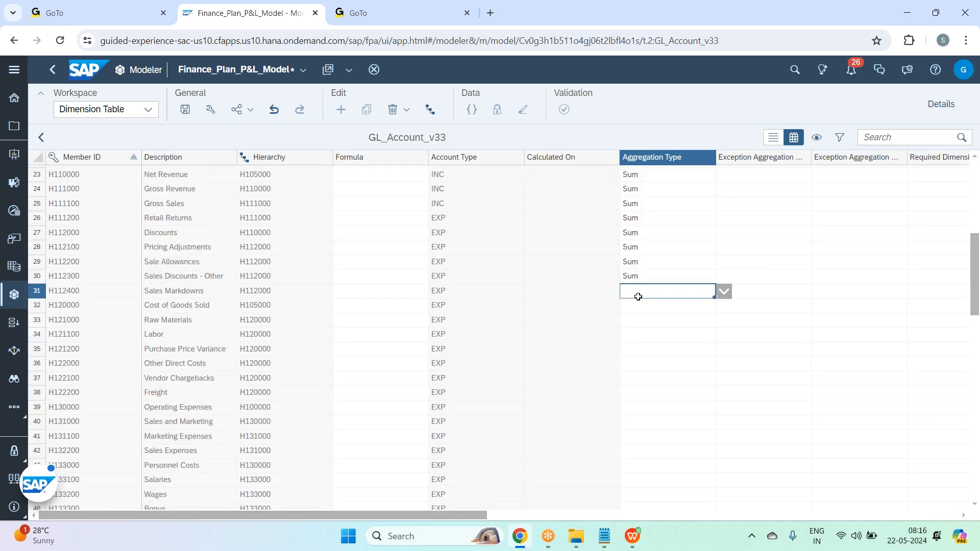
key("ctrl+v")
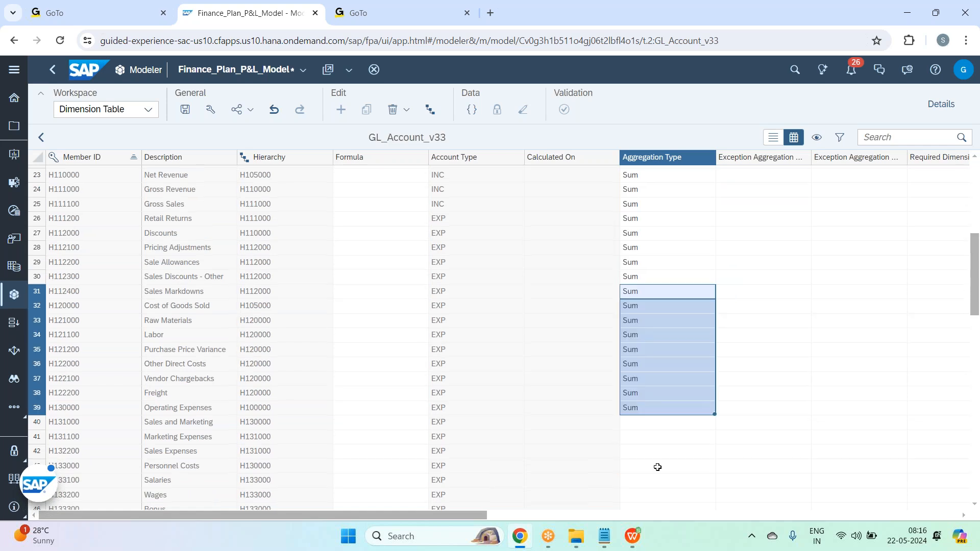
Step: Paste the copied Sum aggregation types into Sales and Marketing (H131000) through row 57 (H200000), rows 40 to 57
scroll(630, 347, "down", 2)
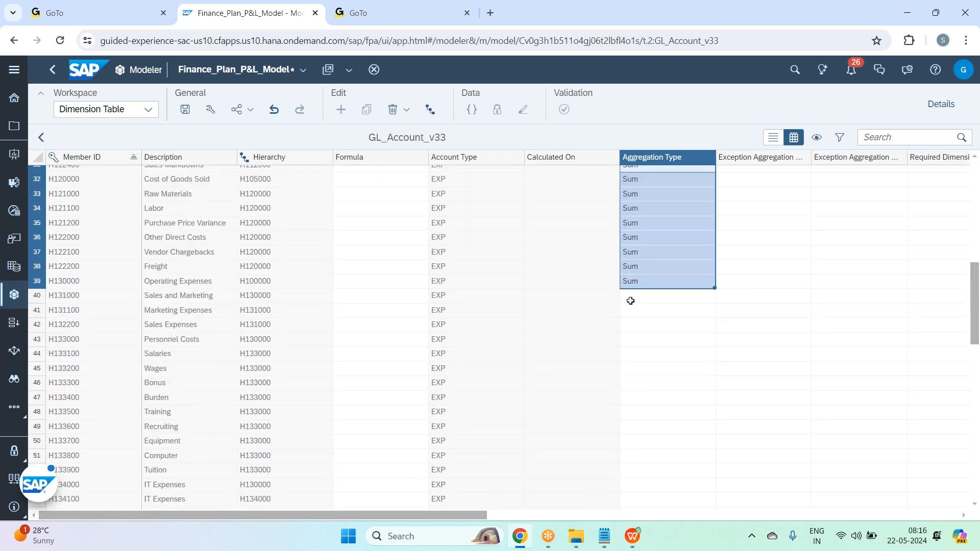
left_click(632, 299)
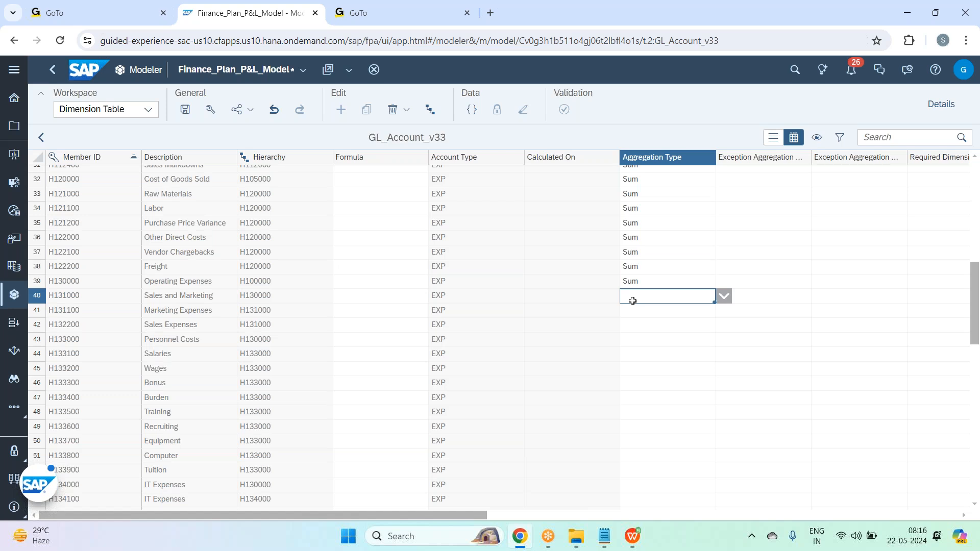
key("ctrl+v")
scroll(638, 337, "down", 1)
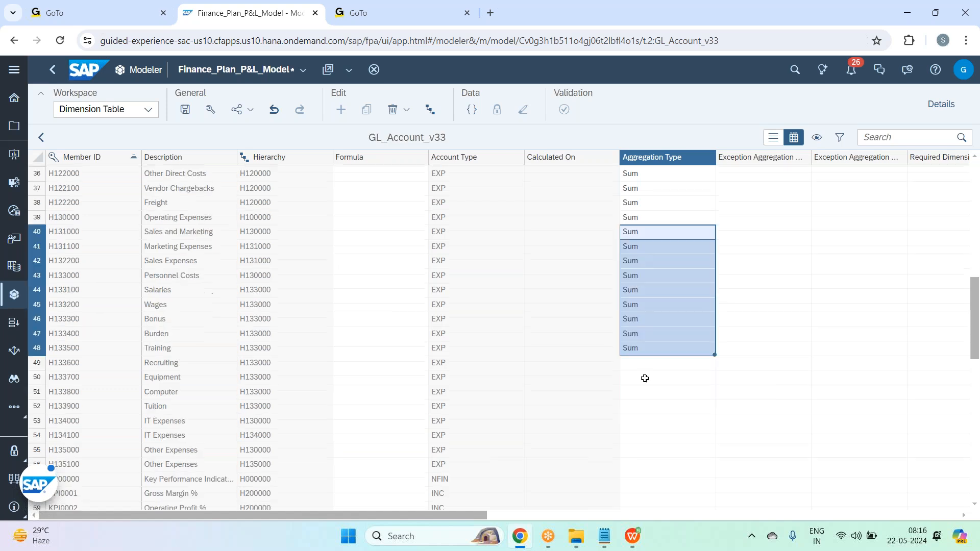
scroll(641, 337, "down", 1)
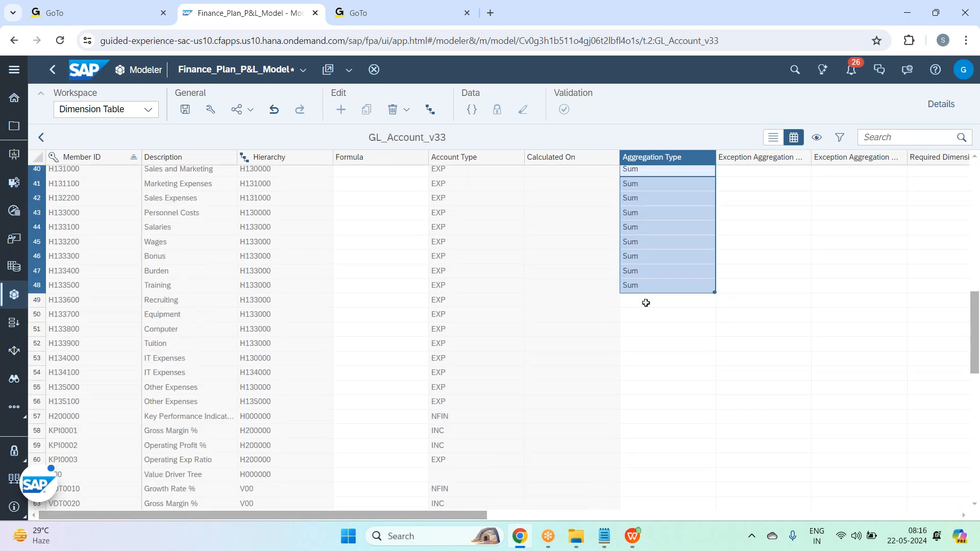
left_click(646, 302)
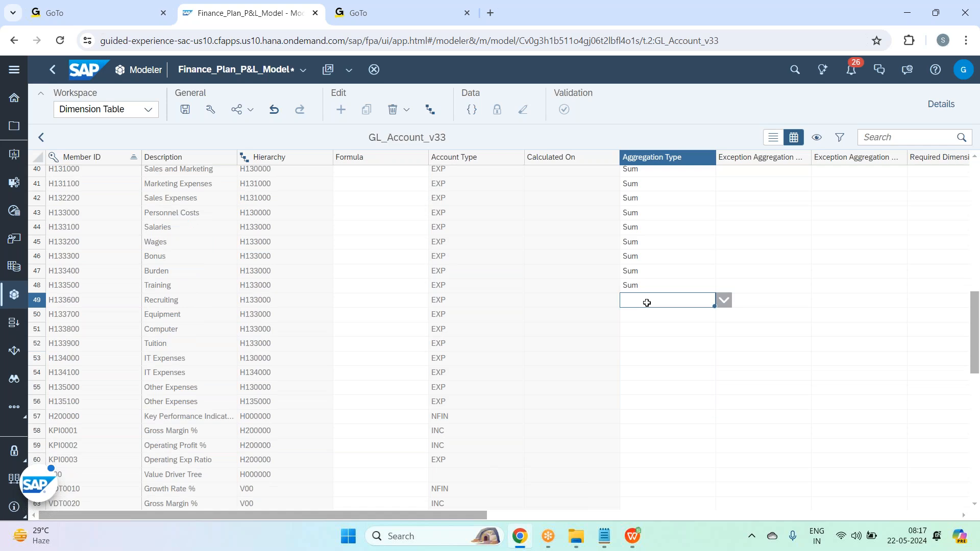
type("Sum Sum Sum Sum Sum Sum Sum Sum Sum")
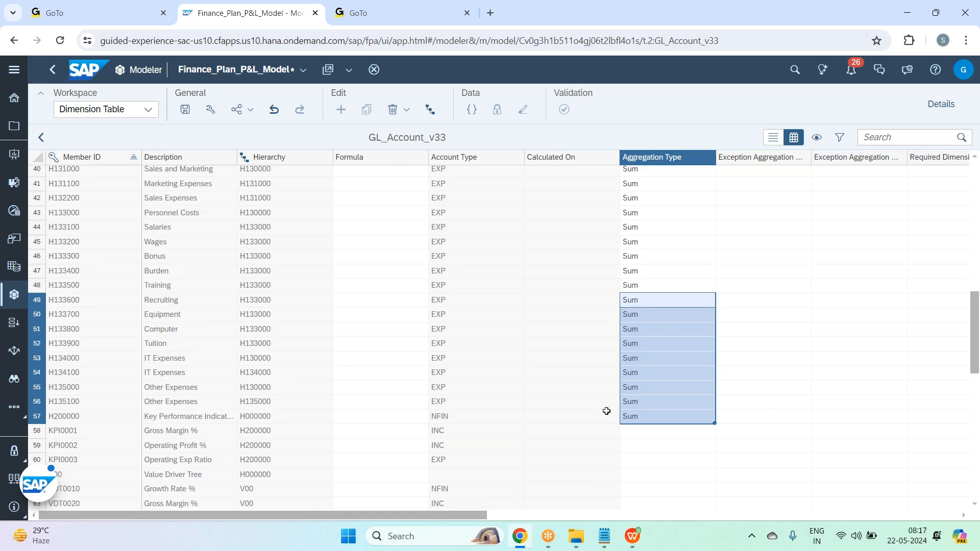
Step: Set the aggregation types of the key performance indicator root (H200000) and Value Driver Tree (V00) to None
left_click(645, 417)
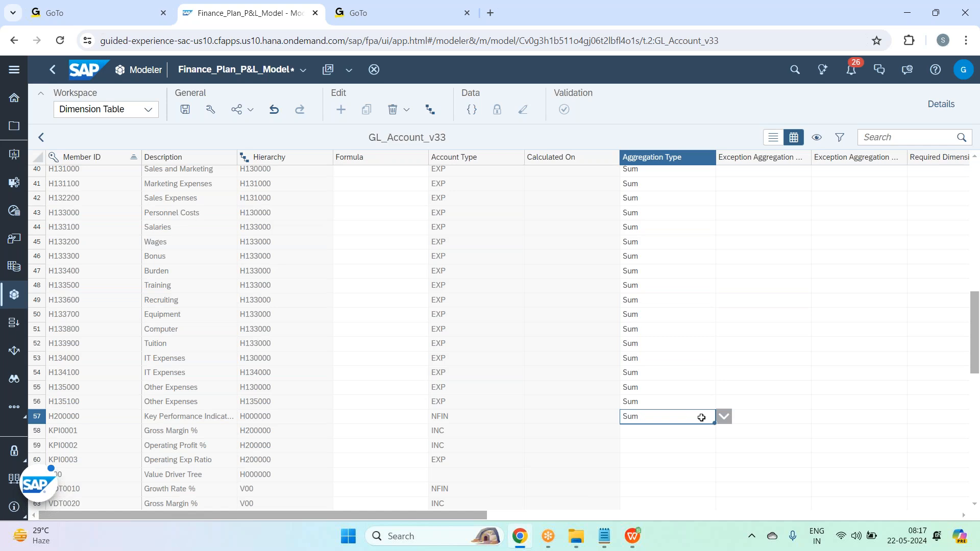
left_click(724, 417)
left_click(665, 496)
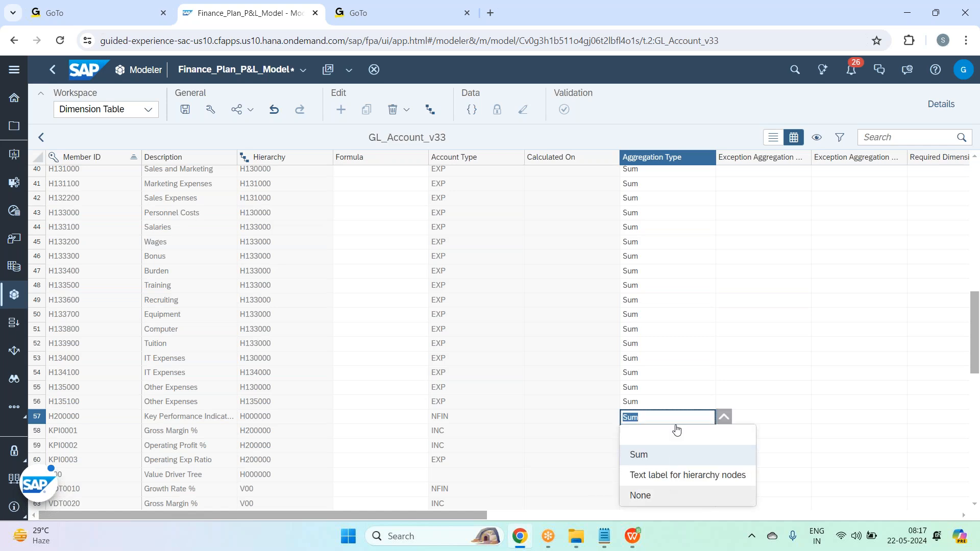
scroll(680, 429, "down", 2)
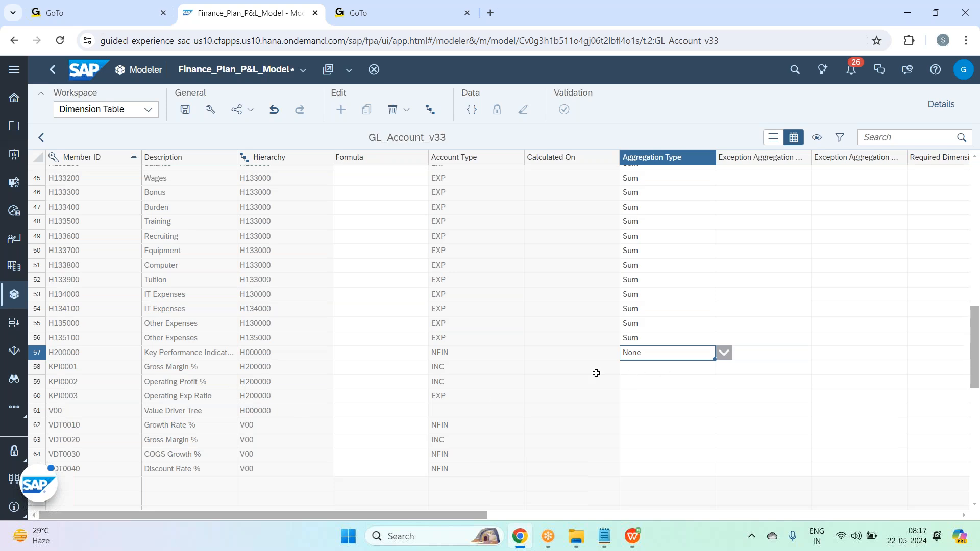
left_click(646, 411)
left_click(724, 410)
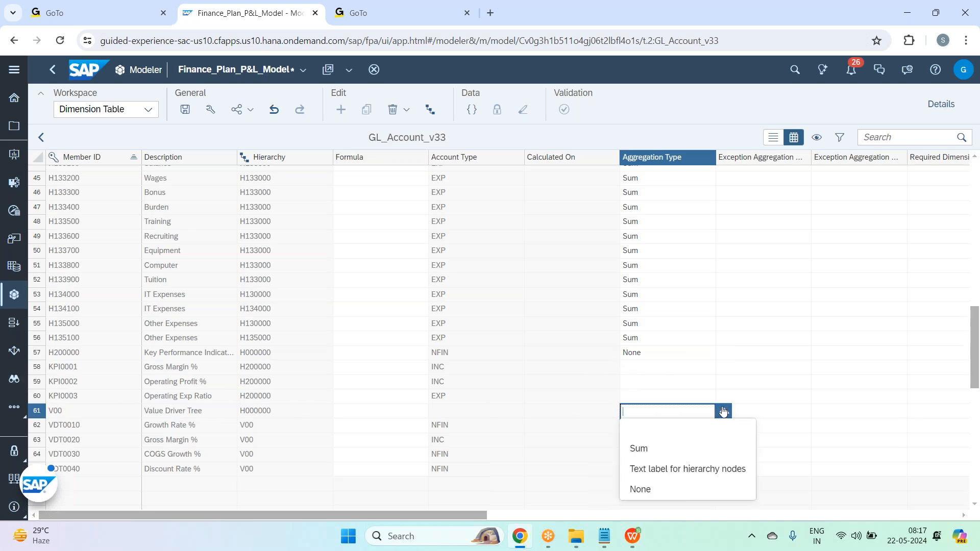
left_click(661, 493)
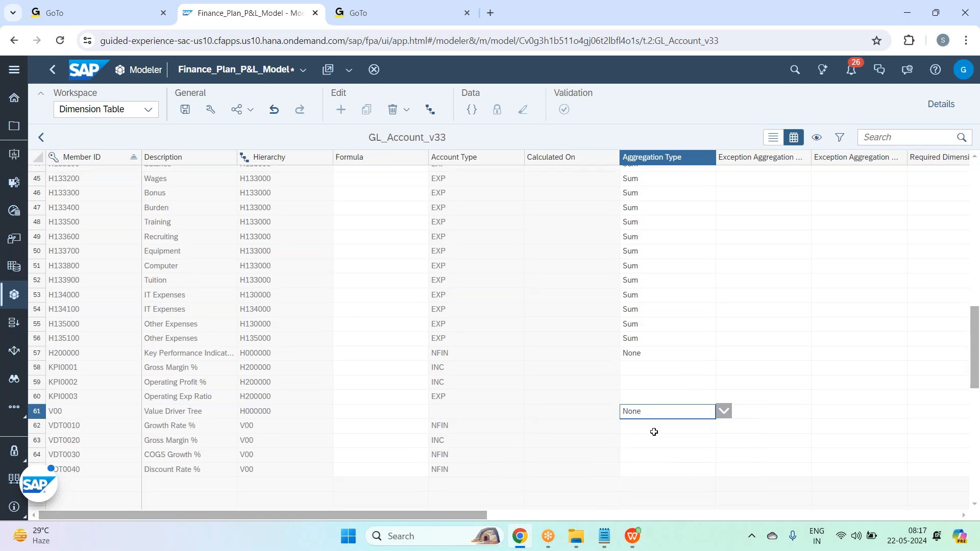
Step: Save the GL_Account_v33 changes and review the table's aggregation, scale and decimal places columns
left_click_drag(647, 432, 656, 462)
left_click(185, 110)
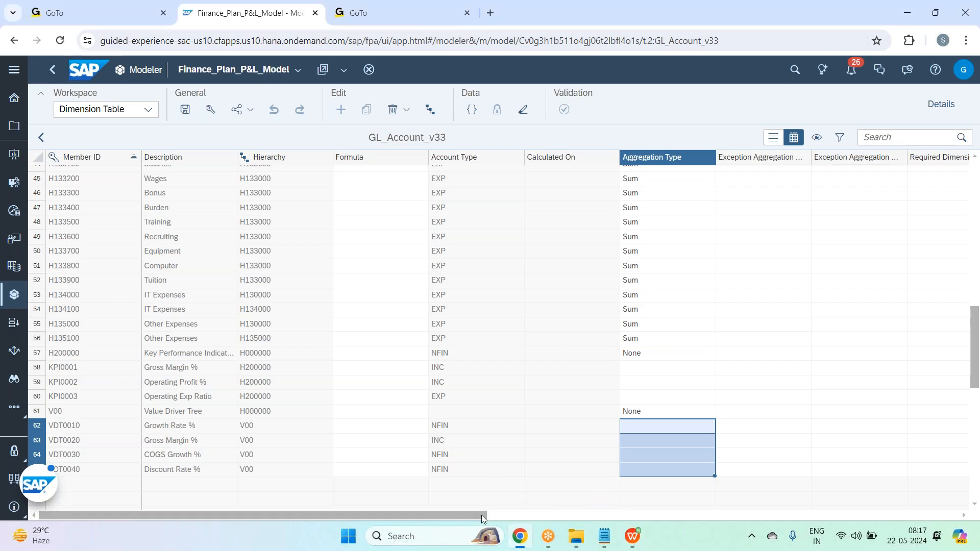
left_click(497, 517)
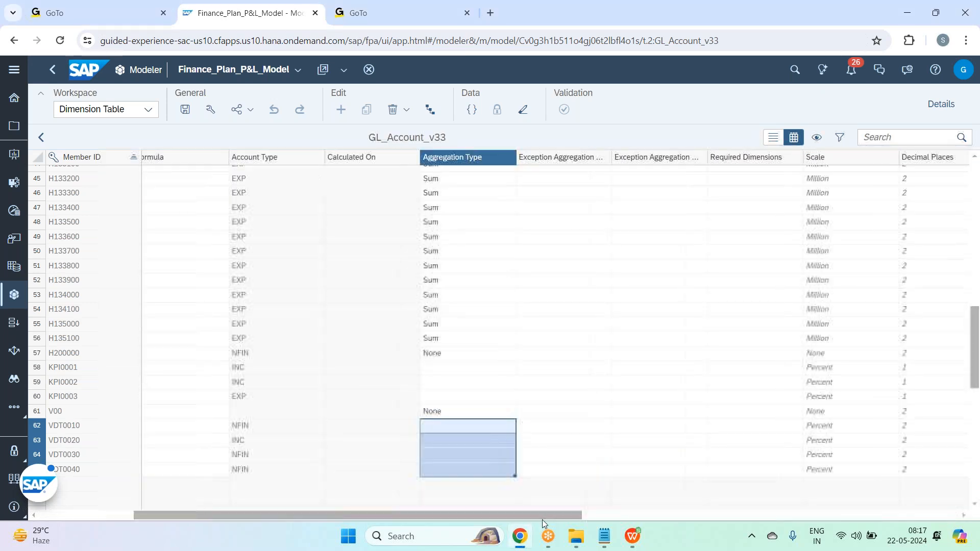
left_click(638, 397)
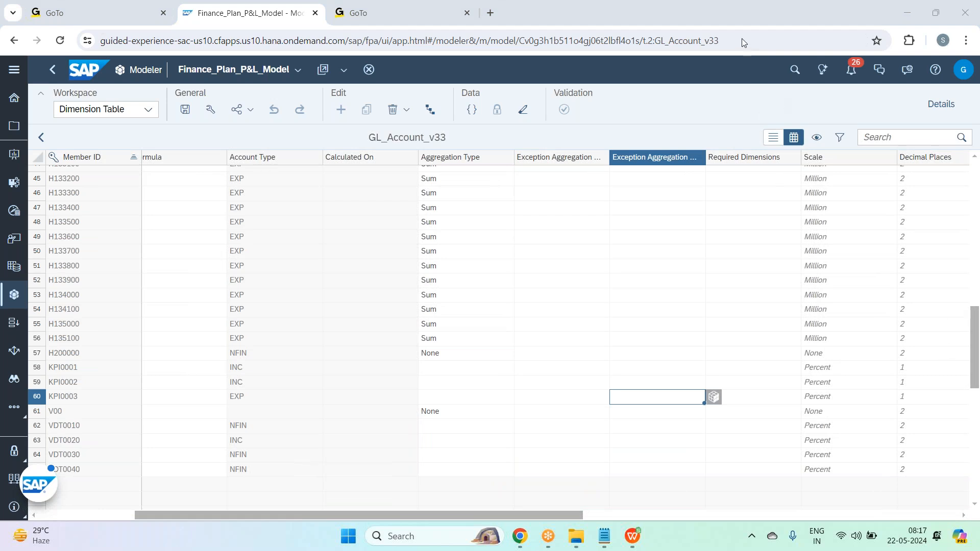
scroll(697, 307, "up", 10)
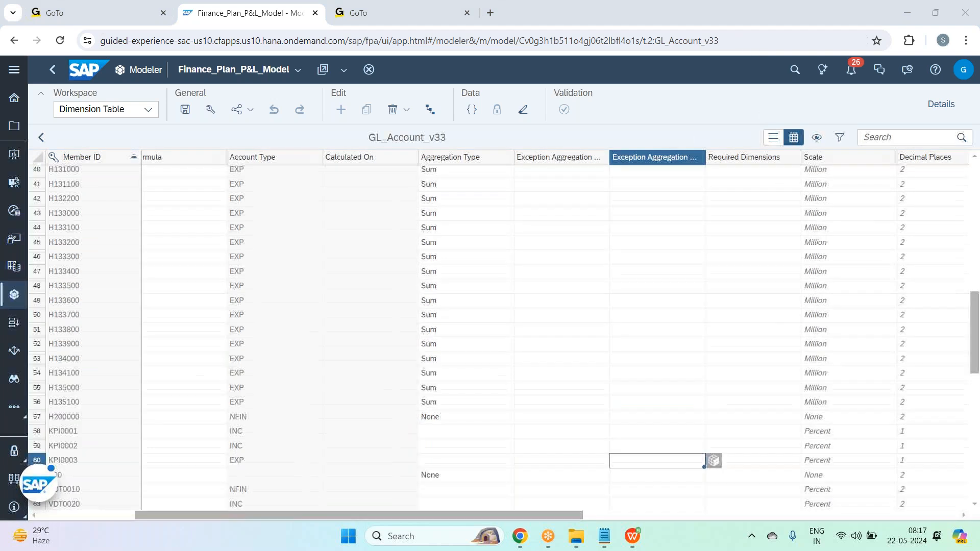
scroll(491, 346, "up", 2)
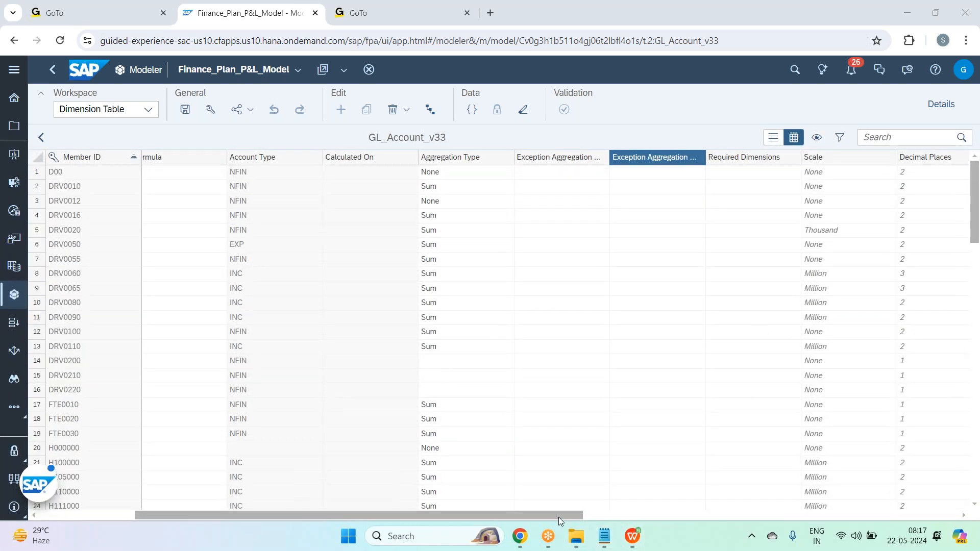
left_click_drag(581, 518, 101, 466)
Step: Return to the model structure and open the Entity_v33 dimension table
left_click(185, 110)
left_click(41, 137)
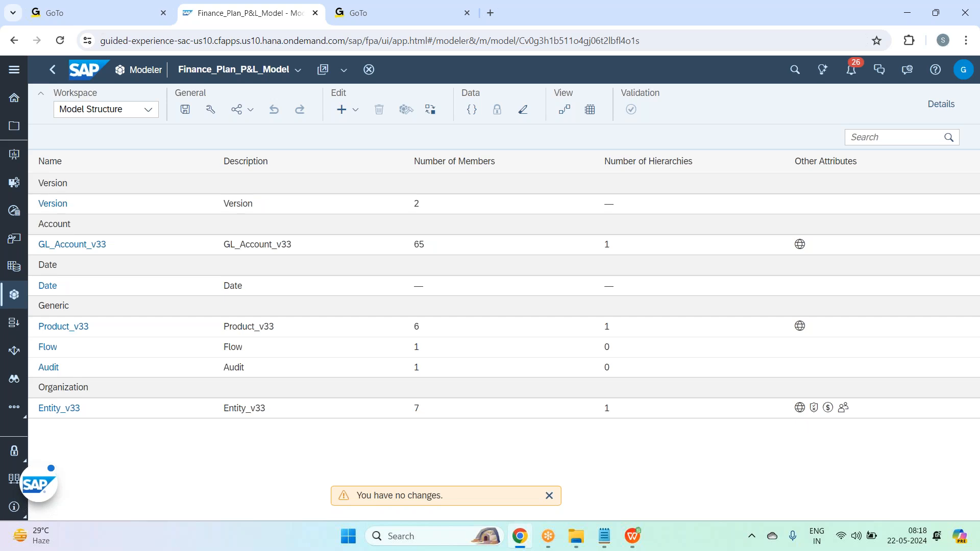
left_click(60, 408)
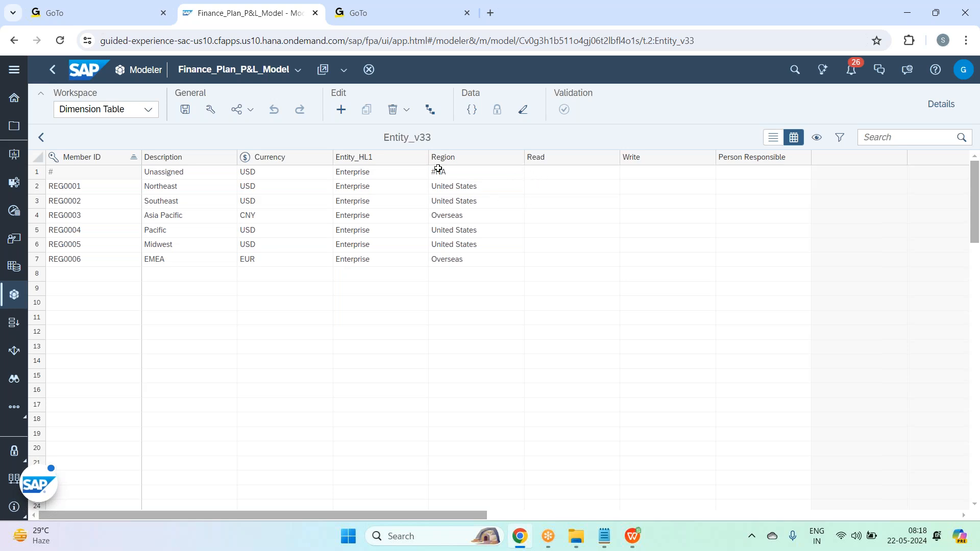
Step: Examine the regions, descriptions and currencies of the Entity_v33 members, especially Asia Pacific (REG0003) and EMEA (REG0006)
left_click(489, 186)
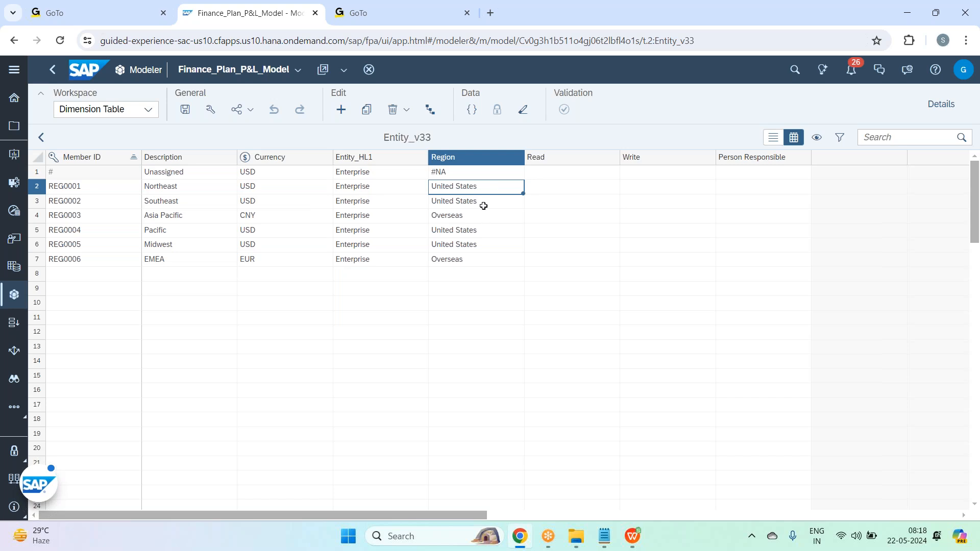
left_click(481, 206)
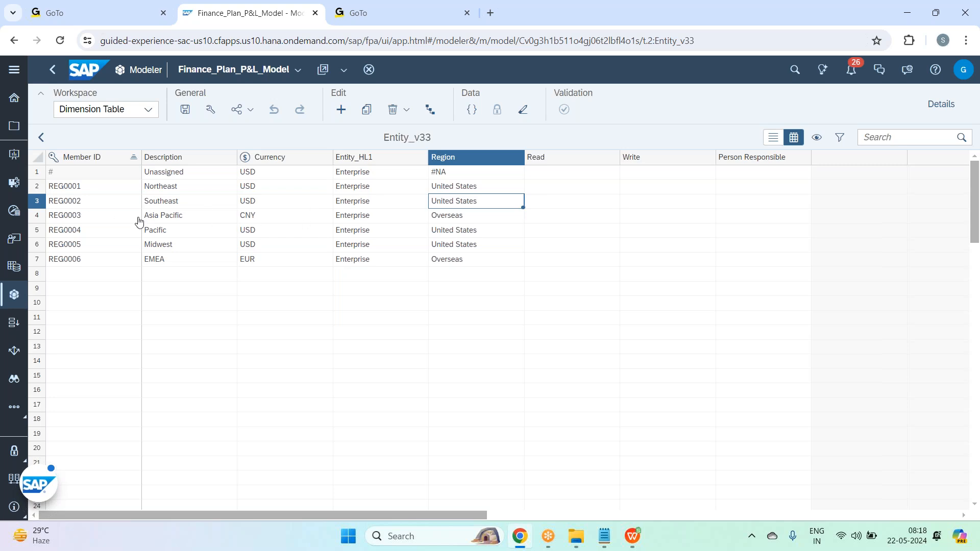
left_click(194, 219)
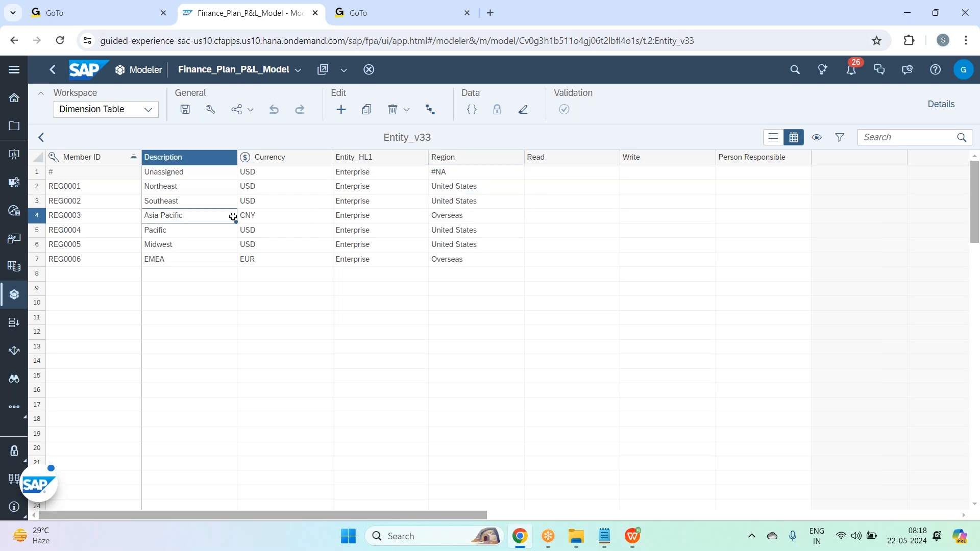
left_click(271, 214)
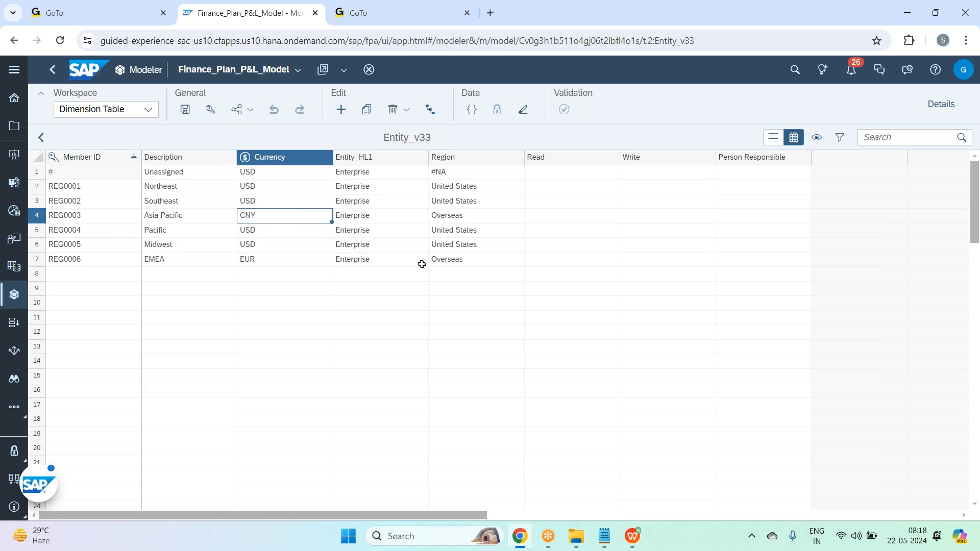
left_click(173, 259)
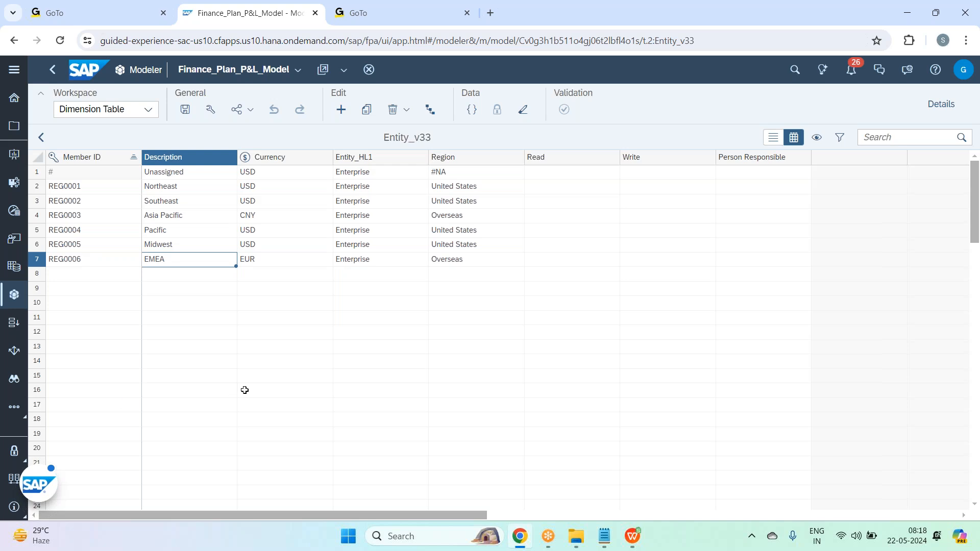
left_click(280, 219)
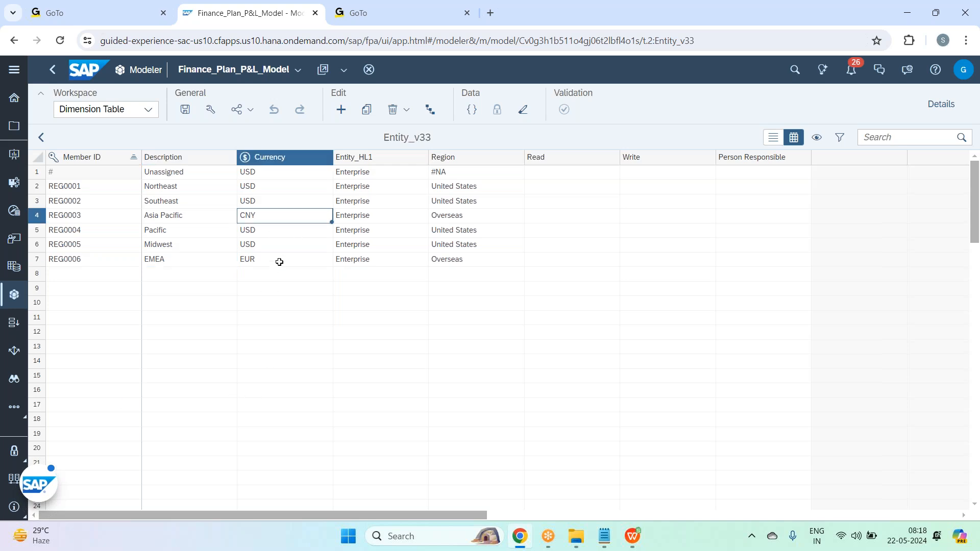
left_click(280, 262)
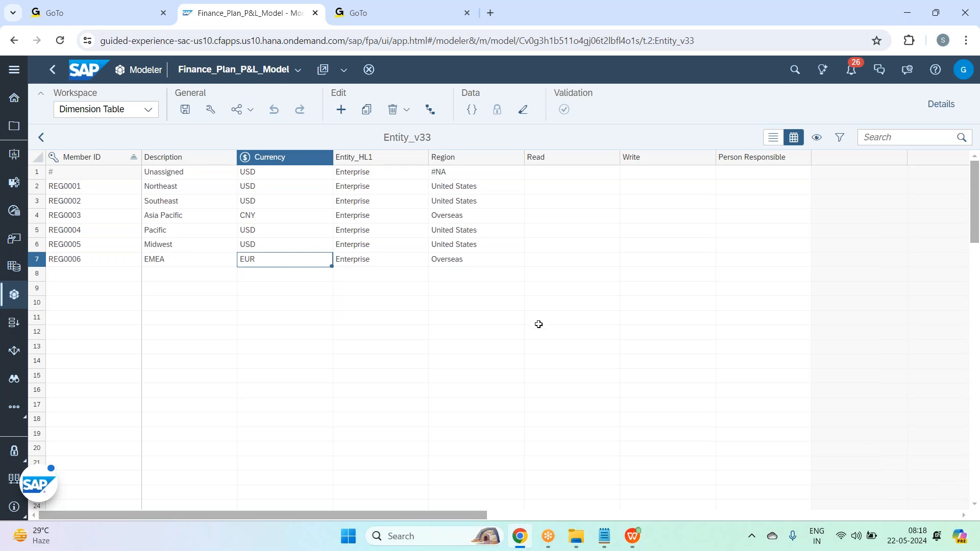
left_click(84, 261)
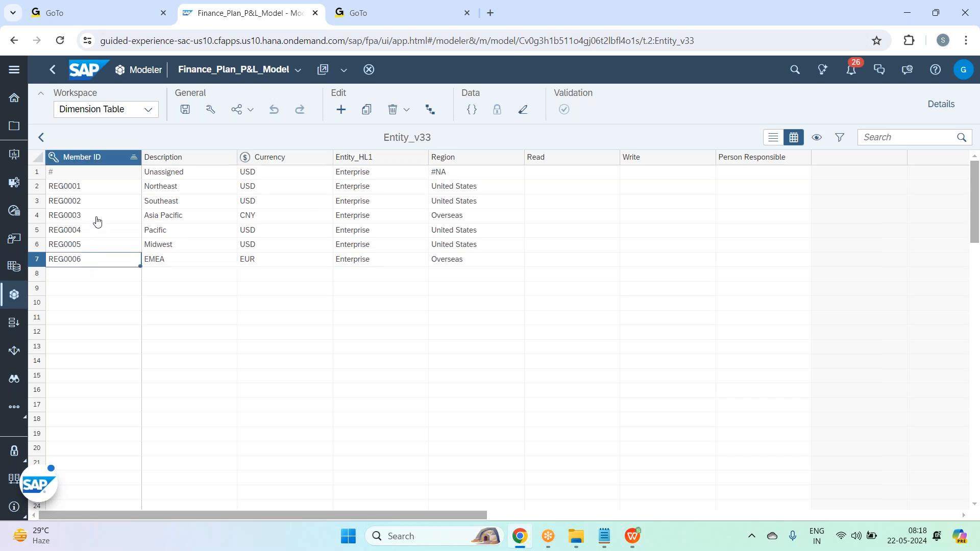
left_click(97, 221)
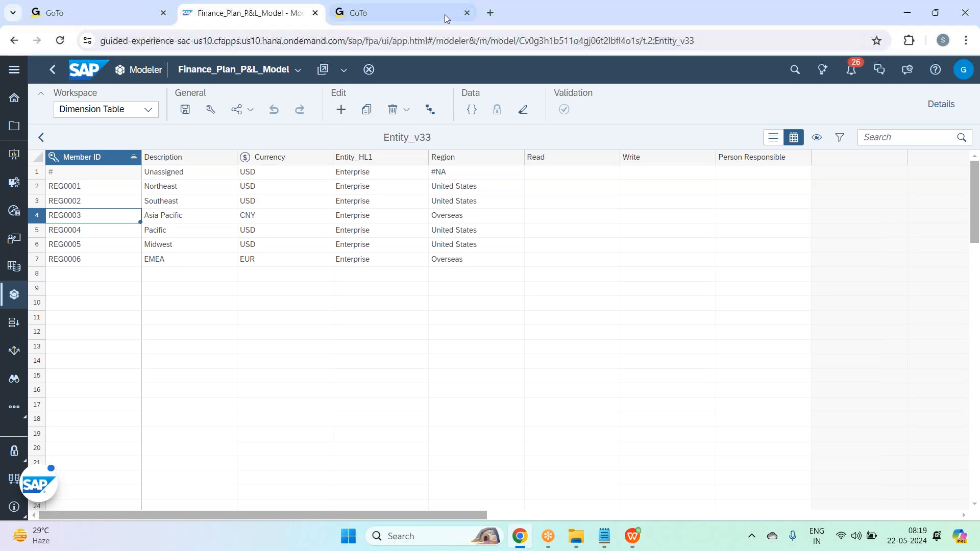
Step: Copy the SAP Analytics Cloud base address up to app.html# and load it in the other browser tab
left_click_drag(432, 41, 101, 41)
key("ctrl+c")
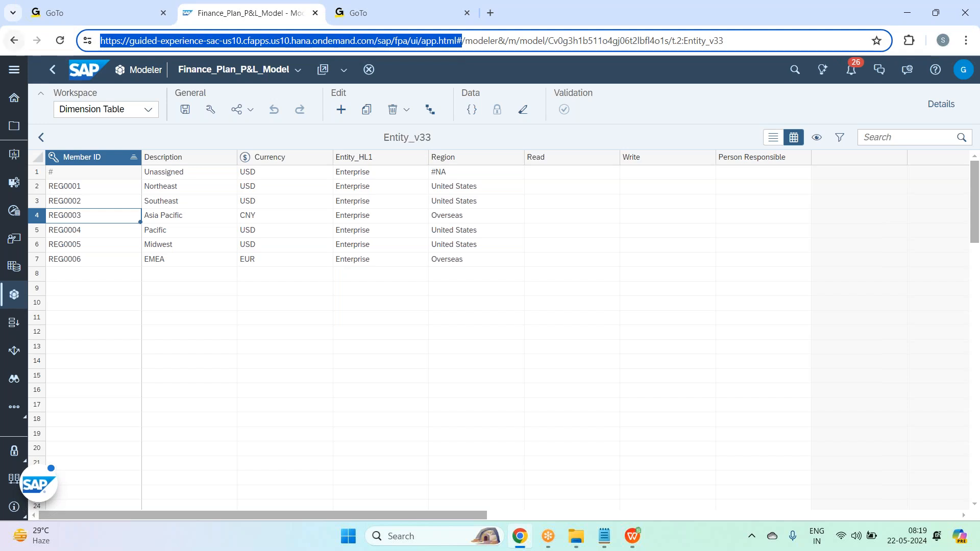
left_click(398, 20)
left_click(342, 44)
key("ctrl+v")
key("Return")
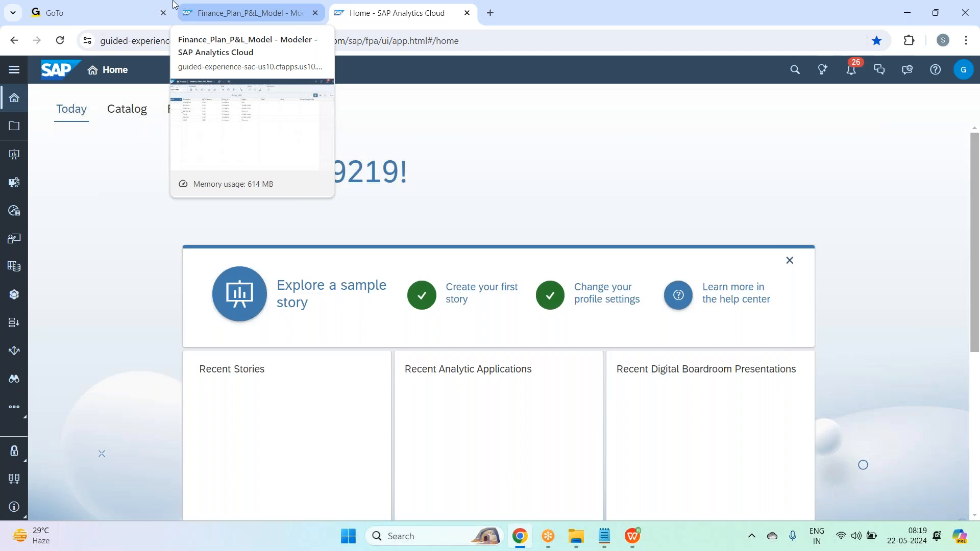
Step: Create a new Canvas story with the Optimized Design Experience and collapse the main navigation
left_click(14, 70)
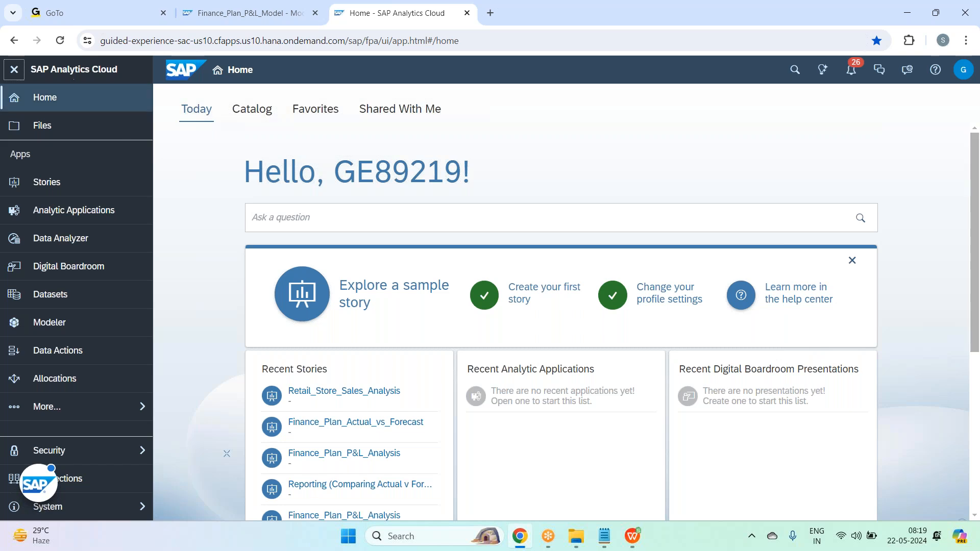
left_click(76, 186)
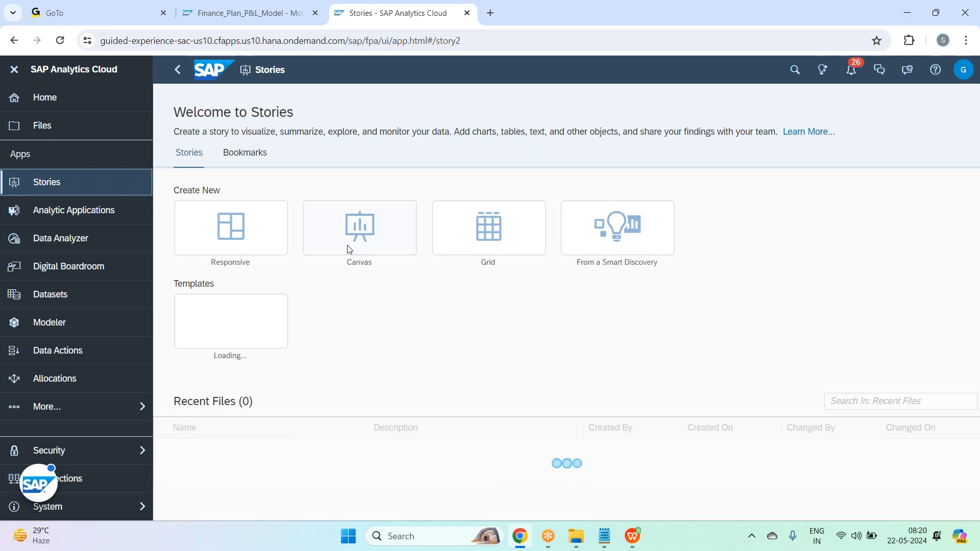
left_click(354, 240)
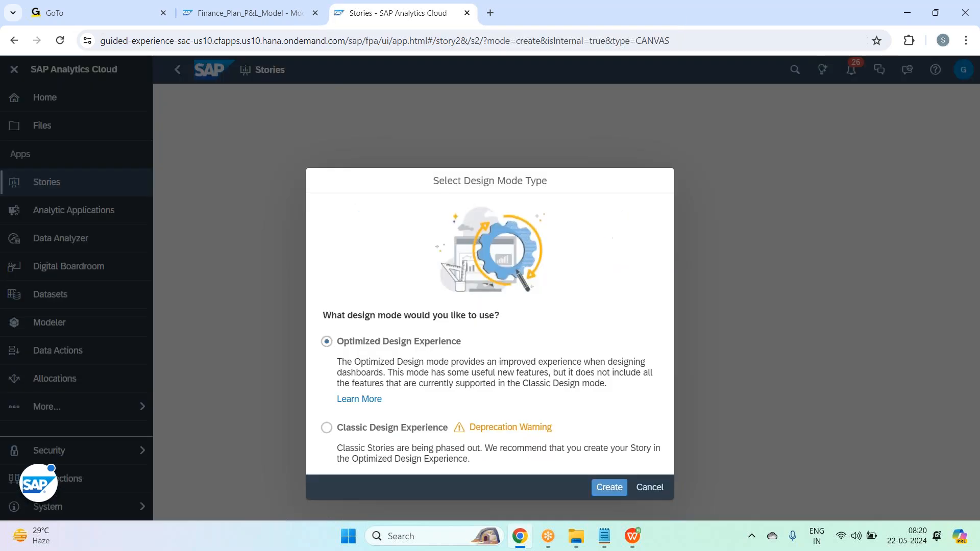
left_click(612, 445)
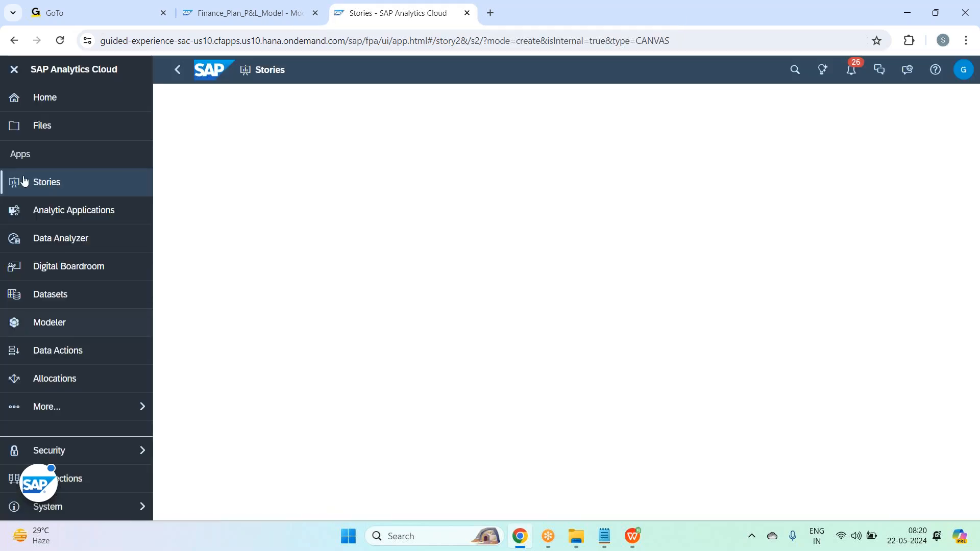
left_click(14, 71)
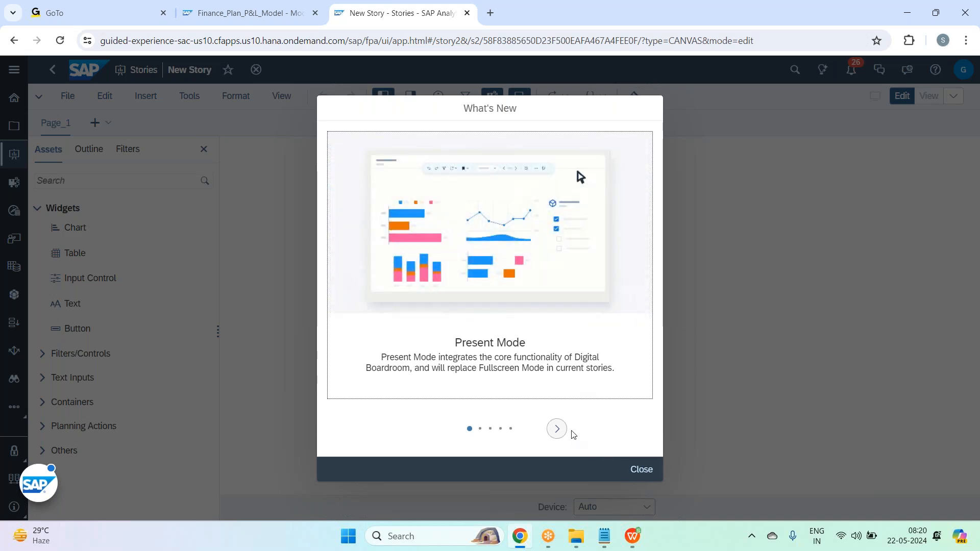
Step: Read through the What's New slides on present mode, page import, presentation structure, control panels and model replacement, and close them
left_click(557, 429)
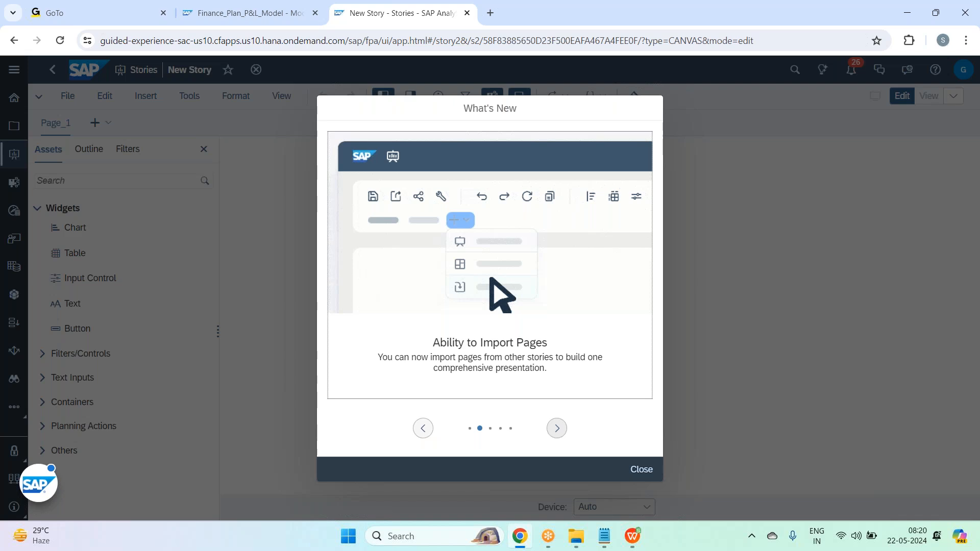
left_click(557, 429)
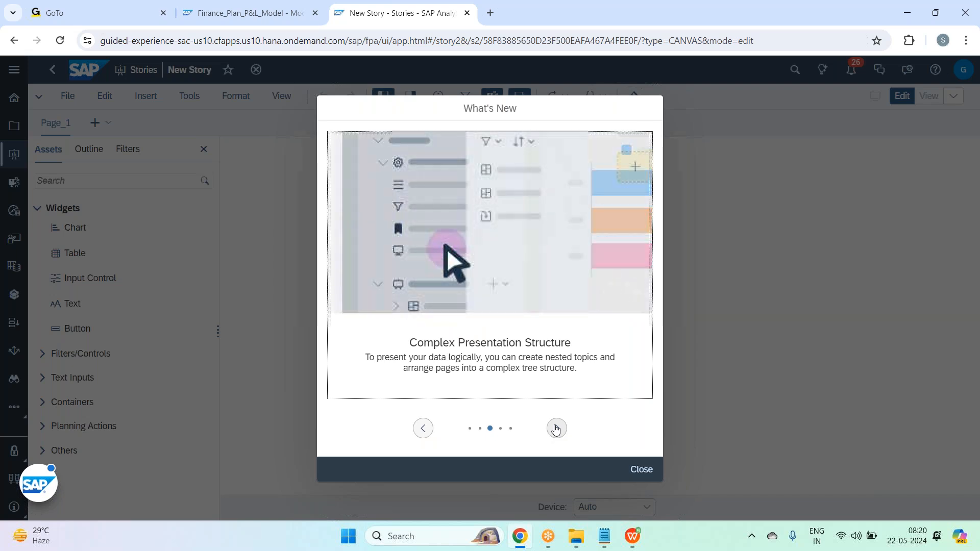
left_click(555, 429)
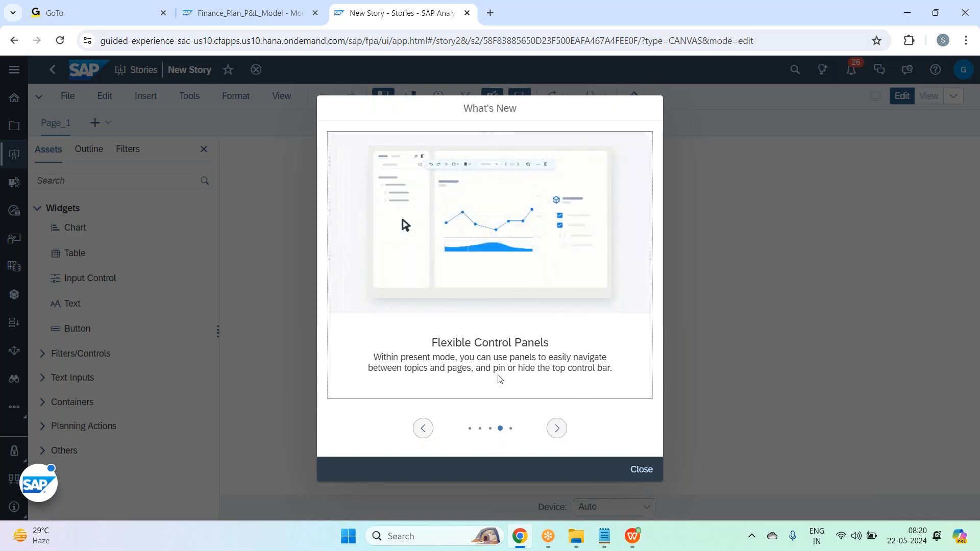
left_click(559, 434)
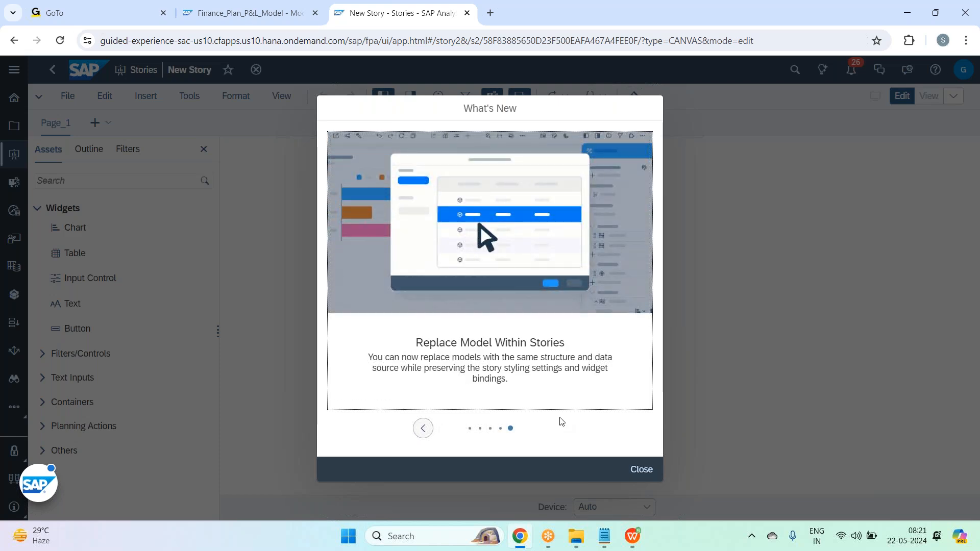
left_click(641, 469)
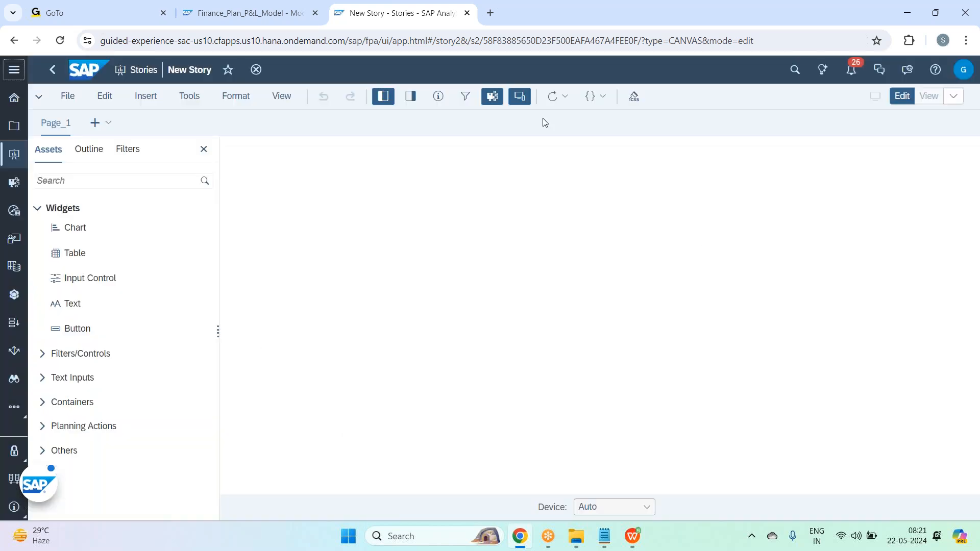
Step: Hide the Assets panel and add Finance_Plan_P&L_Model from SAC Mar 2024 - Batch 33 / Enterprise Planning as the story's data
left_click(383, 96)
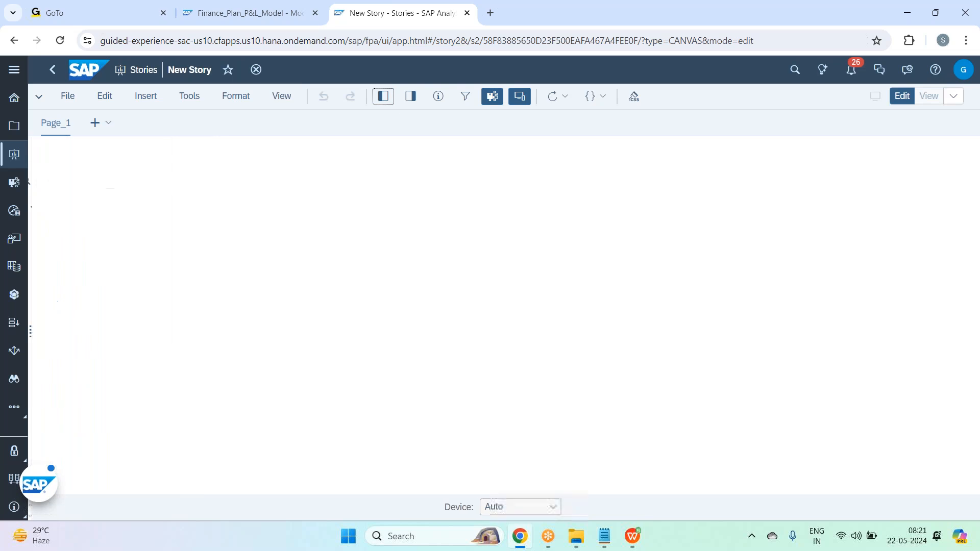
left_click(189, 97)
mouse_move(243, 116)
left_click(403, 119)
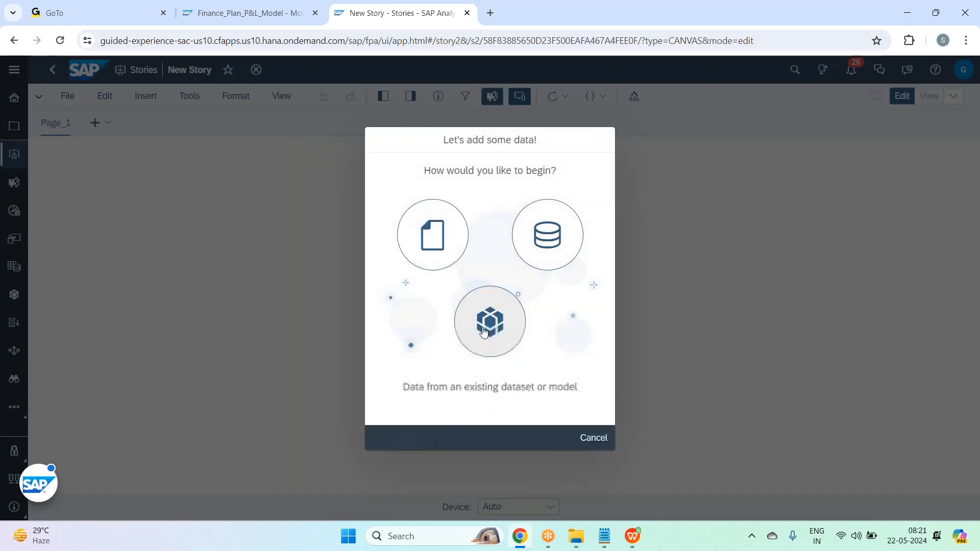
left_click(487, 326)
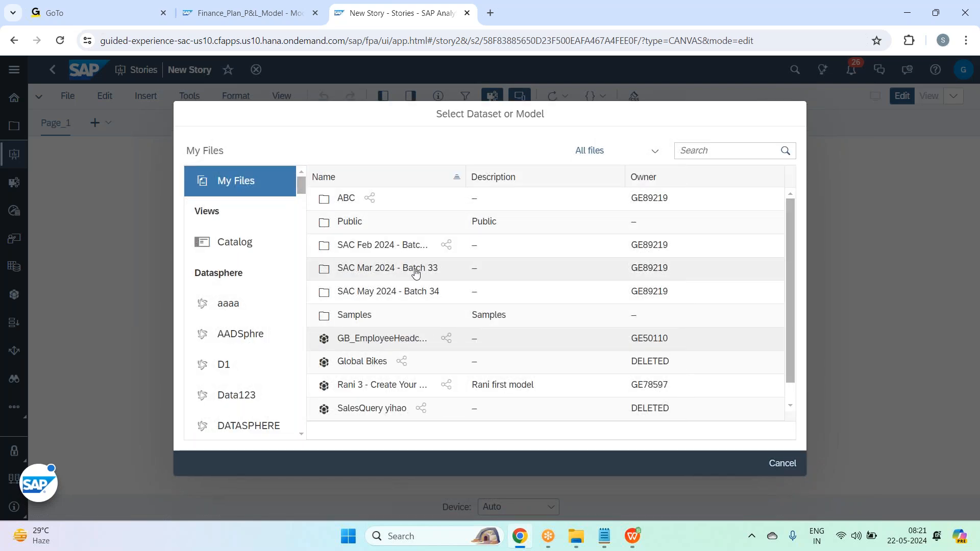
left_click(413, 268)
left_click(429, 224)
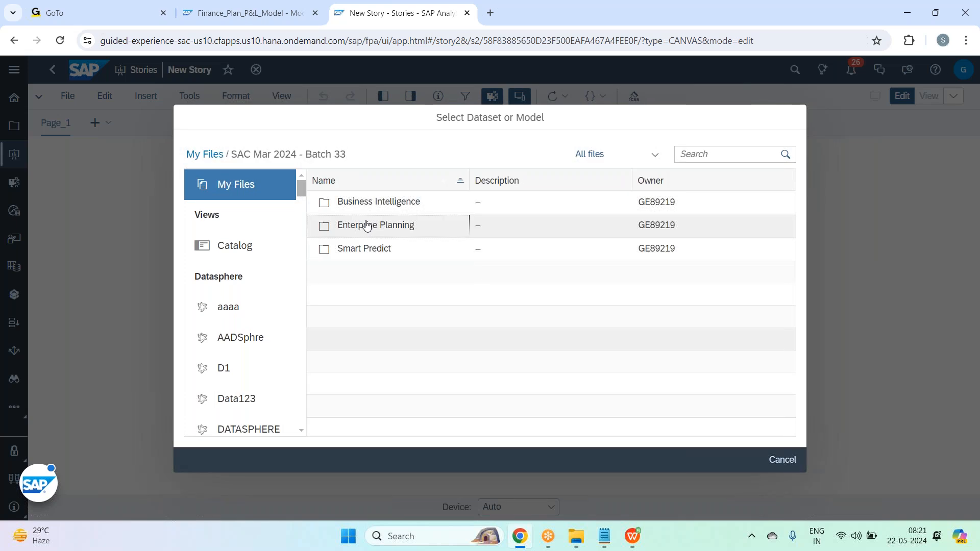
left_click(380, 201)
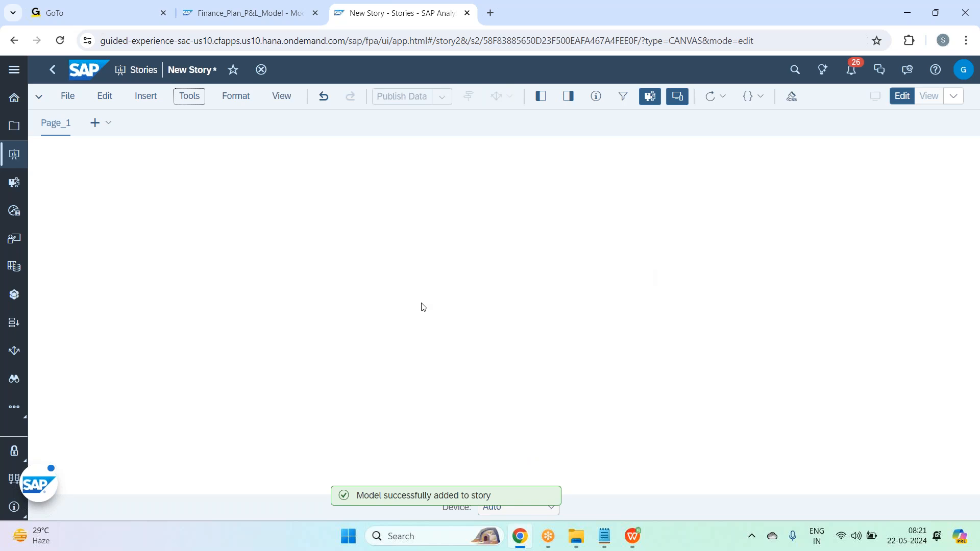
Step: Insert a table on Page_1 and filter its GL_Account_v33 rows to Operating Income instead of Finance
left_click(146, 97)
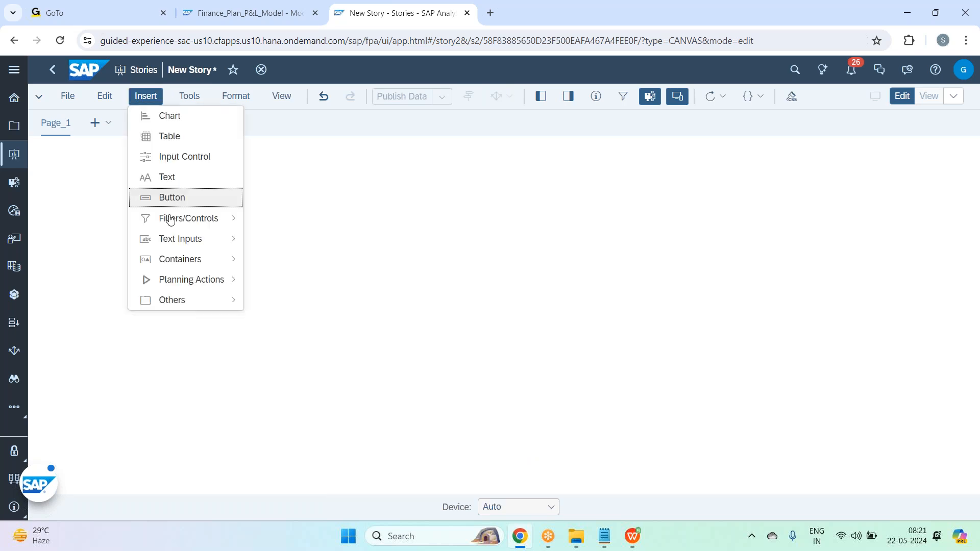
left_click(183, 140)
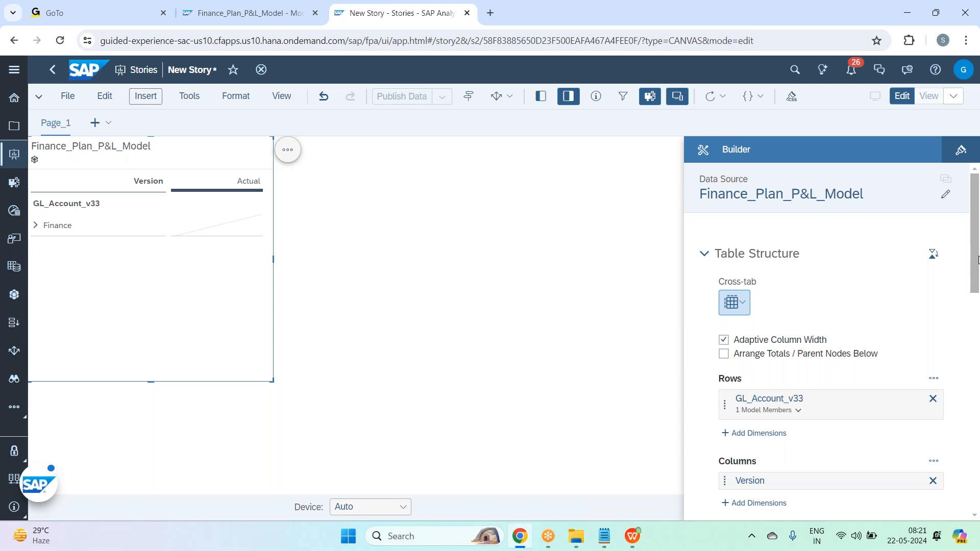
left_click_drag(975, 262, 968, 314)
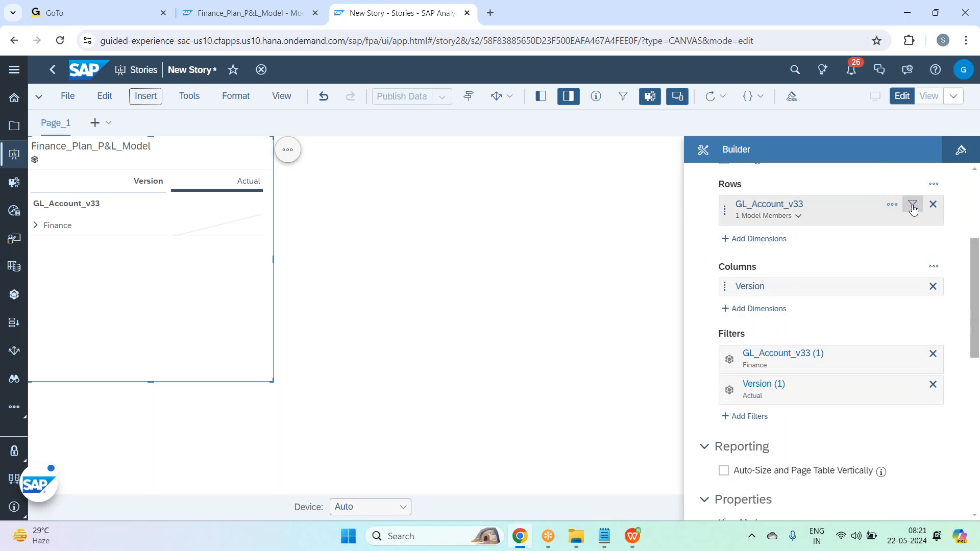
left_click(913, 206)
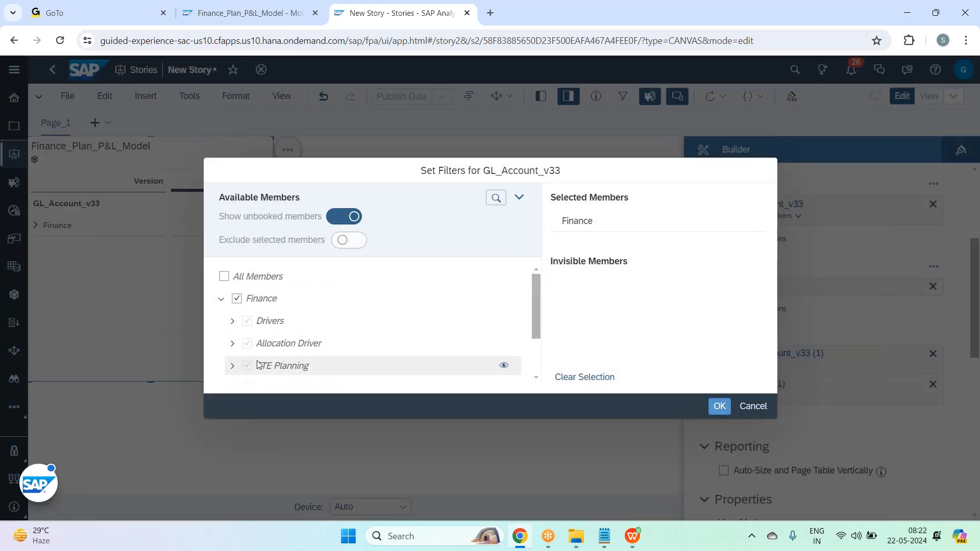
left_click(268, 301)
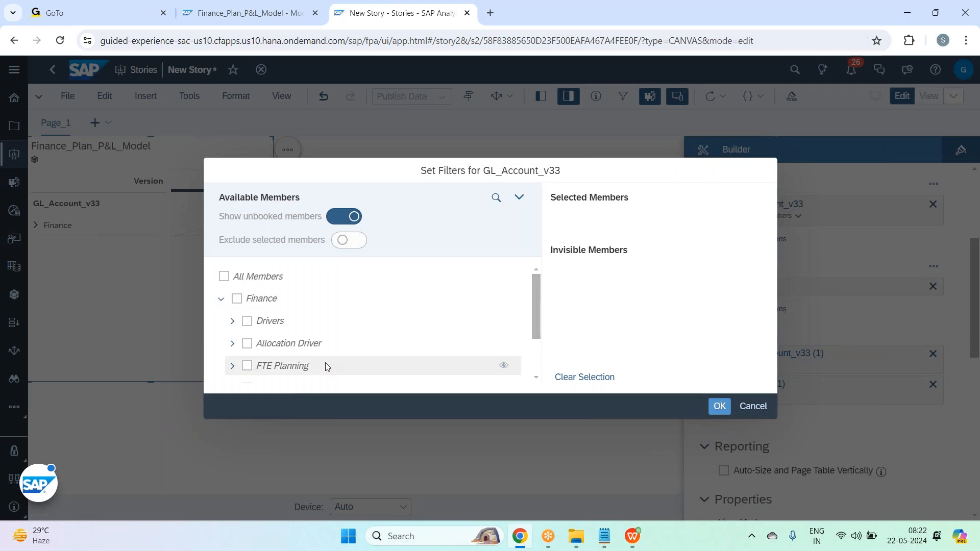
scroll(325, 366, "down", 2)
left_click(323, 329)
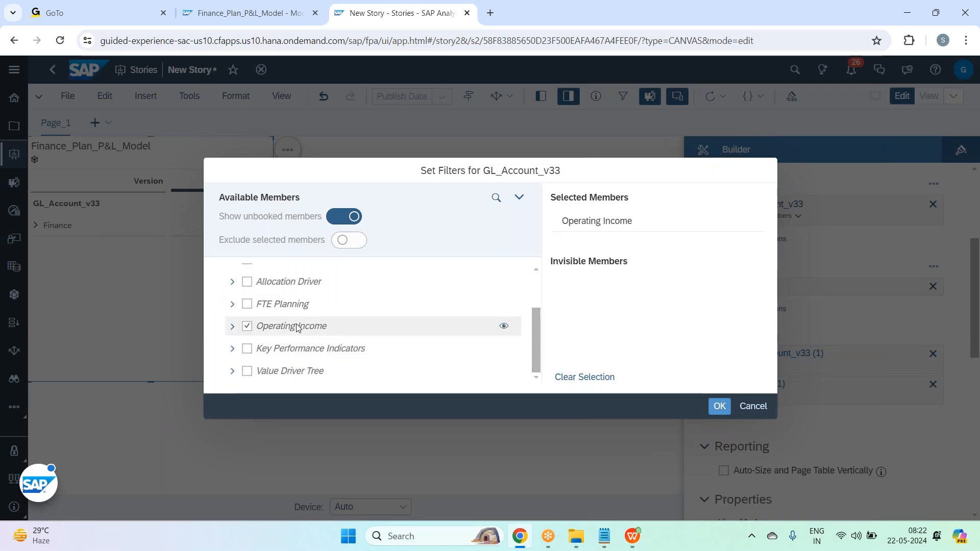
scroll(298, 327, "up", 2)
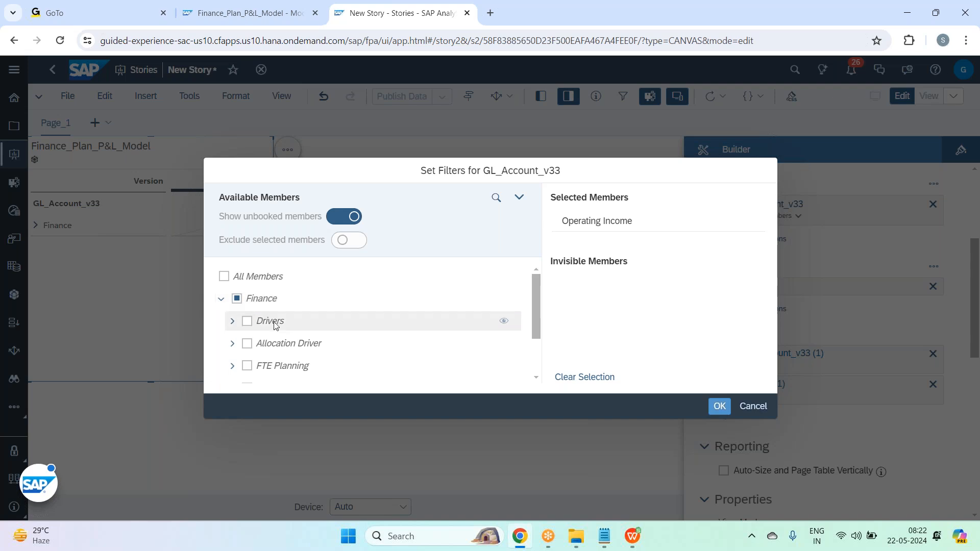
scroll(258, 327, "down", 3)
left_click(719, 406)
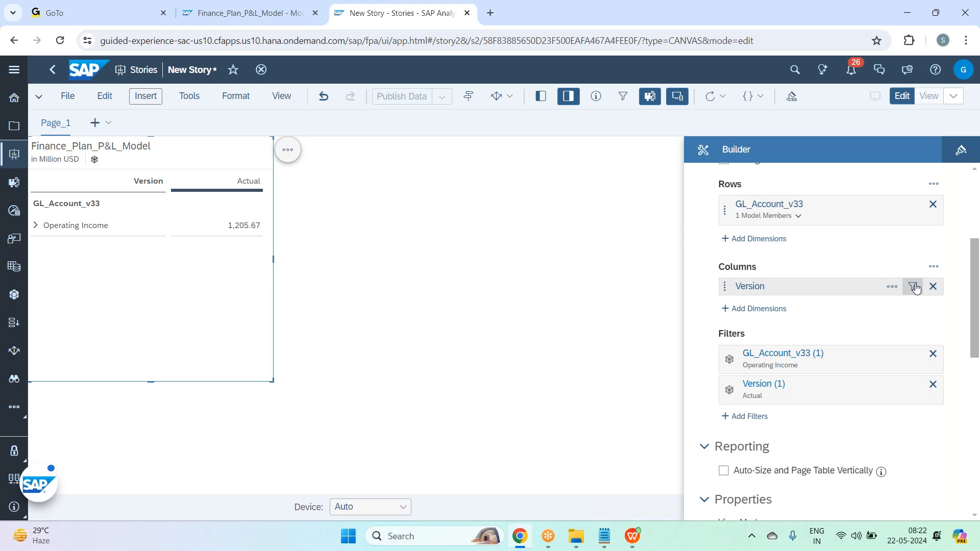
Step: Add Budget alongside Actual in the Version filter of the table's columns
left_click(915, 287)
left_click(224, 321)
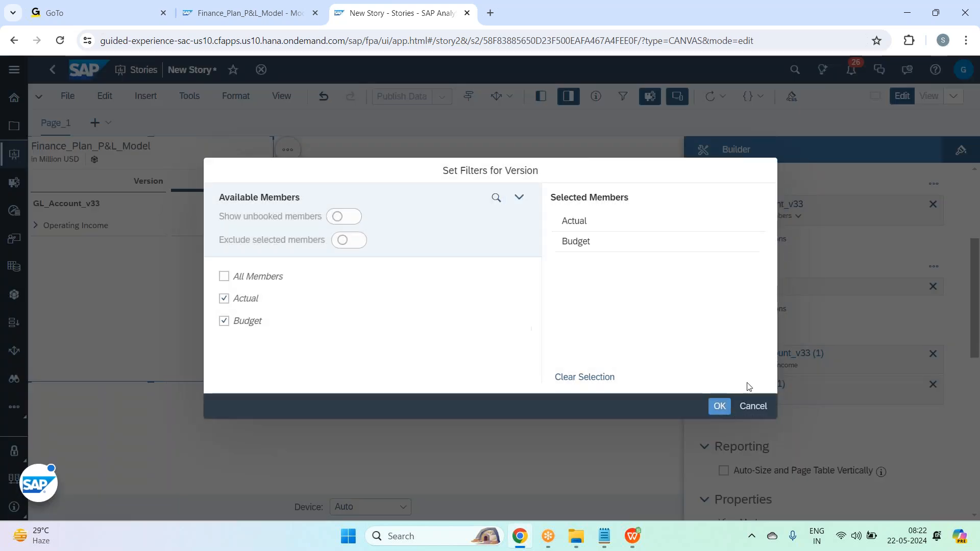
left_click(719, 406)
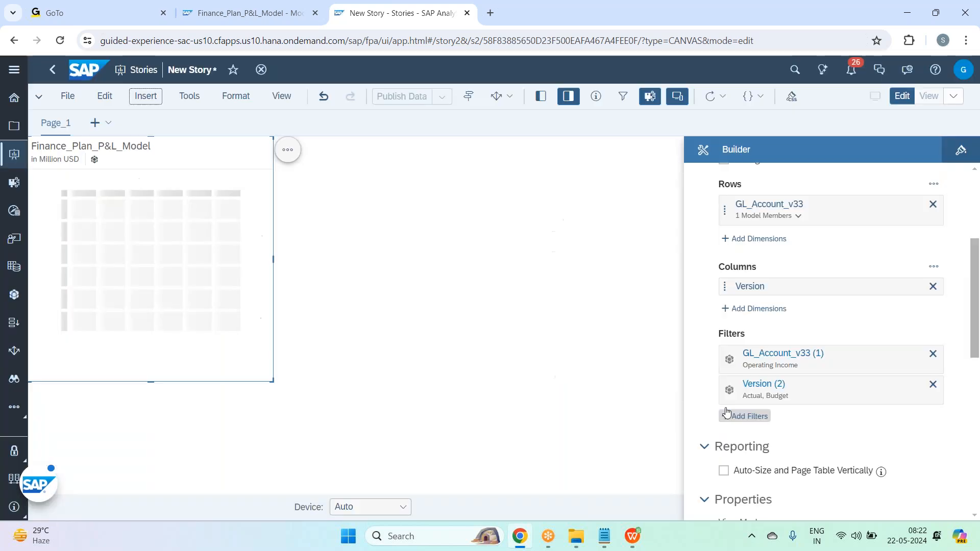
Step: Add Date to the table's columns filtered to 2022 and 2023, and widen the table to fit all columns
left_click(755, 308)
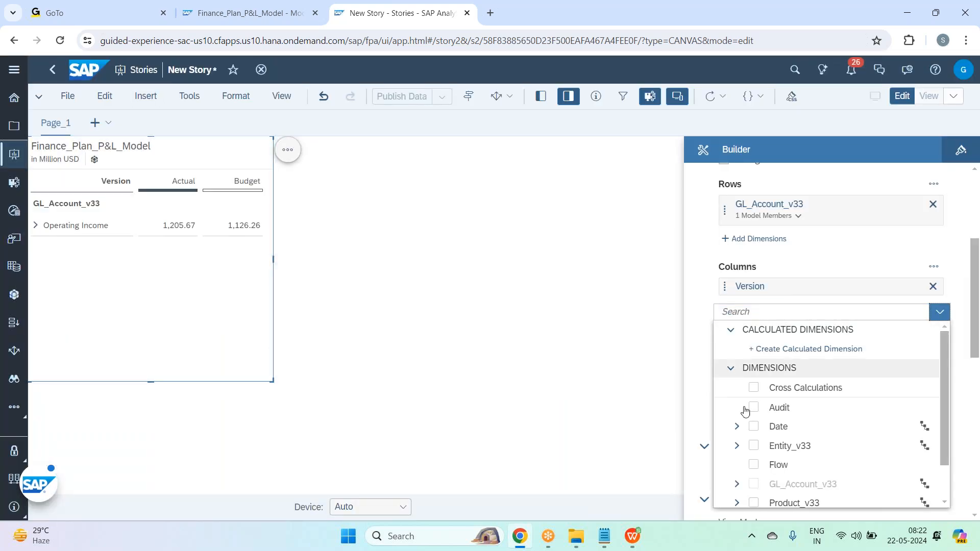
left_click(773, 428)
left_click(846, 249)
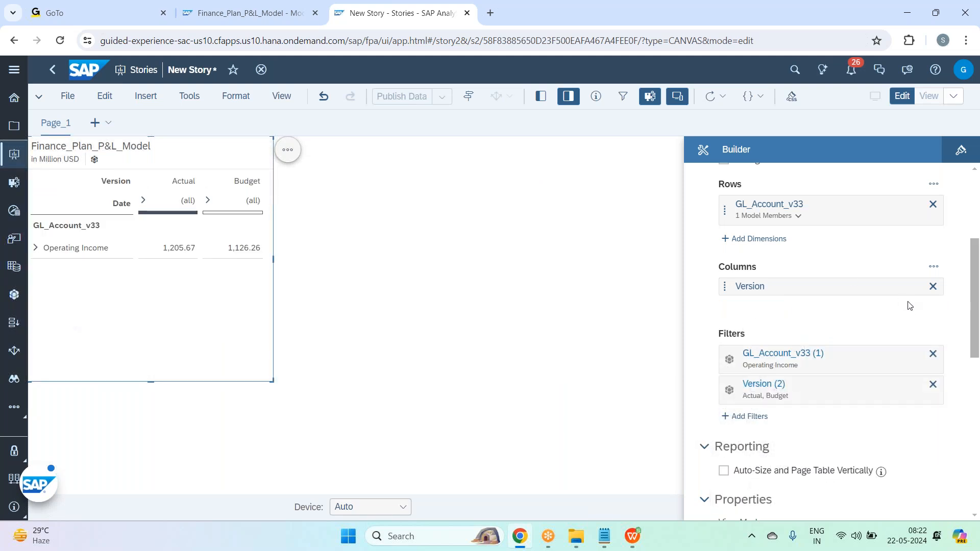
left_click(912, 307)
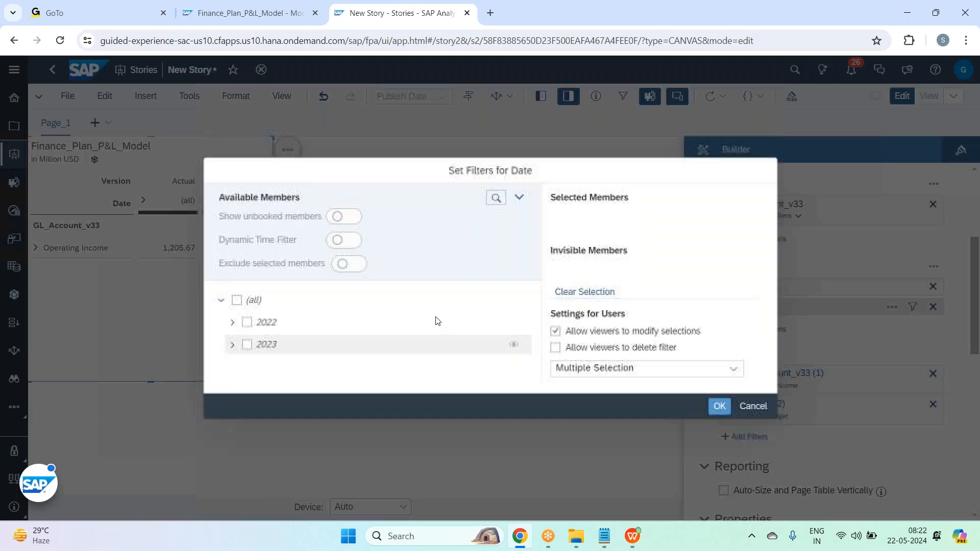
left_click(321, 325)
left_click(312, 352)
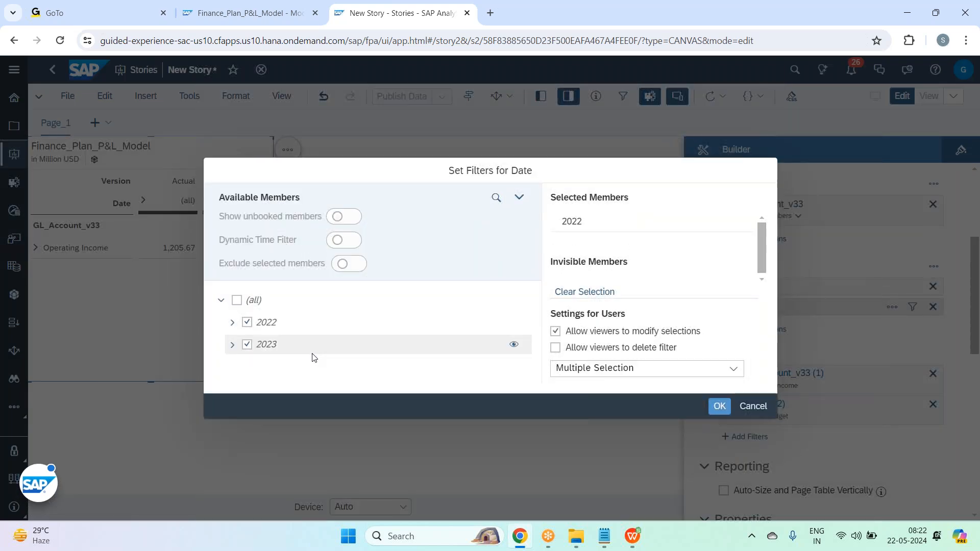
left_click(719, 406)
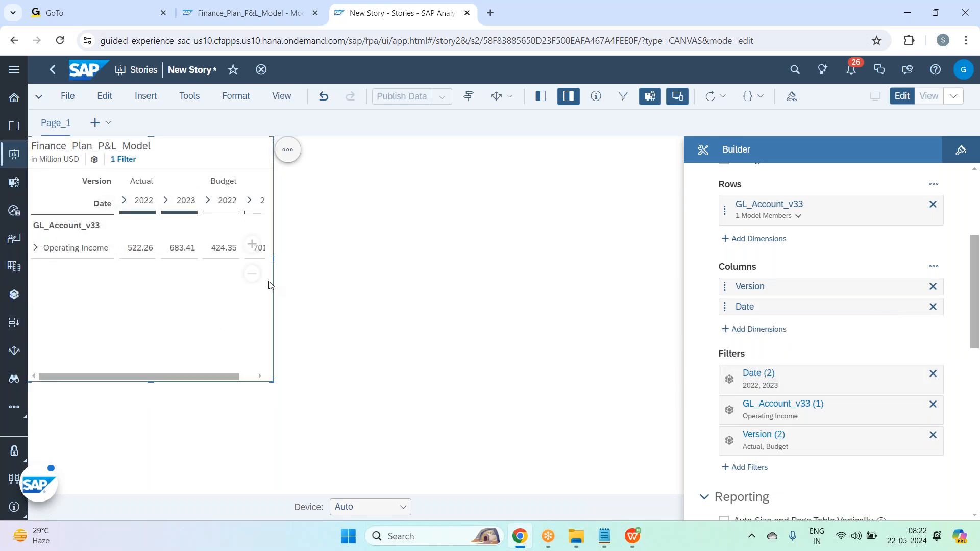
left_click_drag(273, 259, 364, 258)
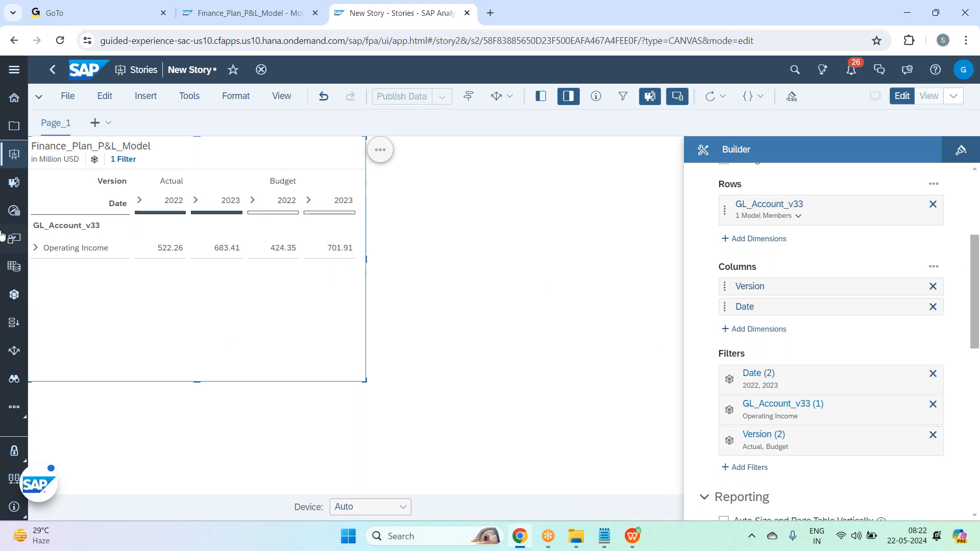
Step: Add Entity_v33 to the table's rows filtered to Enterprise, and enlarge the table in width and height
left_click(782, 241)
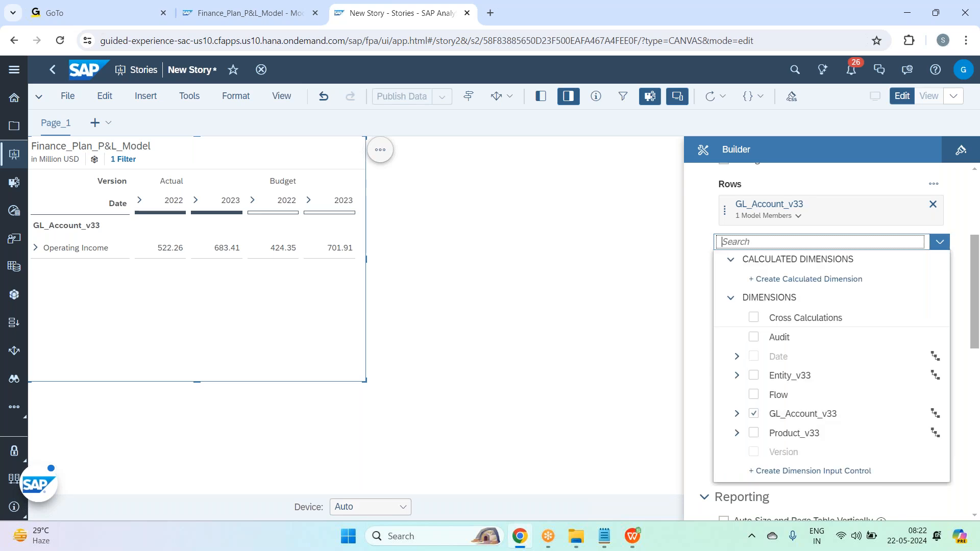
type("entit")
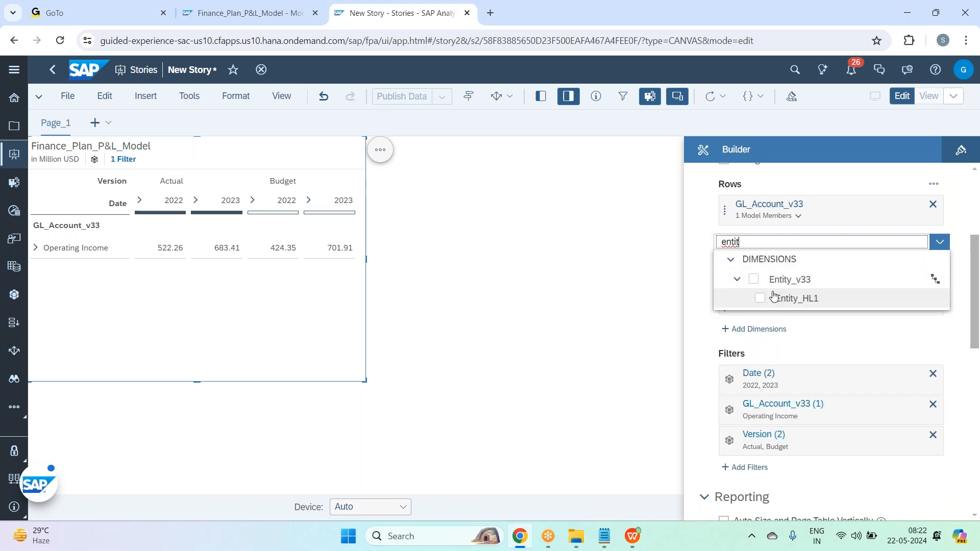
left_click(788, 277)
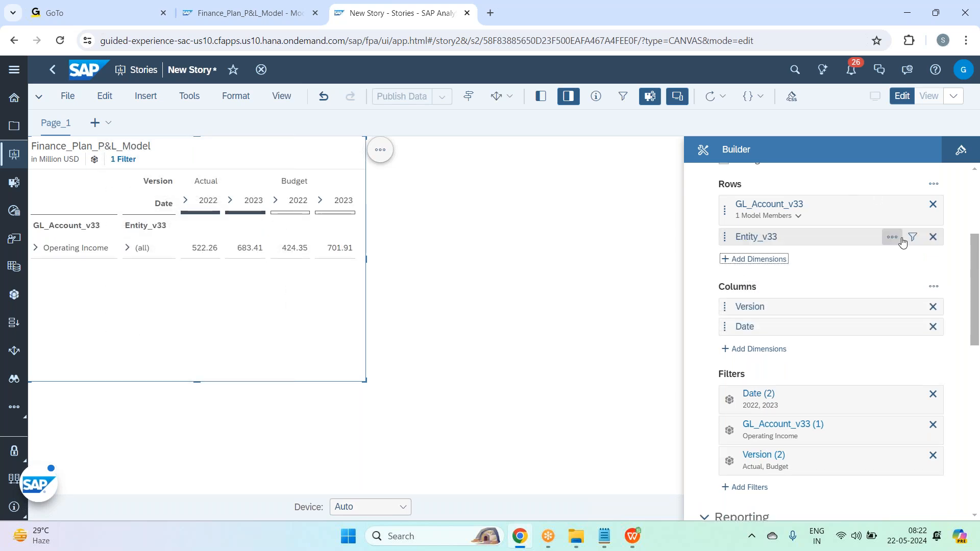
left_click(914, 237)
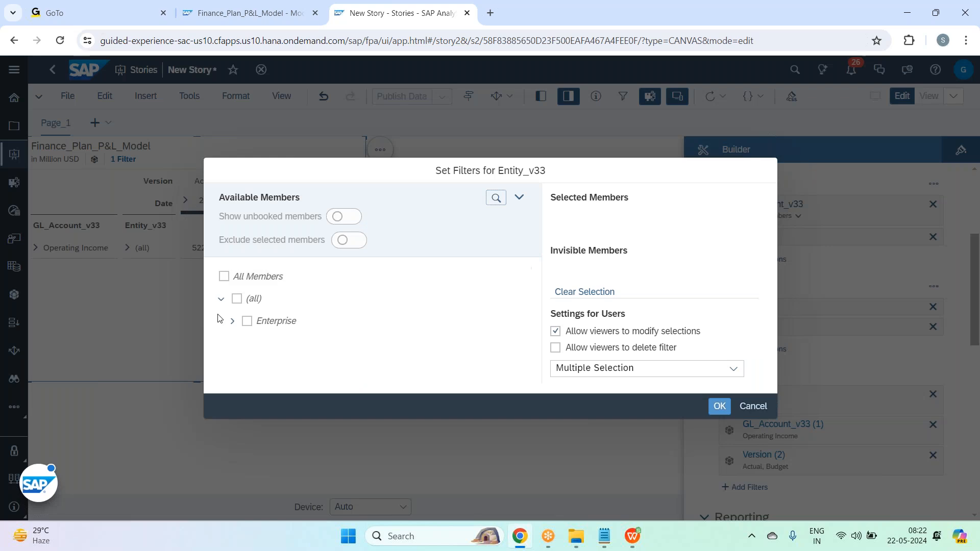
left_click(247, 322)
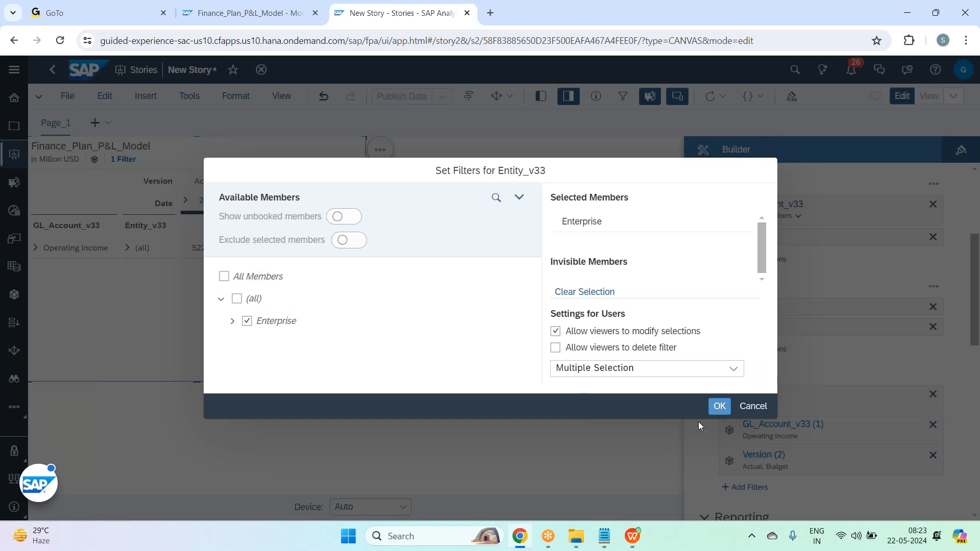
left_click(720, 407)
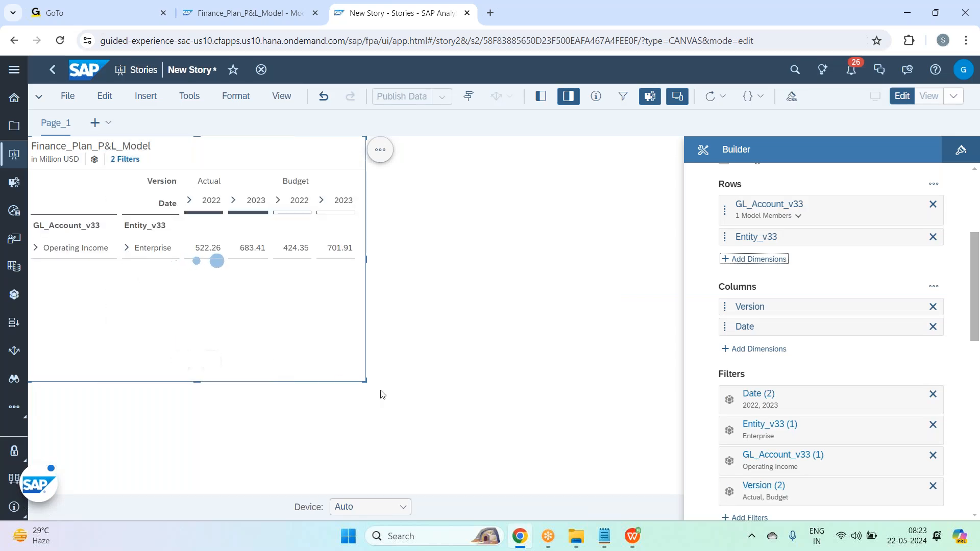
left_click_drag(365, 383, 508, 411)
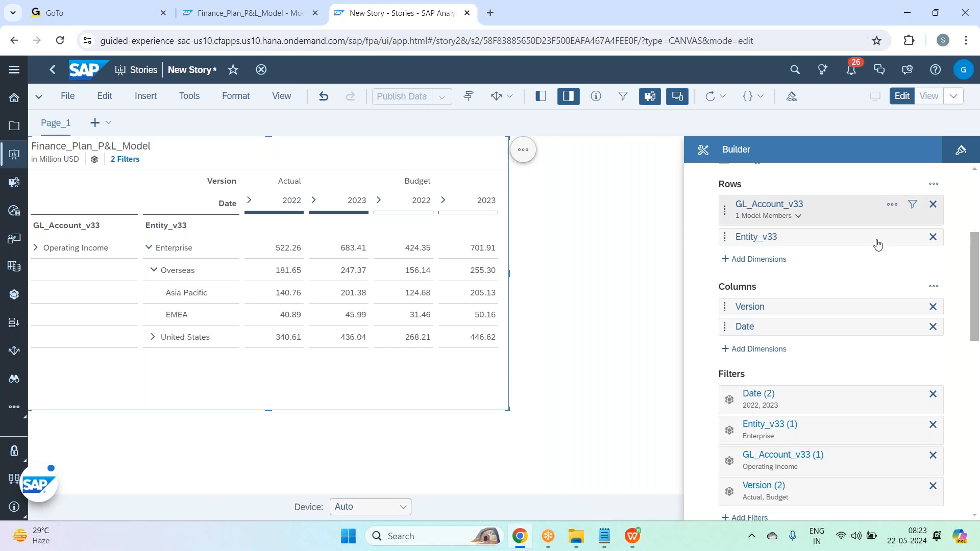
left_click(892, 238)
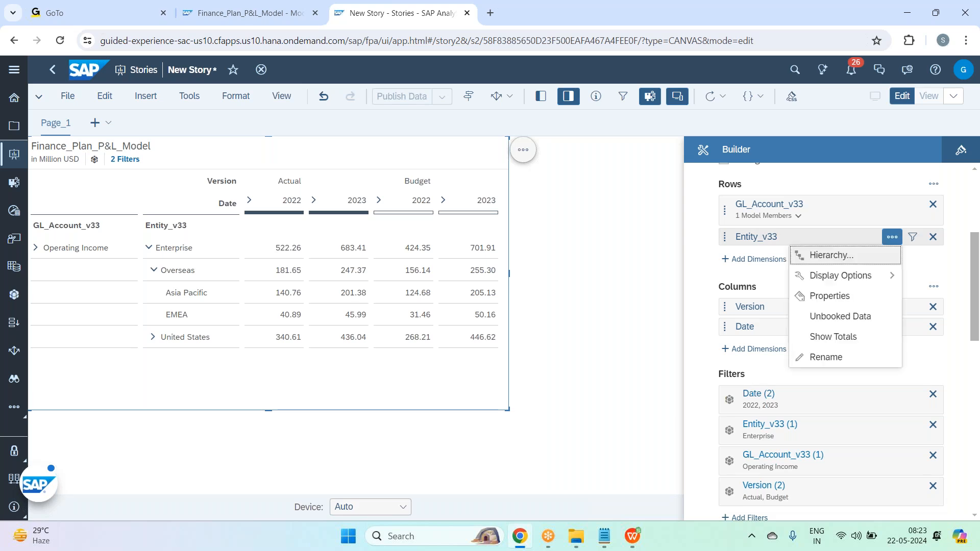
mouse_move(874, 282)
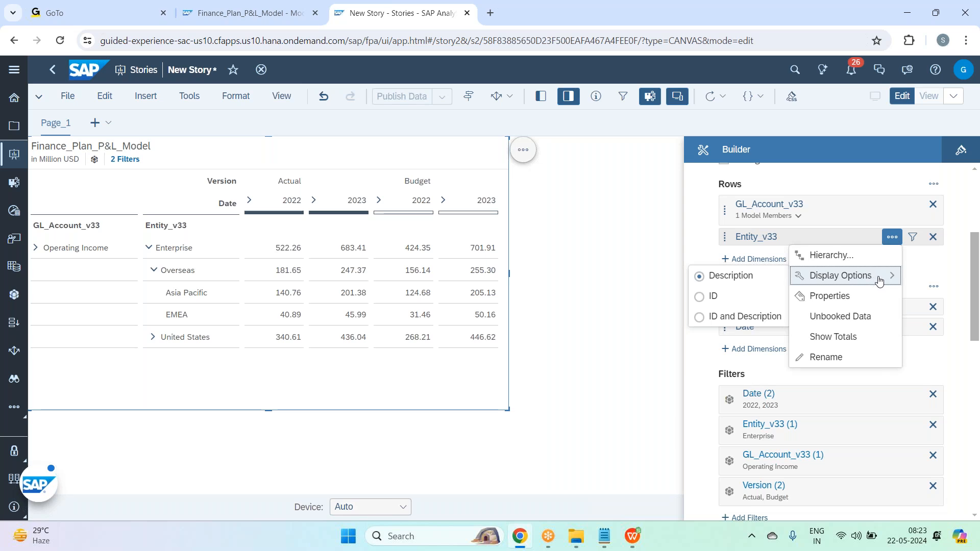
left_click(925, 272)
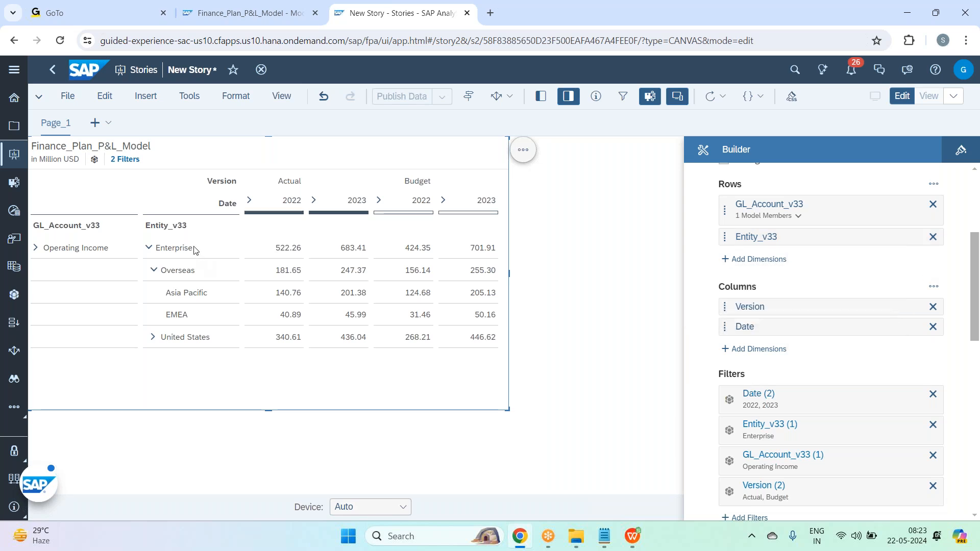
right_click(278, 298)
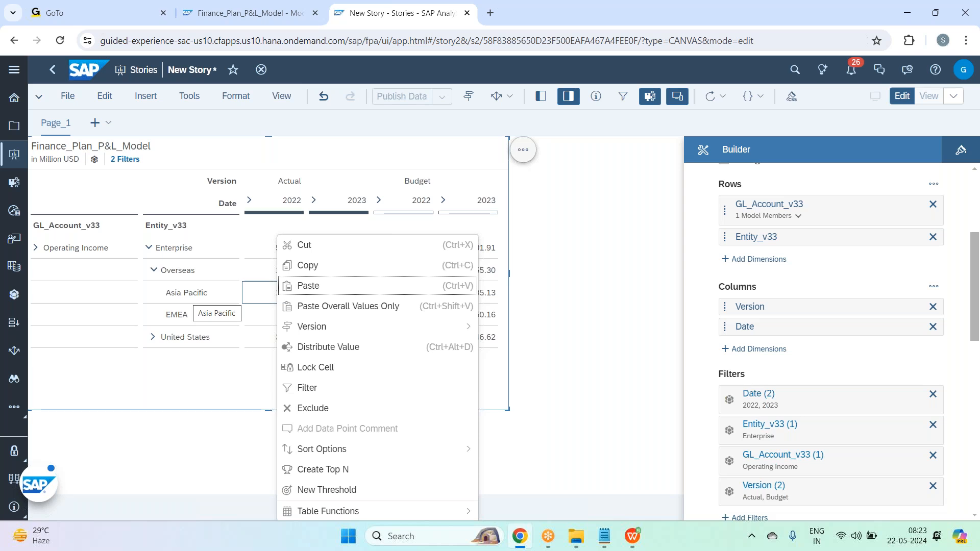
left_click(900, 240)
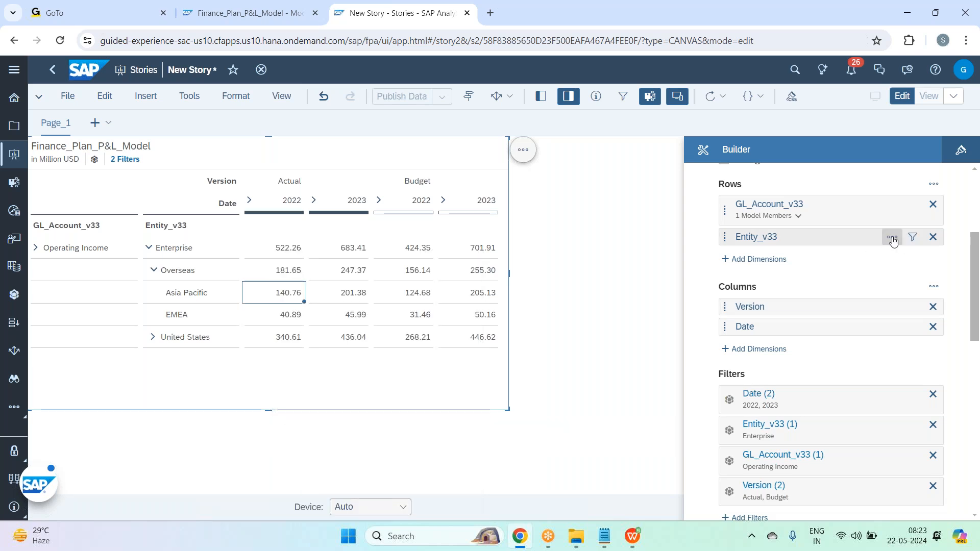
Step: Show the Currency property for Entity_v33 in the table's rows
left_click(892, 237)
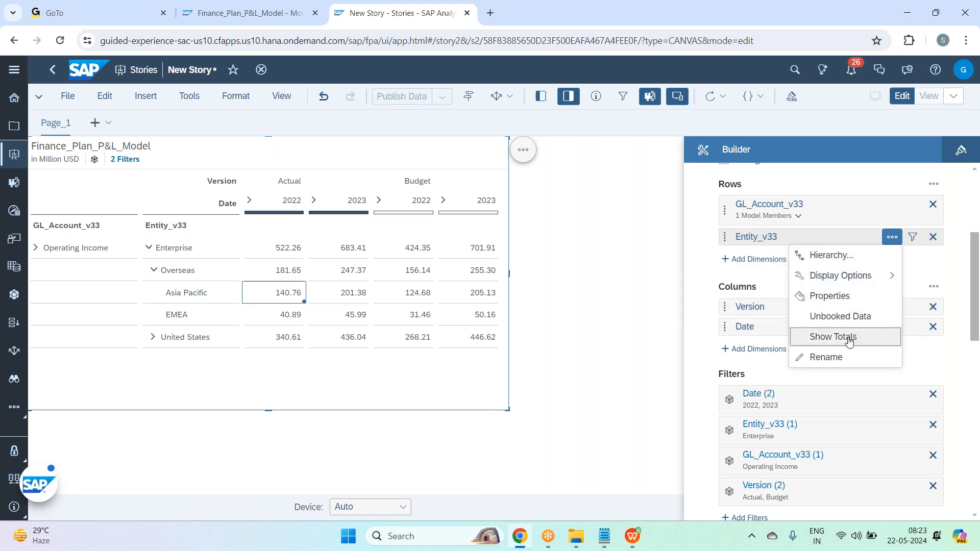
left_click(864, 302)
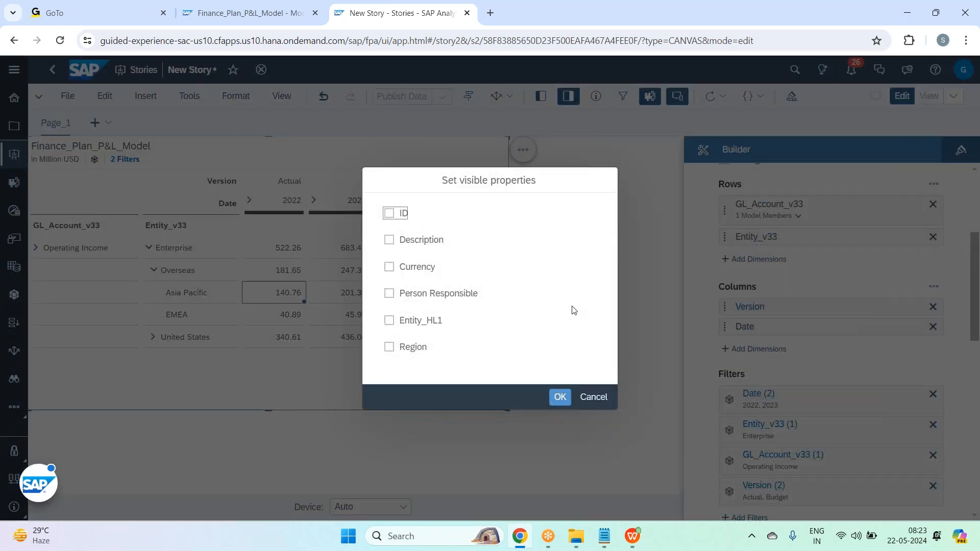
left_click(388, 266)
left_click(560, 397)
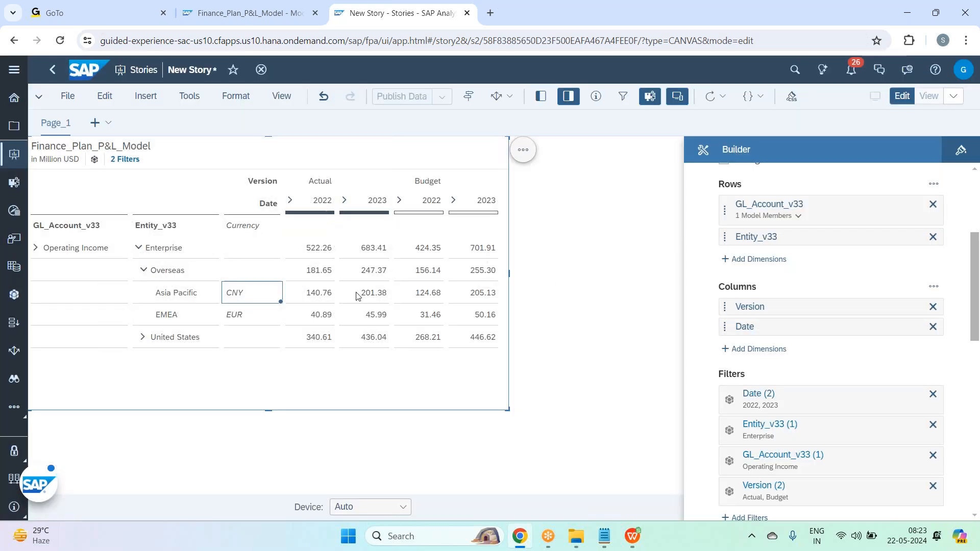
left_click(248, 342)
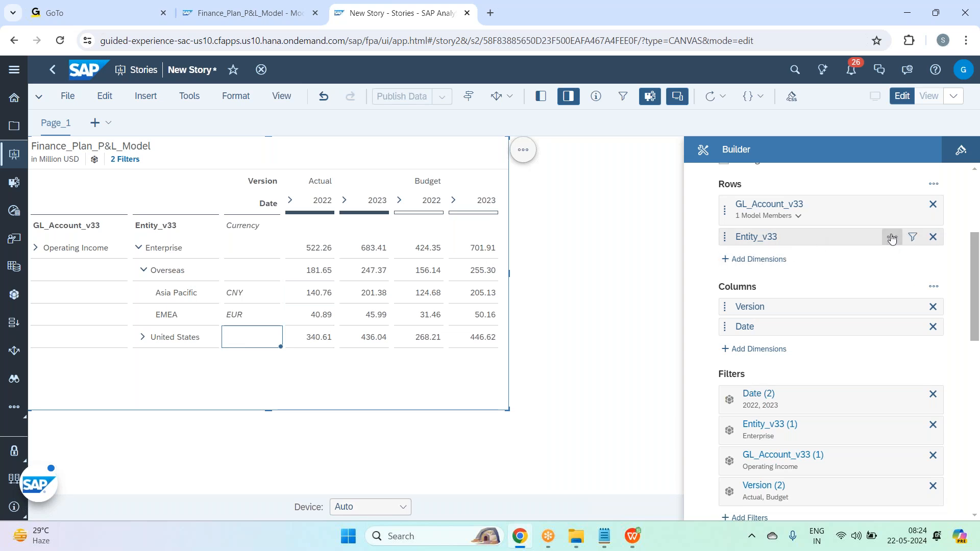
Step: Remove the Currency property from the visible properties of Entity_v33
left_click(891, 238)
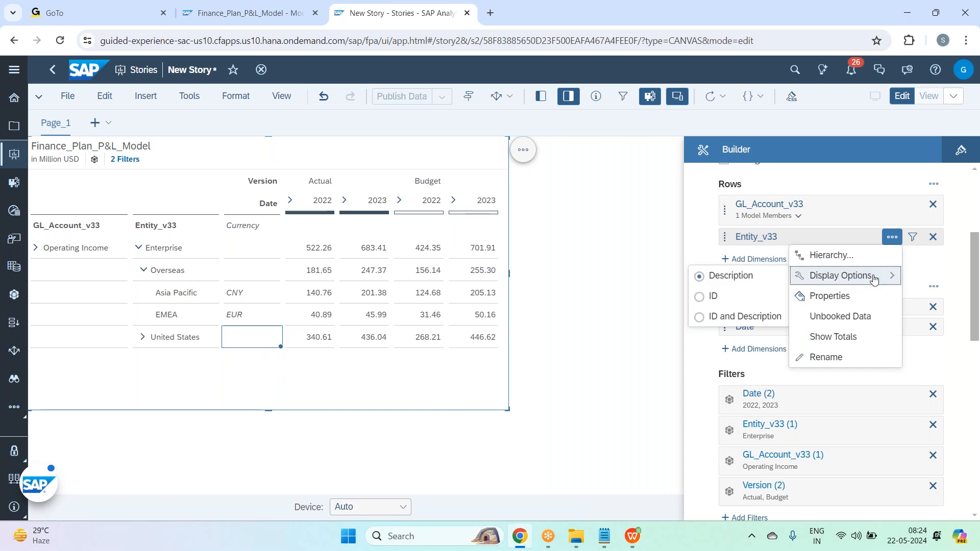
left_click(862, 301)
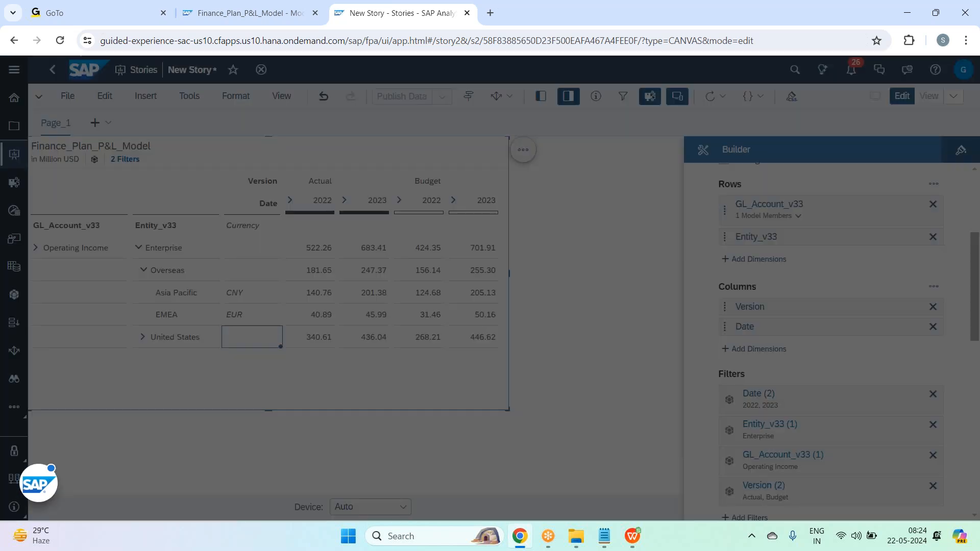
left_click(403, 271)
left_click(562, 401)
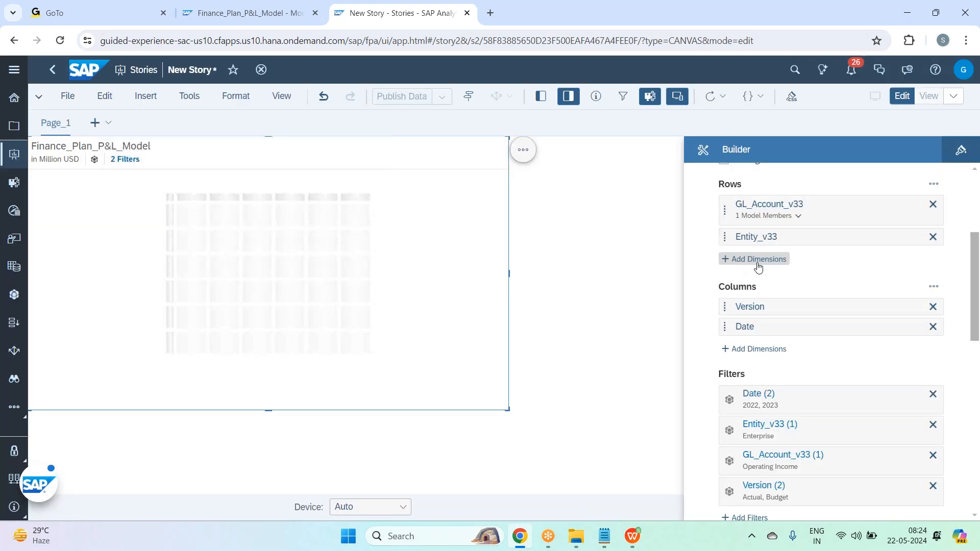
Step: Add the Currency attribute of Entity_v33 to the table's rows and check the values per currency down to United States
left_click(757, 261)
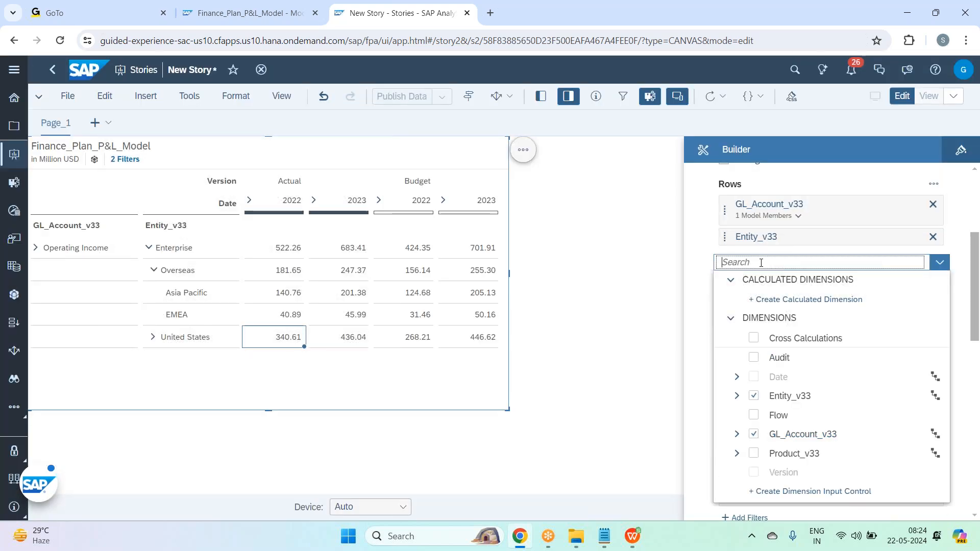
left_click(737, 396)
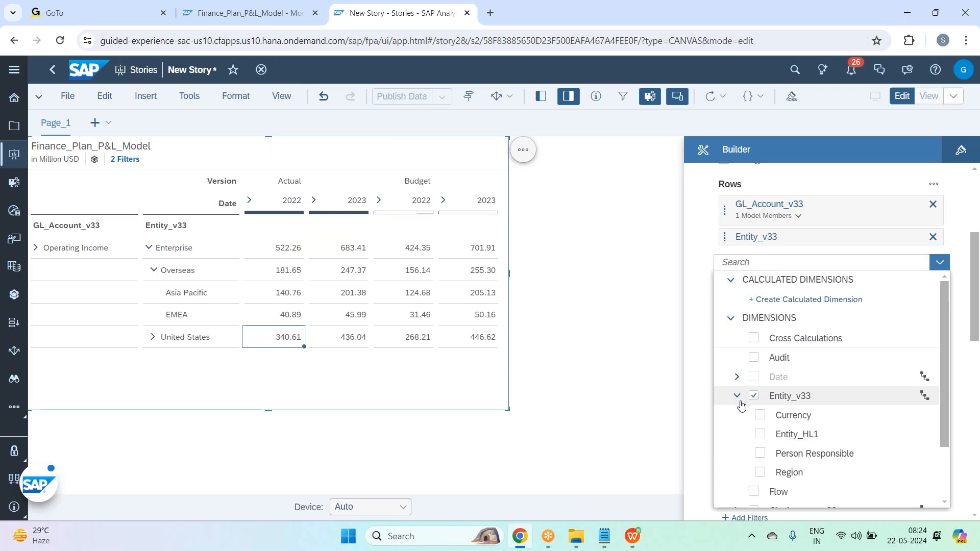
left_click(814, 421)
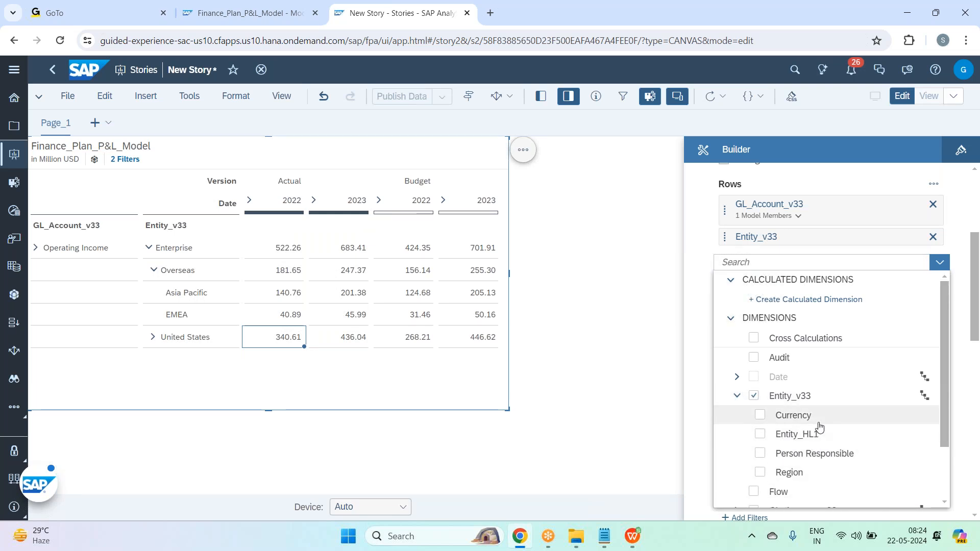
left_click(894, 187)
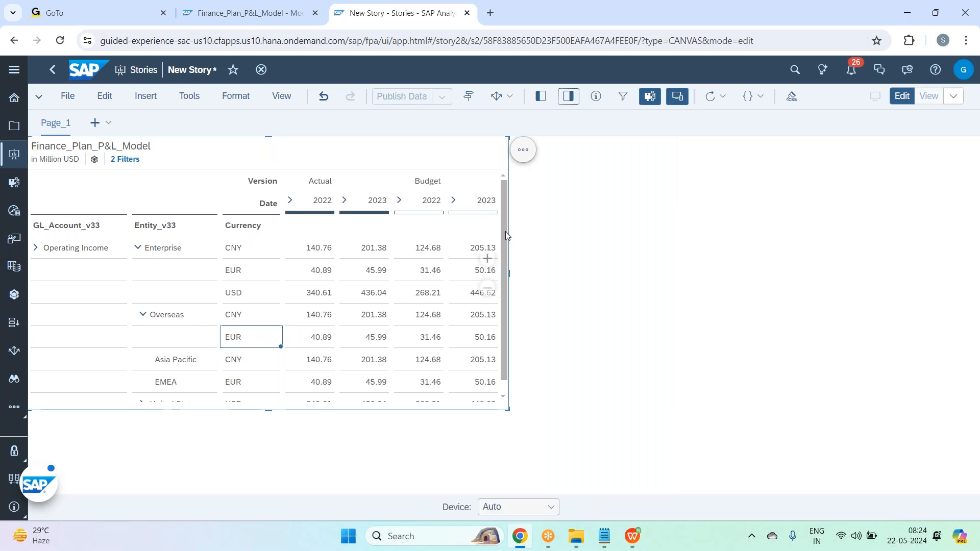
left_click_drag(504, 214, 502, 293)
left_click(317, 351)
left_click(314, 375)
left_click(322, 393)
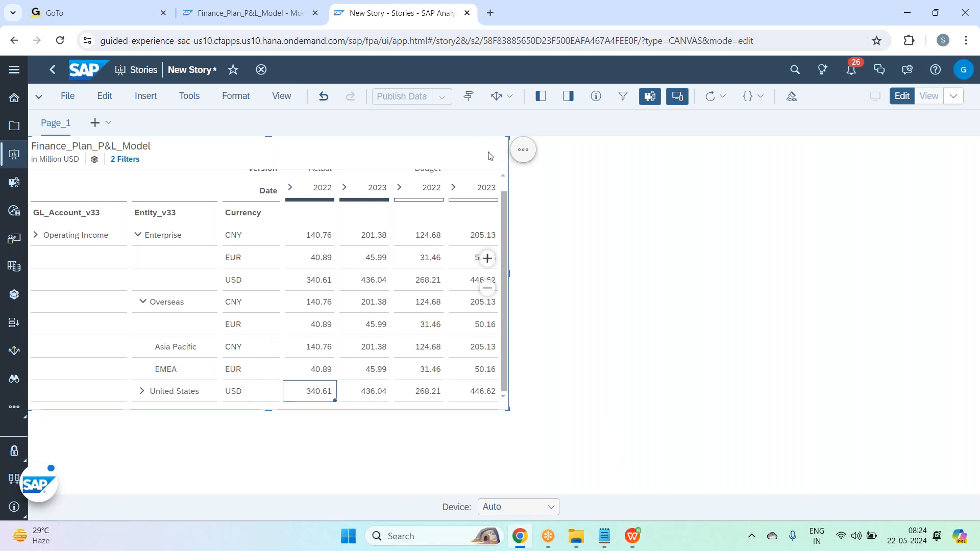
Step: Review the table's structure, filter and planning settings and its styling options, and hide the settings again
left_click(541, 98)
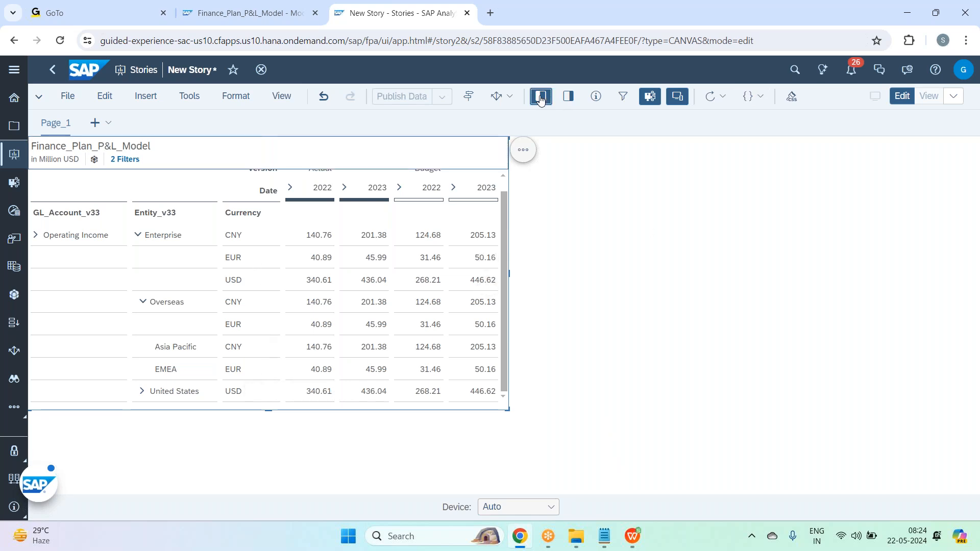
left_click(563, 97)
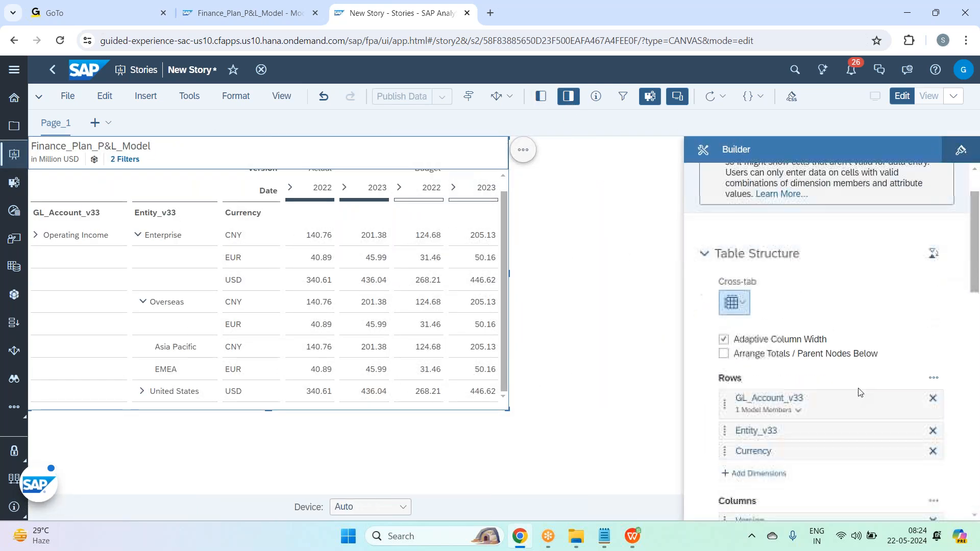
scroll(859, 392, "down", 3)
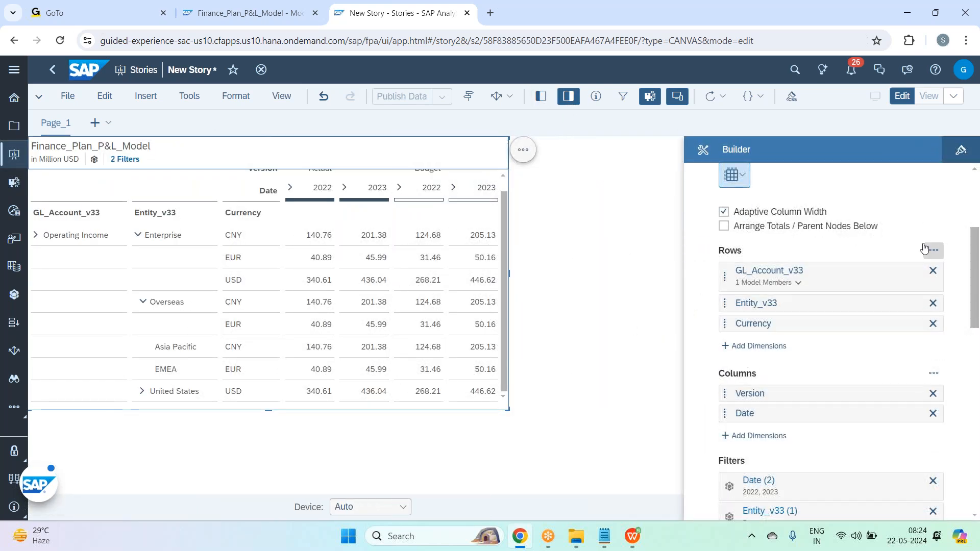
scroll(929, 331, "down", 3)
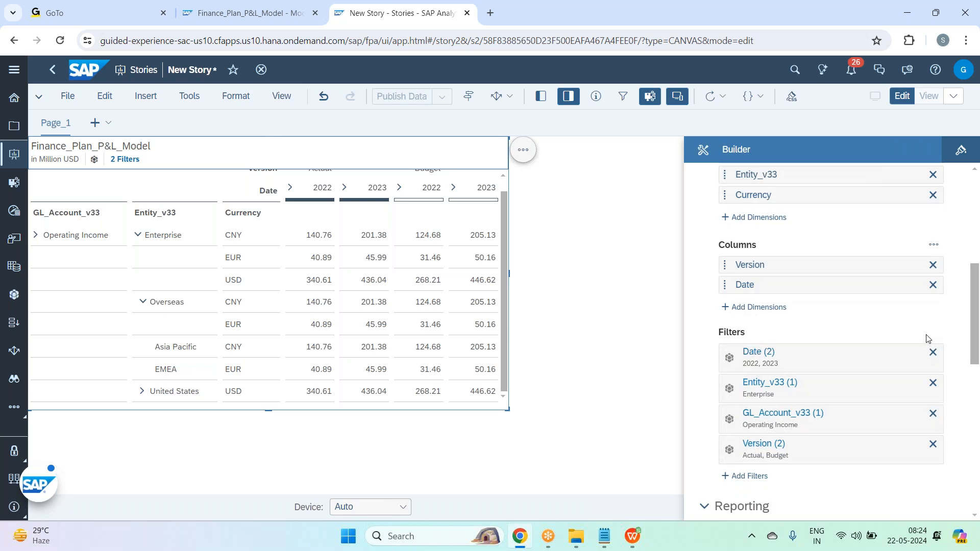
scroll(927, 339, "down", 10)
scroll(928, 347, "down", 3)
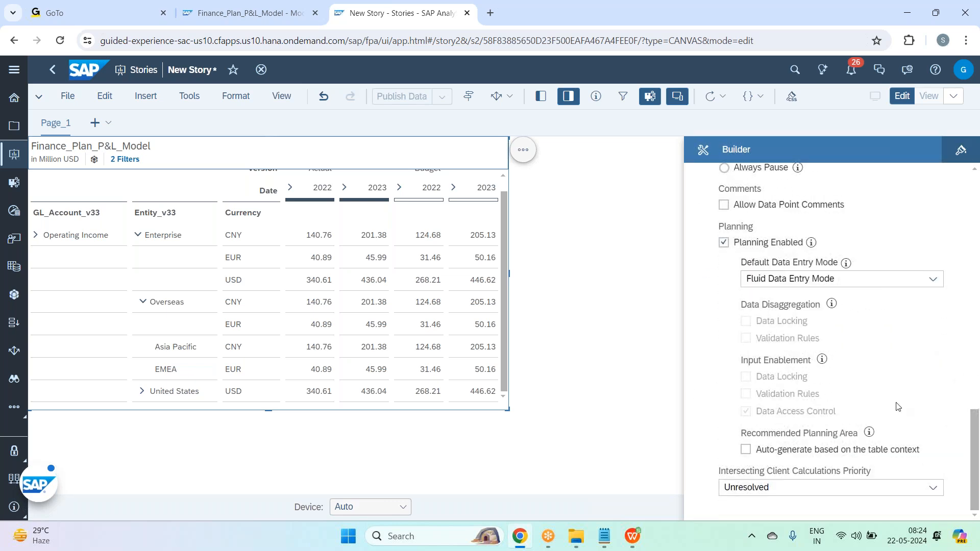
left_click(953, 152)
scroll(916, 285, "down", 3)
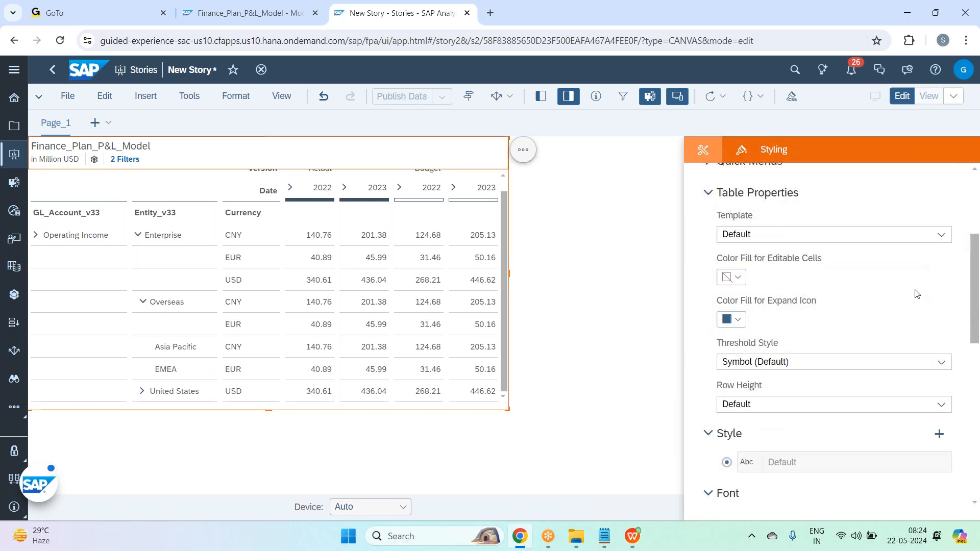
scroll(917, 294, "down", 9)
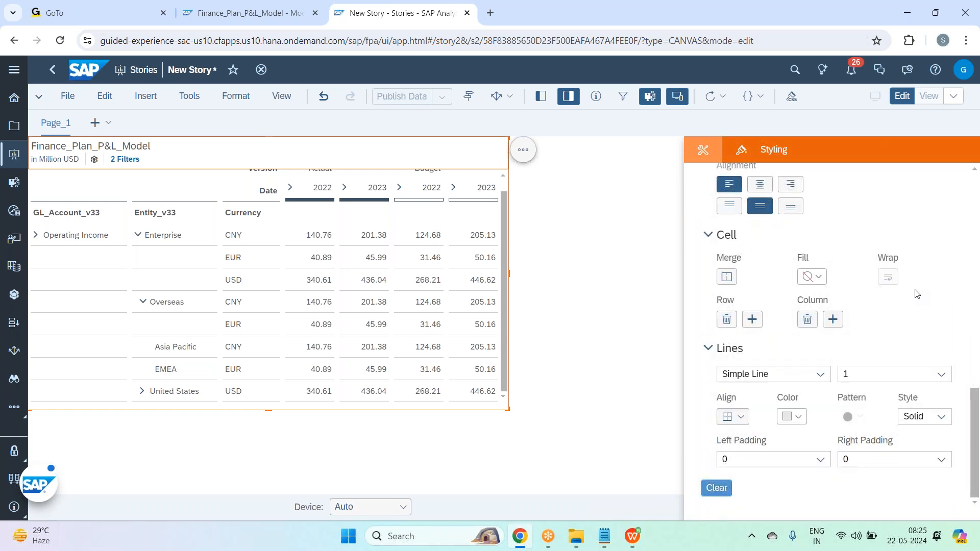
scroll(831, 327, "up", 10)
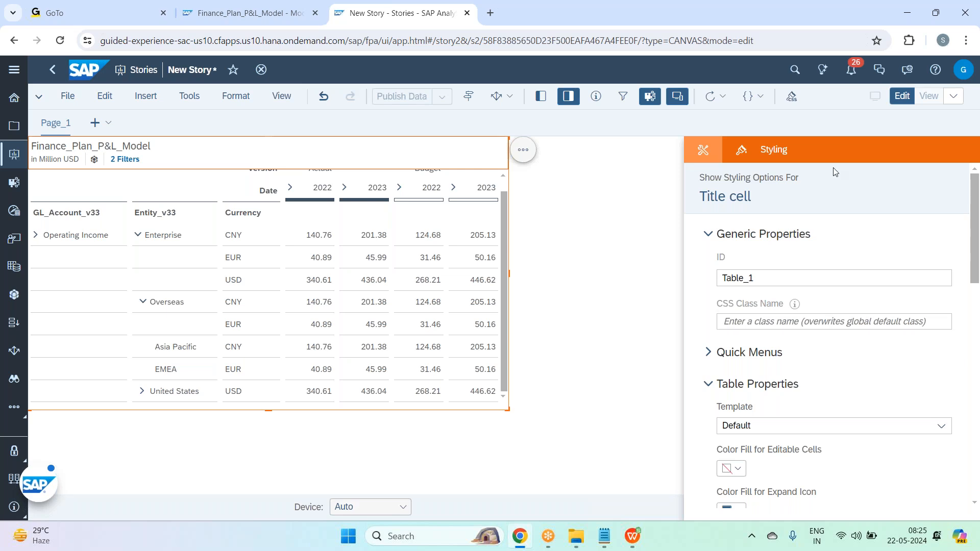
left_click(568, 96)
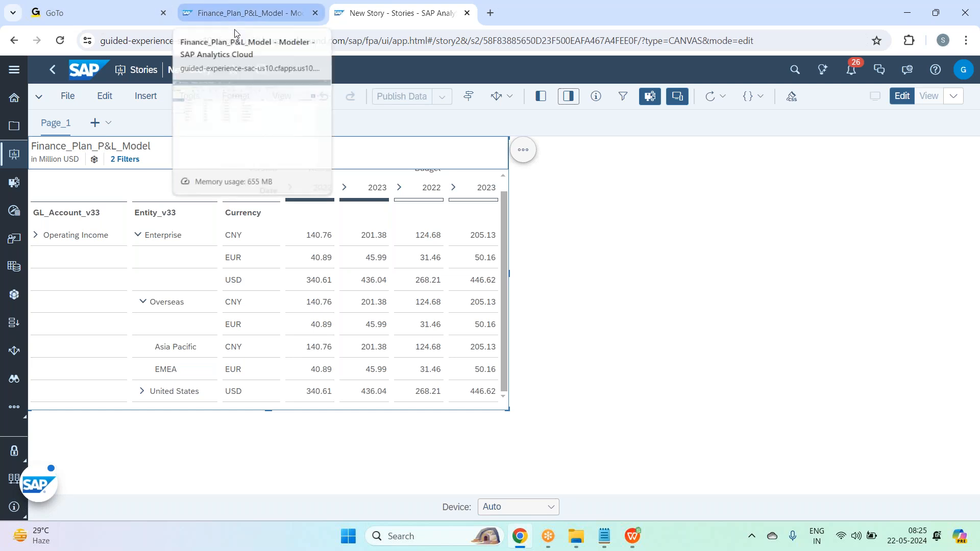
Step: Switch to the Finance_Plan_P&L_Model modeler and return from the Entity_v33 dimension table to the model structure
left_click(237, 15)
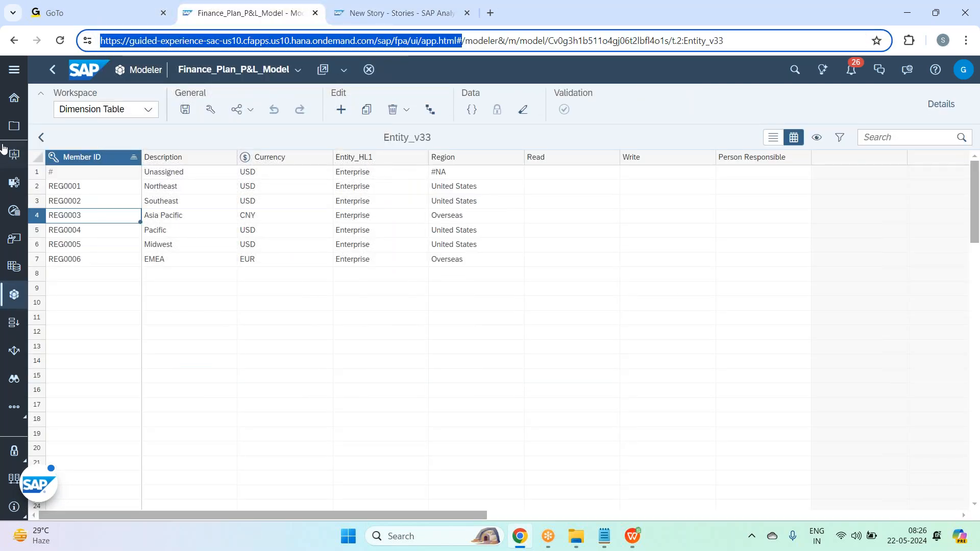
left_click(41, 136)
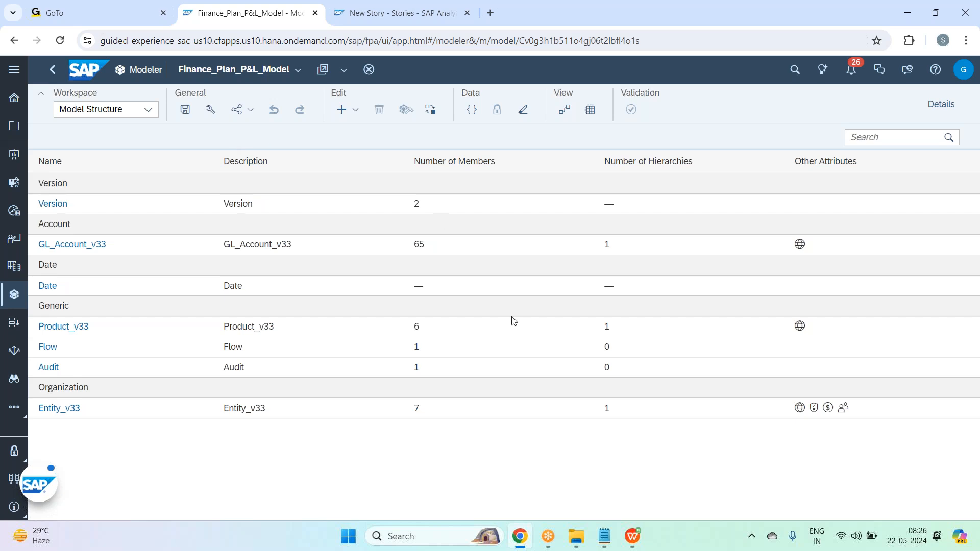
Step: In Notepad, copy the Currency Conversion section from SAC Feb 2024 - Batch 32 to below the versions list in SAC Mar 2024 - Batch 33
left_click(604, 539)
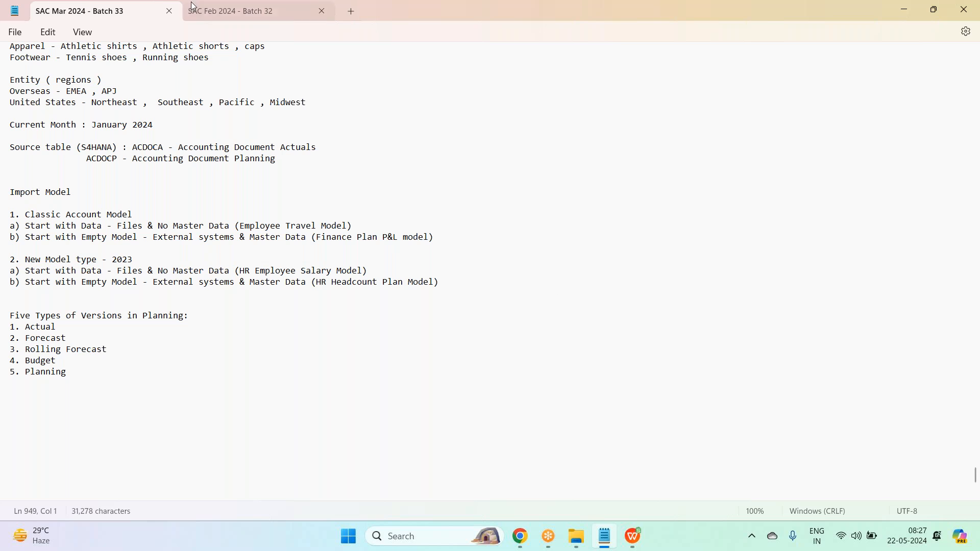
left_click(228, 13)
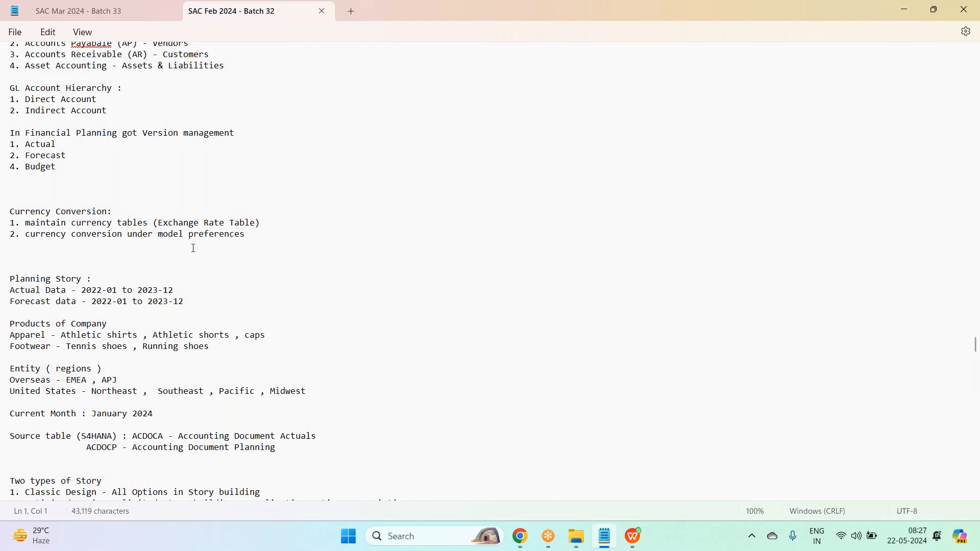
left_click_drag(267, 231, 2, 218)
key("ctrl+c")
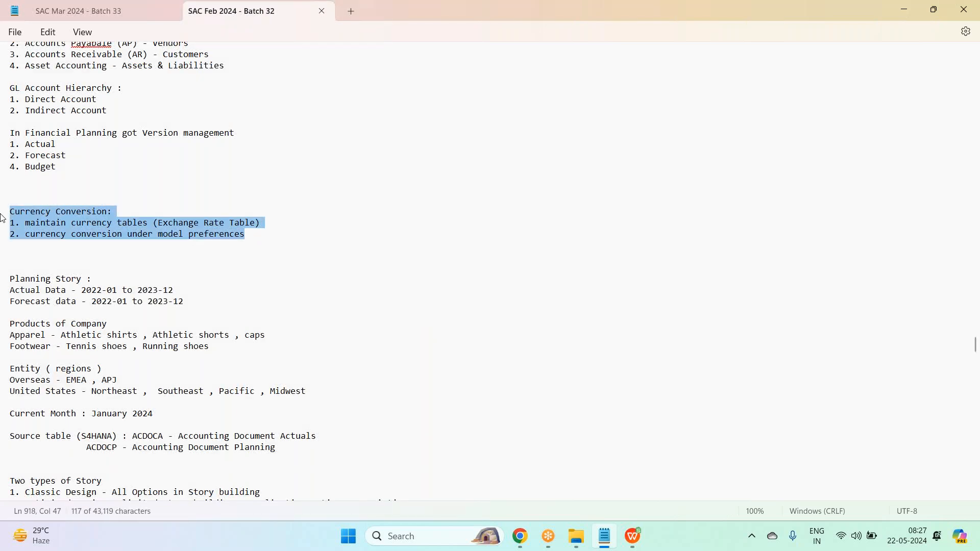
left_click(79, 10)
left_click(87, 375)
key("Return")
key("Return")
key("ctrl+v")
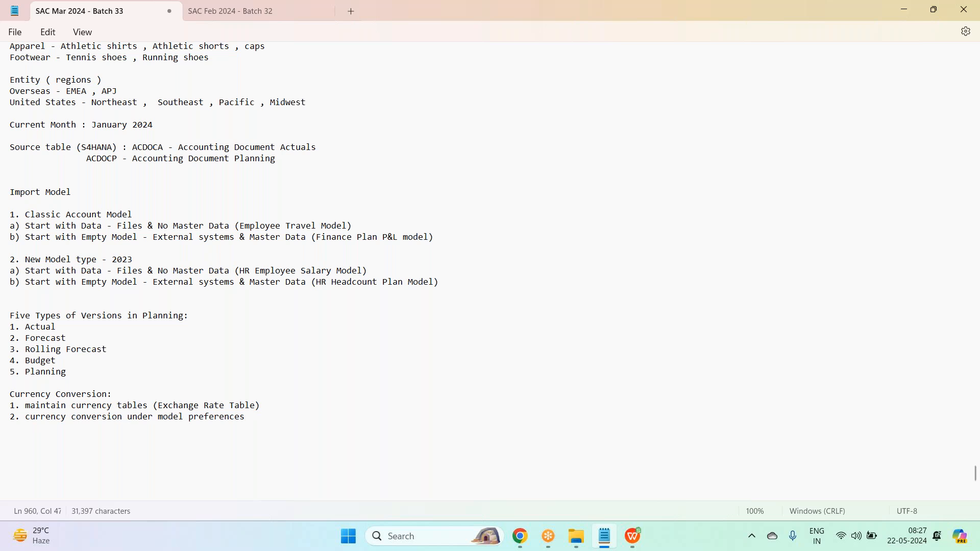
Step: Switch back to Chrome and reopen the New Story page with the Finance_Plan_P&L_Model table
left_click(520, 536)
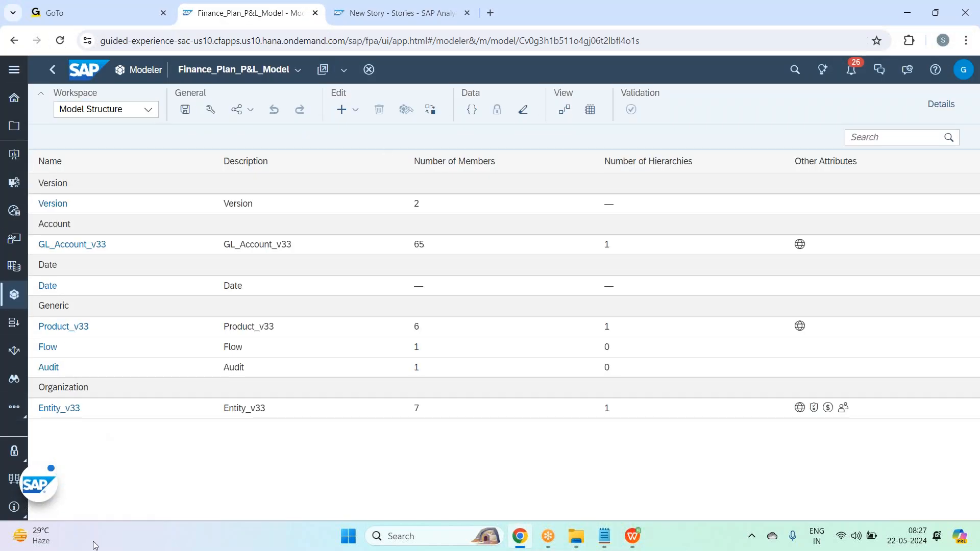
left_click(438, 20)
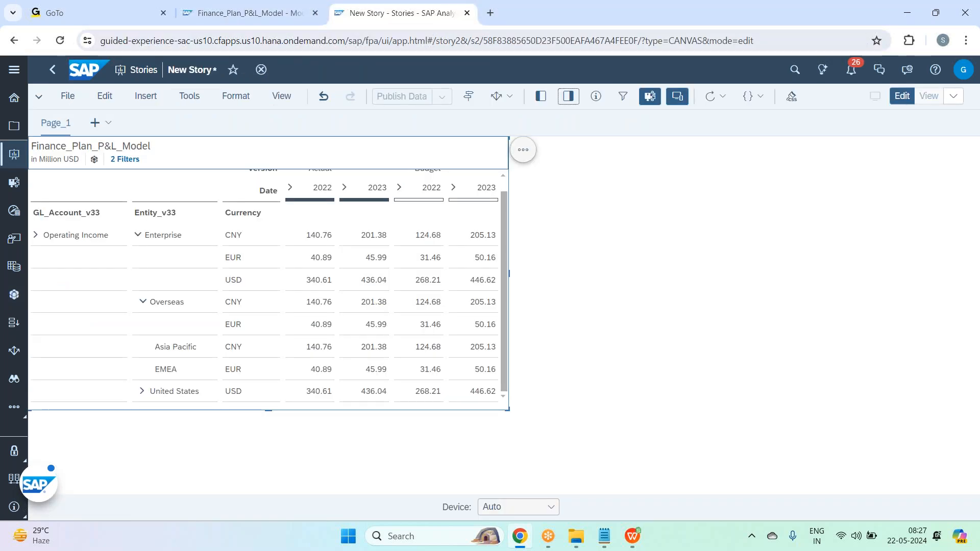
left_click(723, 24)
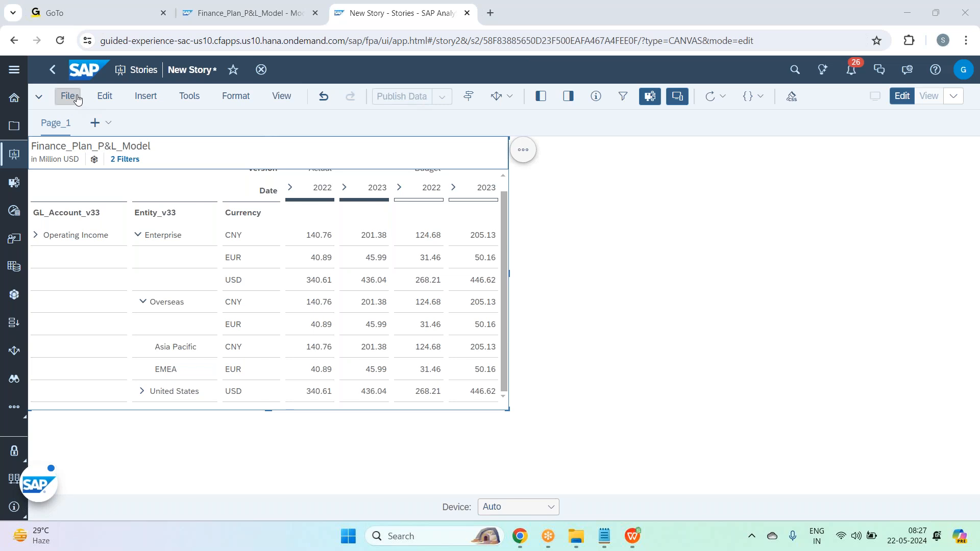
Step: Leave the New Story page for the Modeler start page and show its currency conversion tables
left_click(13, 69)
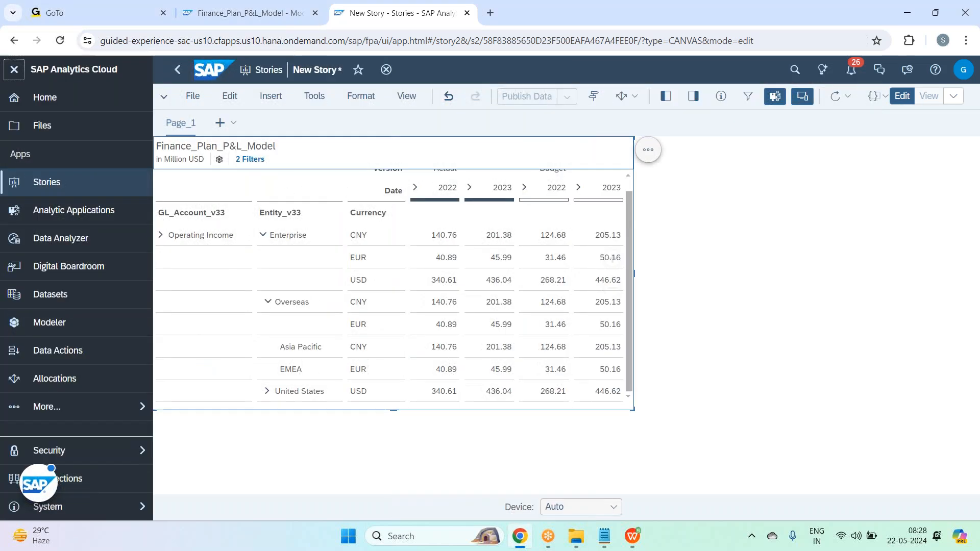
left_click(102, 406)
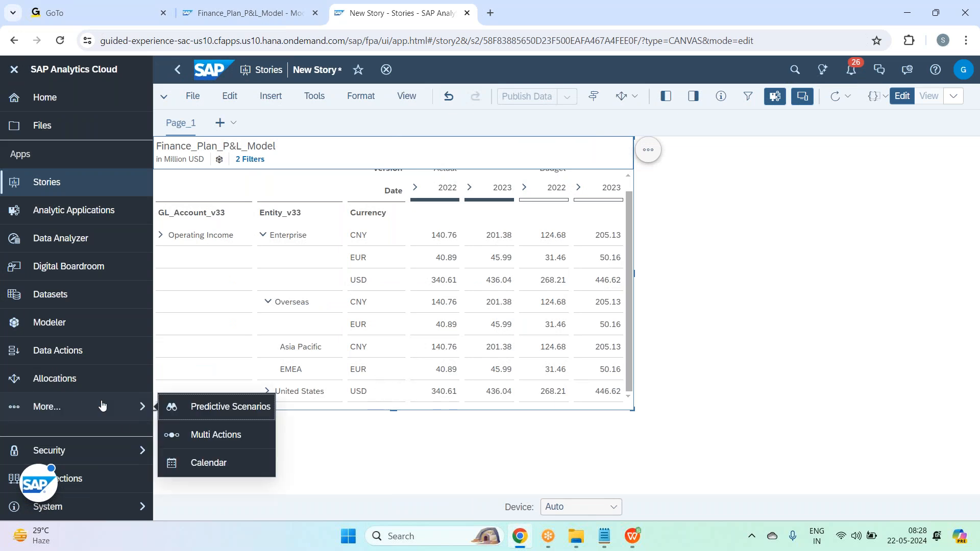
left_click(68, 333)
left_click(575, 317)
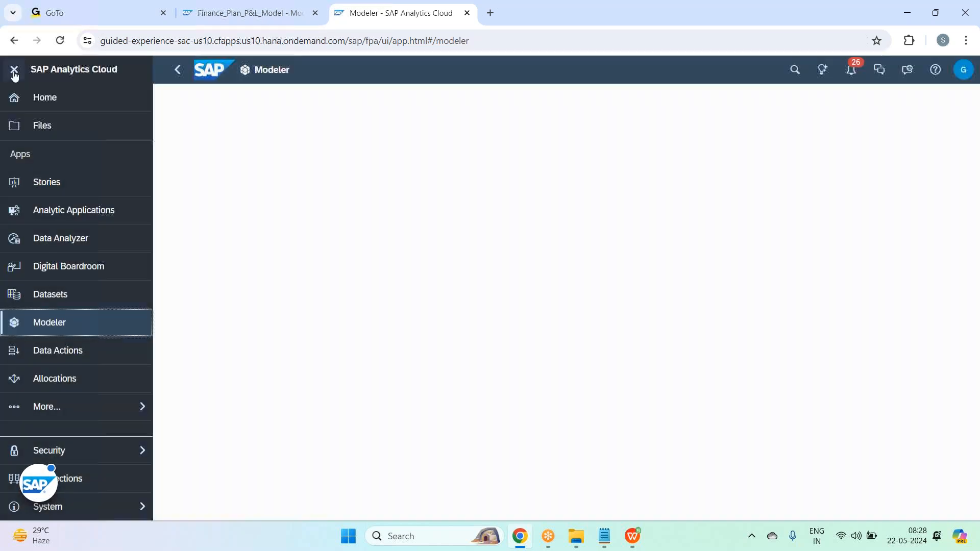
left_click(15, 72)
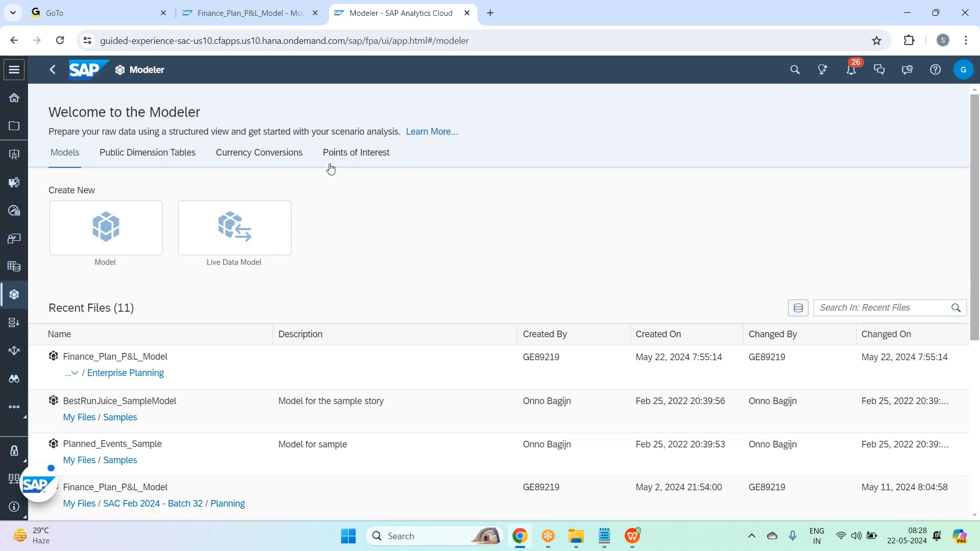
left_click(258, 155)
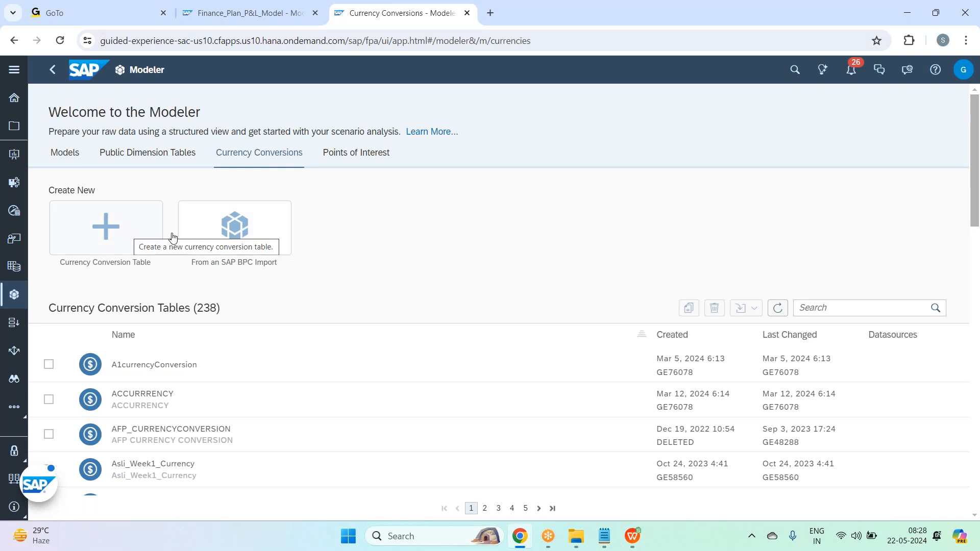
Step: Search the currency conversion tables for fin_exchange_rate_v32
left_click(837, 308)
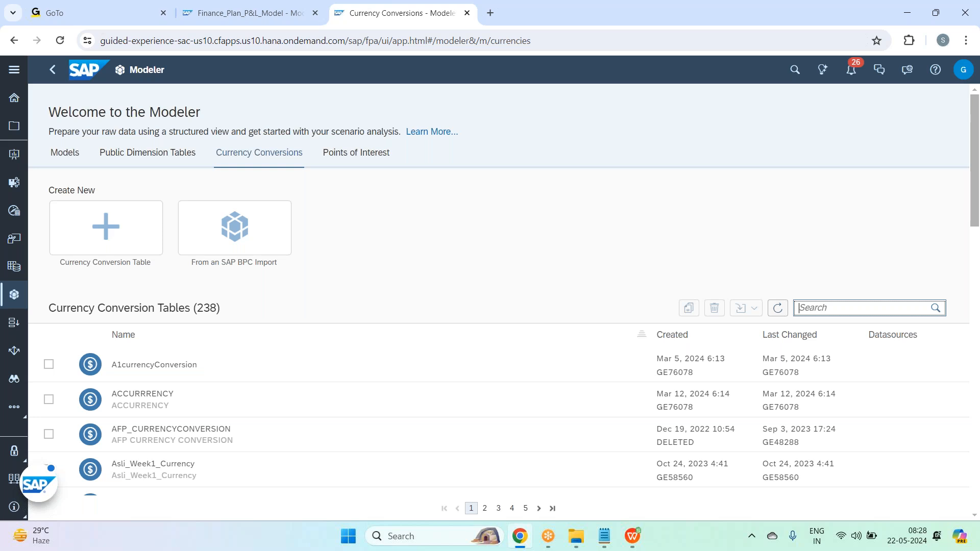
type("fin")
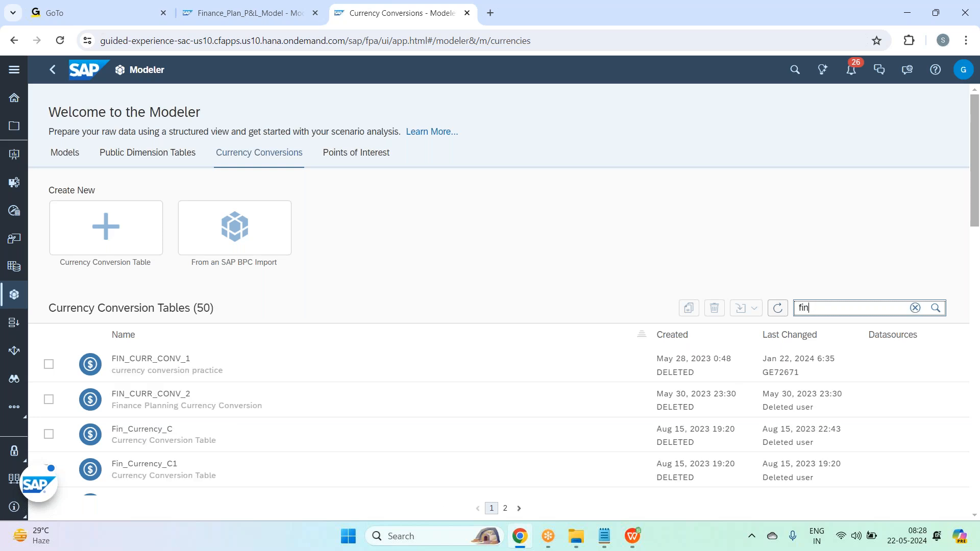
type("_ex")
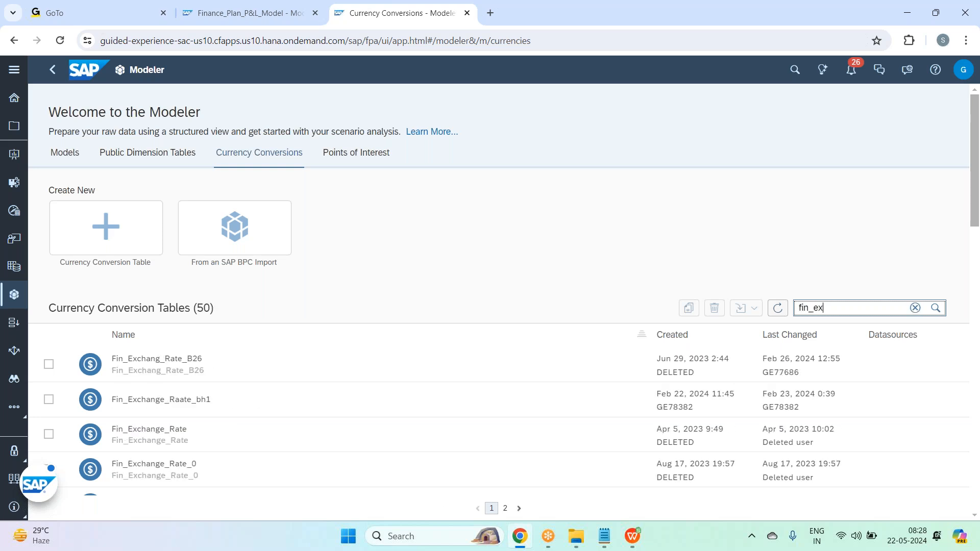
type("change")
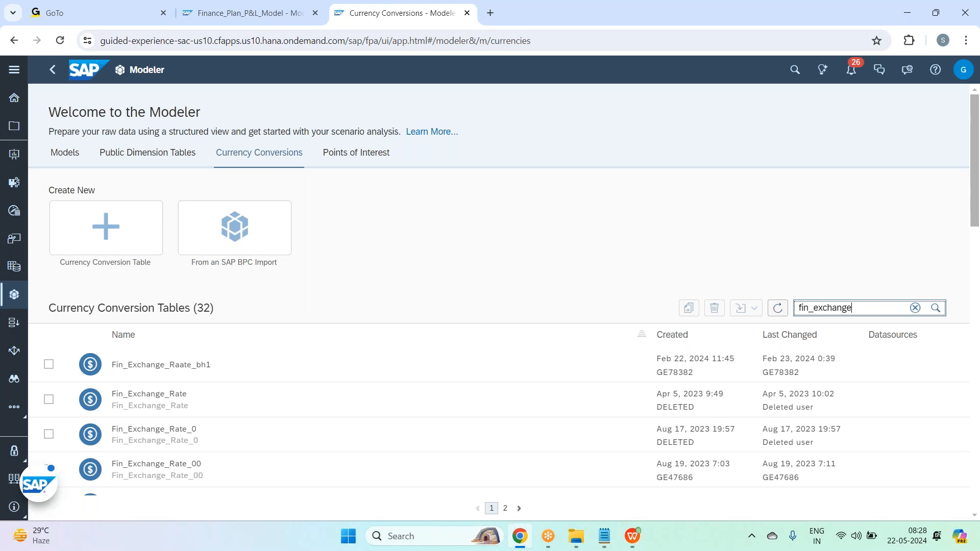
type("_ra")
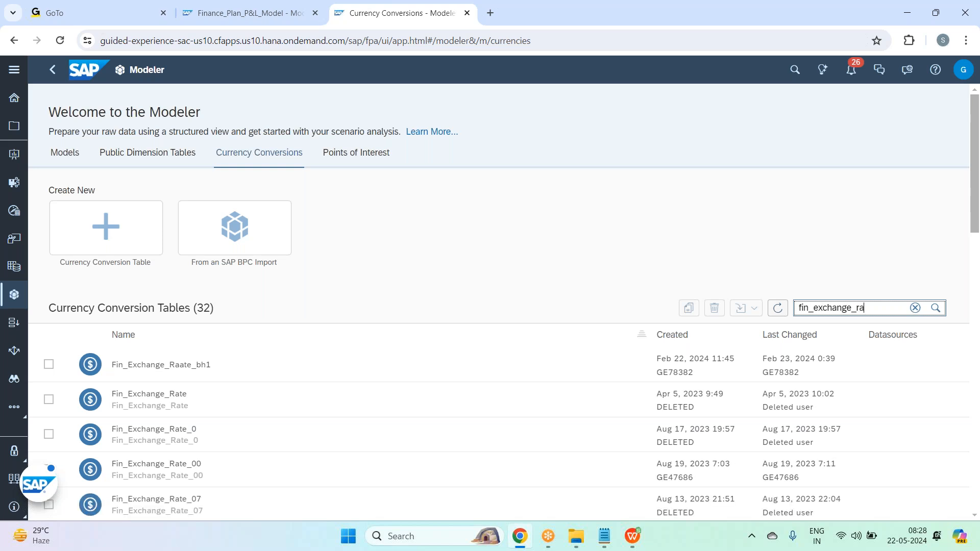
type("te_v32")
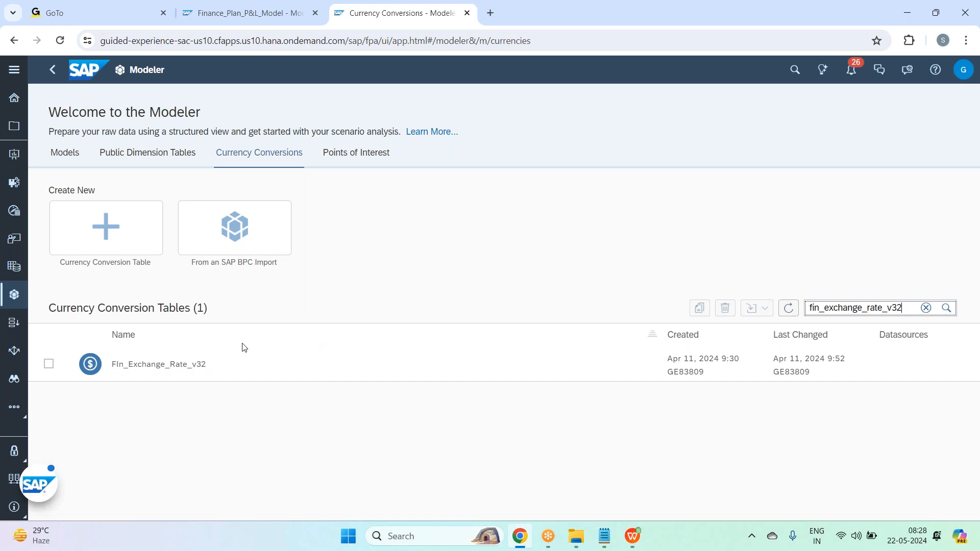
Step: Open the v32 exchange rate table, review its rows and columns, and return to the currency conversions list
left_click(201, 364)
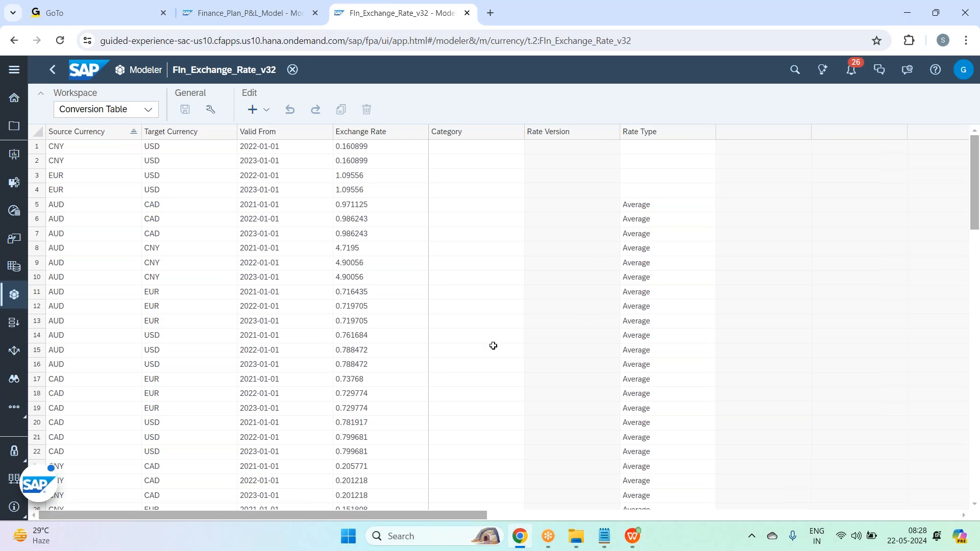
scroll(459, 339, "down", 10)
scroll(458, 339, "up", 10)
left_click(51, 81)
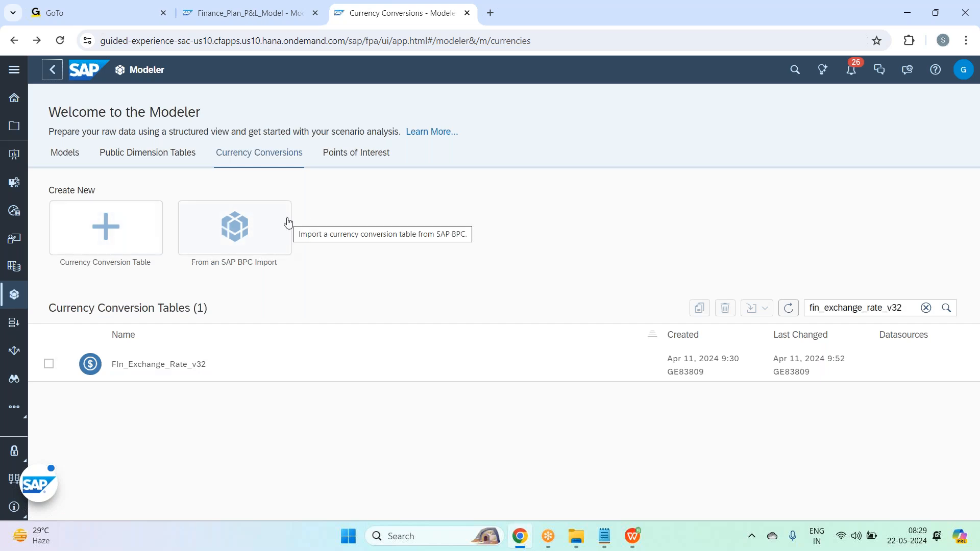
Step: Create a currency conversion table named Fin_Exchange_Rate_v33 and save it while empty
left_click(144, 252)
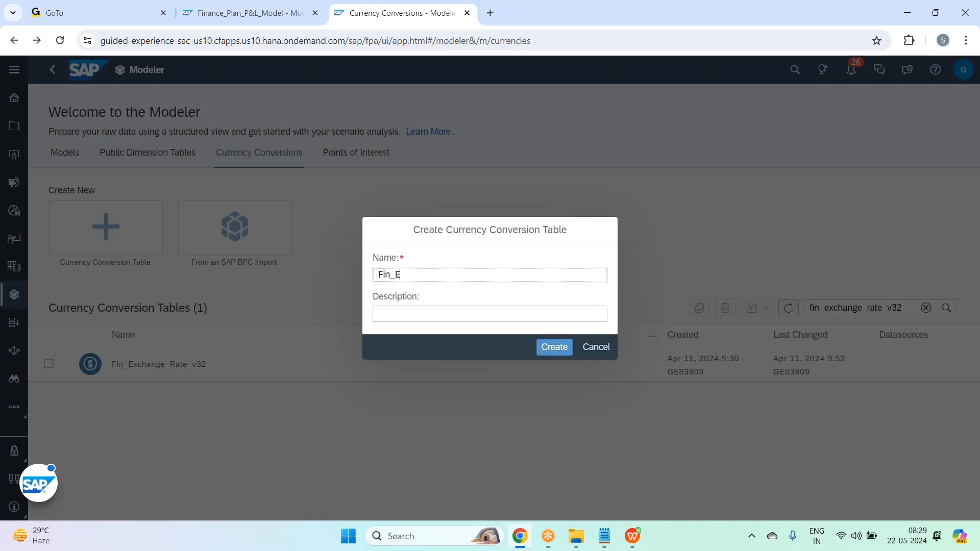
type("Fin_Exchnage")
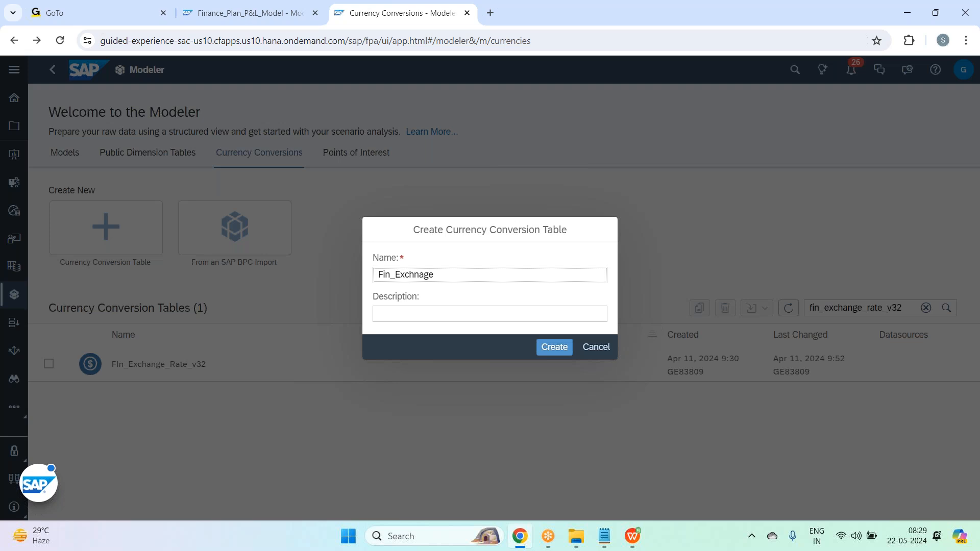
key("BackSpace")
key("BackSpace")
key("BackSpace")
type("_v33")
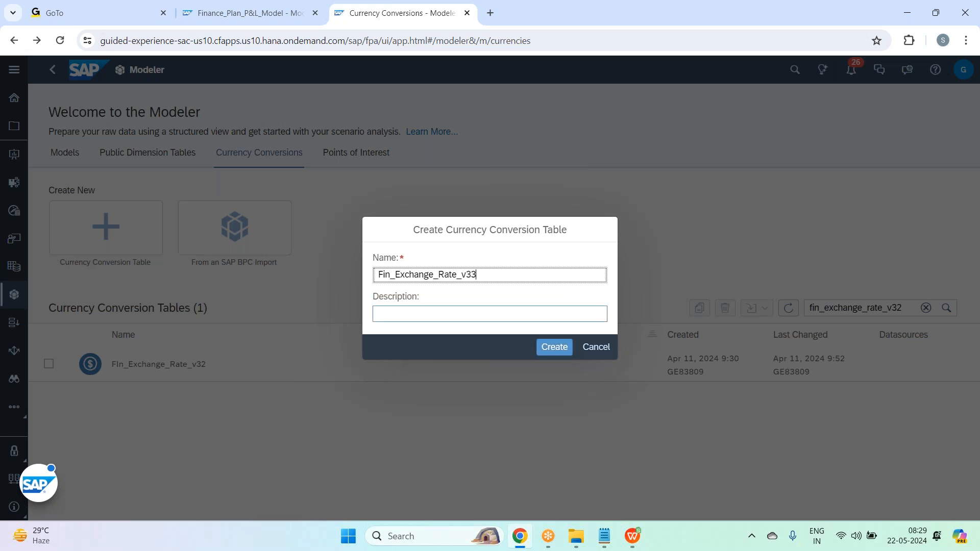
left_click(543, 351)
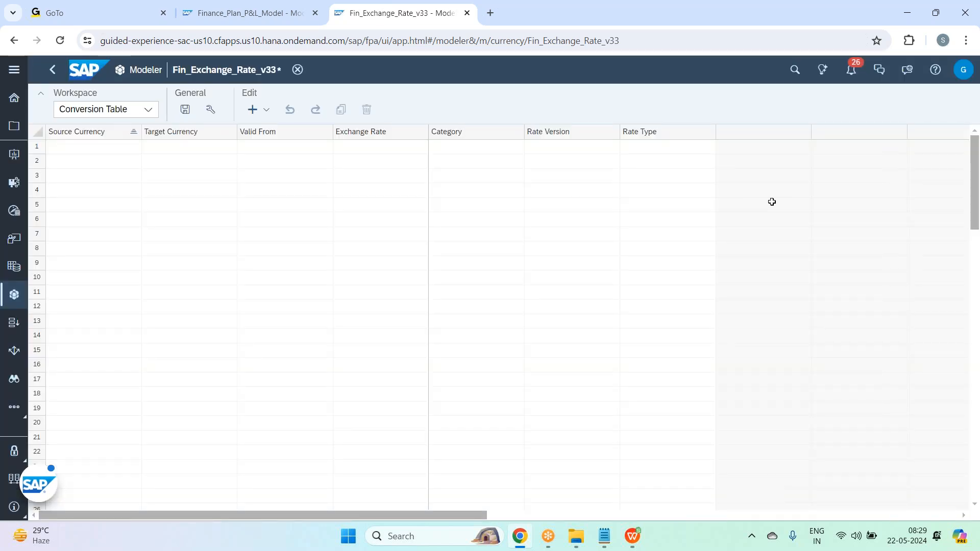
left_click(193, 111)
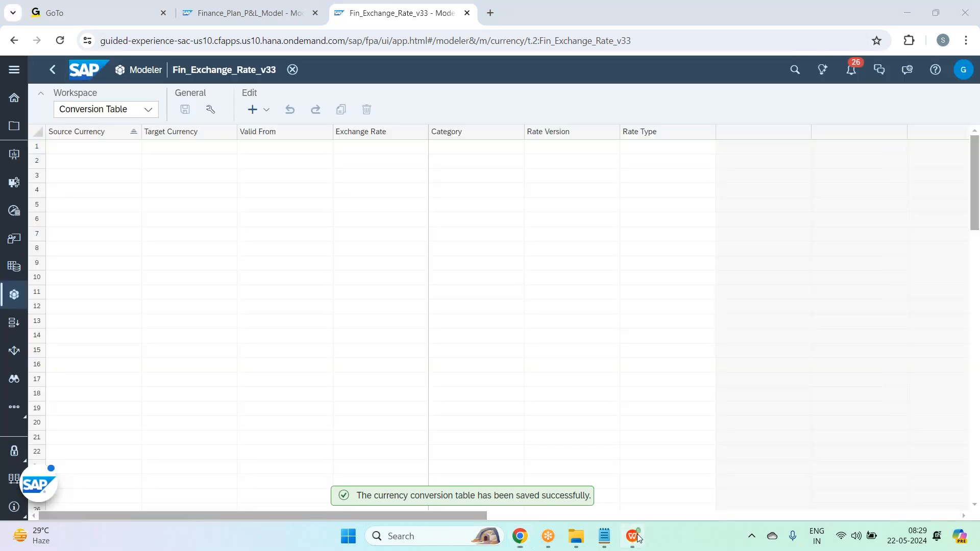
Step: Switch to Financial Plan_V2.xlsx in WPS Office and open the Currency - Exchange Rates sheet
left_click(633, 537)
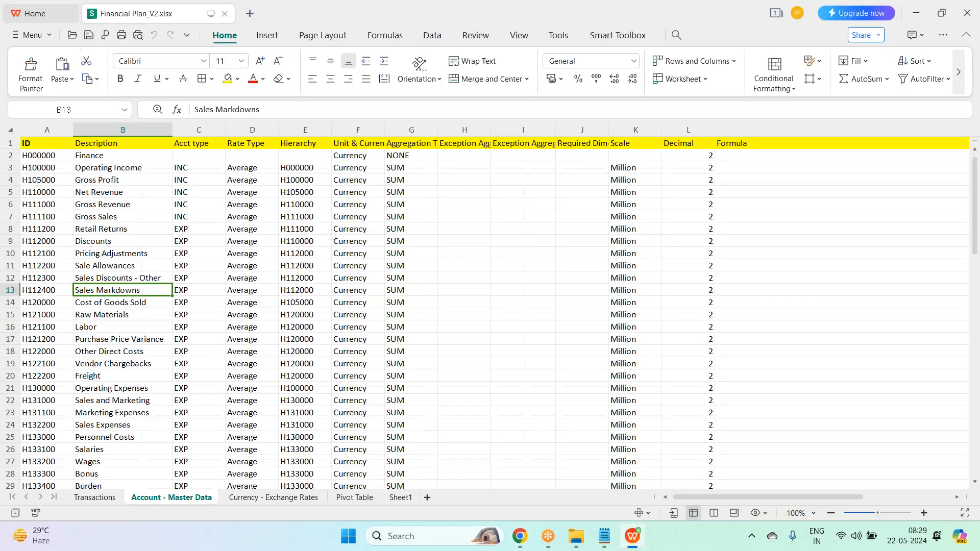
left_click(281, 501)
left_click(100, 504)
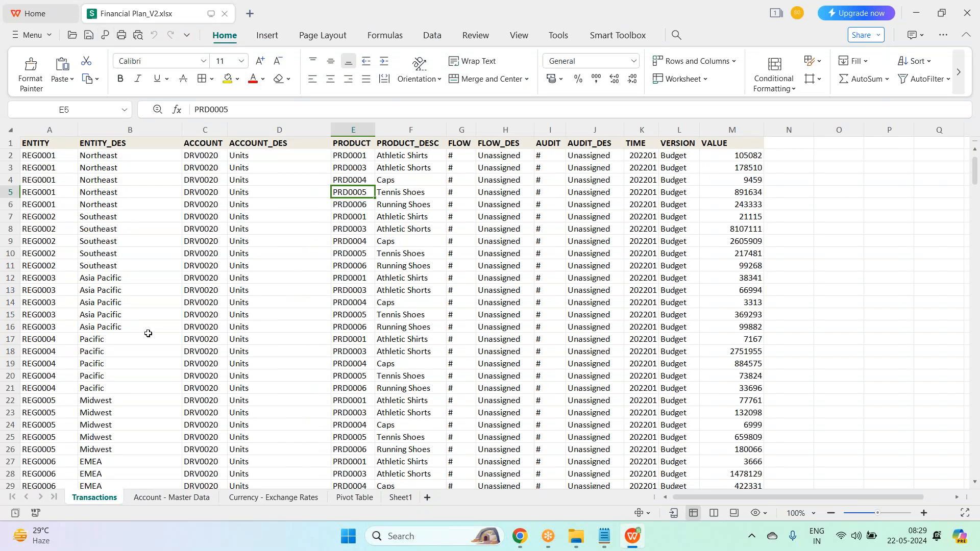
left_click(252, 504)
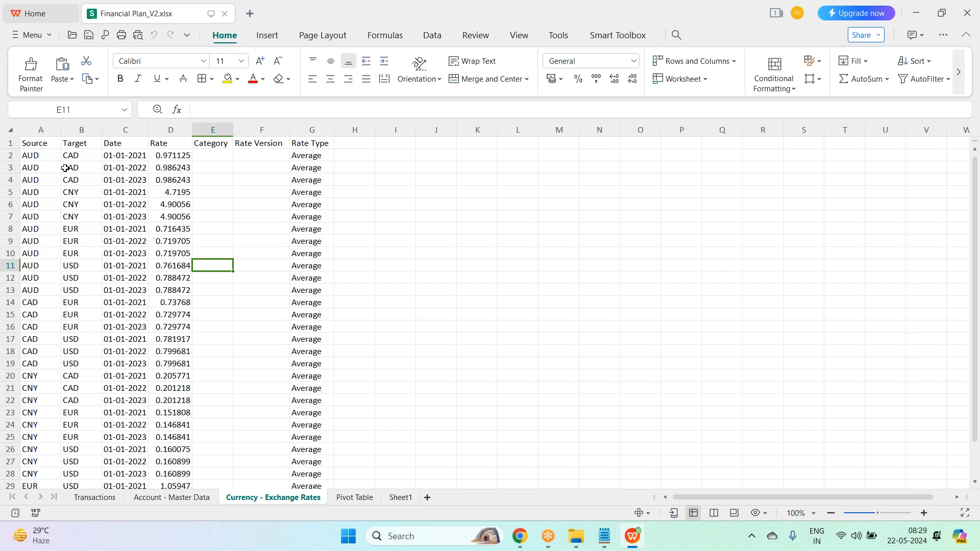
Step: Compare the exchange rates sheet's columns with those of the empty Fin_Exchange_Rate_v33 table in Chrome
key("alt+Tab")
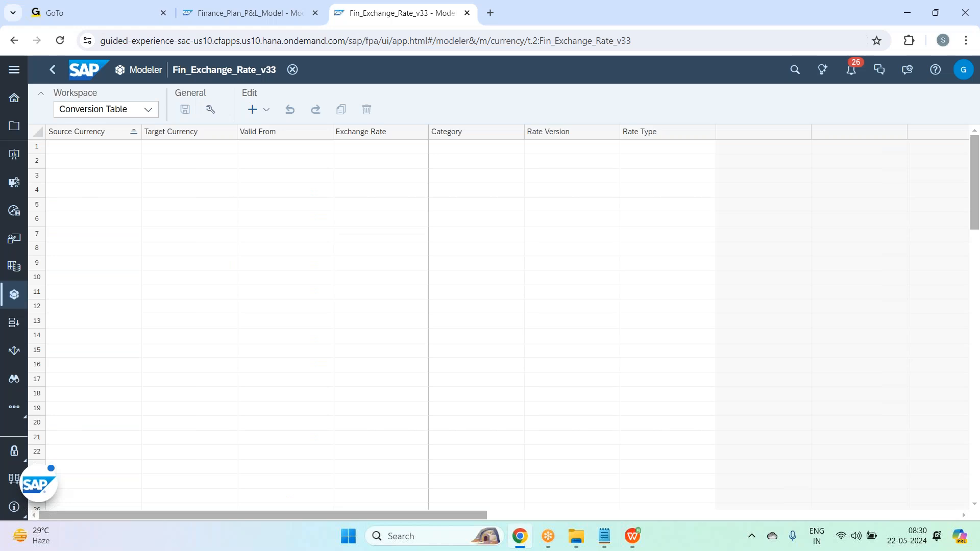
key("alt+Tab")
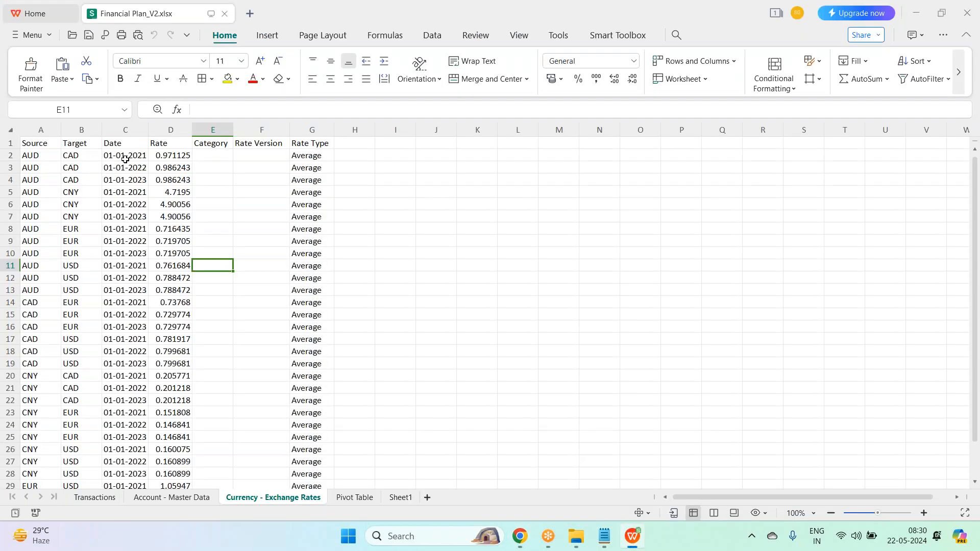
key("alt+Tab")
key("alt+Tab")
key("alt+Tab")
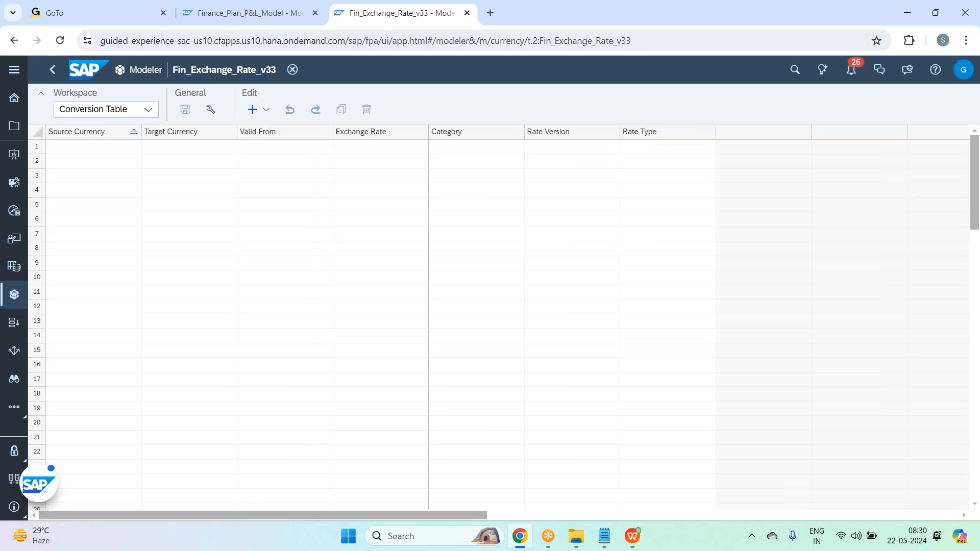
Step: Copy the exchange rate rows A2:G31 from WPS Office and paste them into Fin_Exchange_Rate_v33 in Chrome, starting at row 1 under Source Currency
key("alt+Tab")
left_click_drag(28, 156, 321, 476)
key("ctrl+c")
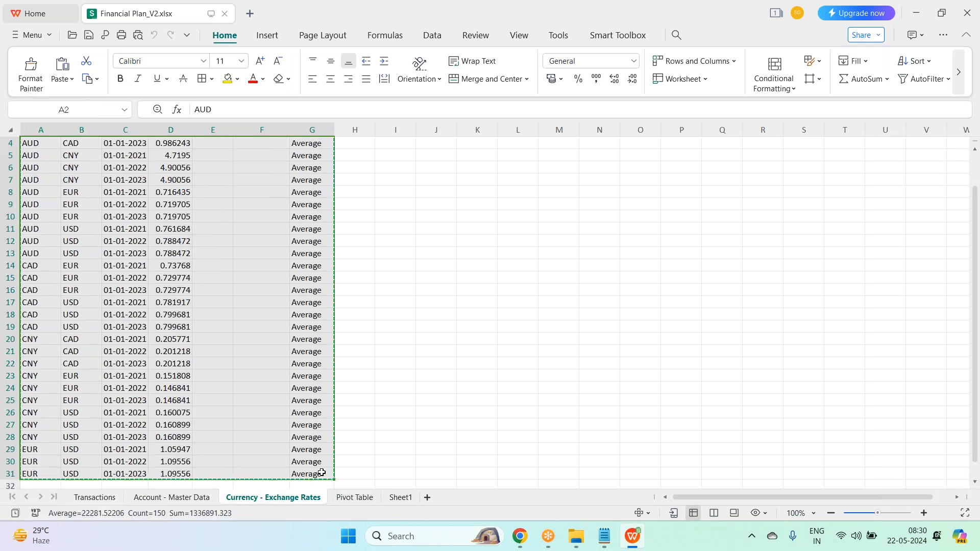
key("alt+Tab")
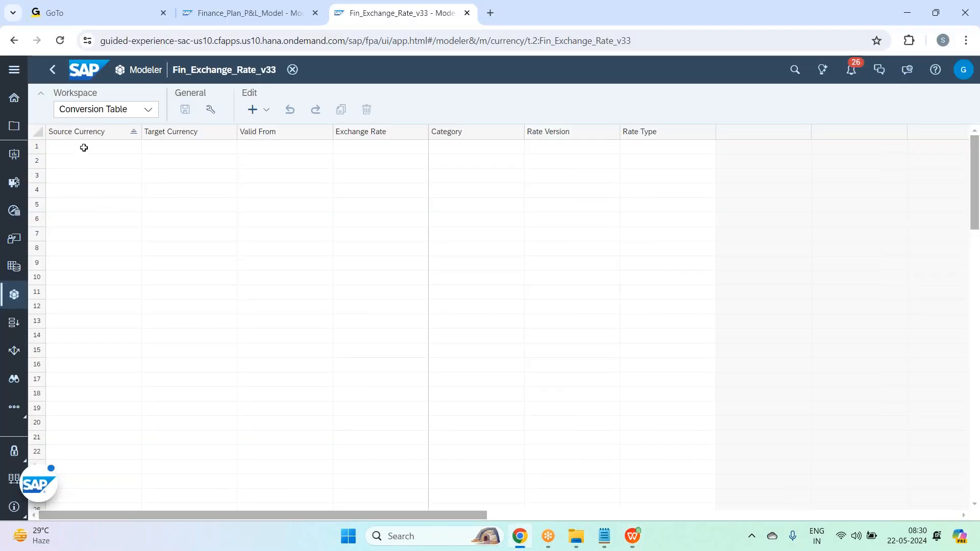
left_click(83, 147)
key("ctrl+v")
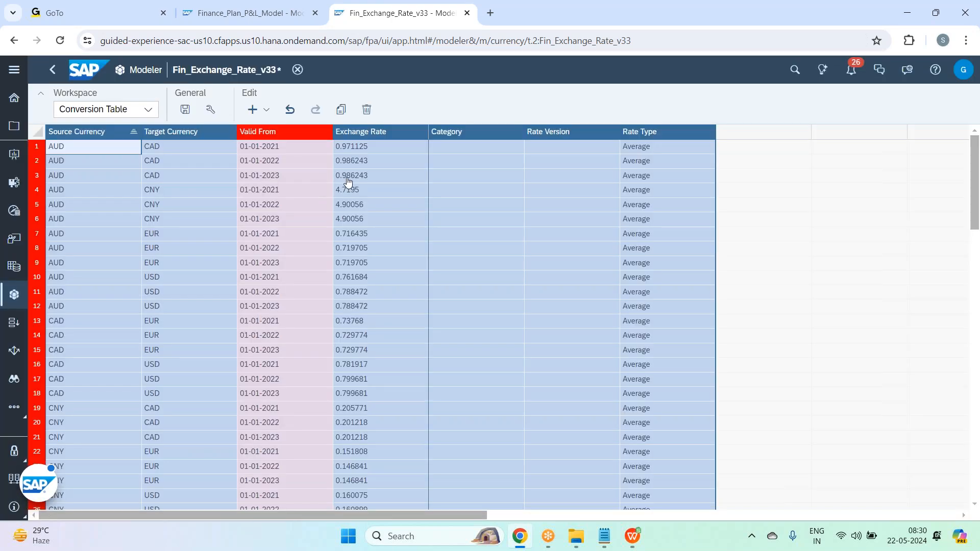
Step: Try the date picker on the Valid From cells in rows 1 and 5, and undo both cell changes
double_click(295, 147)
left_click(340, 147)
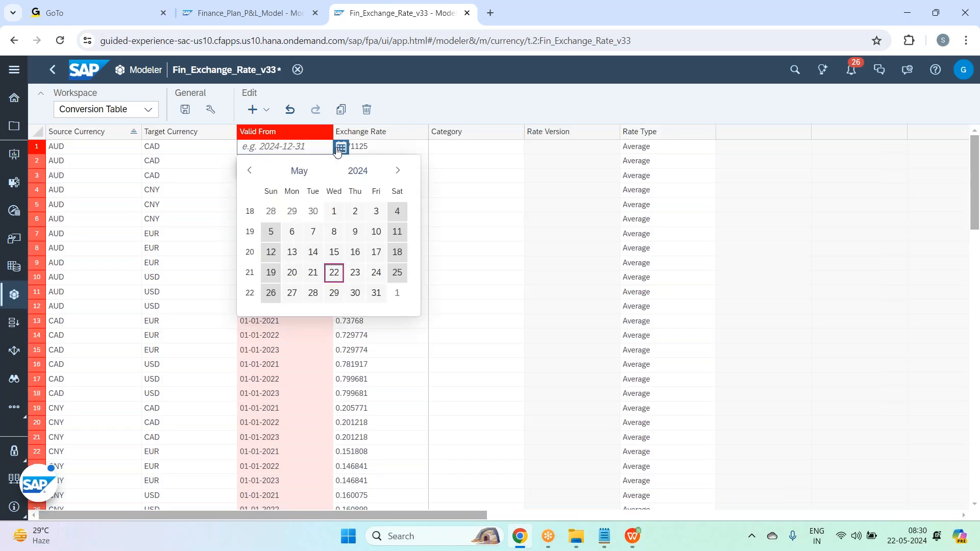
left_click(403, 104)
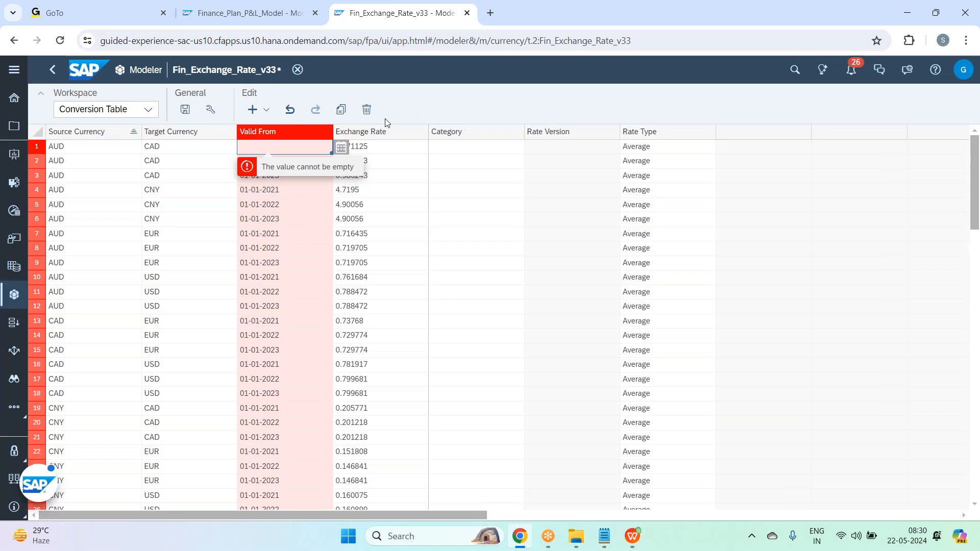
double_click(296, 202)
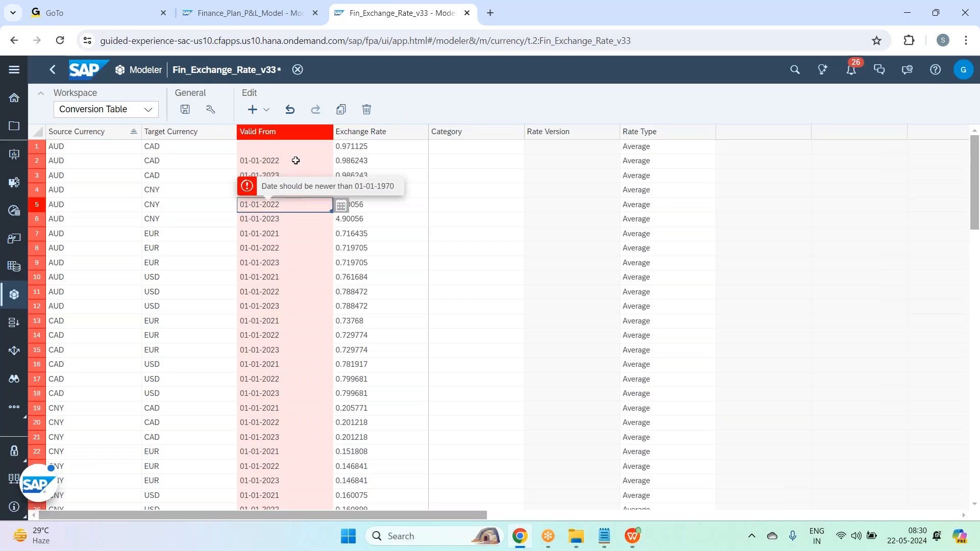
left_click(340, 206)
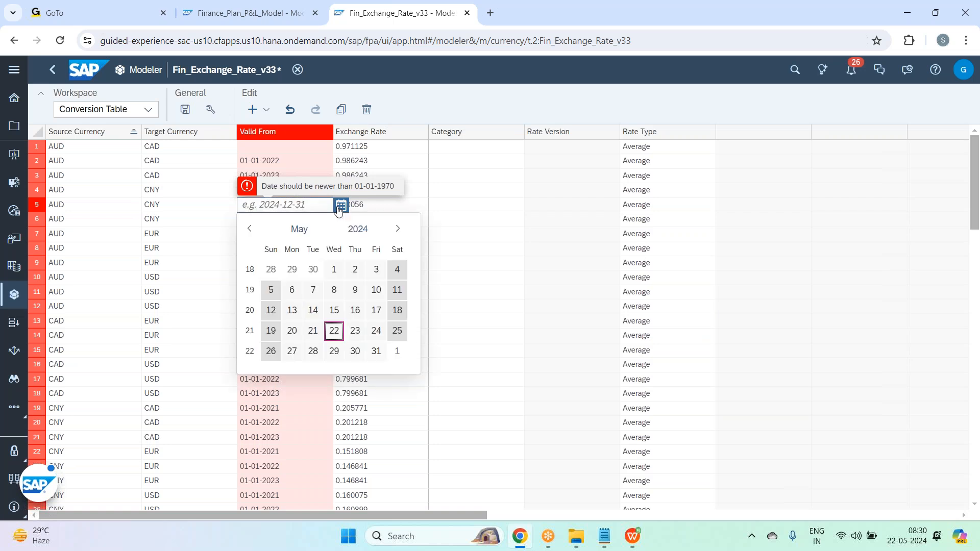
left_click(442, 96)
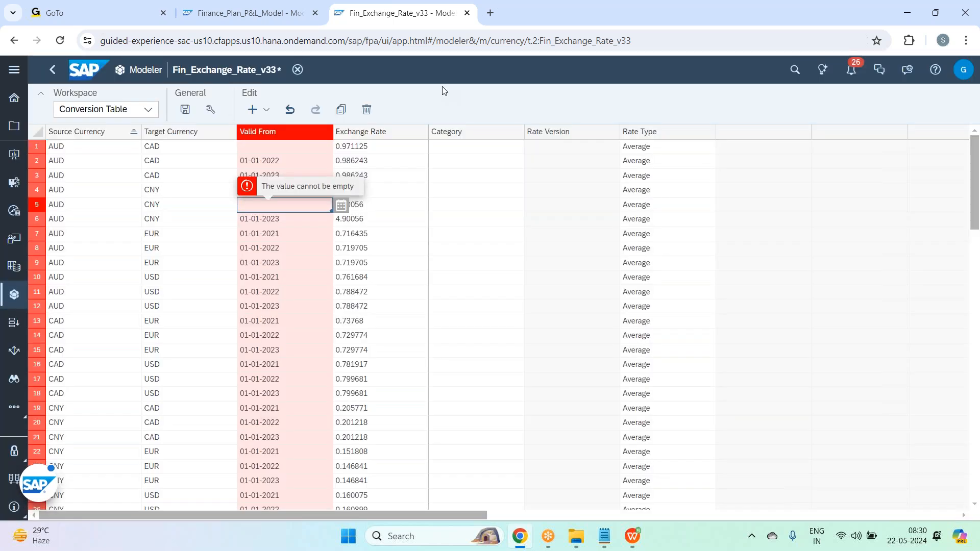
key("ctrl+z")
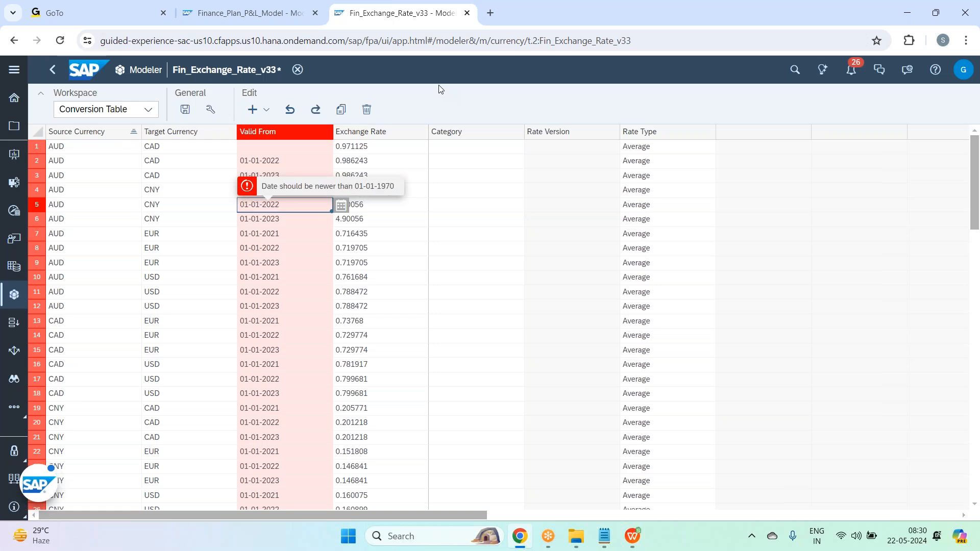
key("ctrl+z")
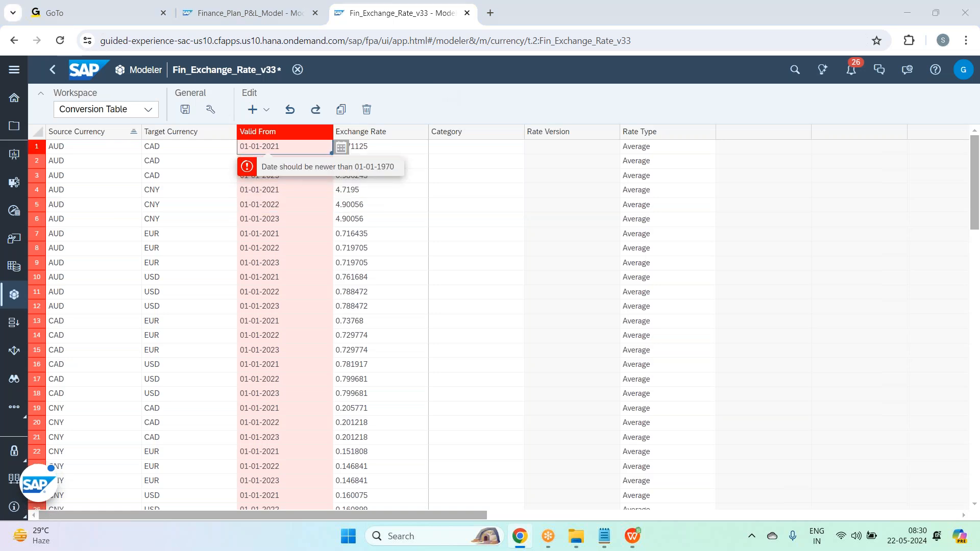
Step: In WPS Office, replace every 01-01-2021 in the Date column of the Currency - Exchange Rates sheet with 2021-01-01
key("alt+Tab")
left_click(116, 326)
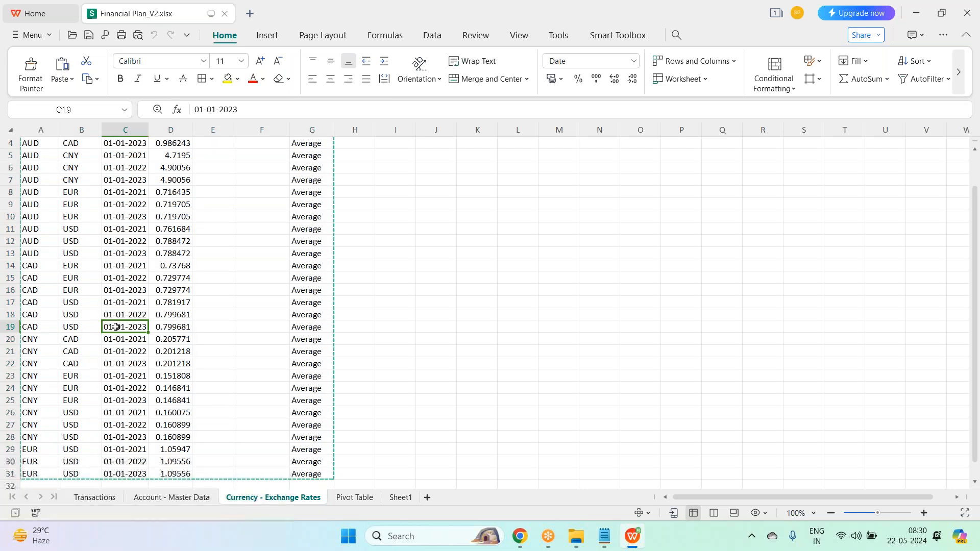
scroll(116, 327, "up", 1)
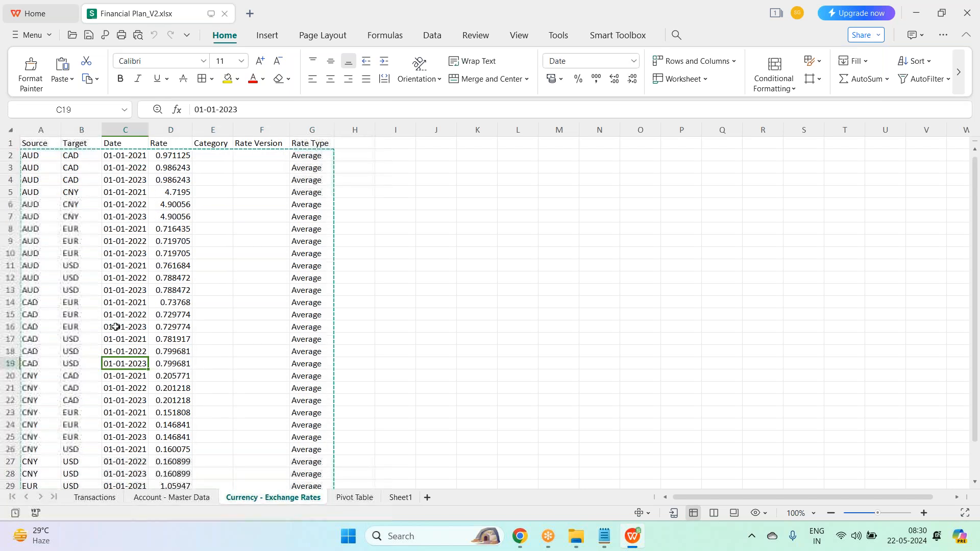
key("alt+Tab")
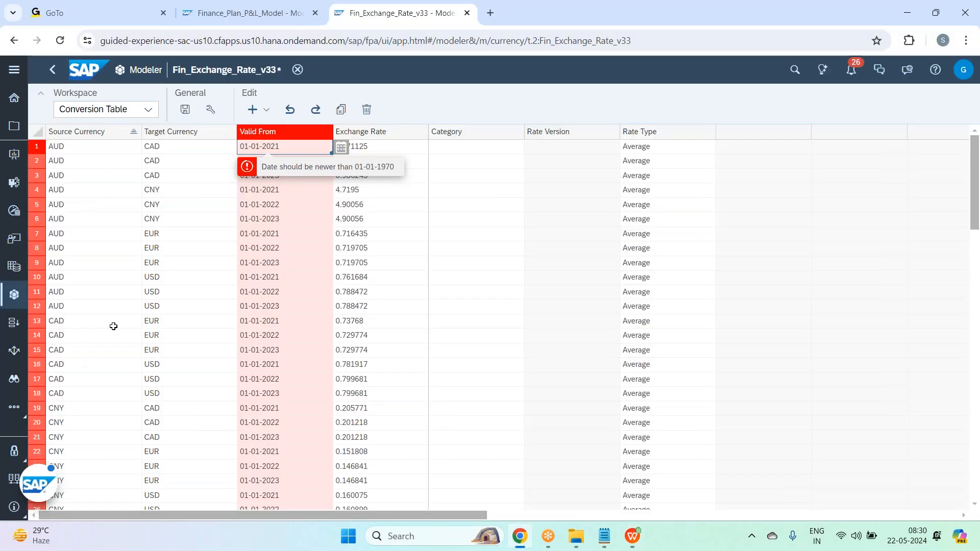
key("alt+Tab")
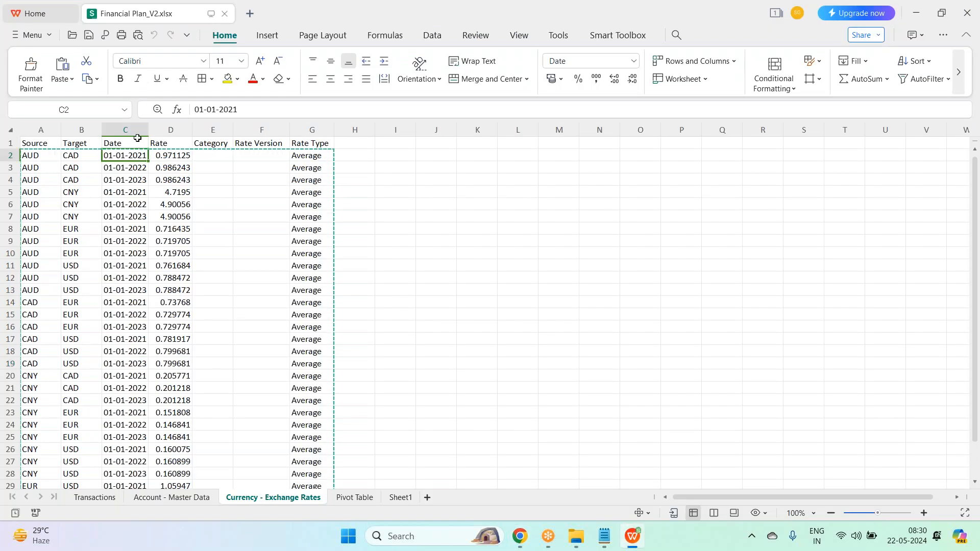
left_click(136, 129)
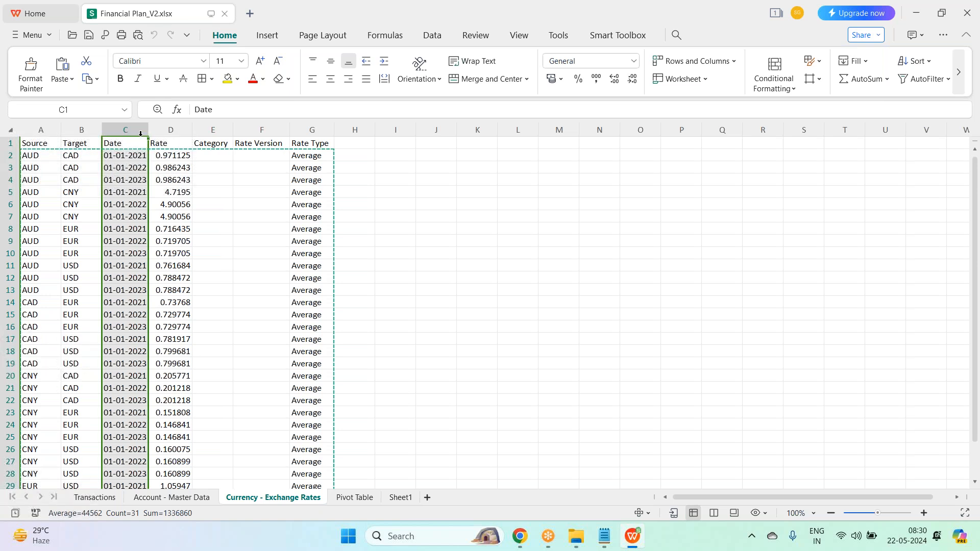
key("ctrl+f")
left_click(347, 227)
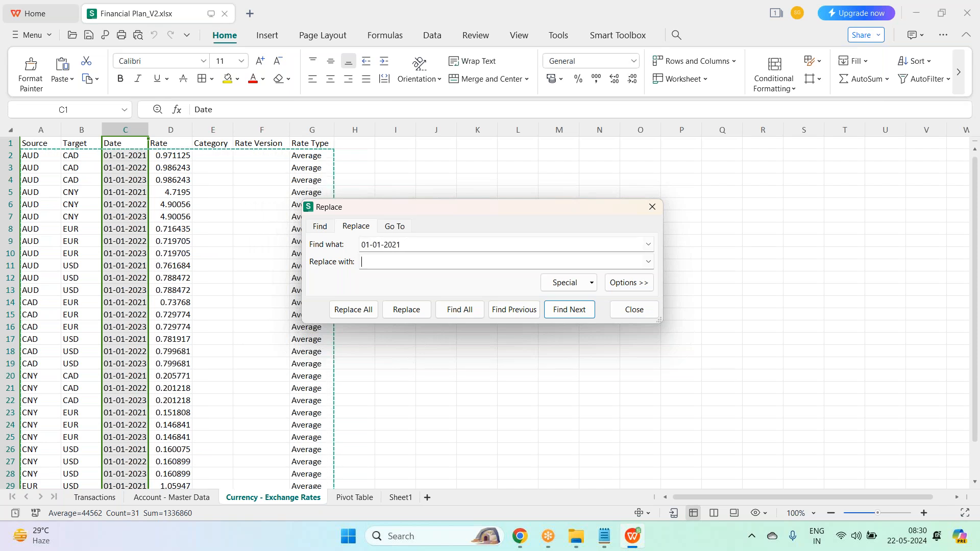
type("2021-01-01")
left_click(351, 309)
left_click(573, 280)
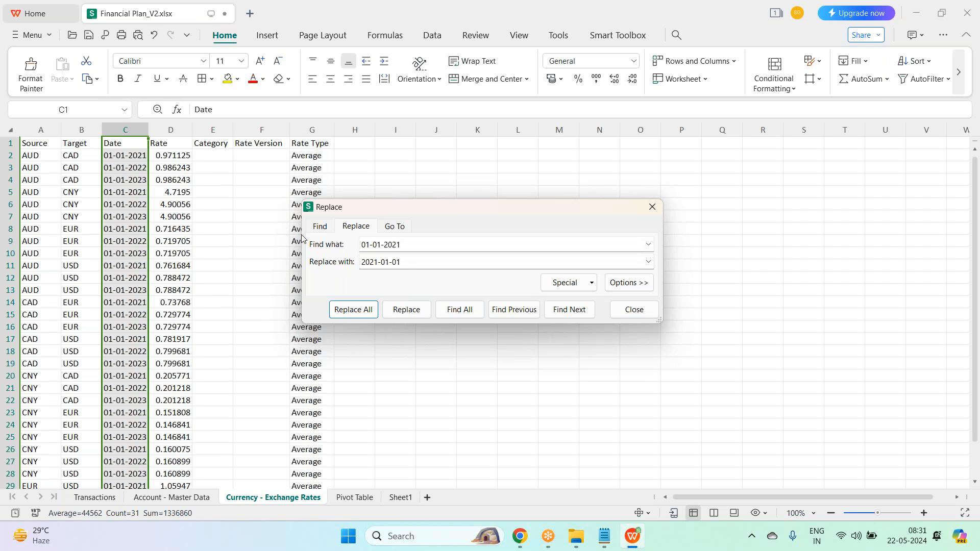
Step: Replace every 01-01-2022 in the Date column with 2022-01-01
left_click(405, 244)
key("Tab")
type("2022")
left_click(354, 310)
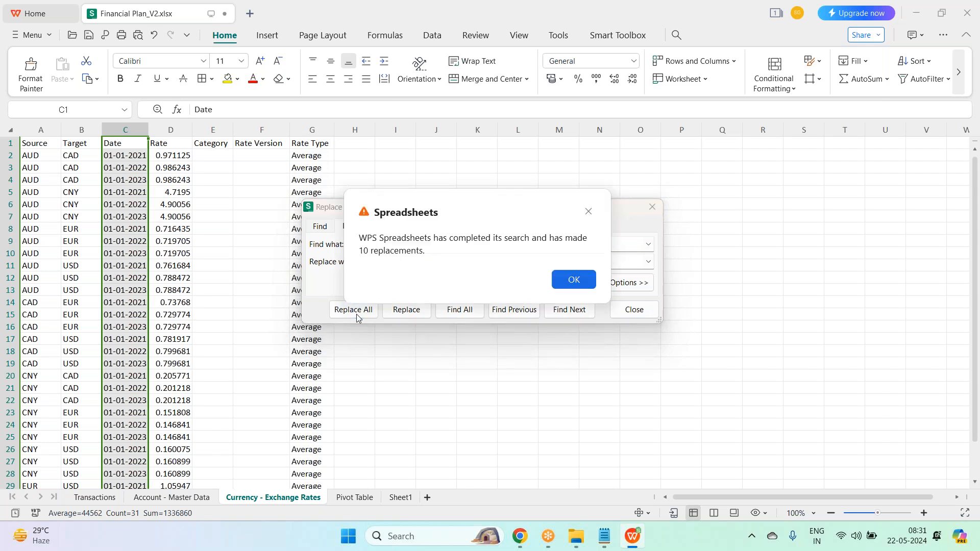
left_click(571, 281)
Step: Replace every 01-01-2023 in the Date column with 2023-01-01 and close the Replace dialog
left_click(412, 244)
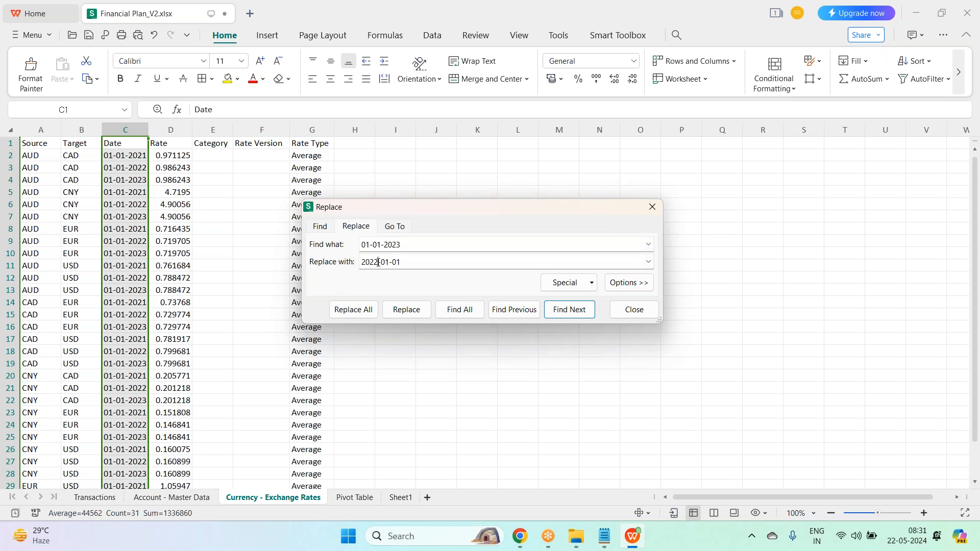
key("BackSpace")
type("3")
left_click(337, 317)
left_click(569, 284)
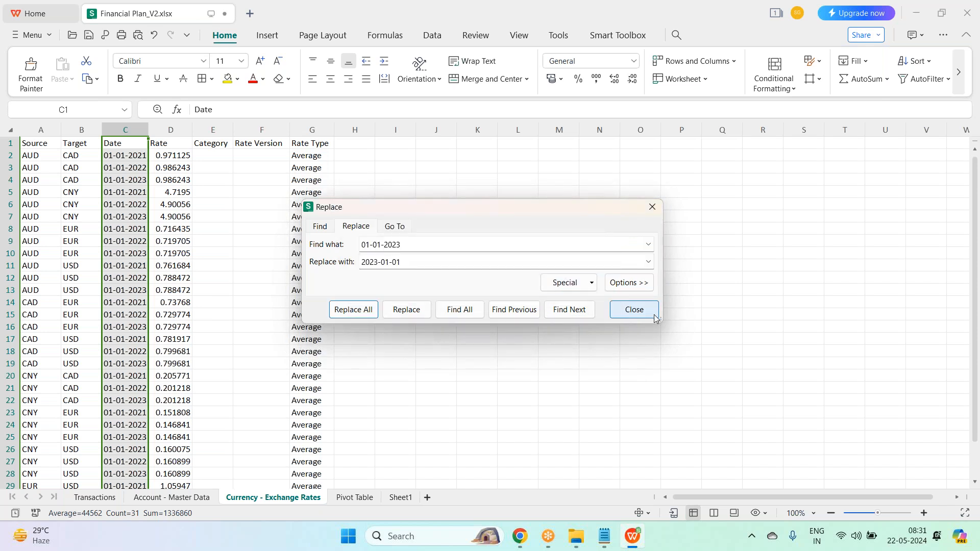
left_click(634, 309)
Step: Save the Financial Plan_V2.xlsx workbook and decline the upgrade offer
left_click(92, 39)
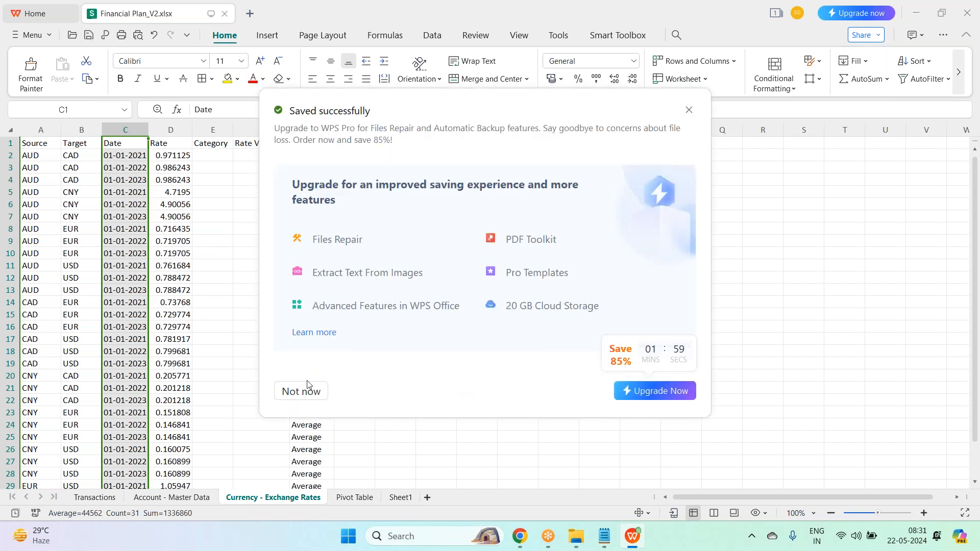
left_click(294, 390)
left_click(178, 282)
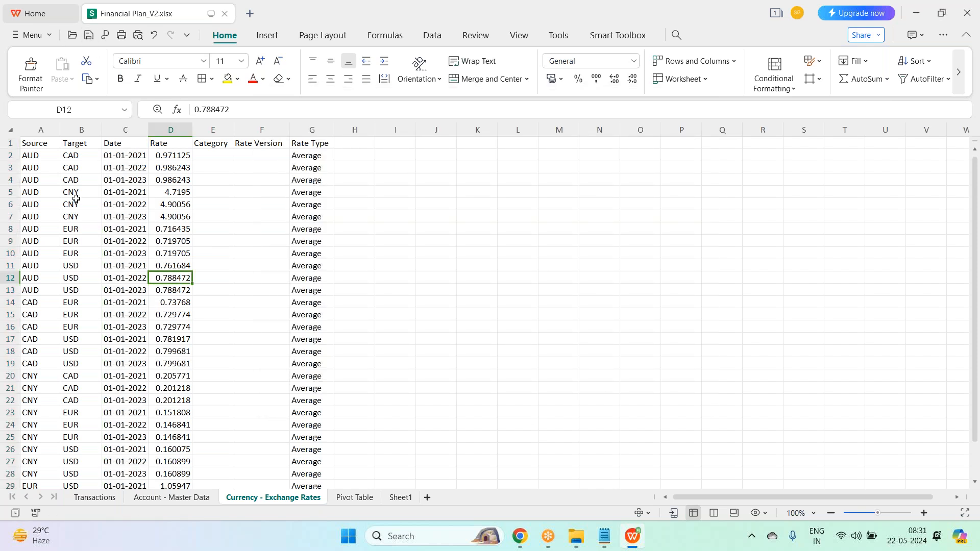
Step: Copy the exchange rate rows A2:G31, switch to Chrome and select all cells of the Fin_Exchange_Rate_v33 table
left_click_drag(30, 154, 313, 474)
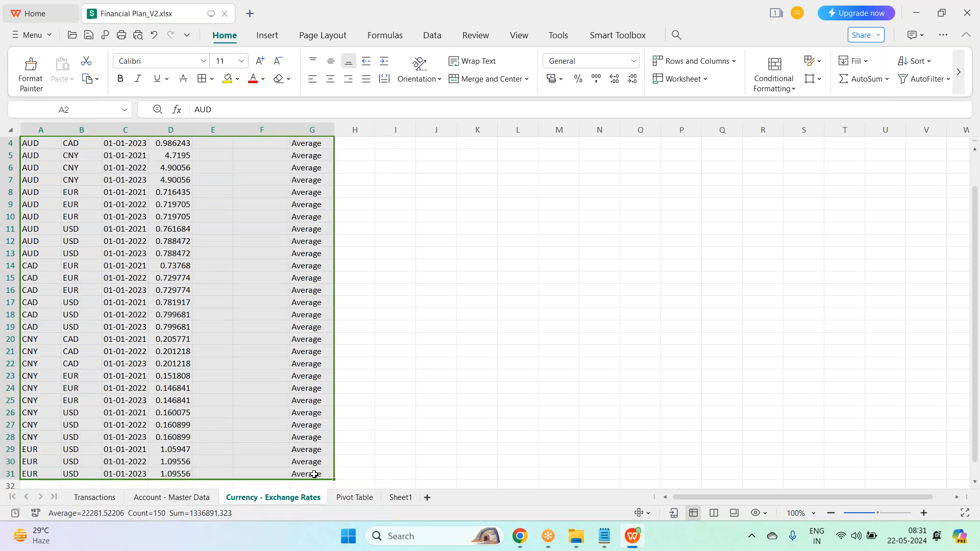
key("ctrl+c")
key("alt+Tab")
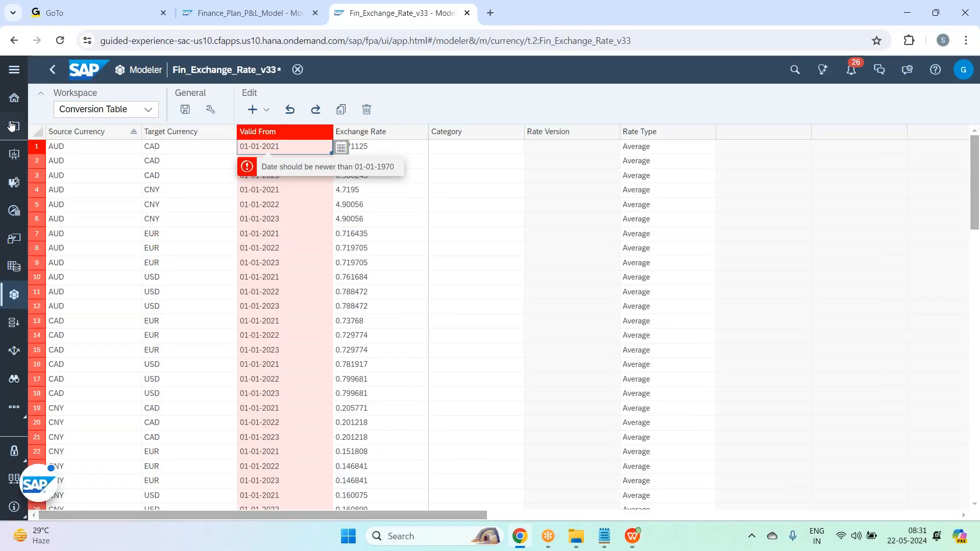
left_click(74, 147)
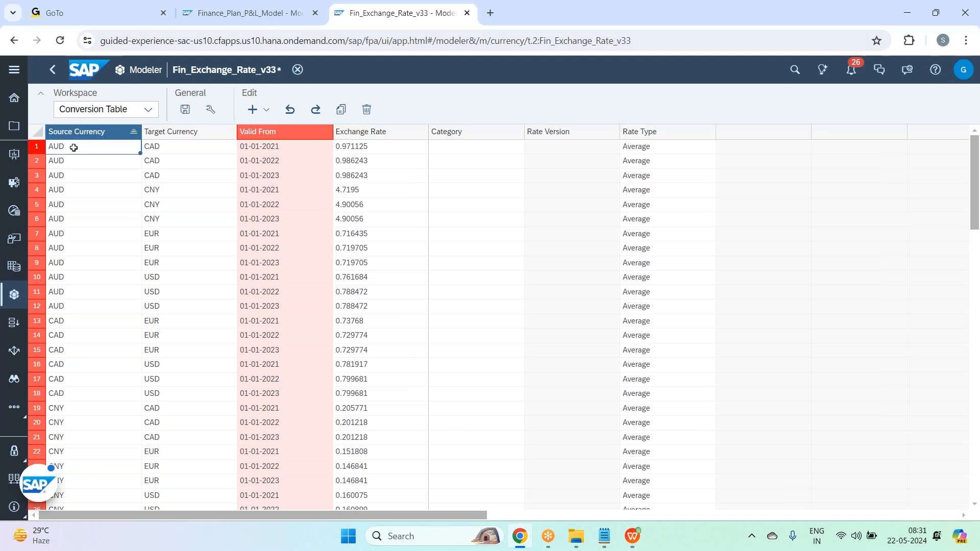
key("ctrl+a")
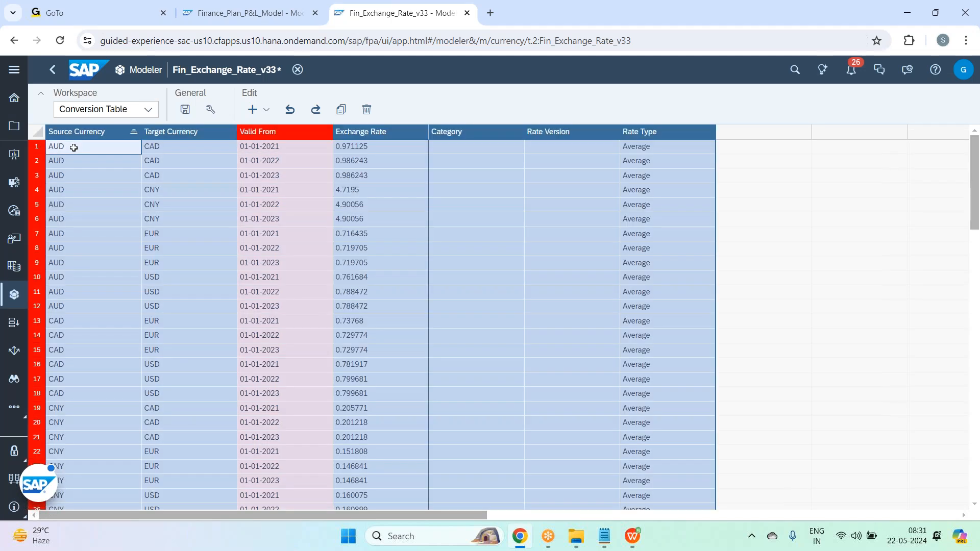
Step: Set the Valid From date in row 1 to 2021-01-01 with the date picker and copy that date to row 4
double_click(282, 150)
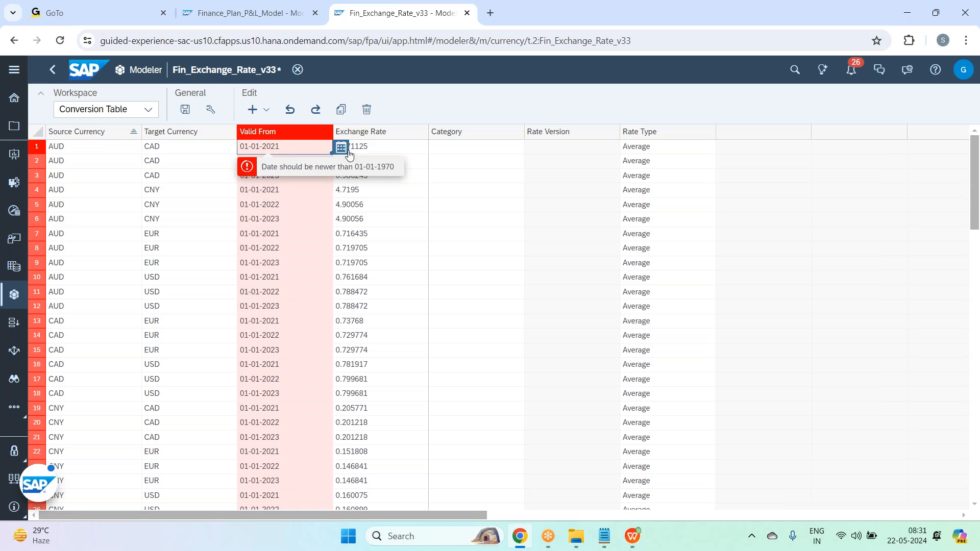
left_click(348, 152)
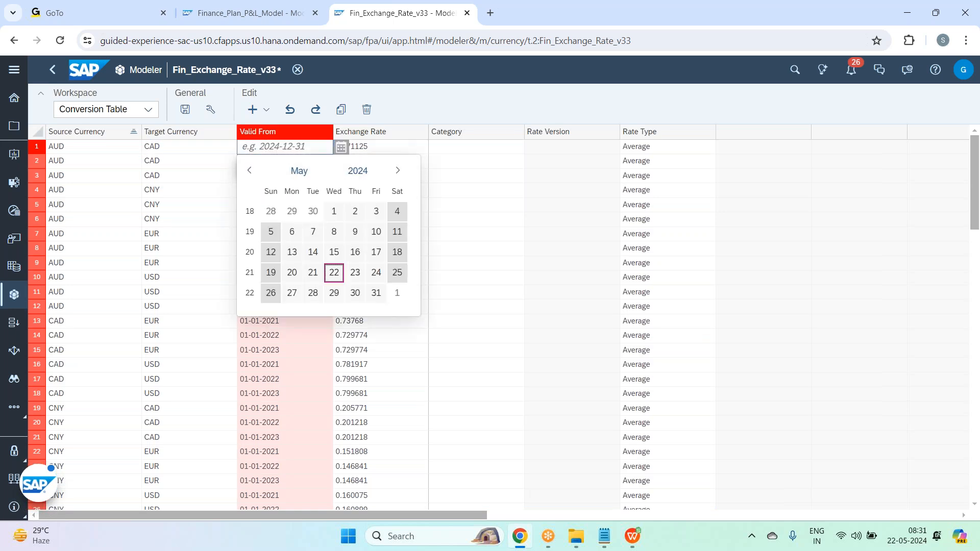
left_click(357, 176)
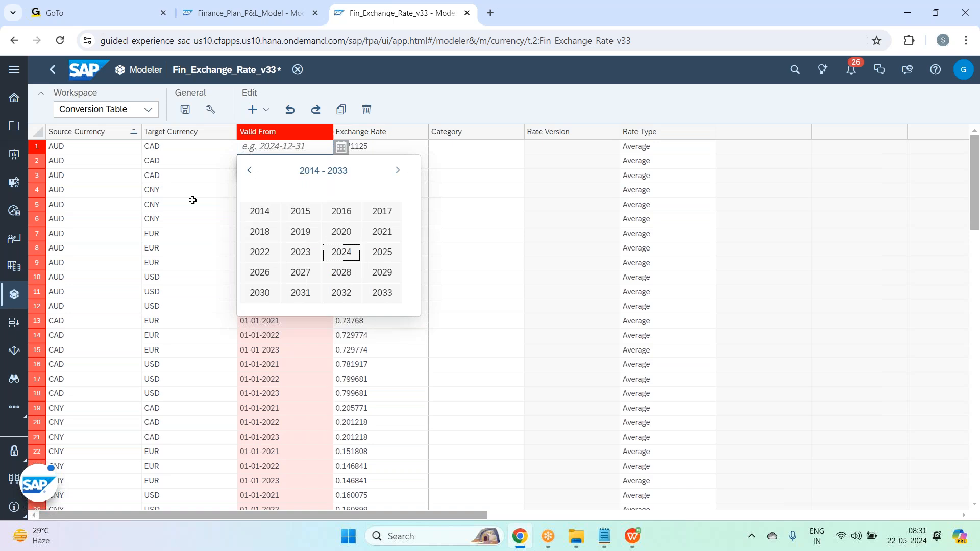
left_click(381, 232)
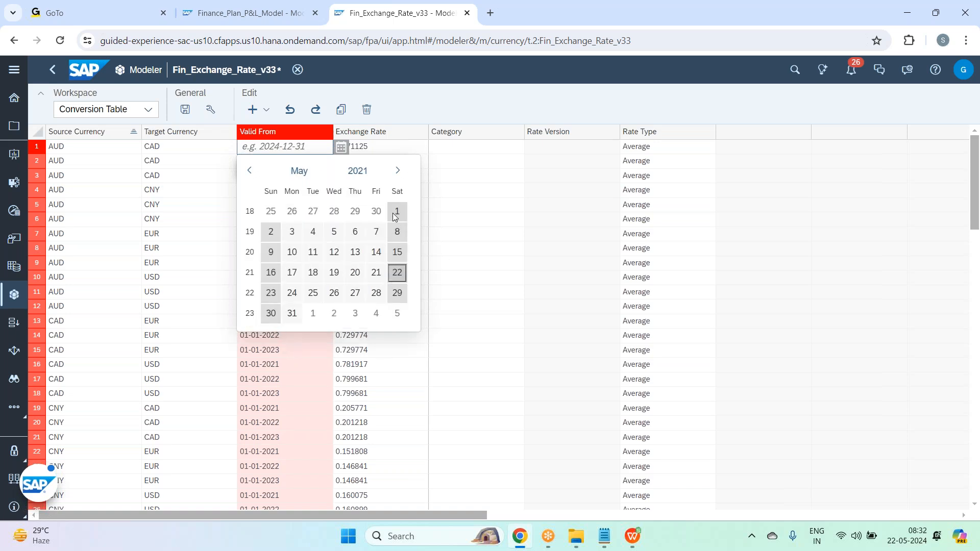
left_click(299, 171)
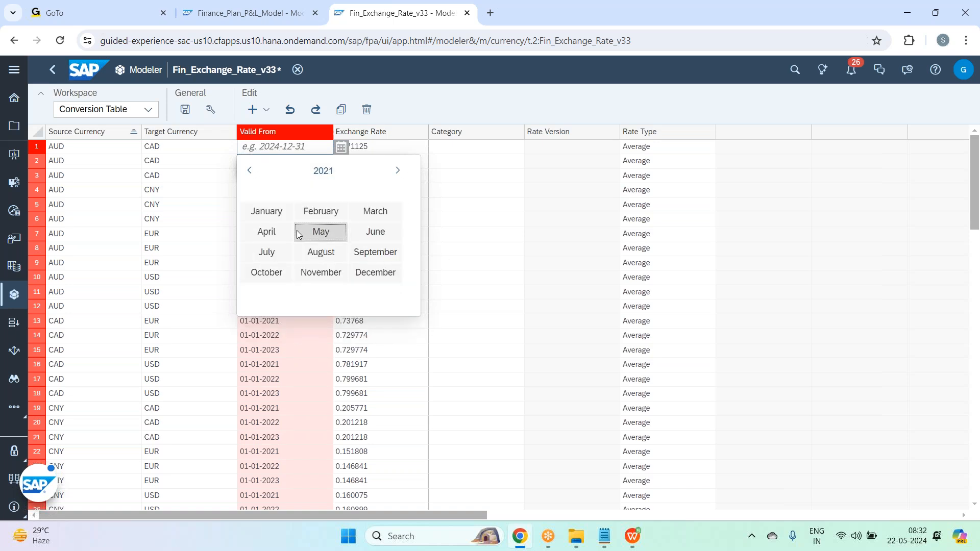
left_click(262, 213)
left_click(374, 211)
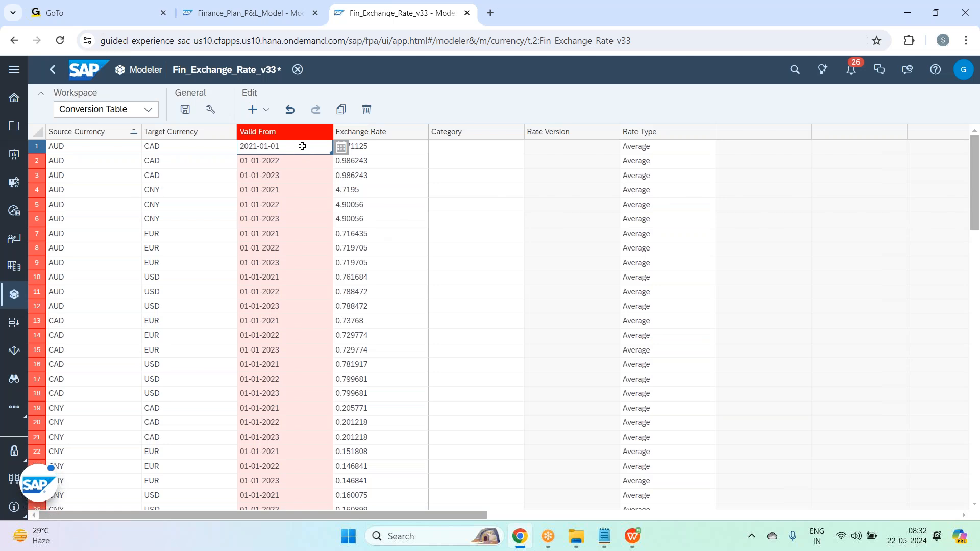
left_click(292, 188)
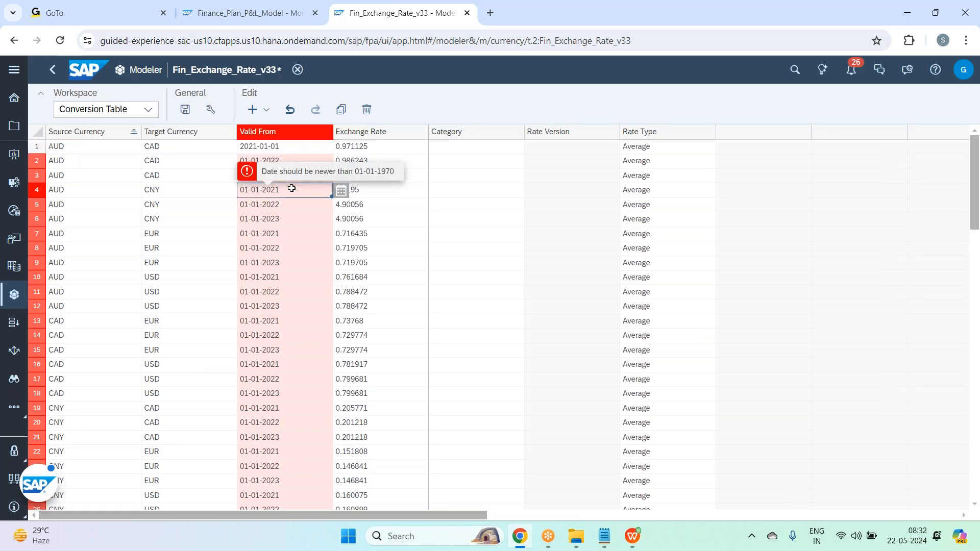
key("ctrl+v")
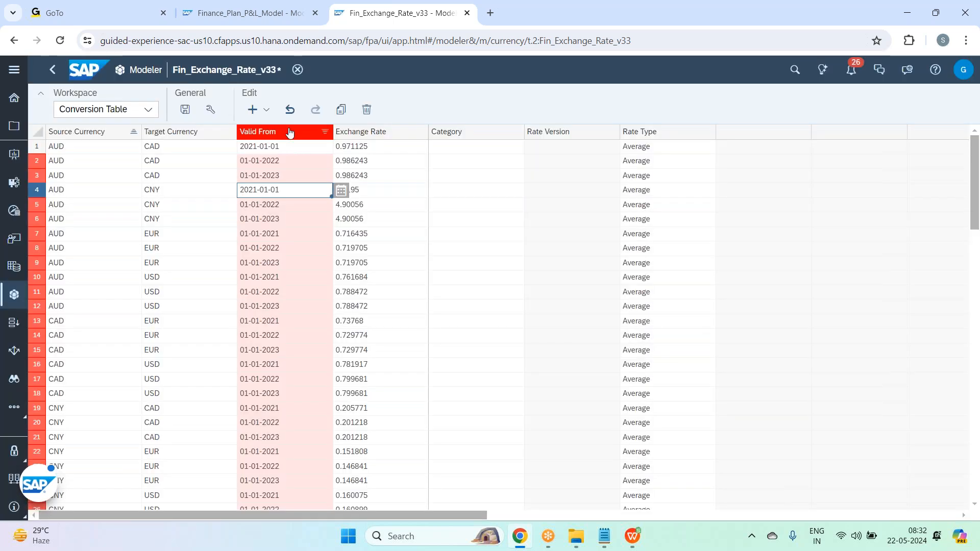
Step: Sort the conversion table by the Valid From column in ascending order
left_click(290, 132)
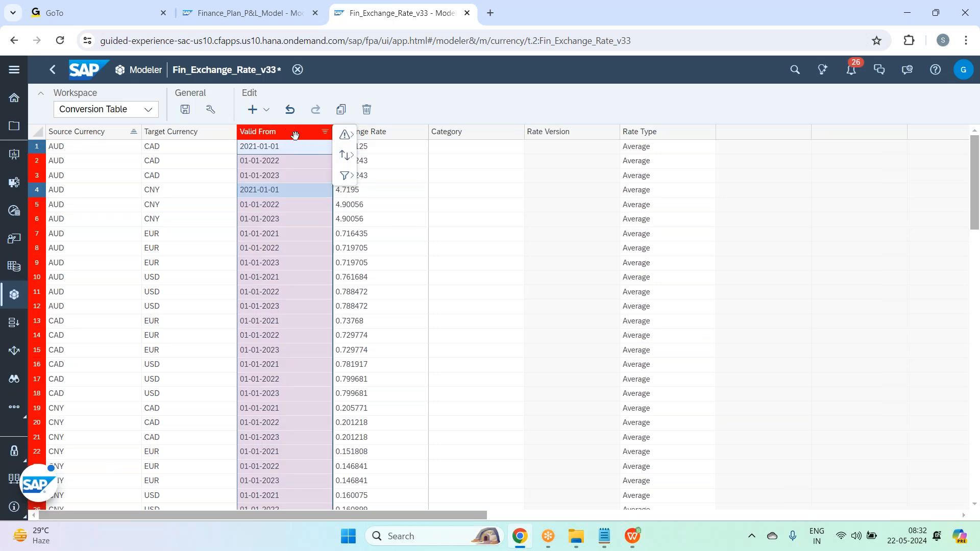
left_click(350, 156)
left_click(408, 158)
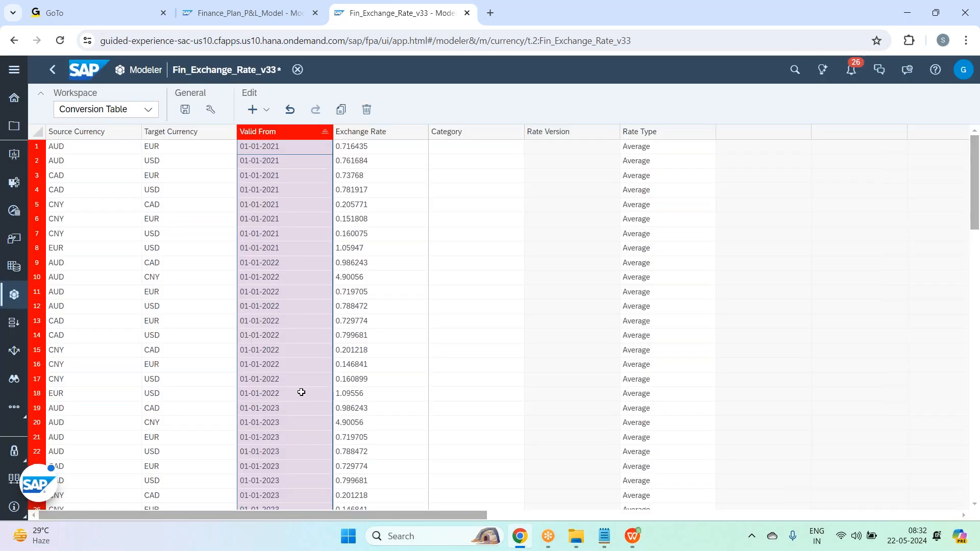
Step: Copy the 2021-01-01 Valid From date from row 29 and paste it into the Valid From cells of rows 1 to 8
scroll(301, 391, "down", 5)
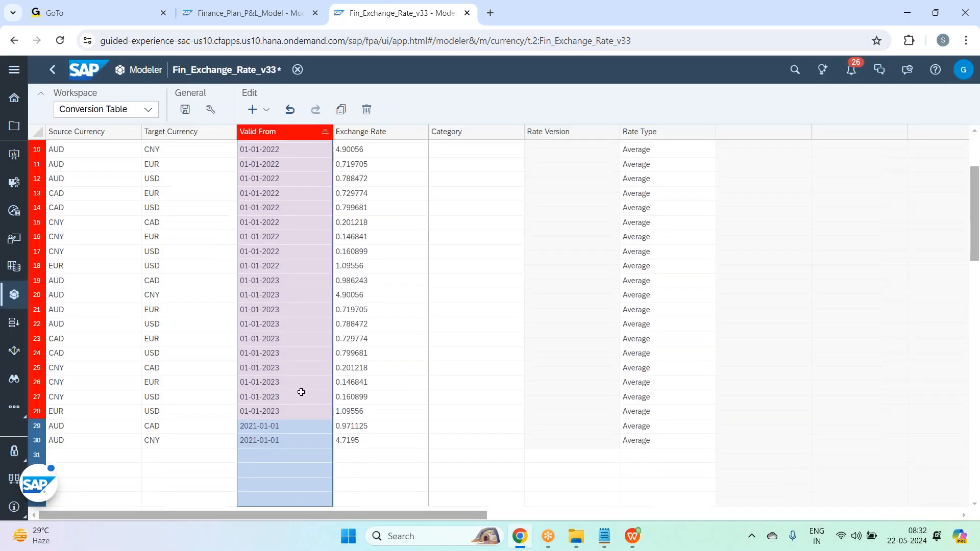
left_click(276, 430)
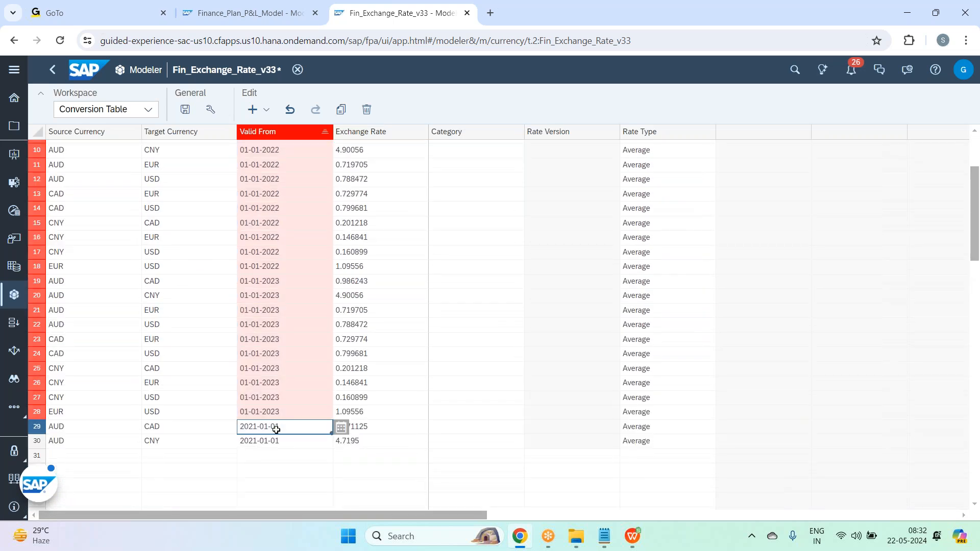
scroll(275, 415, "up", 4)
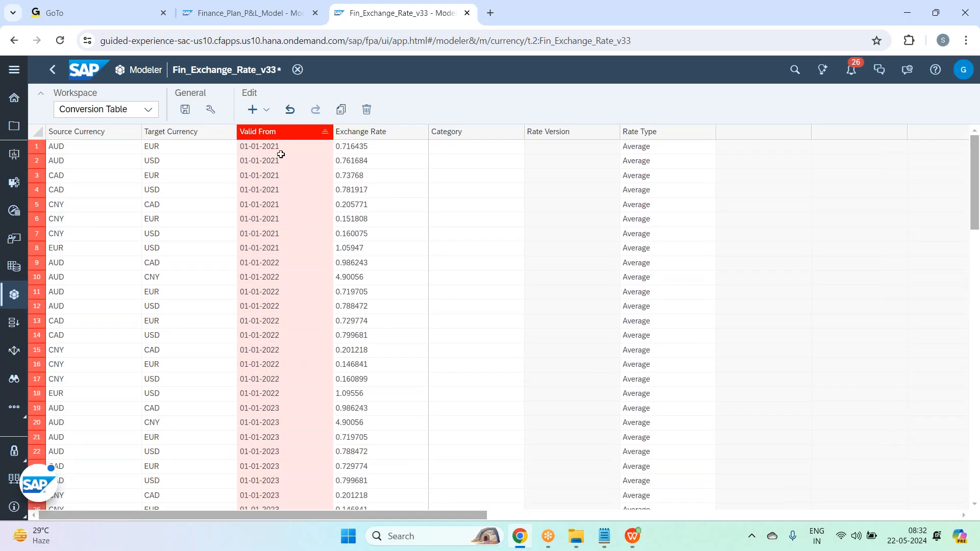
left_click_drag(289, 148, 293, 247)
key("ctrl+v")
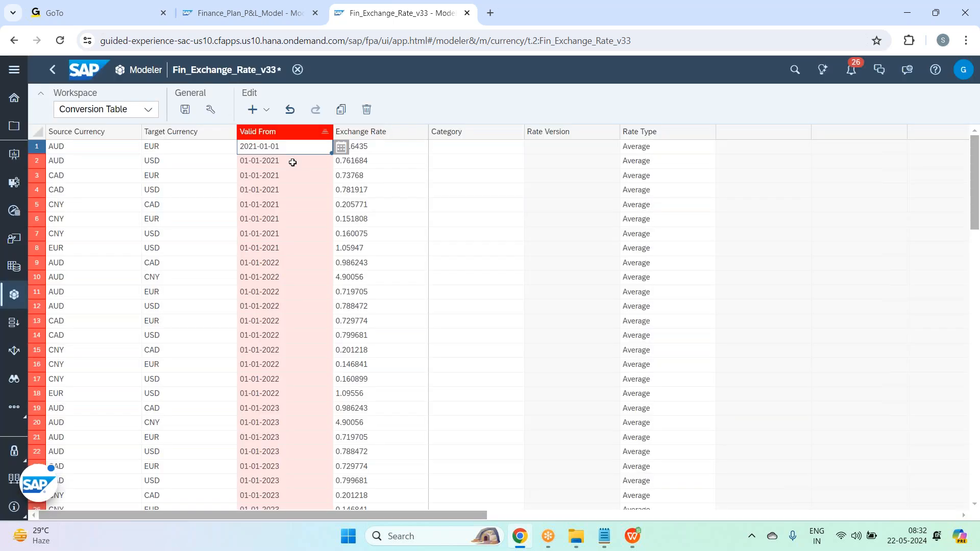
left_click(293, 162)
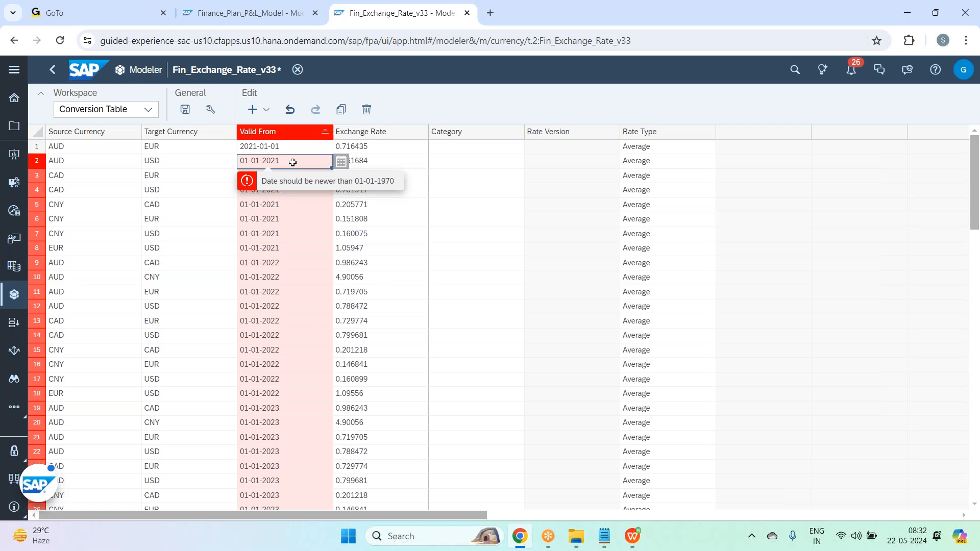
key("ctrl+v")
left_click(290, 177)
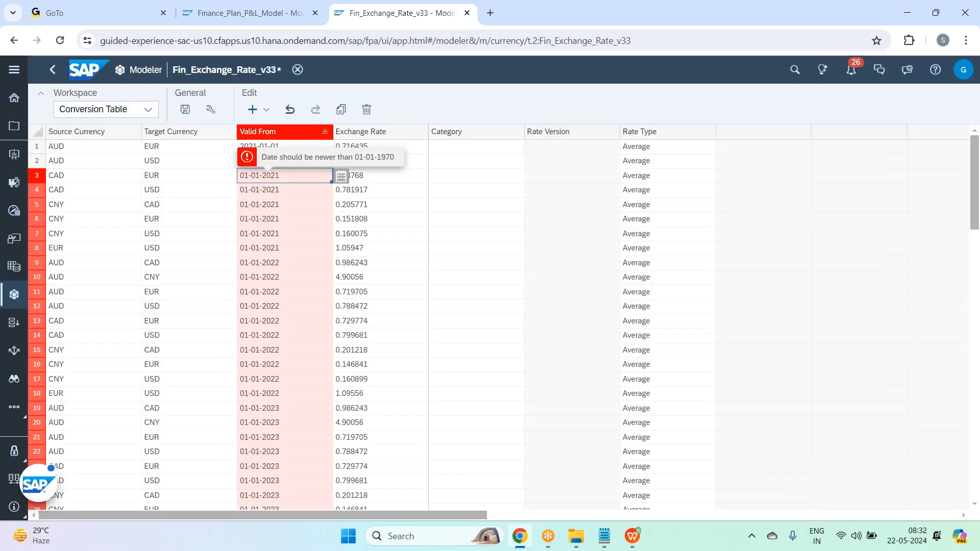
key("ctrl+v")
left_click(286, 189)
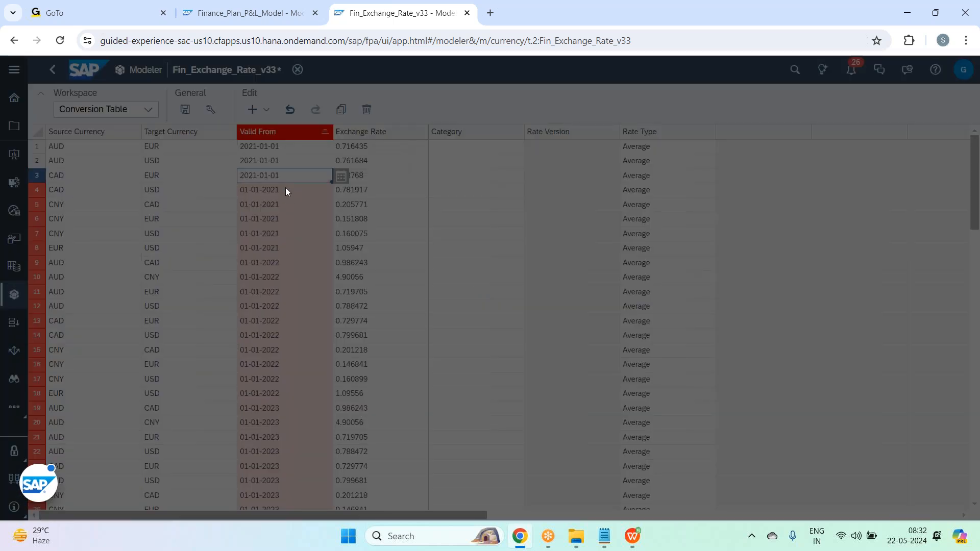
key("ctrl+v")
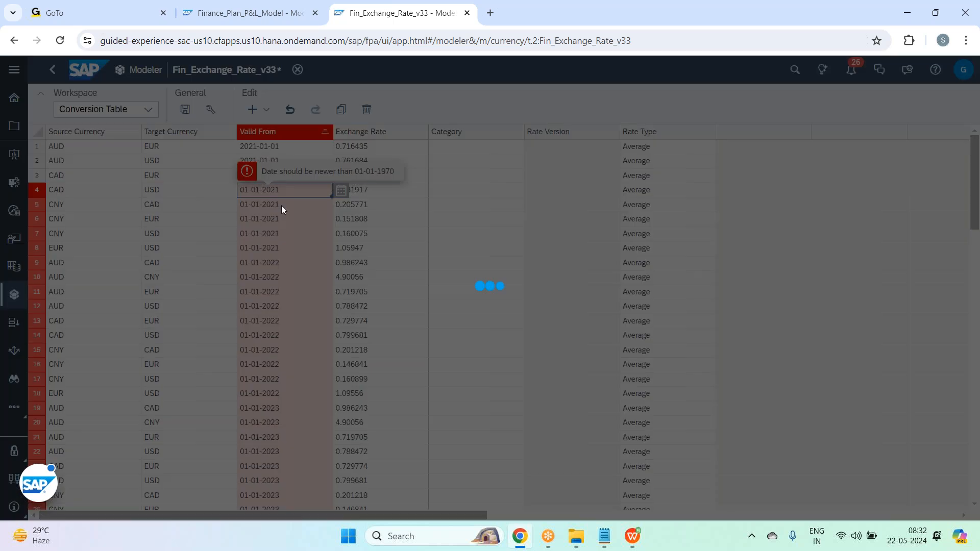
left_click(281, 205)
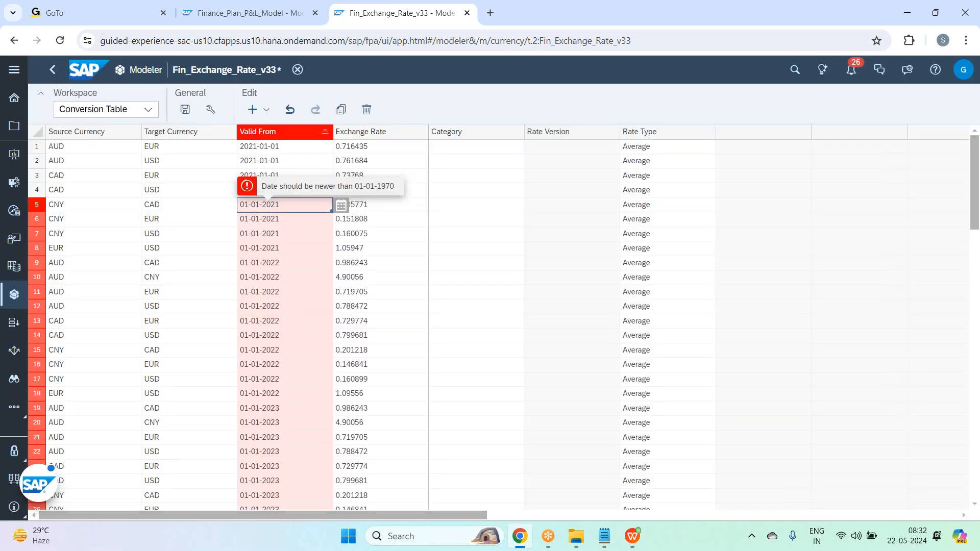
key("ctrl+v")
left_click(281, 218)
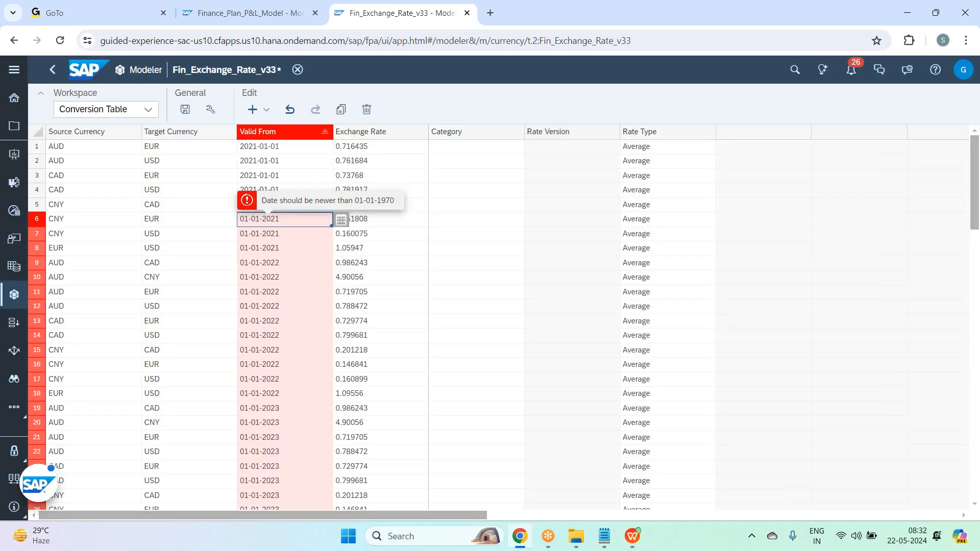
key("ctrl+v")
left_click(281, 234)
key("ctrl+v")
left_click(281, 248)
key("ctrl+v")
Step: Set the Valid From date in row 9 to 2022-01-01 with the date picker
left_click(281, 263)
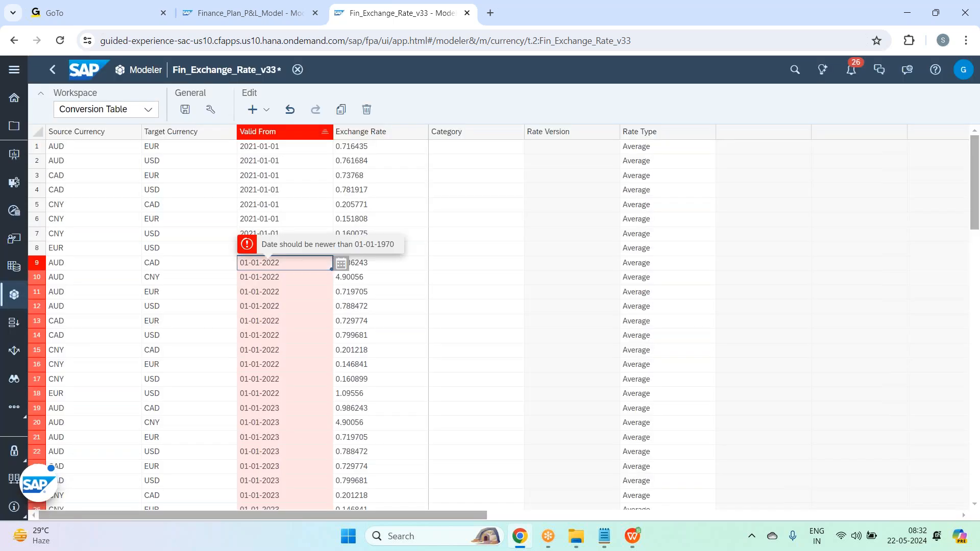
type("2021-01-01")
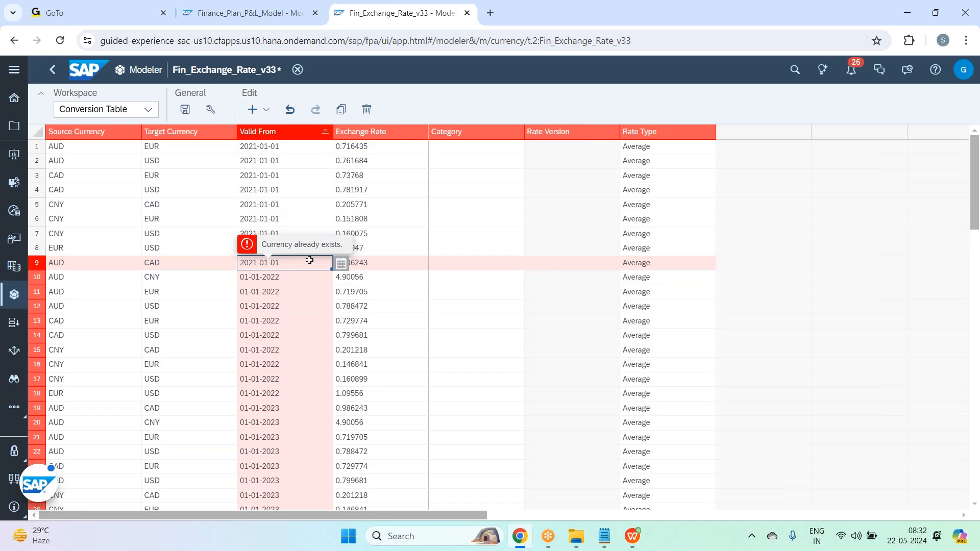
left_click(341, 264)
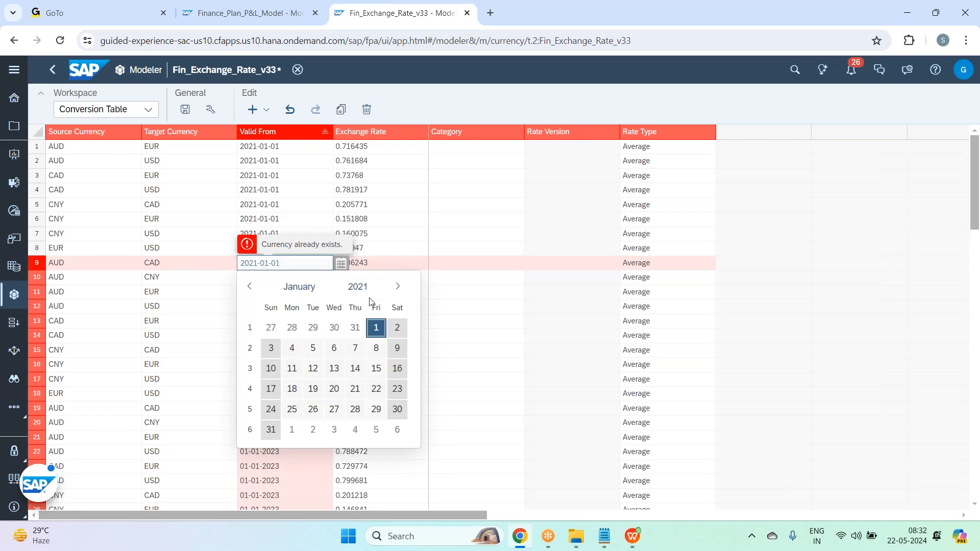
left_click(390, 291)
left_click(390, 291)
left_click(390, 291)
left_click(390, 291)
left_click(390, 291)
left_click(390, 290)
left_click(390, 291)
left_click(391, 291)
left_click(390, 291)
left_click(391, 291)
left_click(390, 291)
left_click(390, 291)
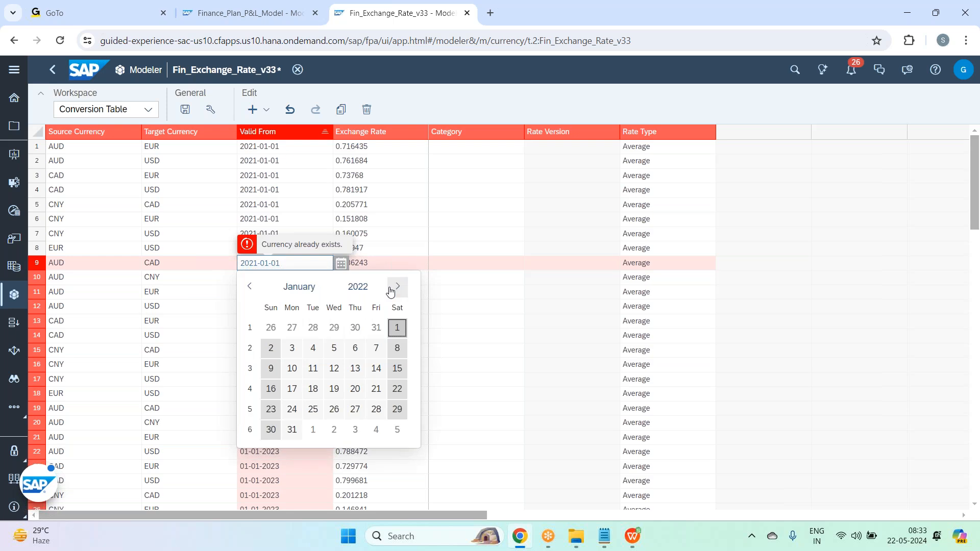
left_click(399, 328)
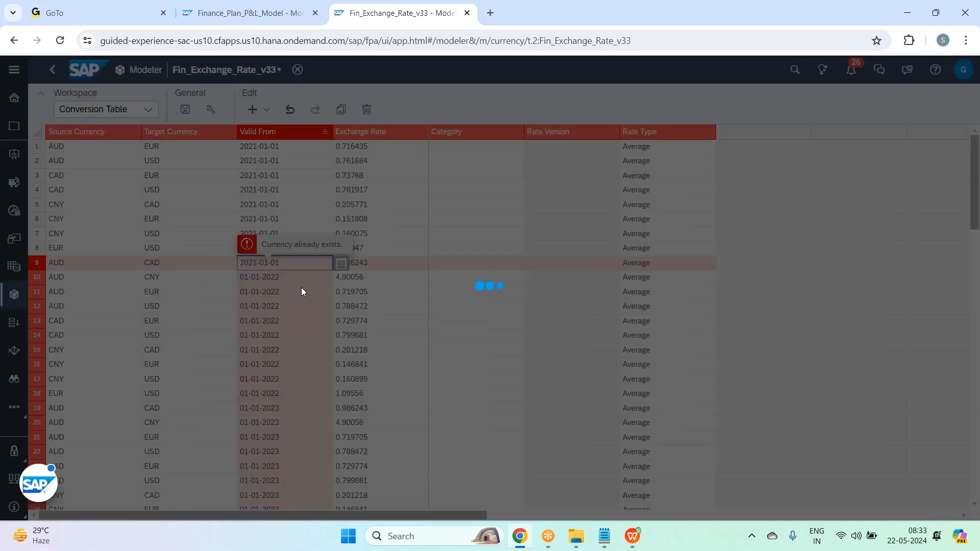
Step: Copy the 2022-01-01 date from row 9 into the Valid From cells of rows 10 to 18
left_click(295, 277)
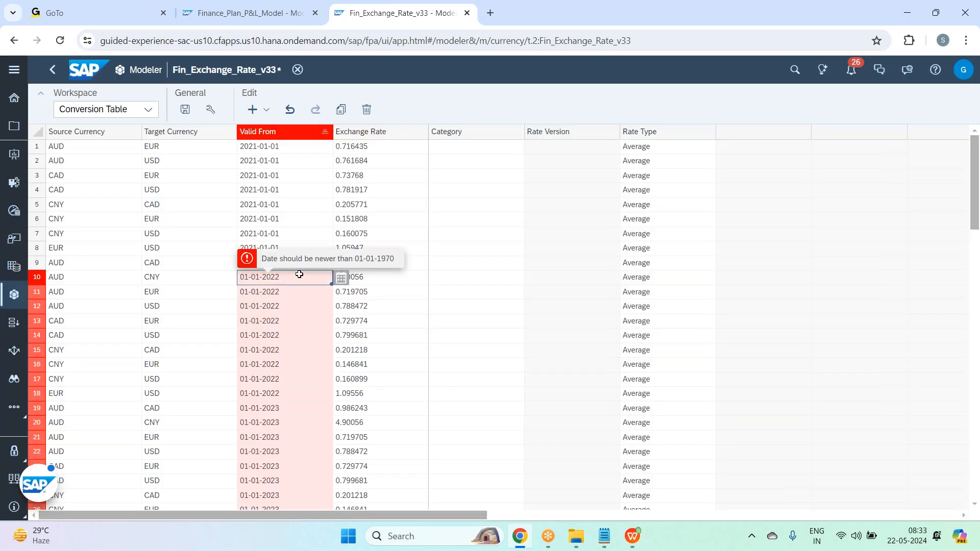
left_click(287, 223)
left_click(292, 265)
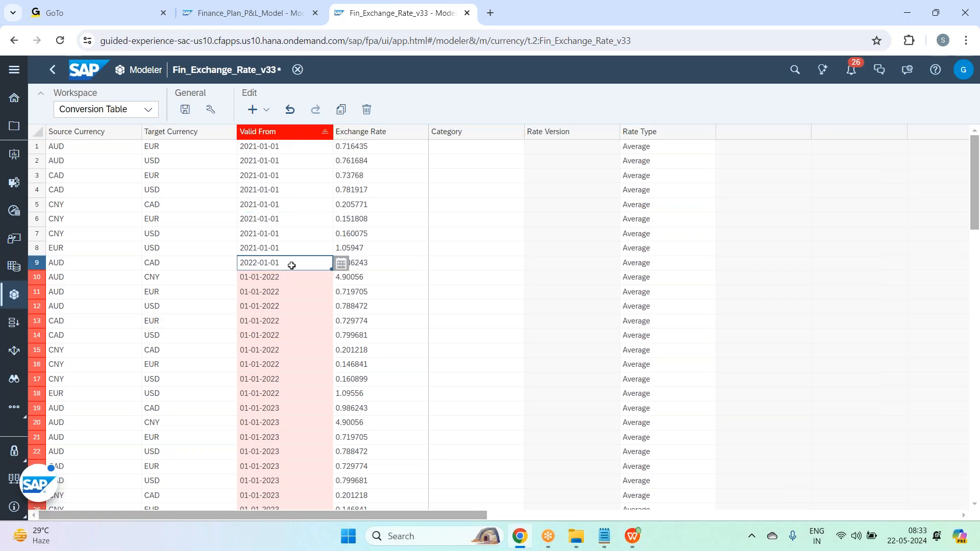
left_click(287, 277)
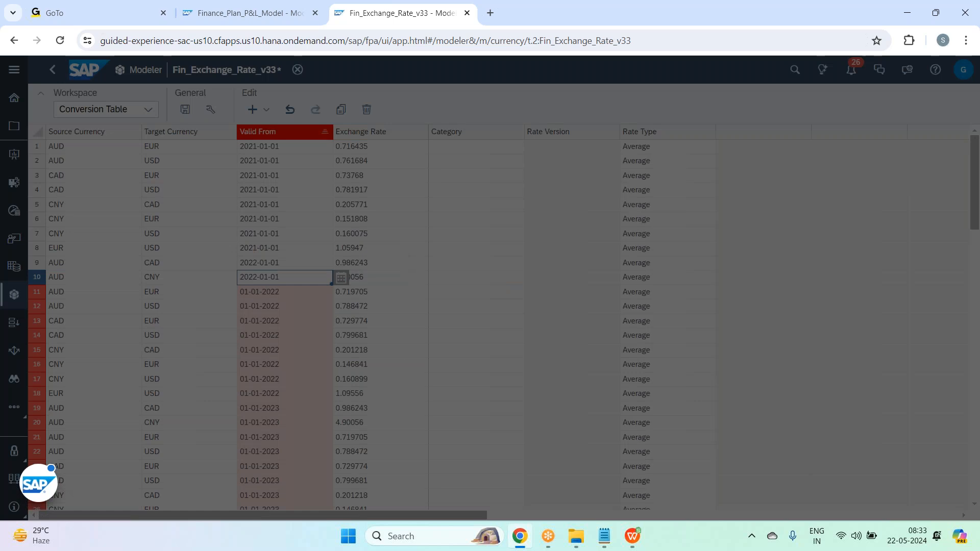
left_click(285, 292)
left_click(280, 305)
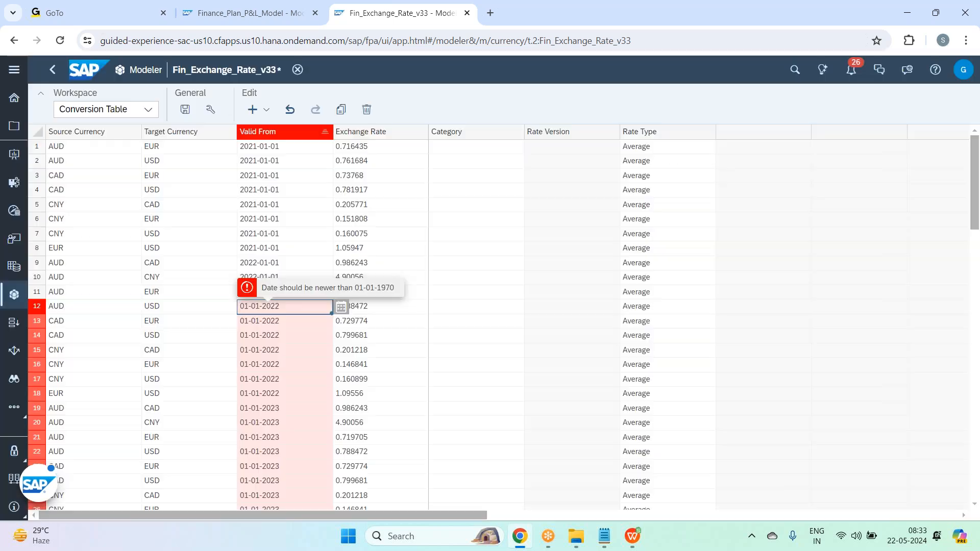
left_click(286, 320)
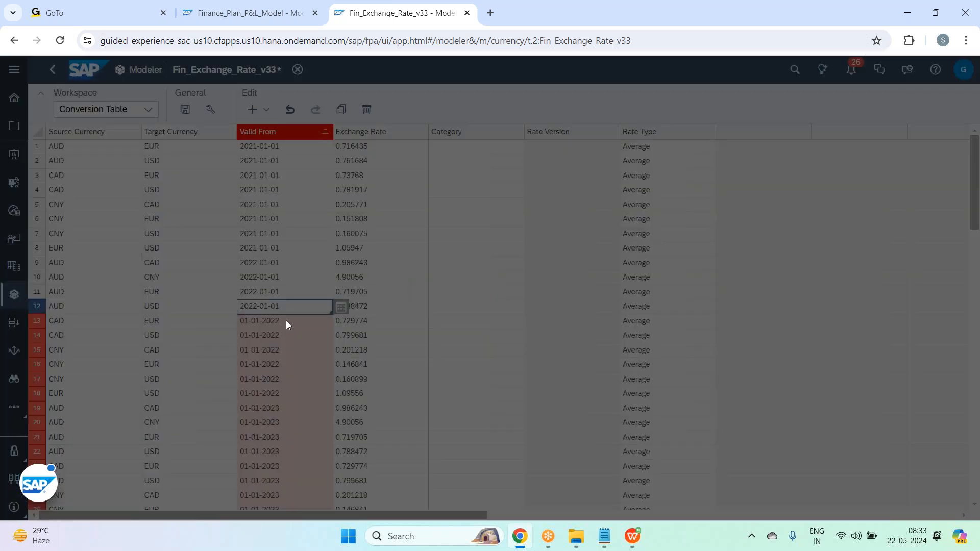
left_click(283, 332)
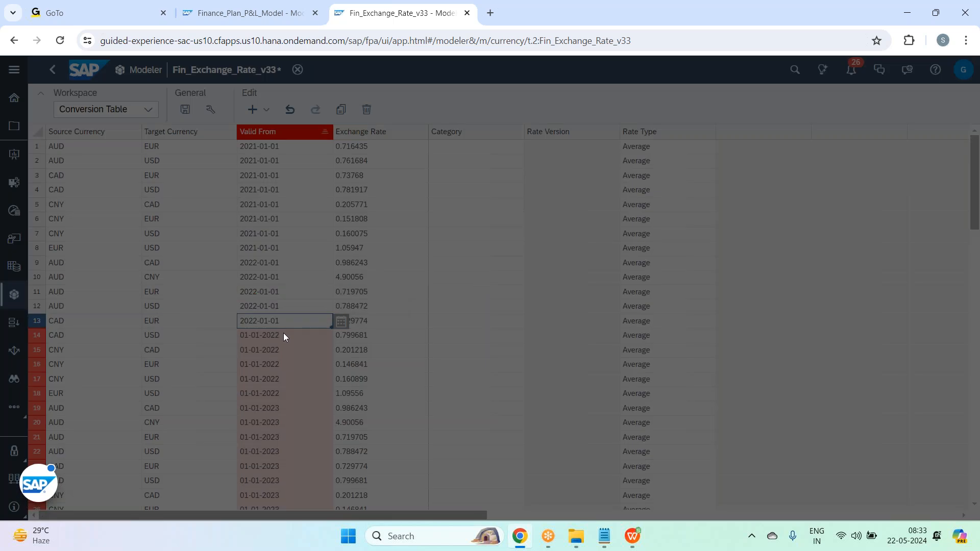
left_click(292, 352)
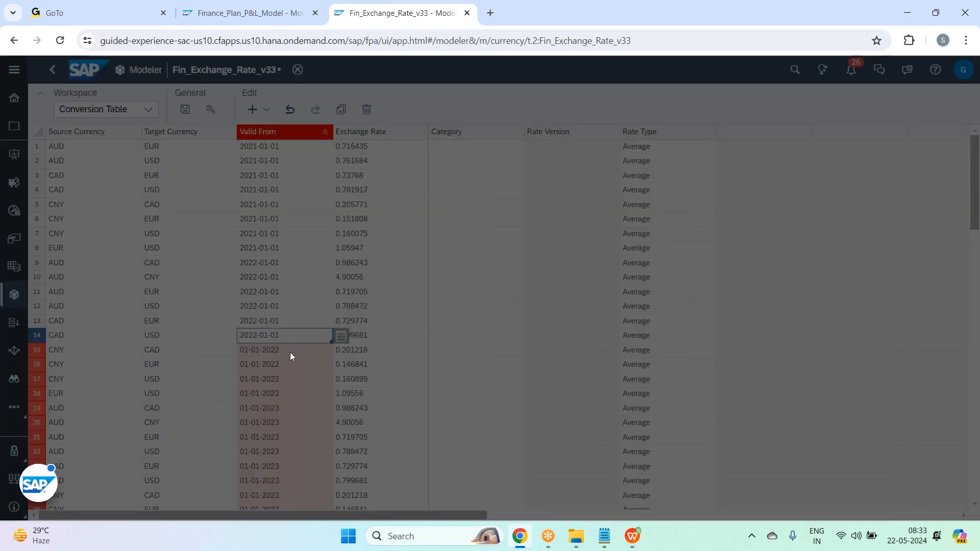
left_click(287, 364)
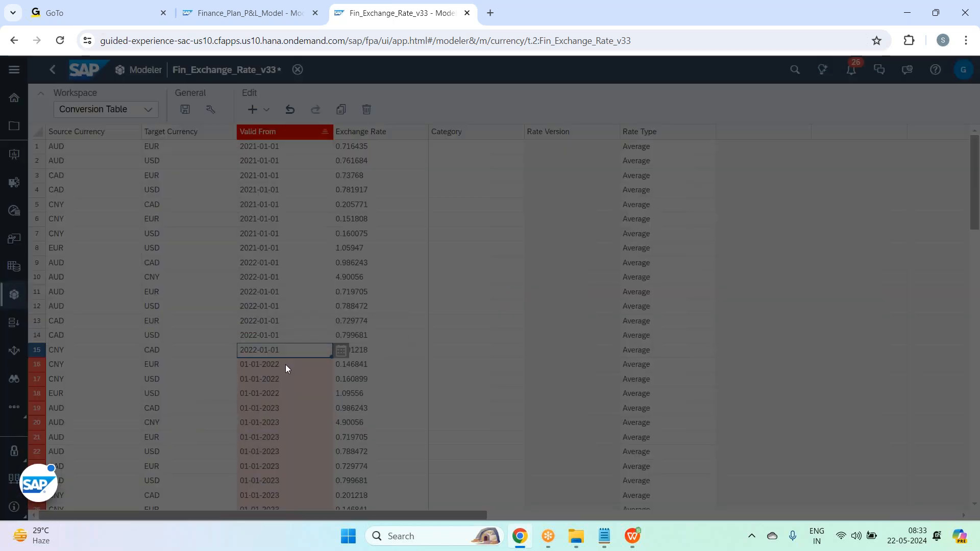
left_click(287, 379)
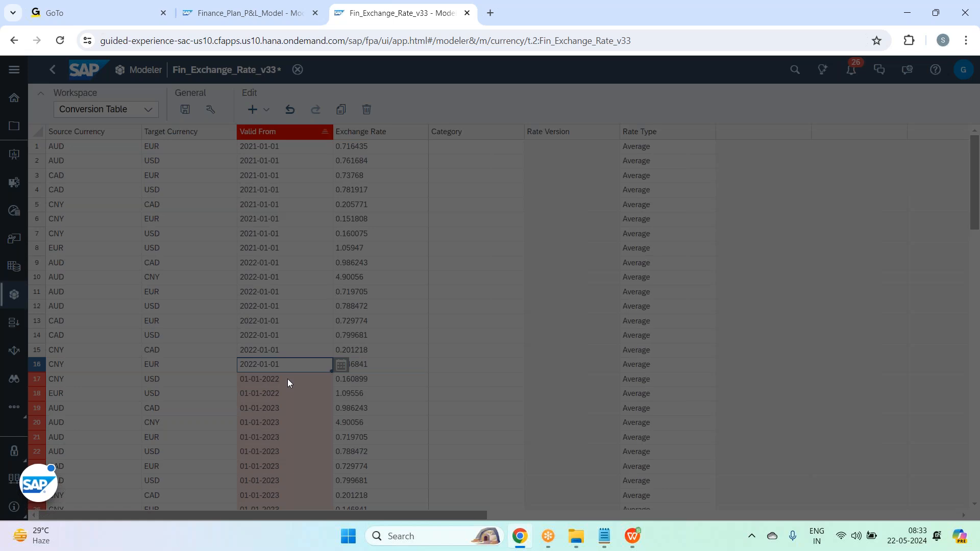
left_click(281, 392)
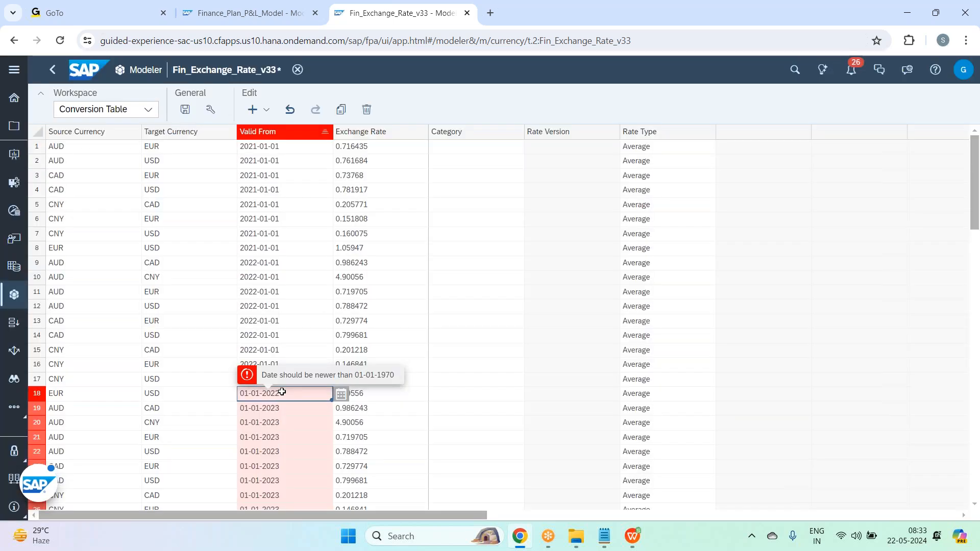
type("2022-01-01")
Step: Set the Valid From date in row 19 to 2023-01-01 with the date picker
scroll(305, 327, "down", 4)
left_click(312, 217)
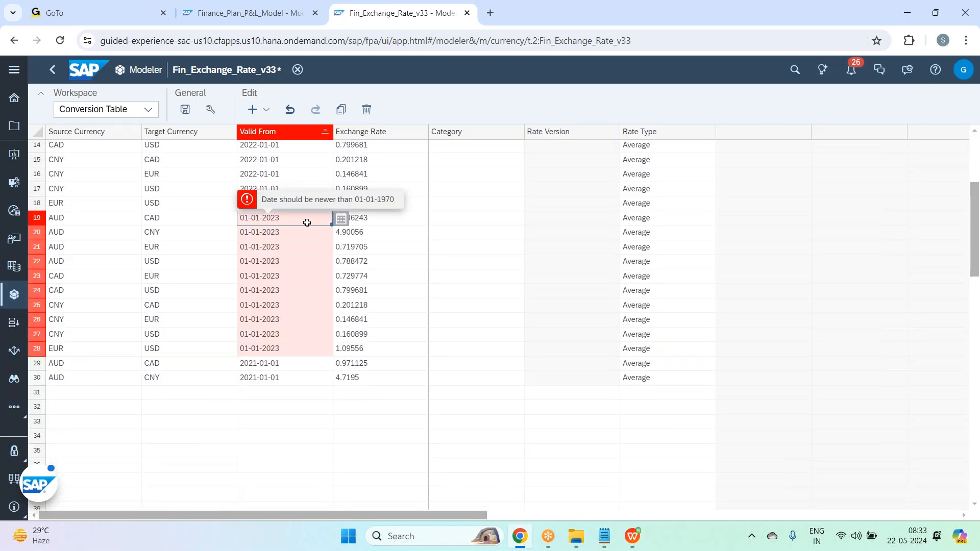
left_click(340, 219)
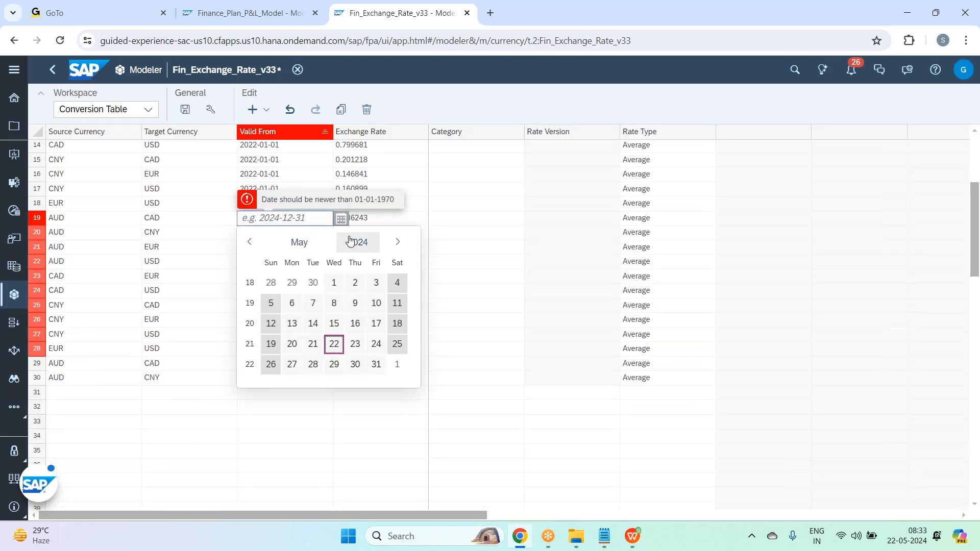
left_click(249, 241)
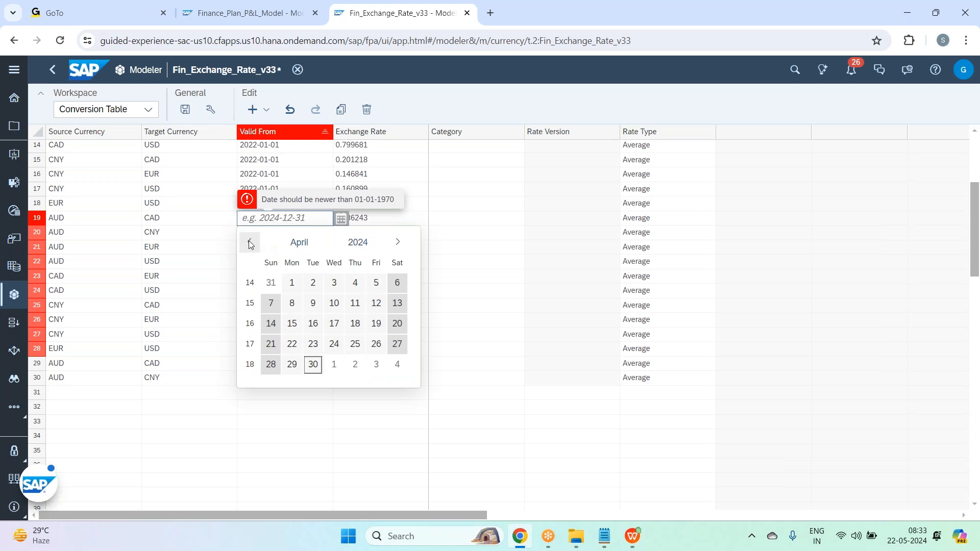
left_click(375, 244)
left_click(312, 326)
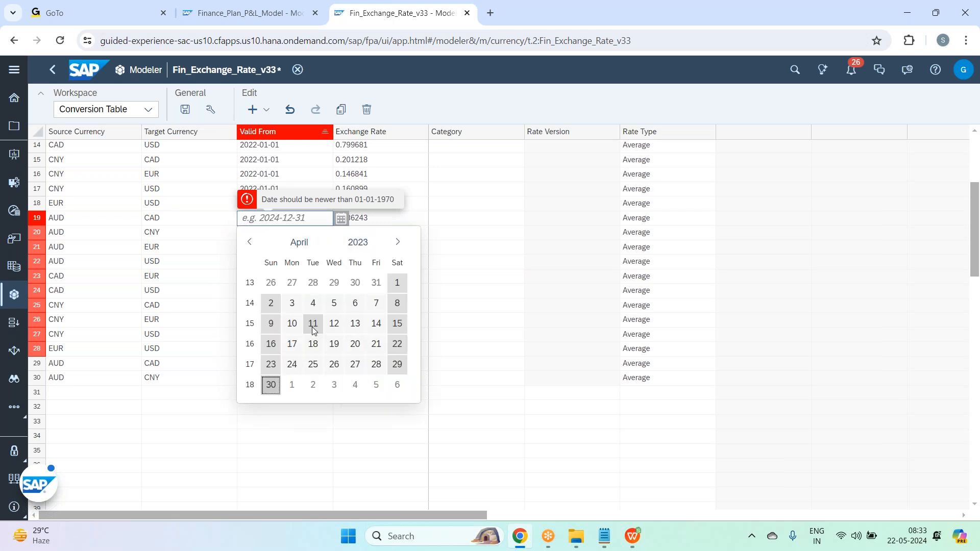
left_click(249, 242)
left_click(249, 243)
left_click(249, 243)
left_click(271, 282)
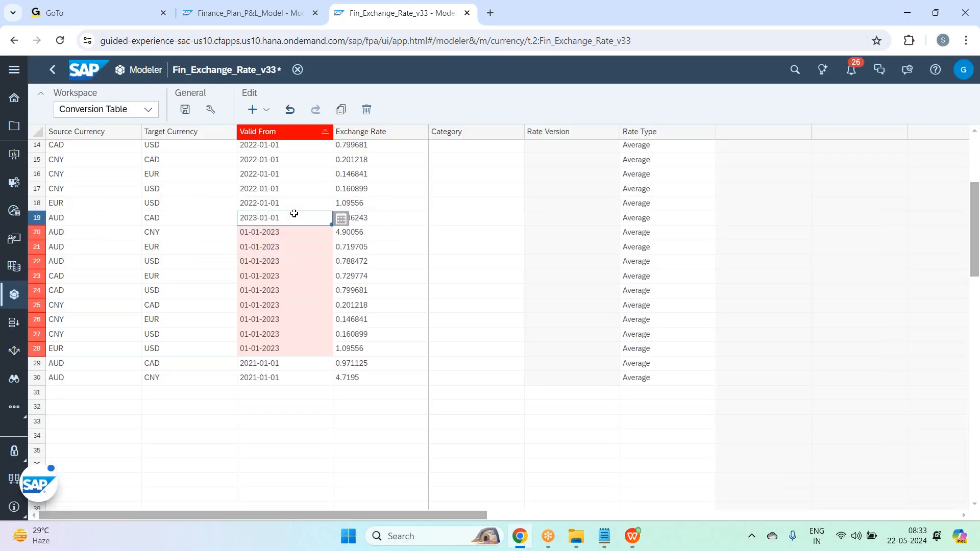
Step: Copy the 2023-01-01 date from row 19 into the Valid From cells of rows 20 to 28 and save the conversion table
left_click(303, 247)
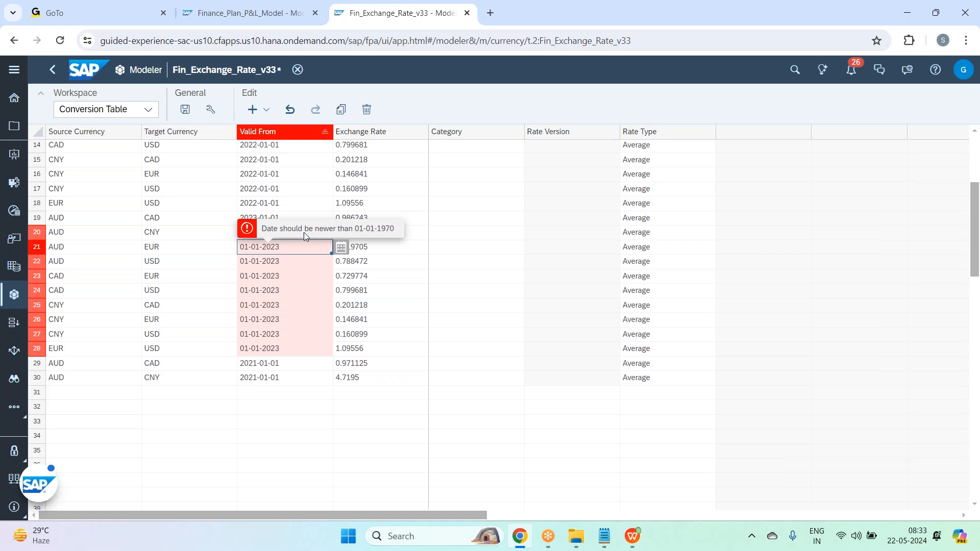
left_click(294, 233)
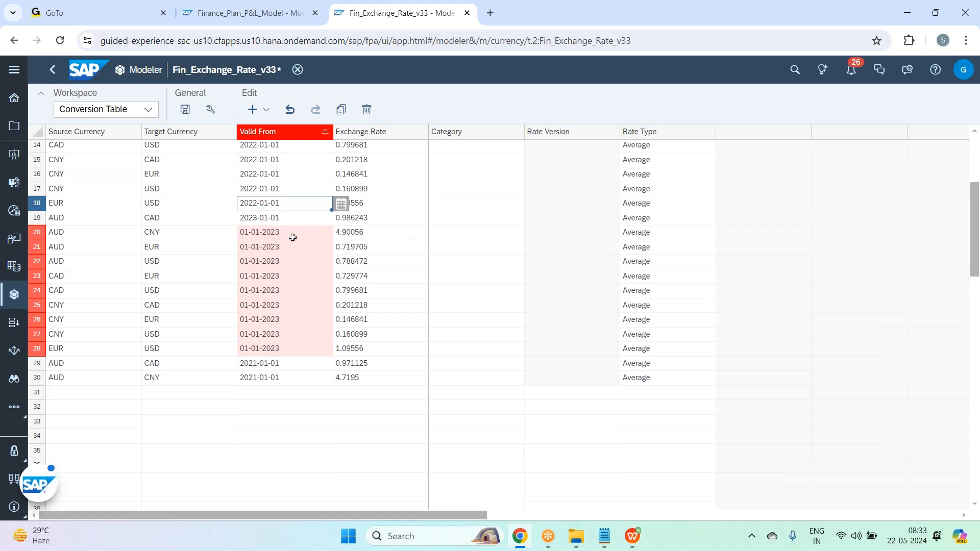
left_click(291, 248)
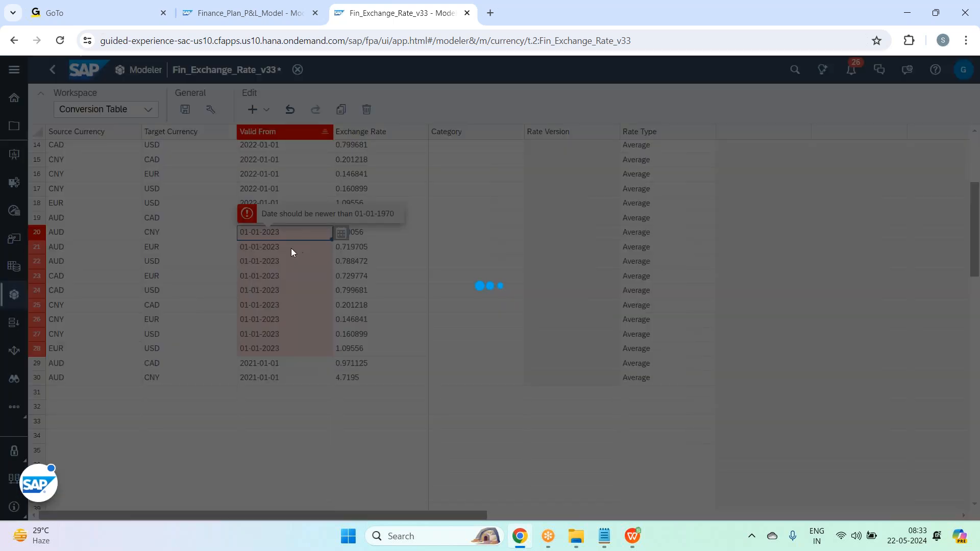
left_click(286, 260)
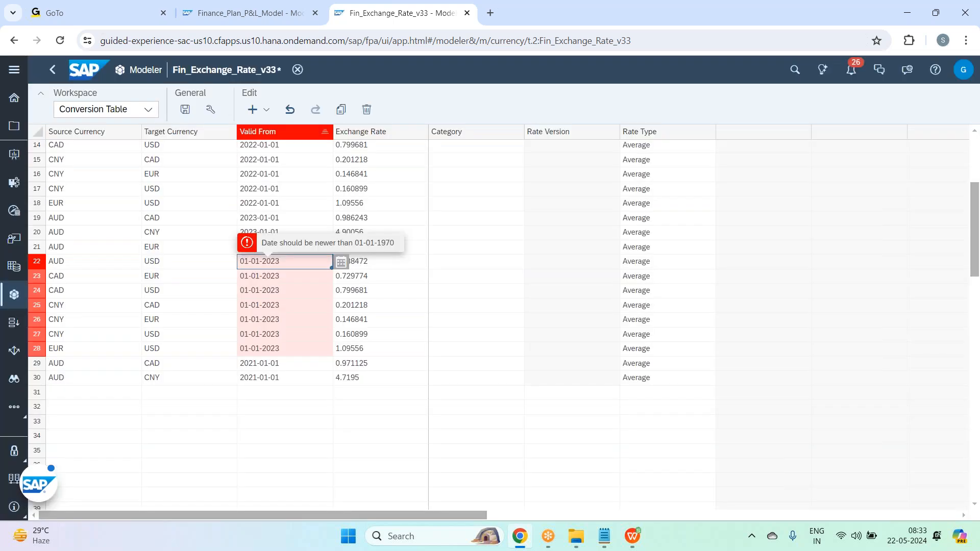
left_click(284, 270)
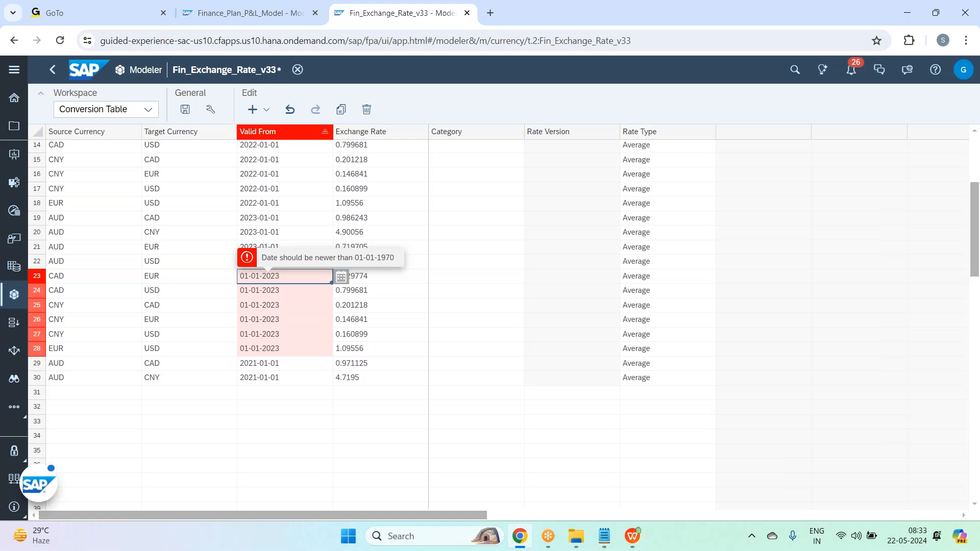
left_click(277, 277)
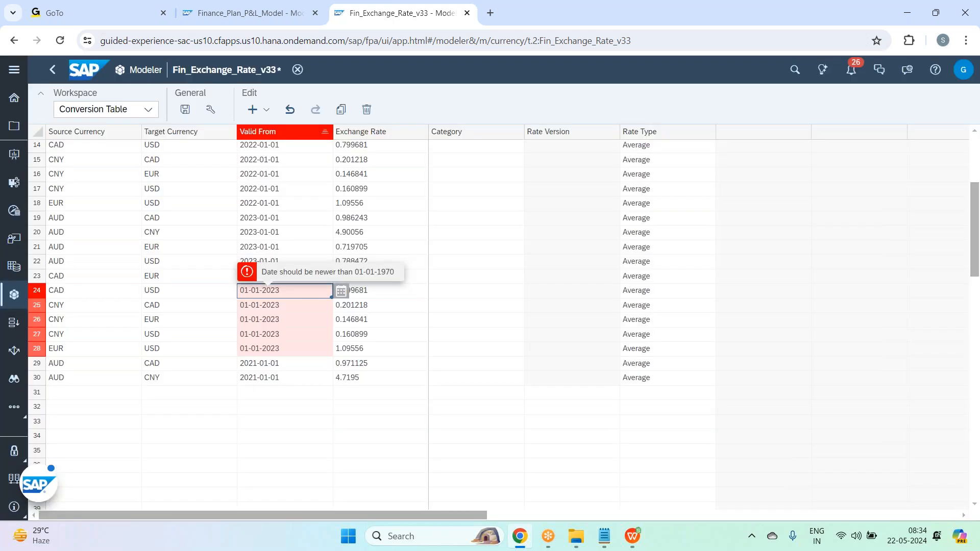
left_click(274, 305)
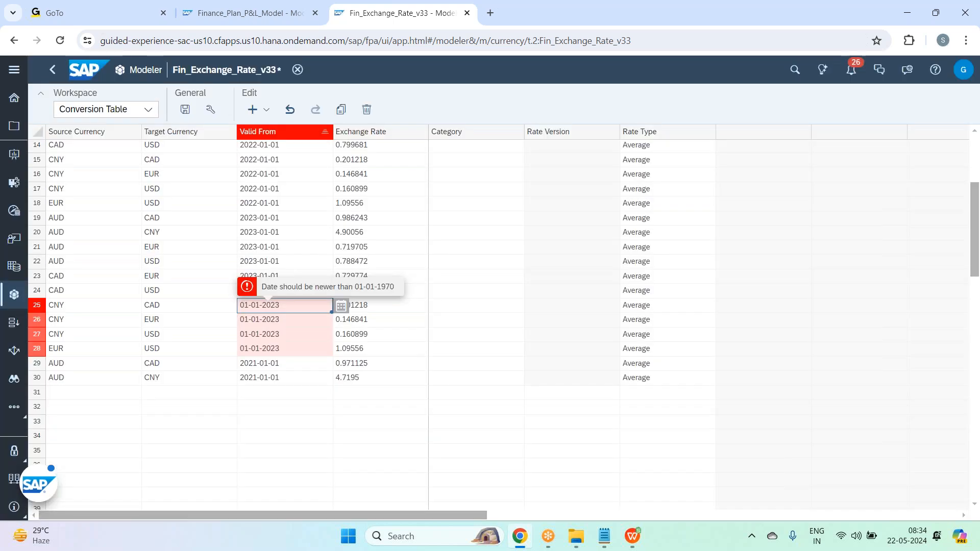
left_click(276, 323)
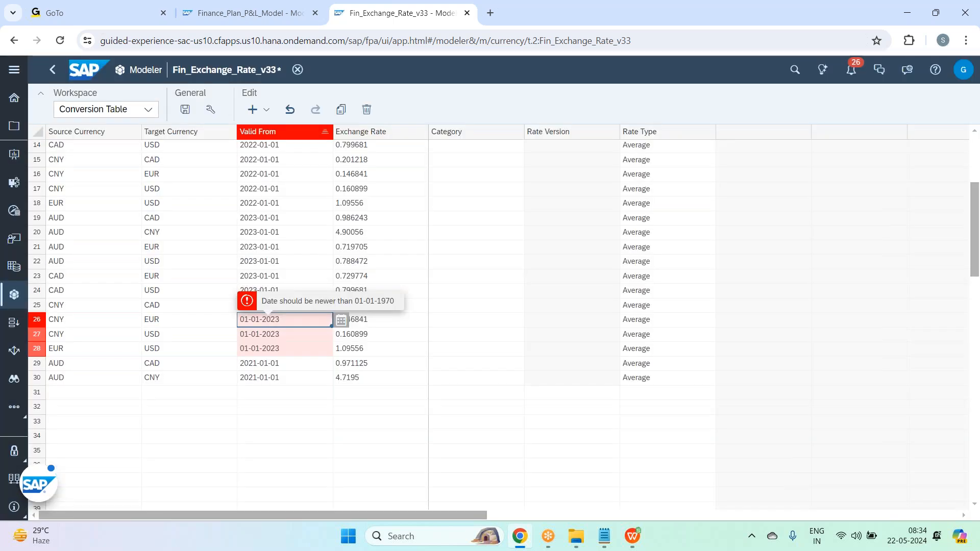
left_click(275, 333)
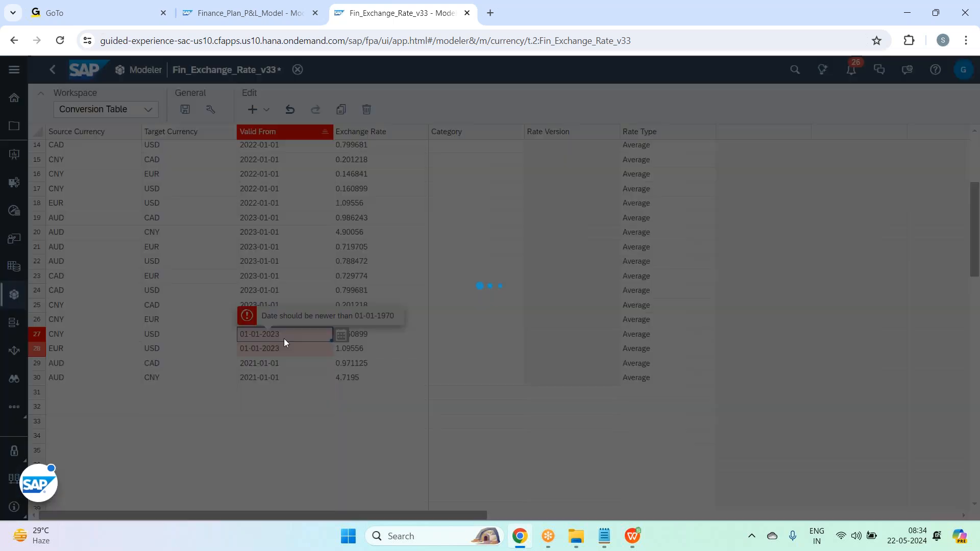
left_click(282, 347)
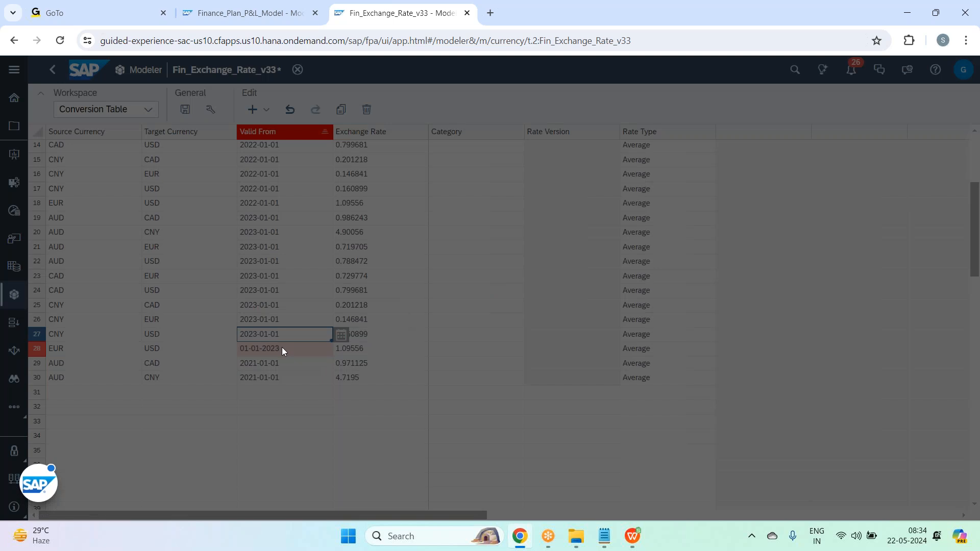
left_click(279, 405)
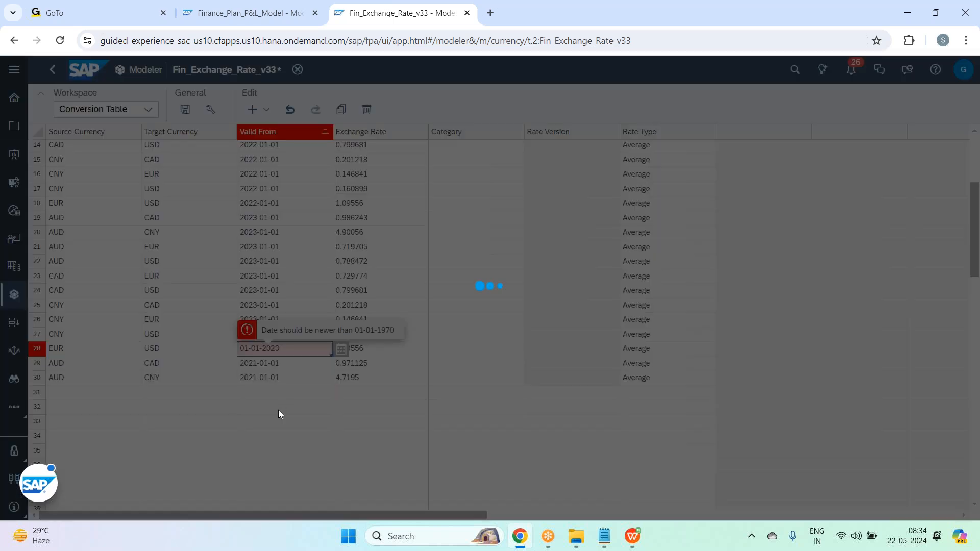
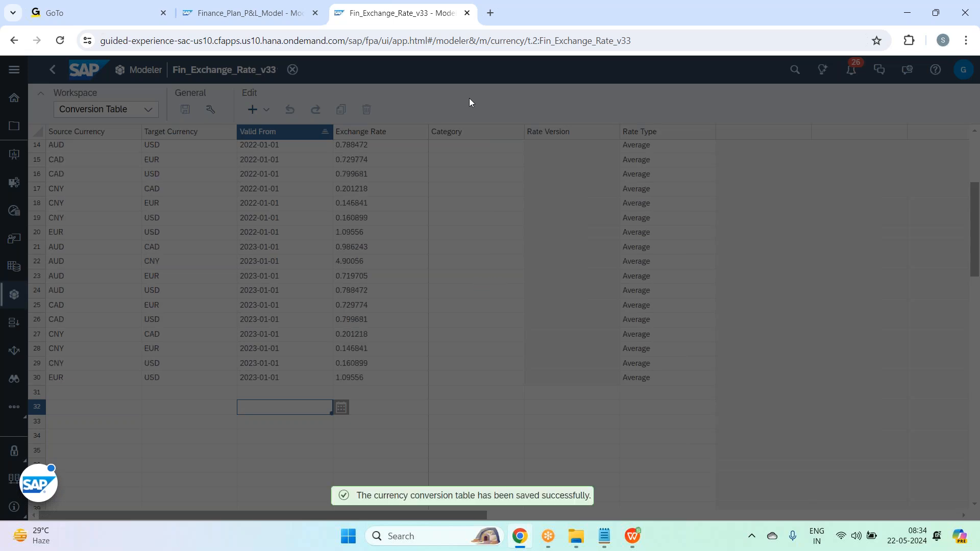
Step: Review the first row's currencies, Valid From date, exchange rate and rate type, including the options available for Rate Type
scroll(279, 193, "up", 5)
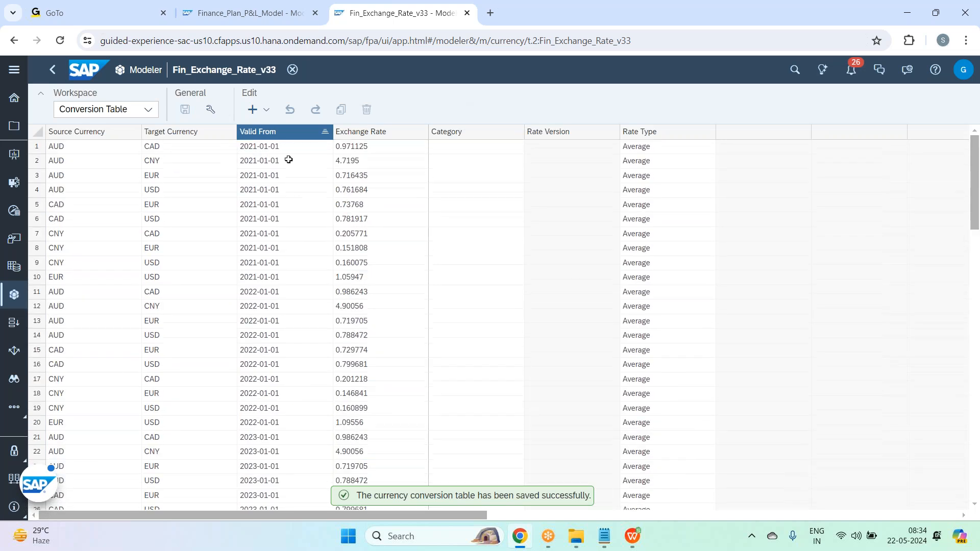
left_click(57, 149)
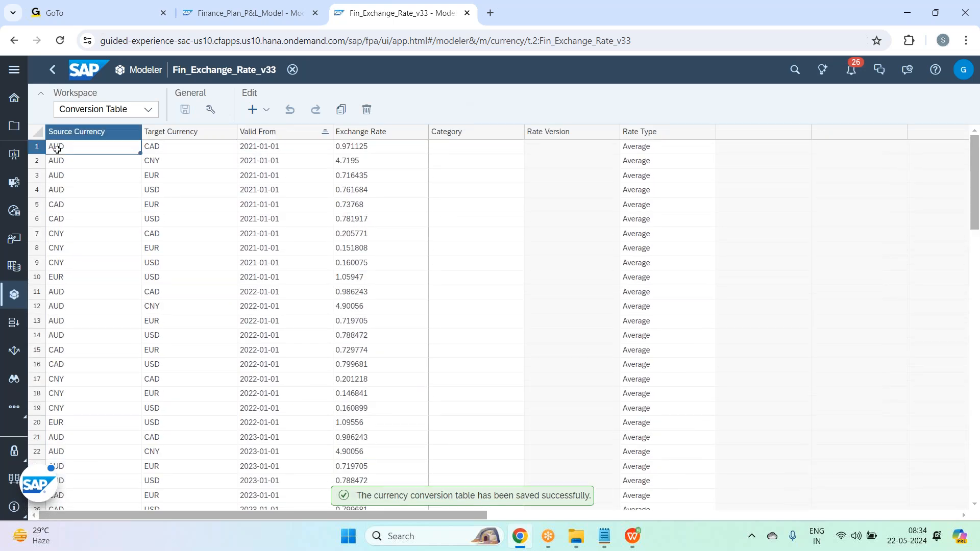
left_click(197, 148)
left_click(280, 145)
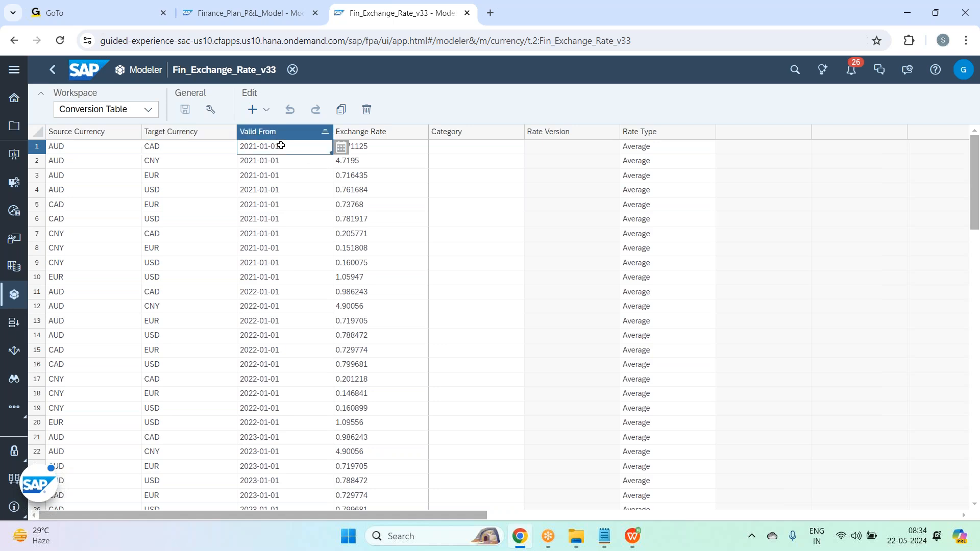
left_click(366, 150)
left_click(645, 149)
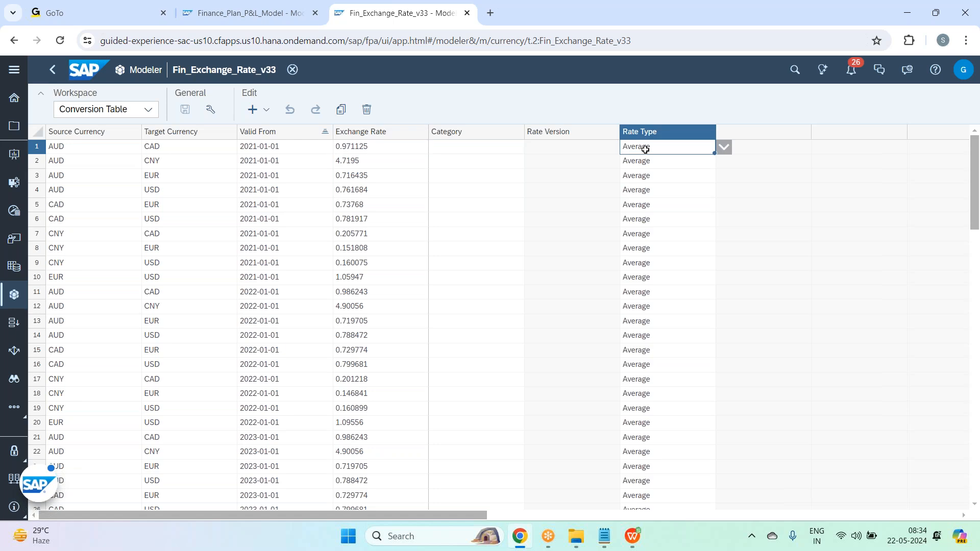
left_click(728, 148)
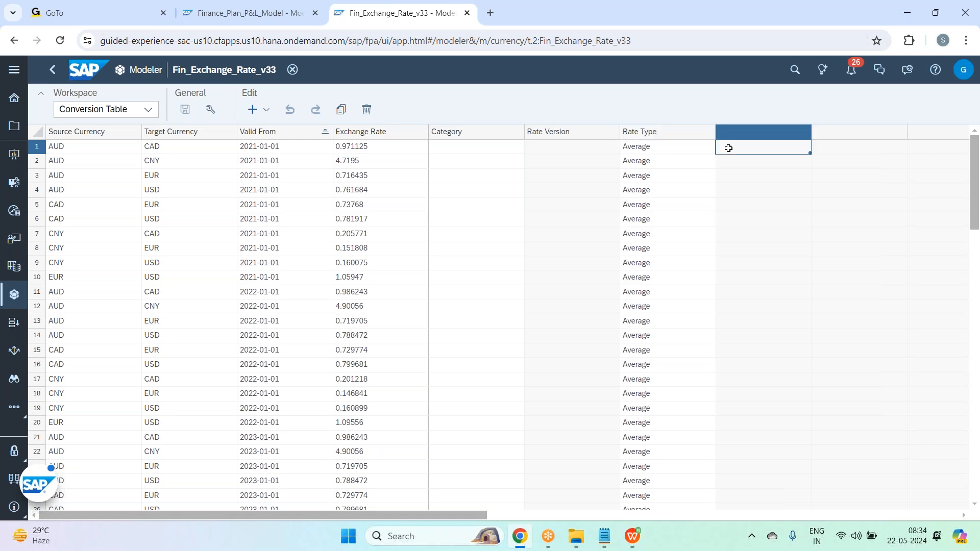
left_click(683, 150)
left_click(723, 147)
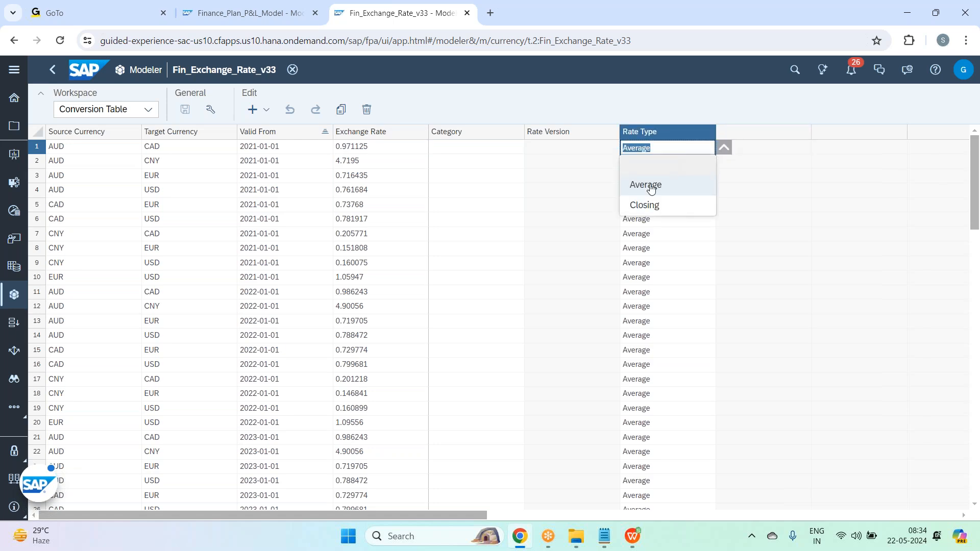
left_click(743, 174)
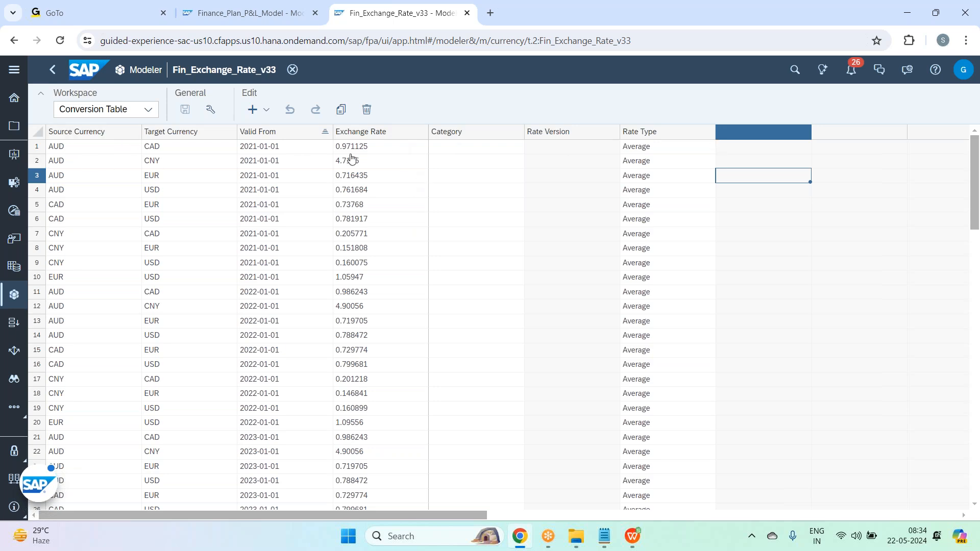
Step: Examine the source currencies, Valid From dates and exchange rates across all rows of the conversion table
left_click_drag(78, 151, 91, 195)
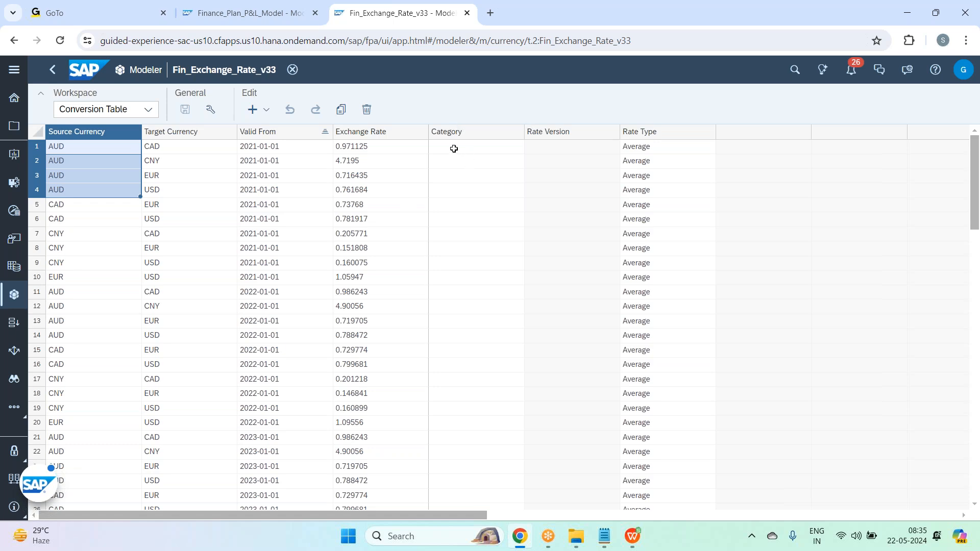
left_click_drag(290, 152, 290, 225)
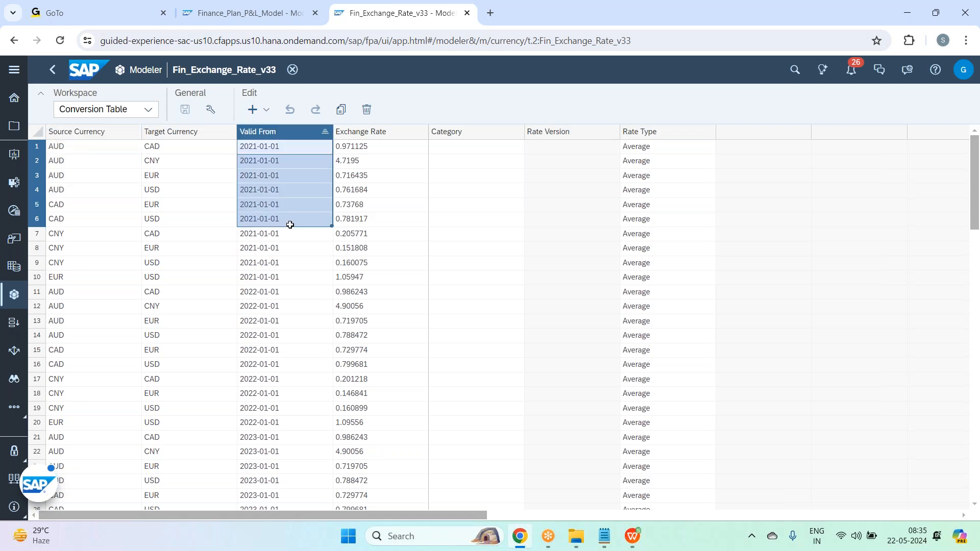
left_click(283, 145)
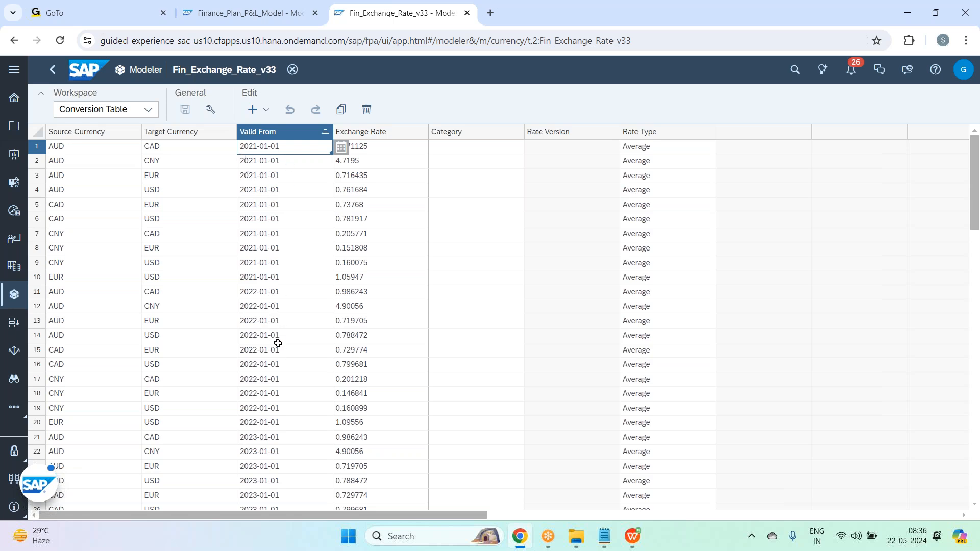
scroll(295, 313, "down", 3)
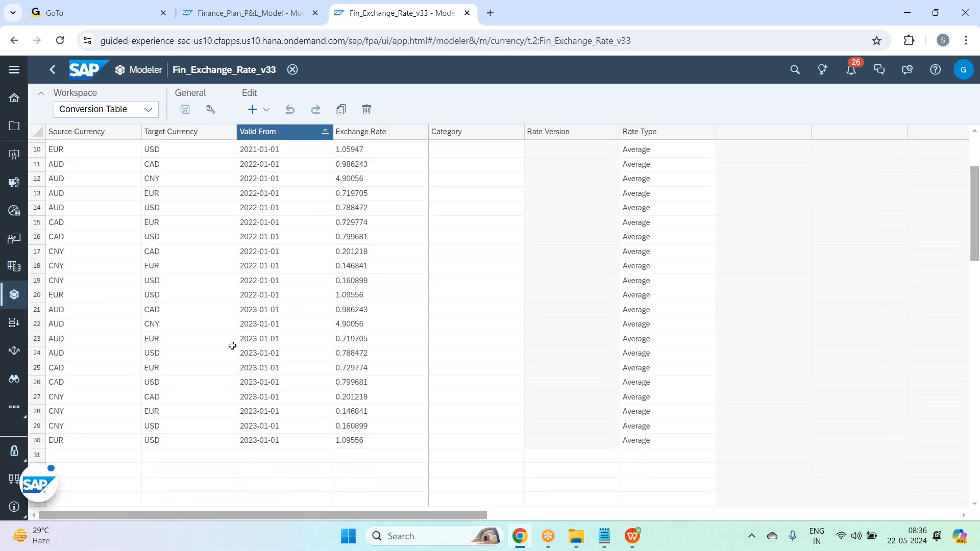
scroll(321, 262, "up", 3)
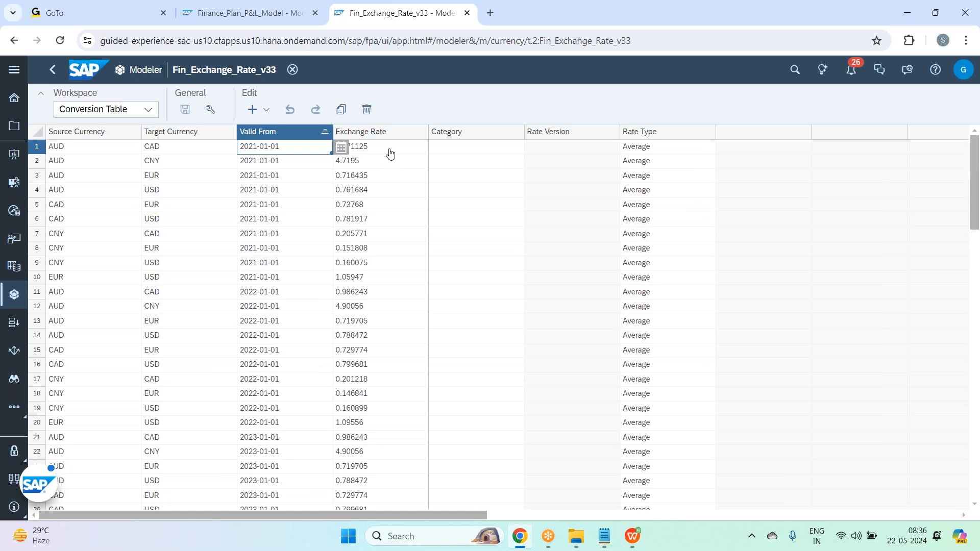
left_click(390, 154)
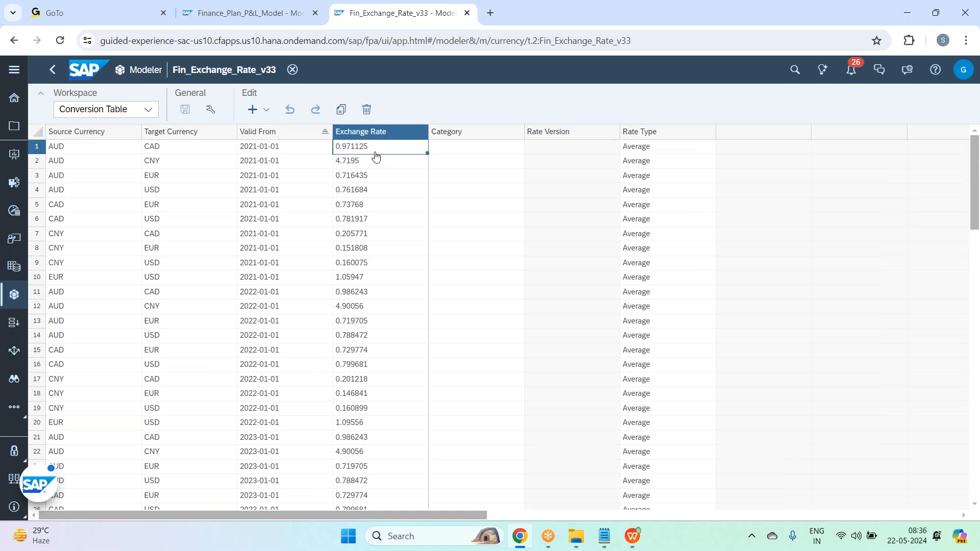
left_click(382, 323)
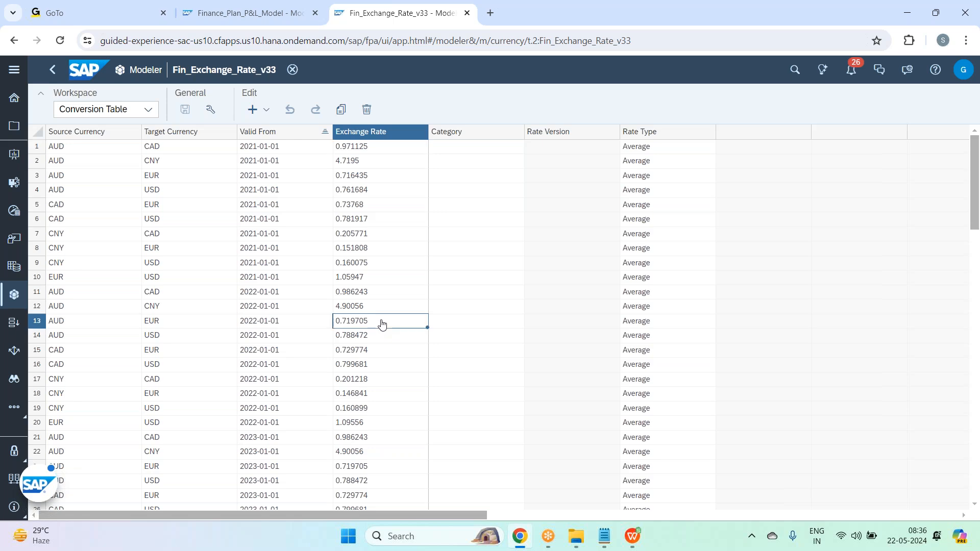
scroll(382, 324, "down", 3)
left_click(376, 354)
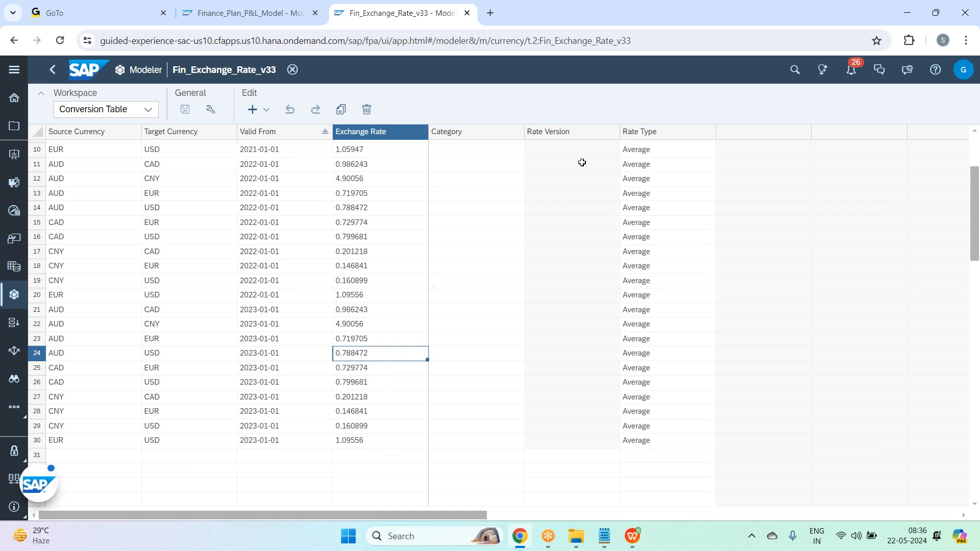
scroll(511, 274, "up", 3)
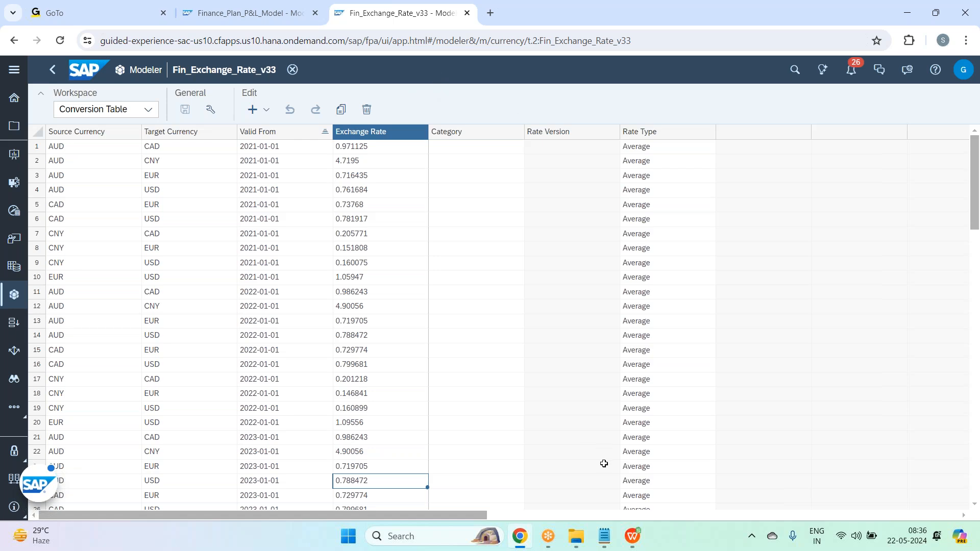
Step: Switch to the Notepad notes to check the currency conversion steps, and return to the exchange rate table in Chrome
left_click(604, 536)
left_click(260, 405)
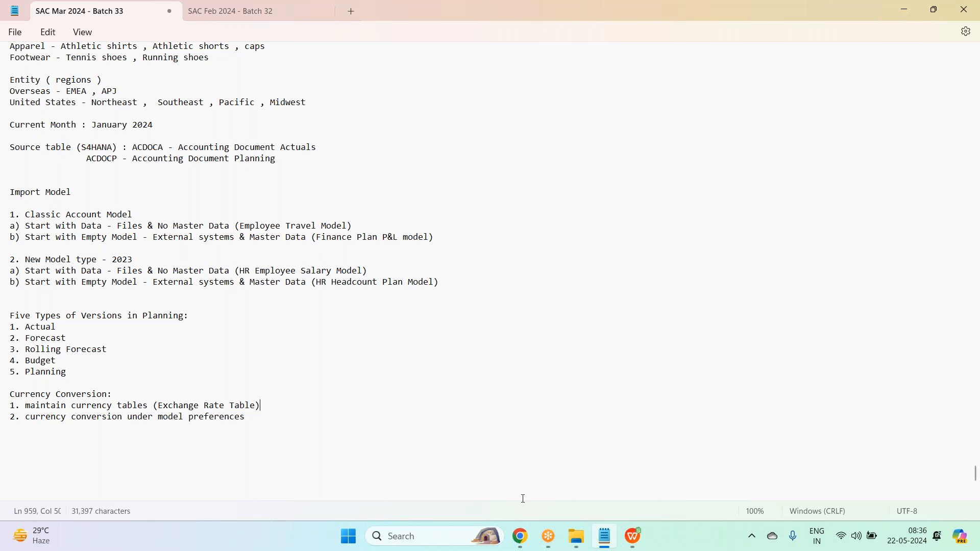
left_click(520, 536)
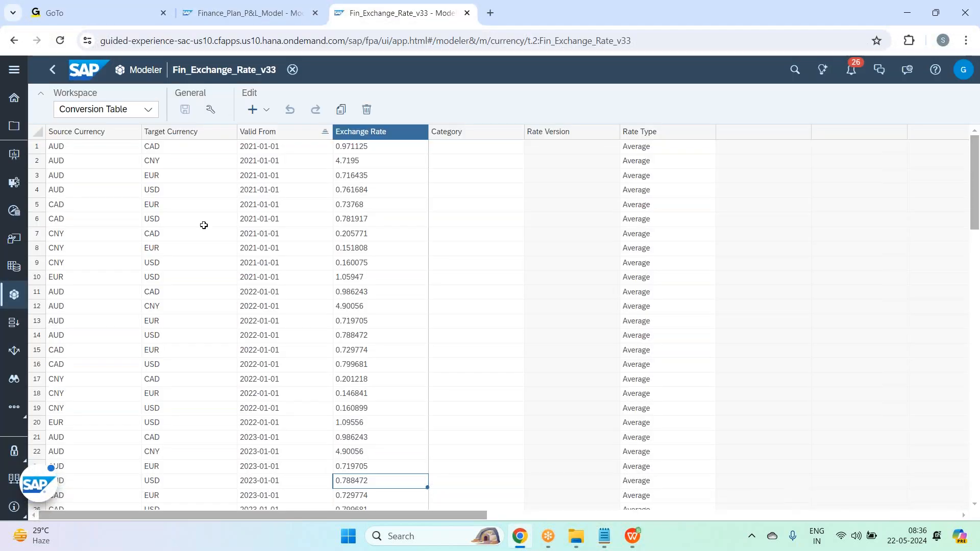